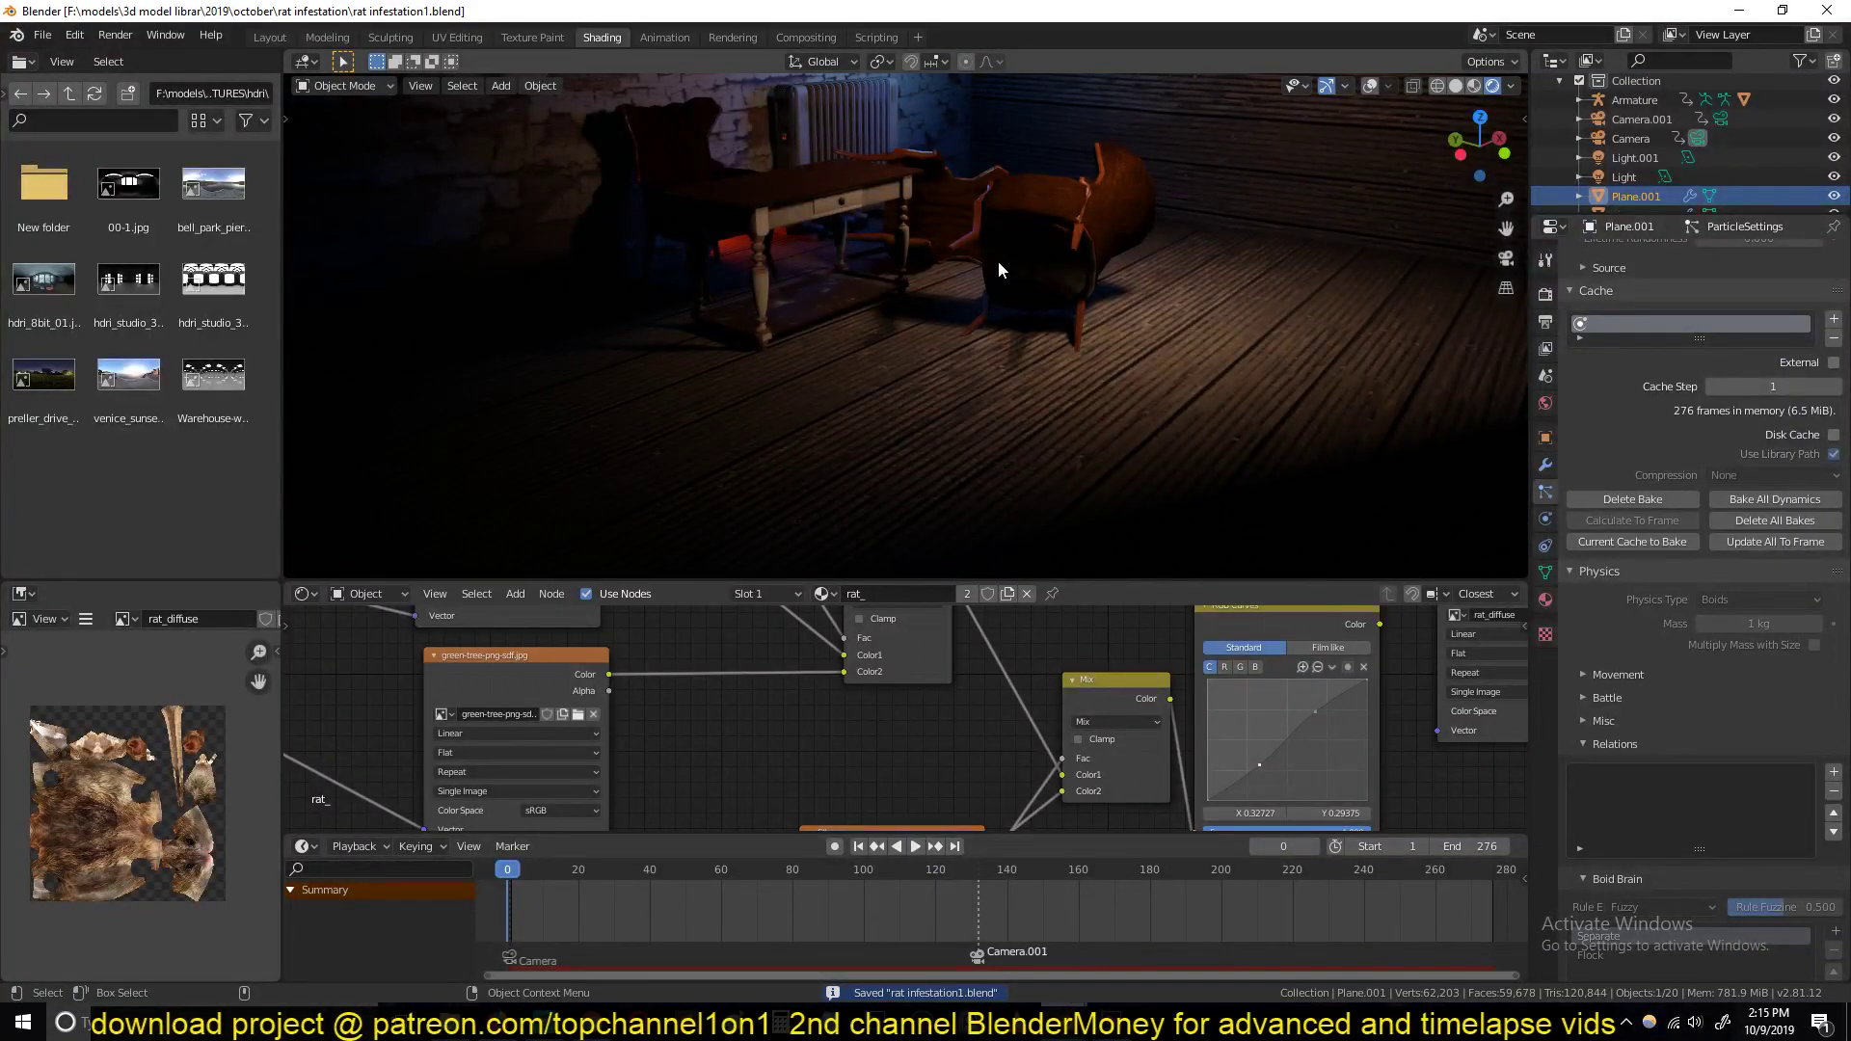
Play the rat swarm animation and orbit and zoom toward the chair and table
key(space)
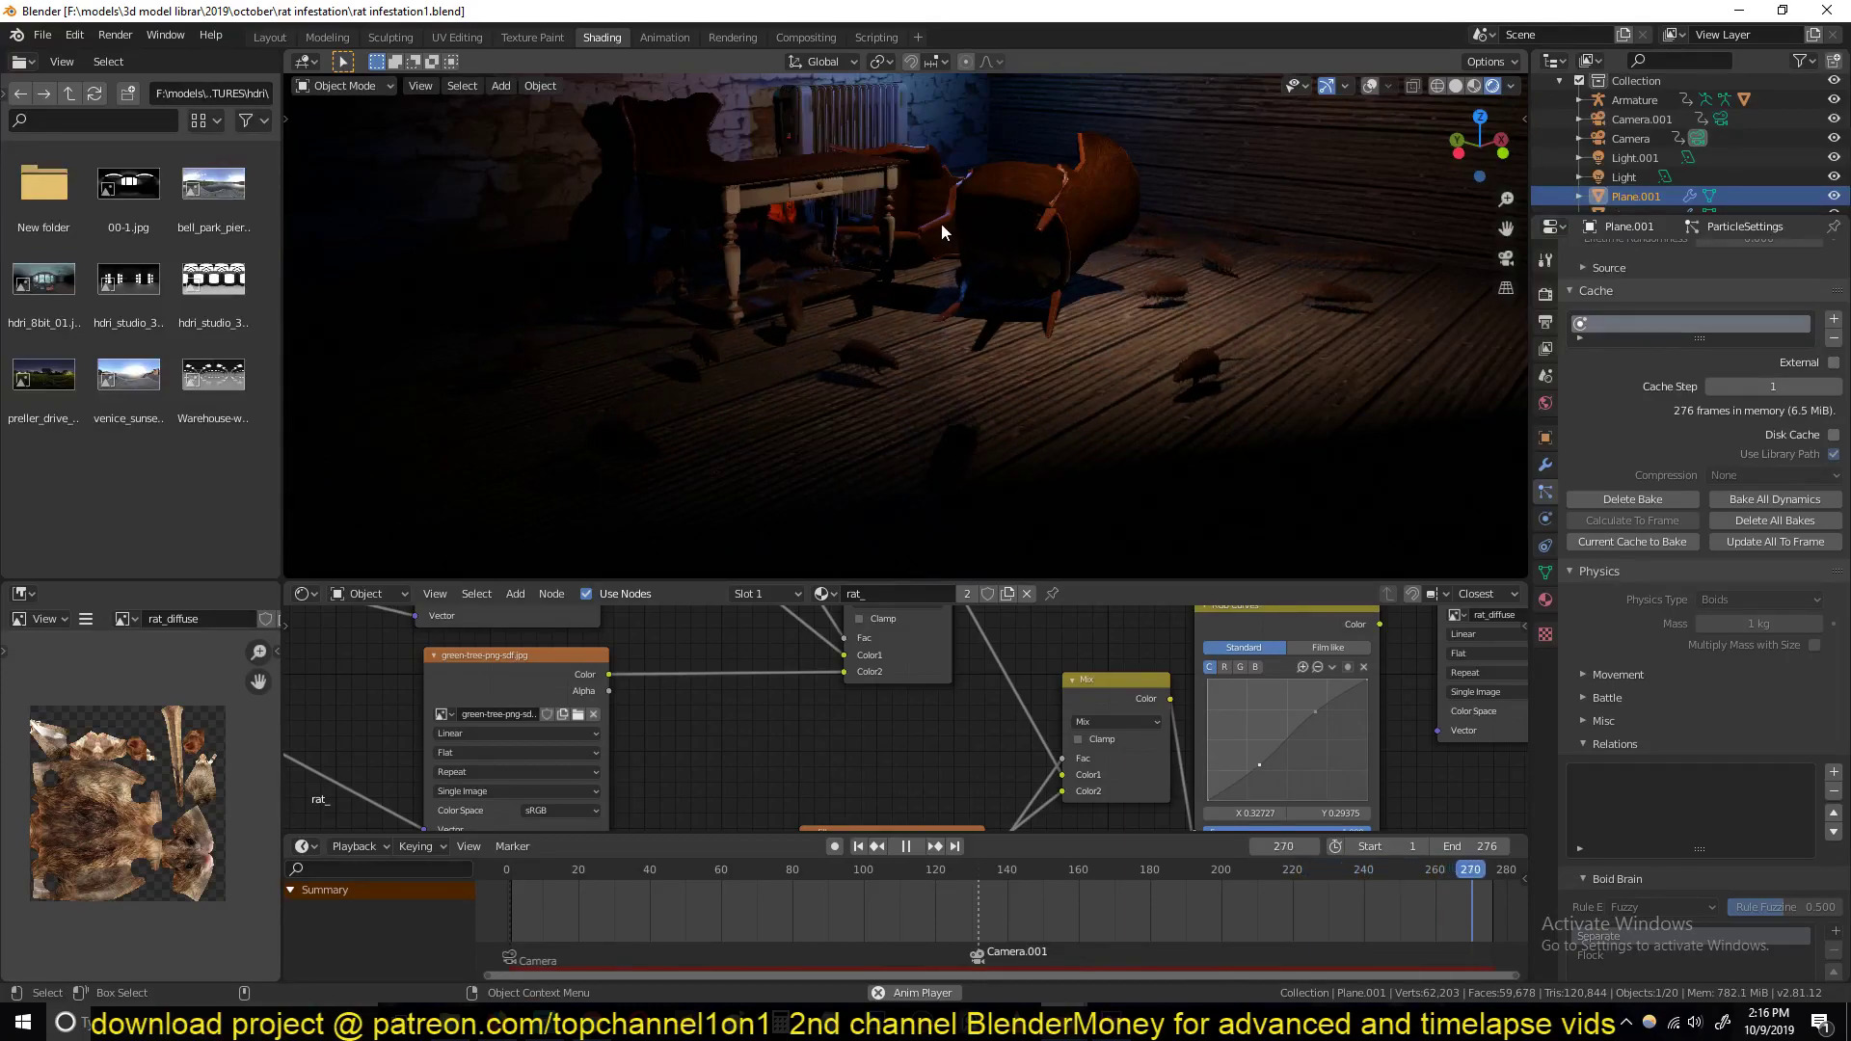
mouse_move(934, 230)
middle_down()
mouse_move(844, 232)
mouse_move(918, 228)
middle_up()
scroll(918, 228, up, 6)
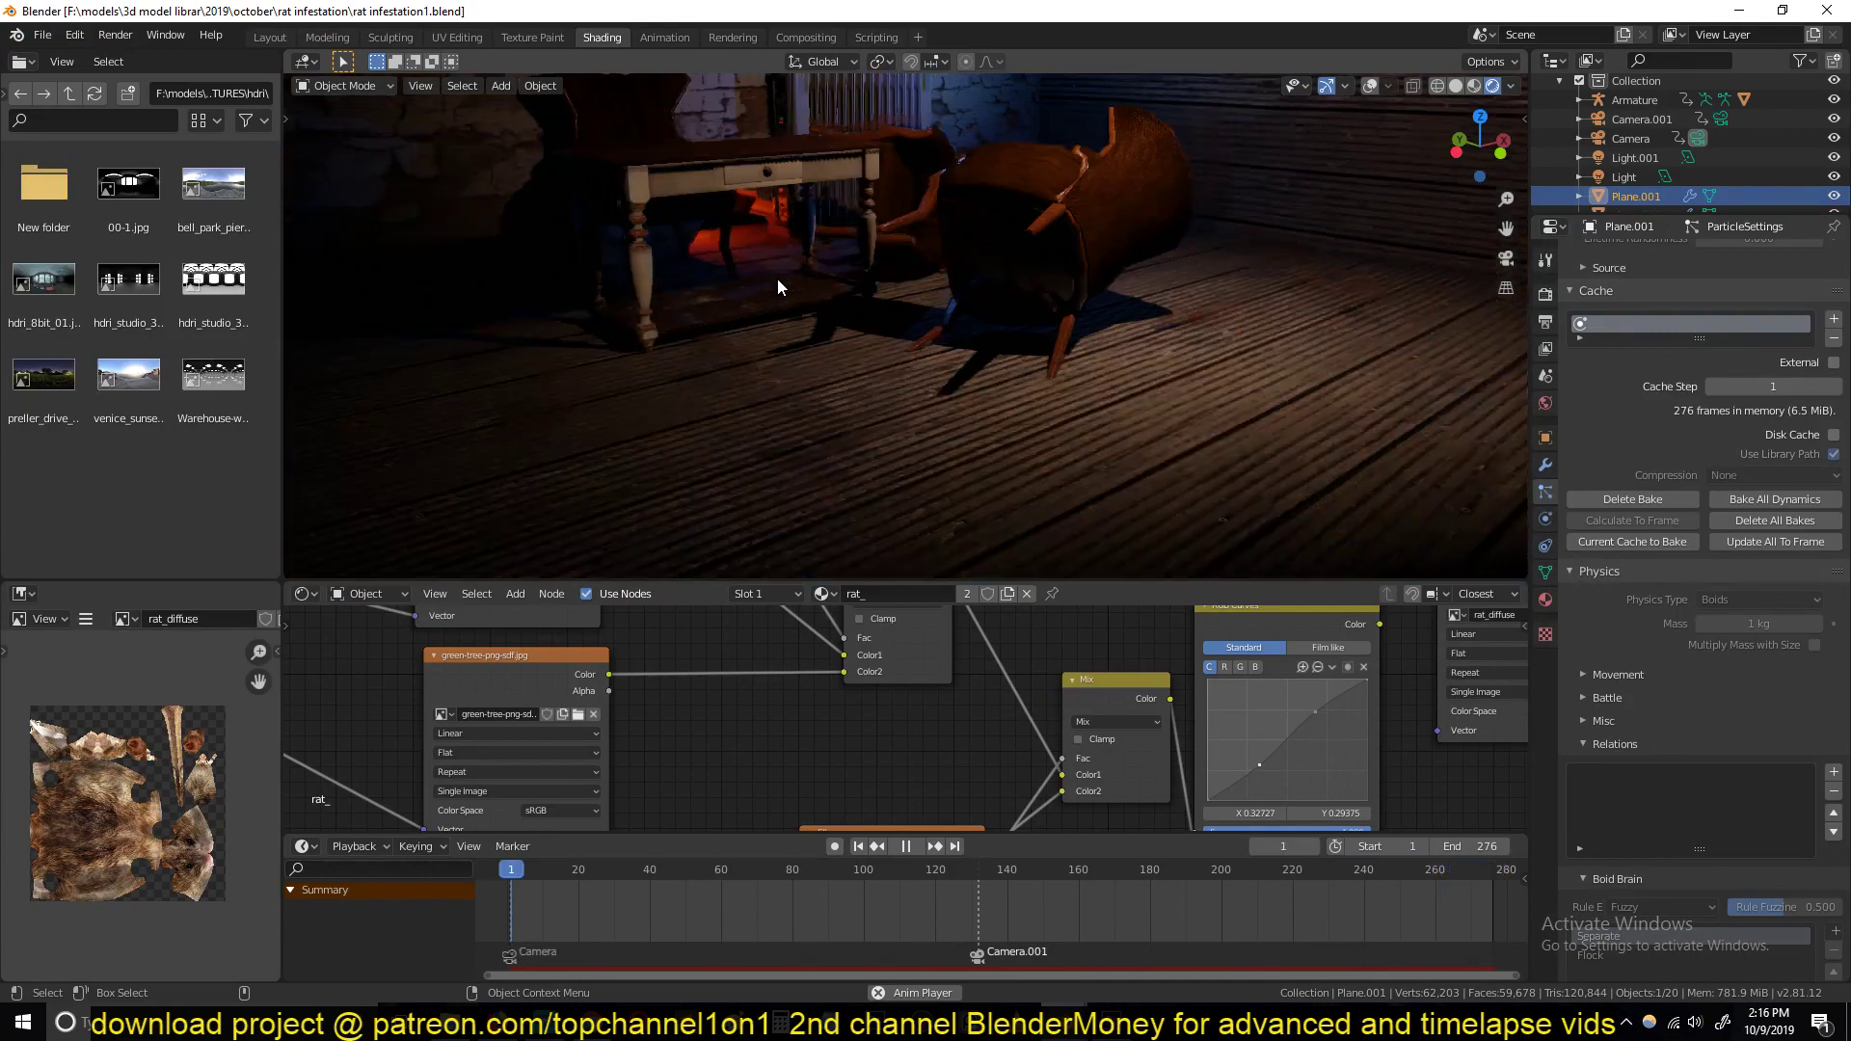
Watch through the scene camera, stop at frame 234, and turn on viewport overlays
key(KP_0)
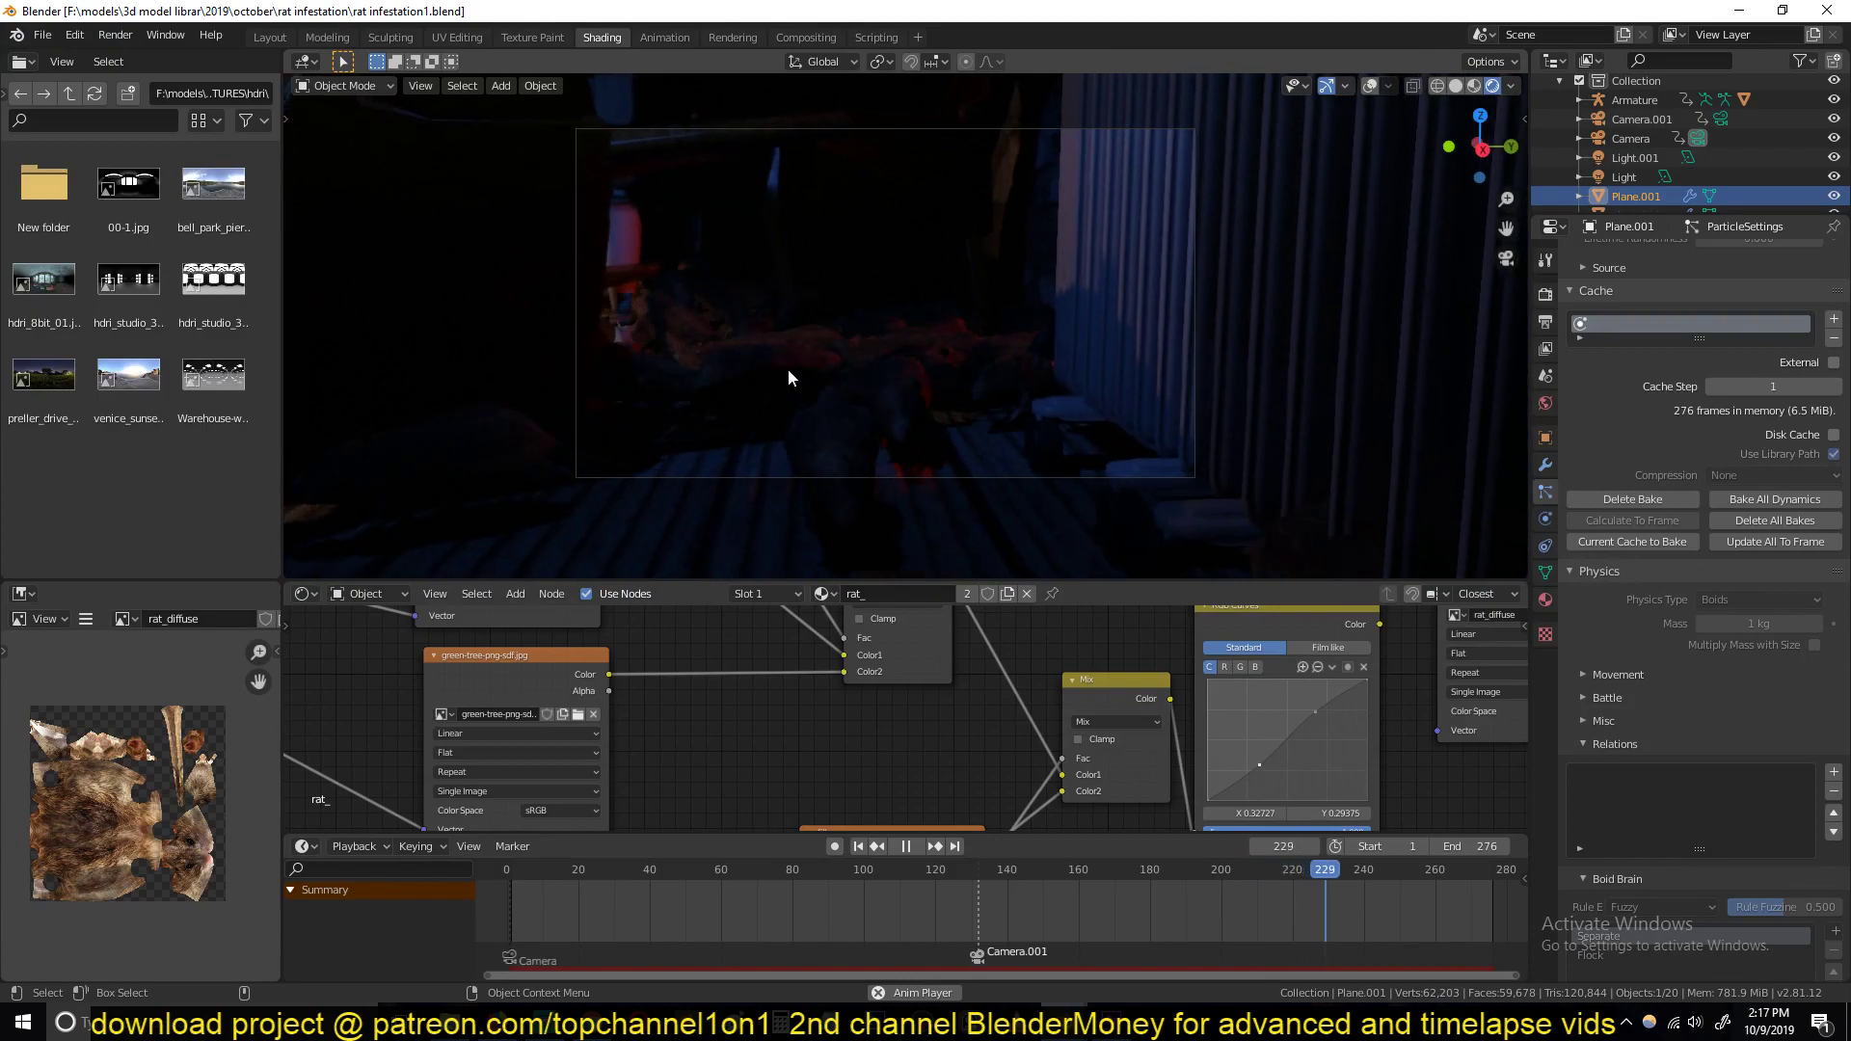
key(space)
middle_drag(789, 368, 1095, 407)
scroll(1095, 407, down, 3)
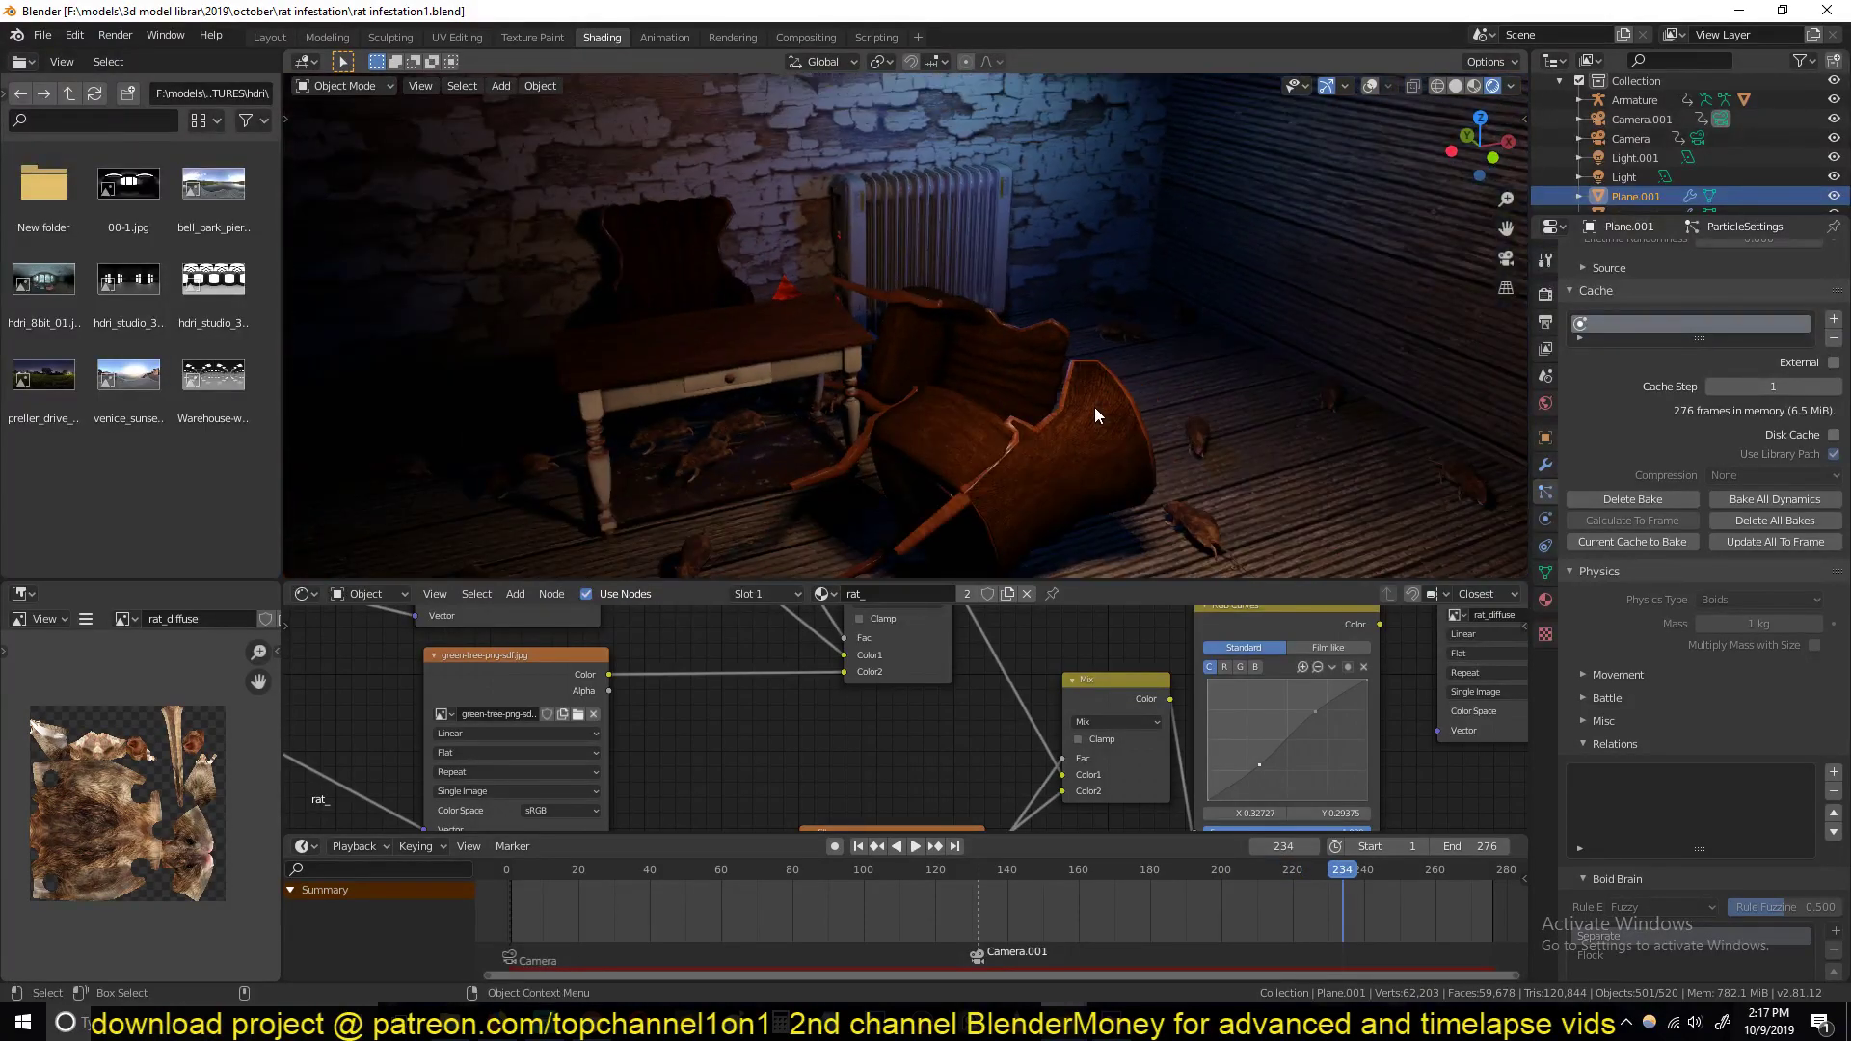
scroll(1095, 407, down, 3)
scroll(1118, 395, up, 4)
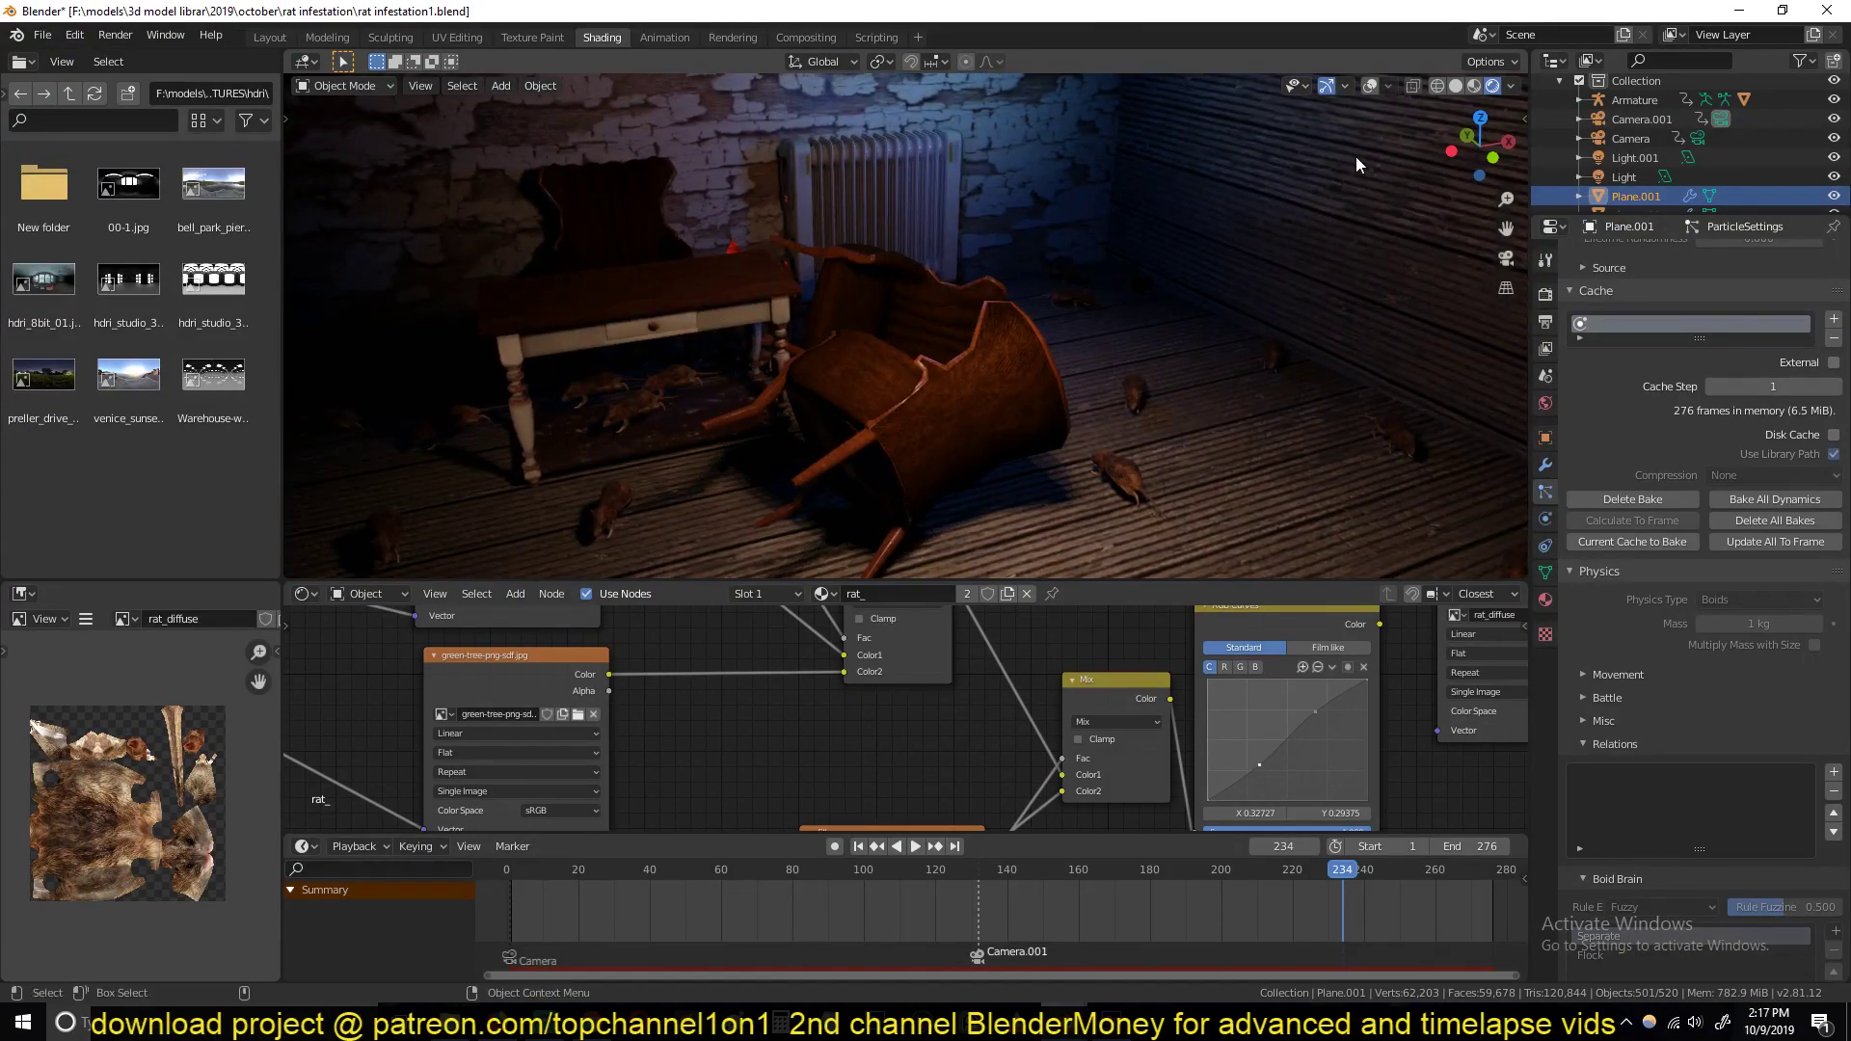
click(1376, 86)
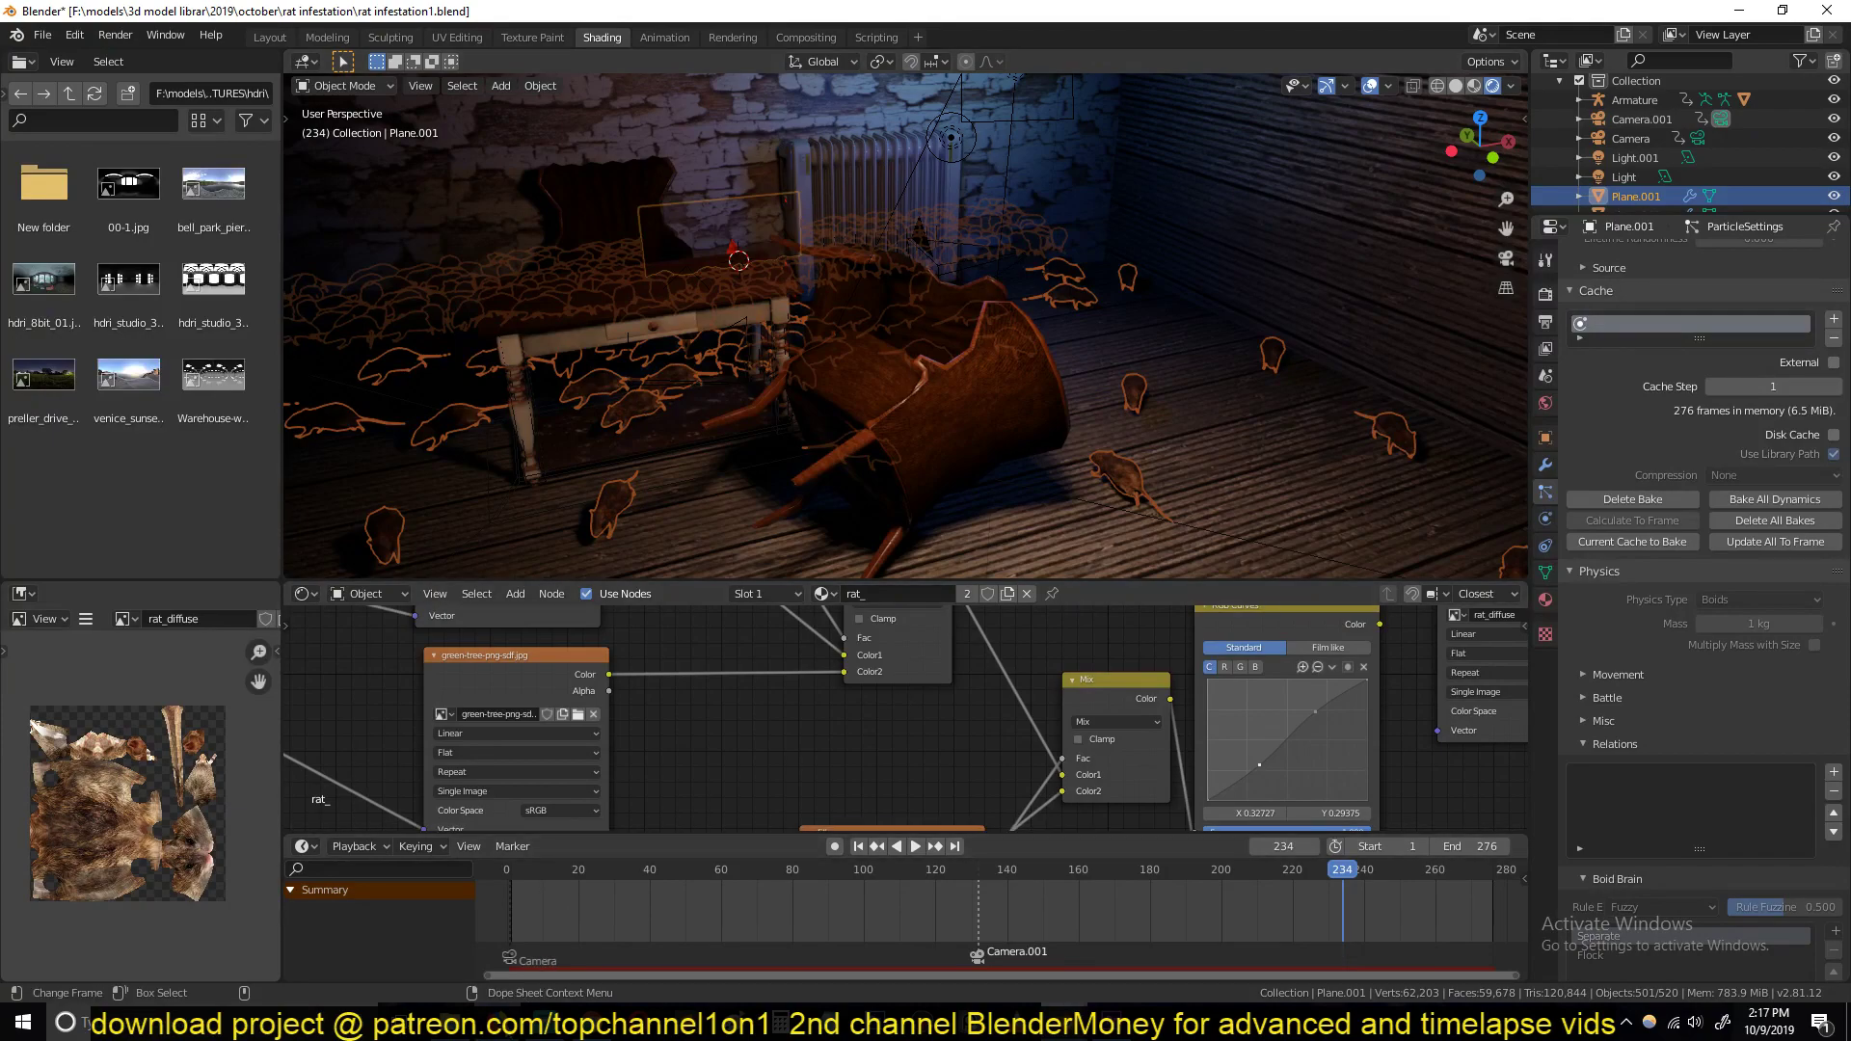
In Firefox, check the channel's videos page and the rat video's upload at 45%
mouse_move(498, 1019)
click(496, 940)
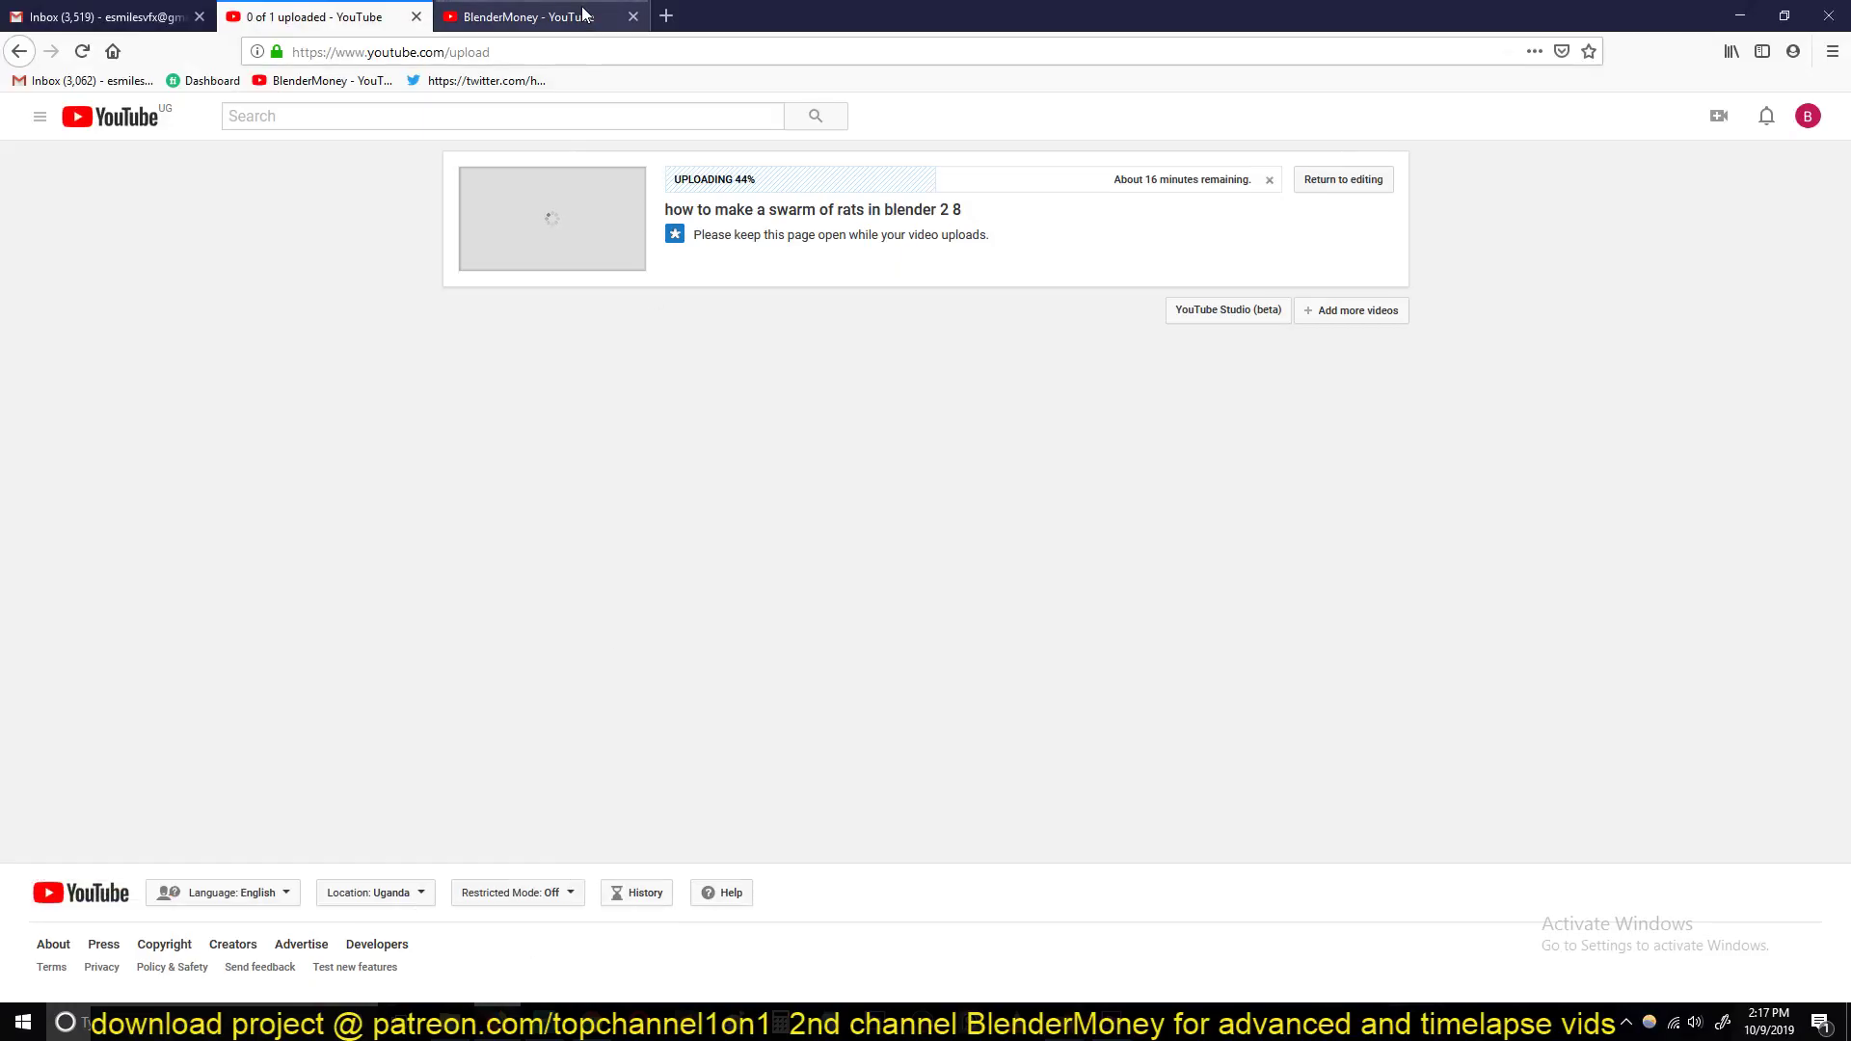
click(525, 16)
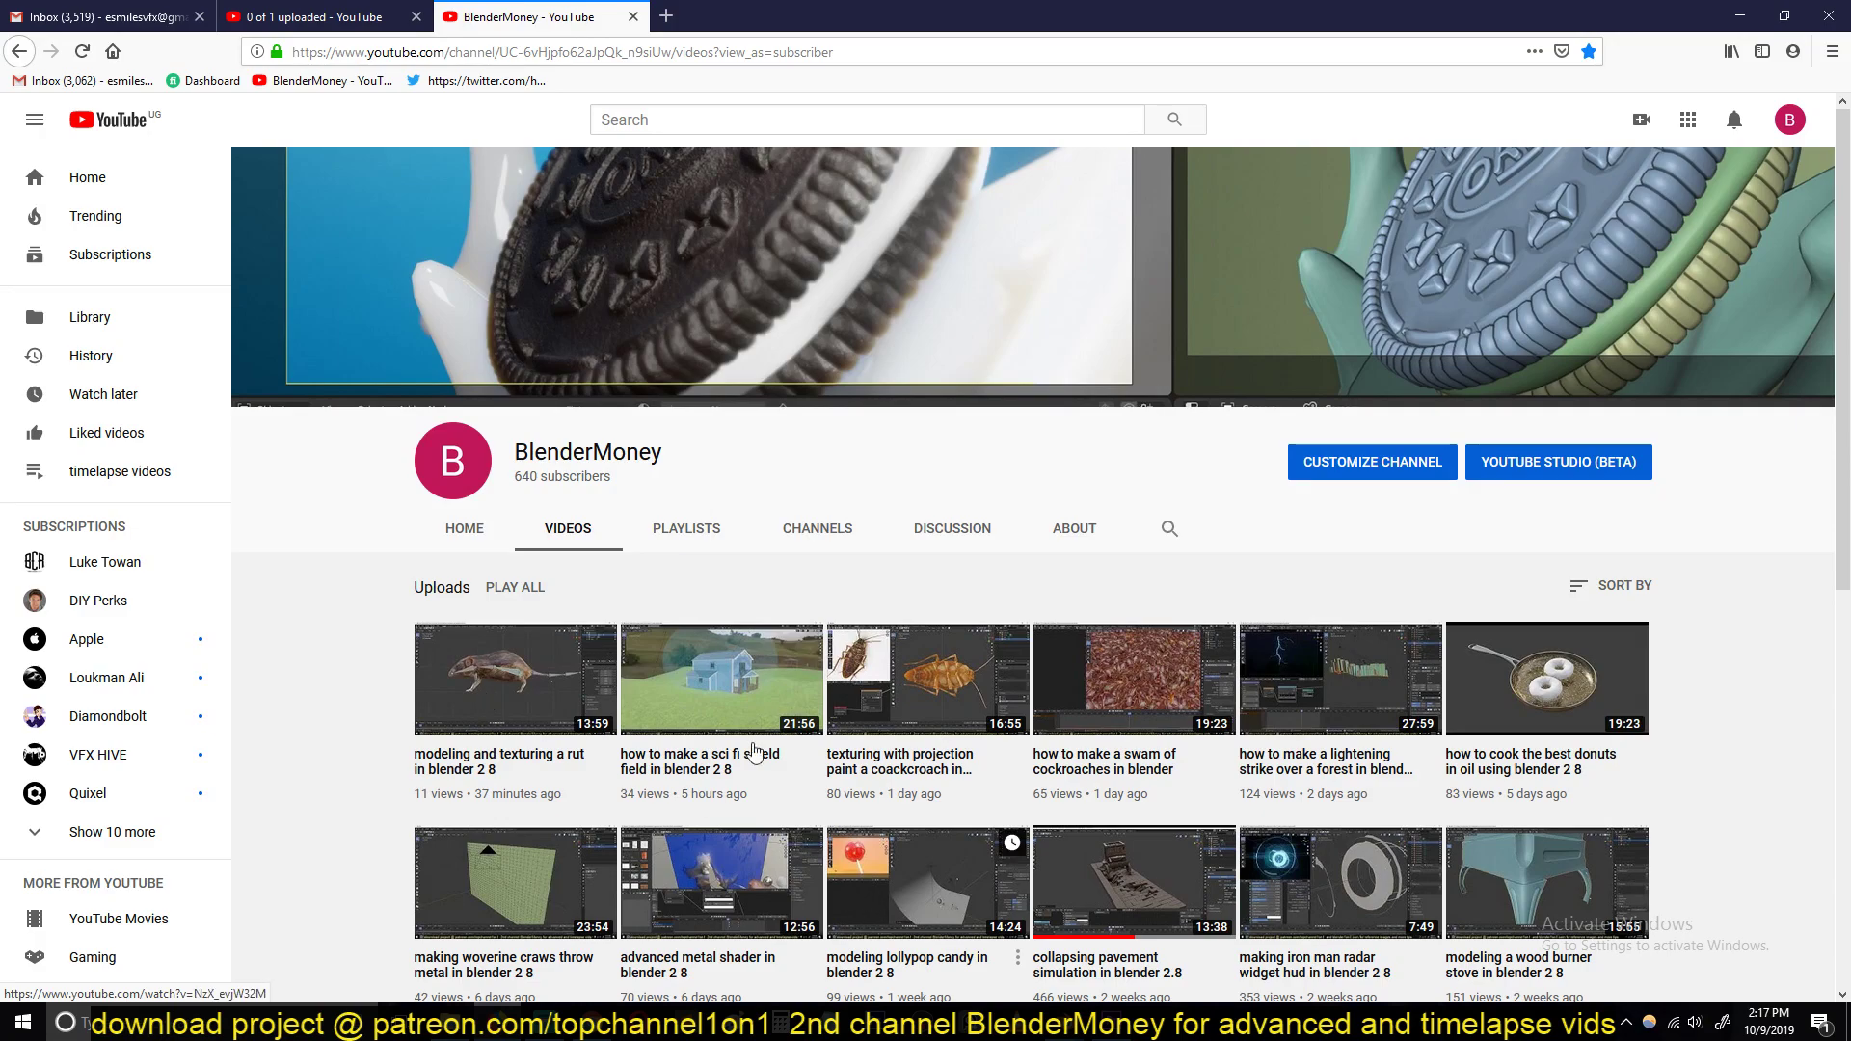
click(356, 10)
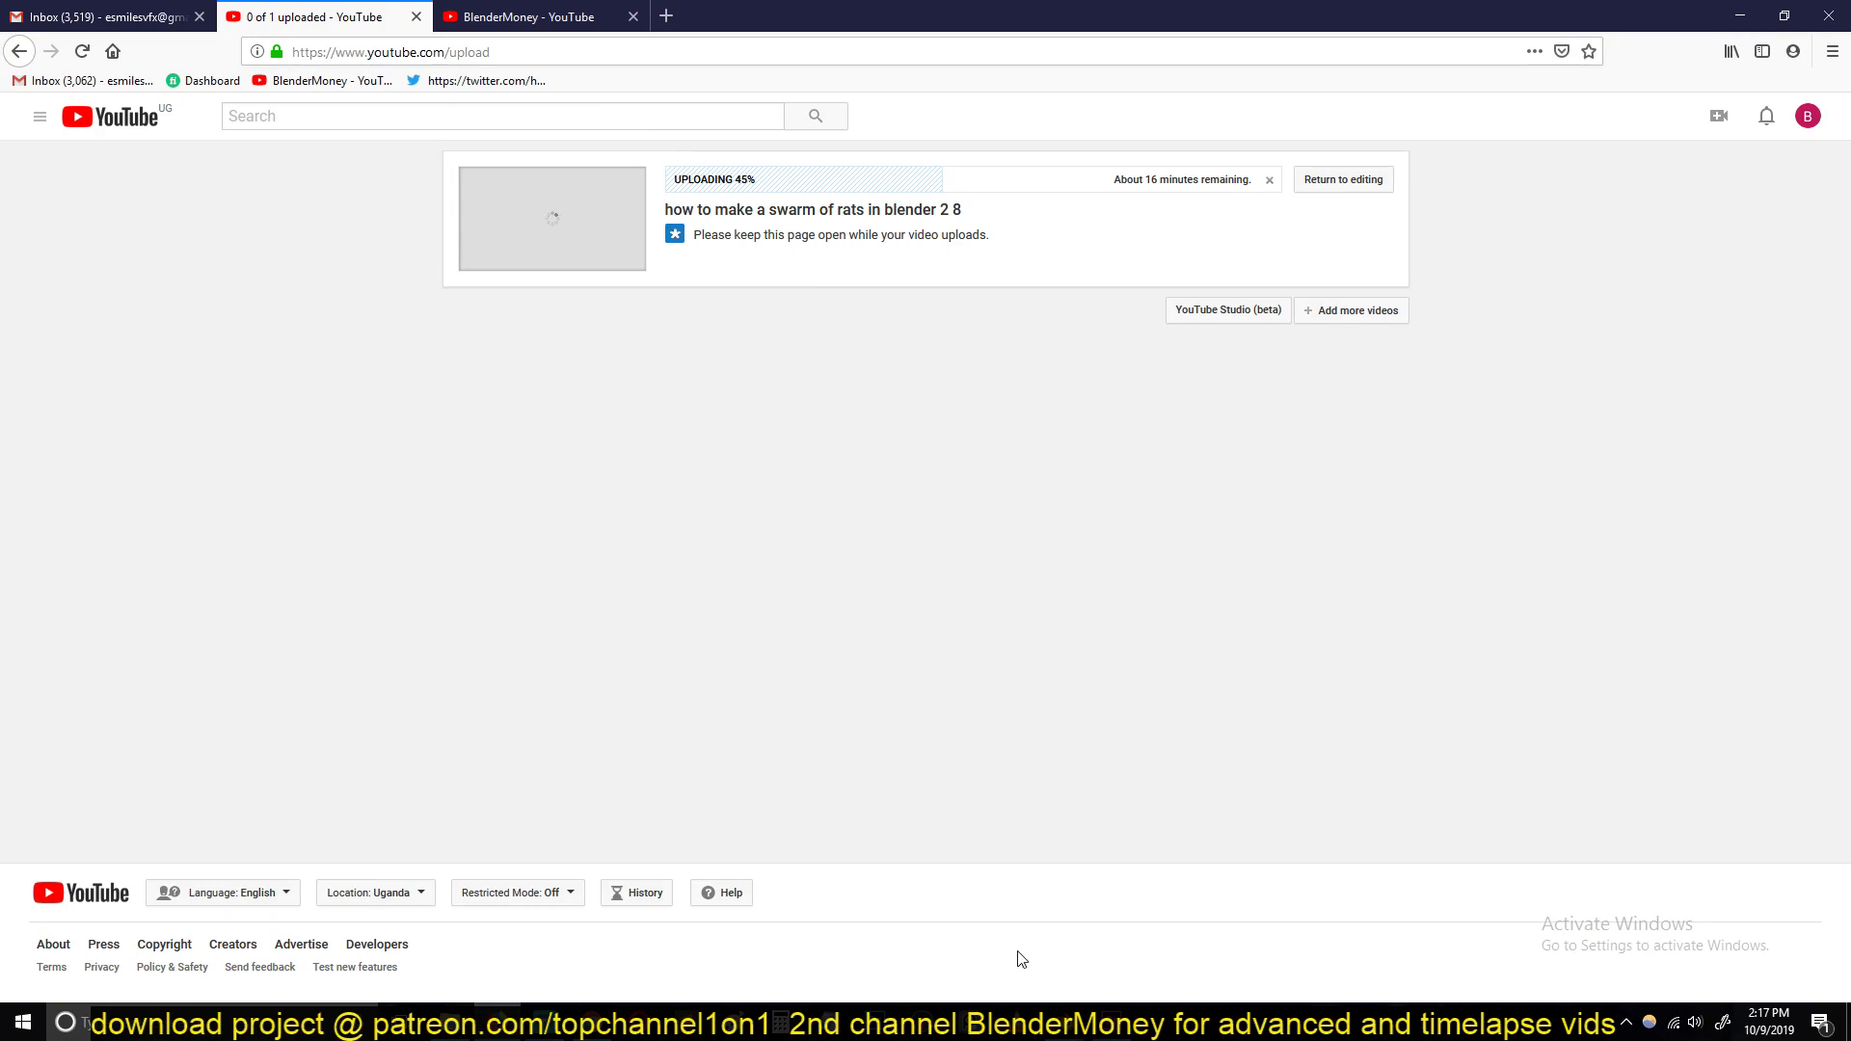
Back in Blender, deselect all objects and orbit the view toward the radiator
mouse_move(1065, 1022)
click(977, 939)
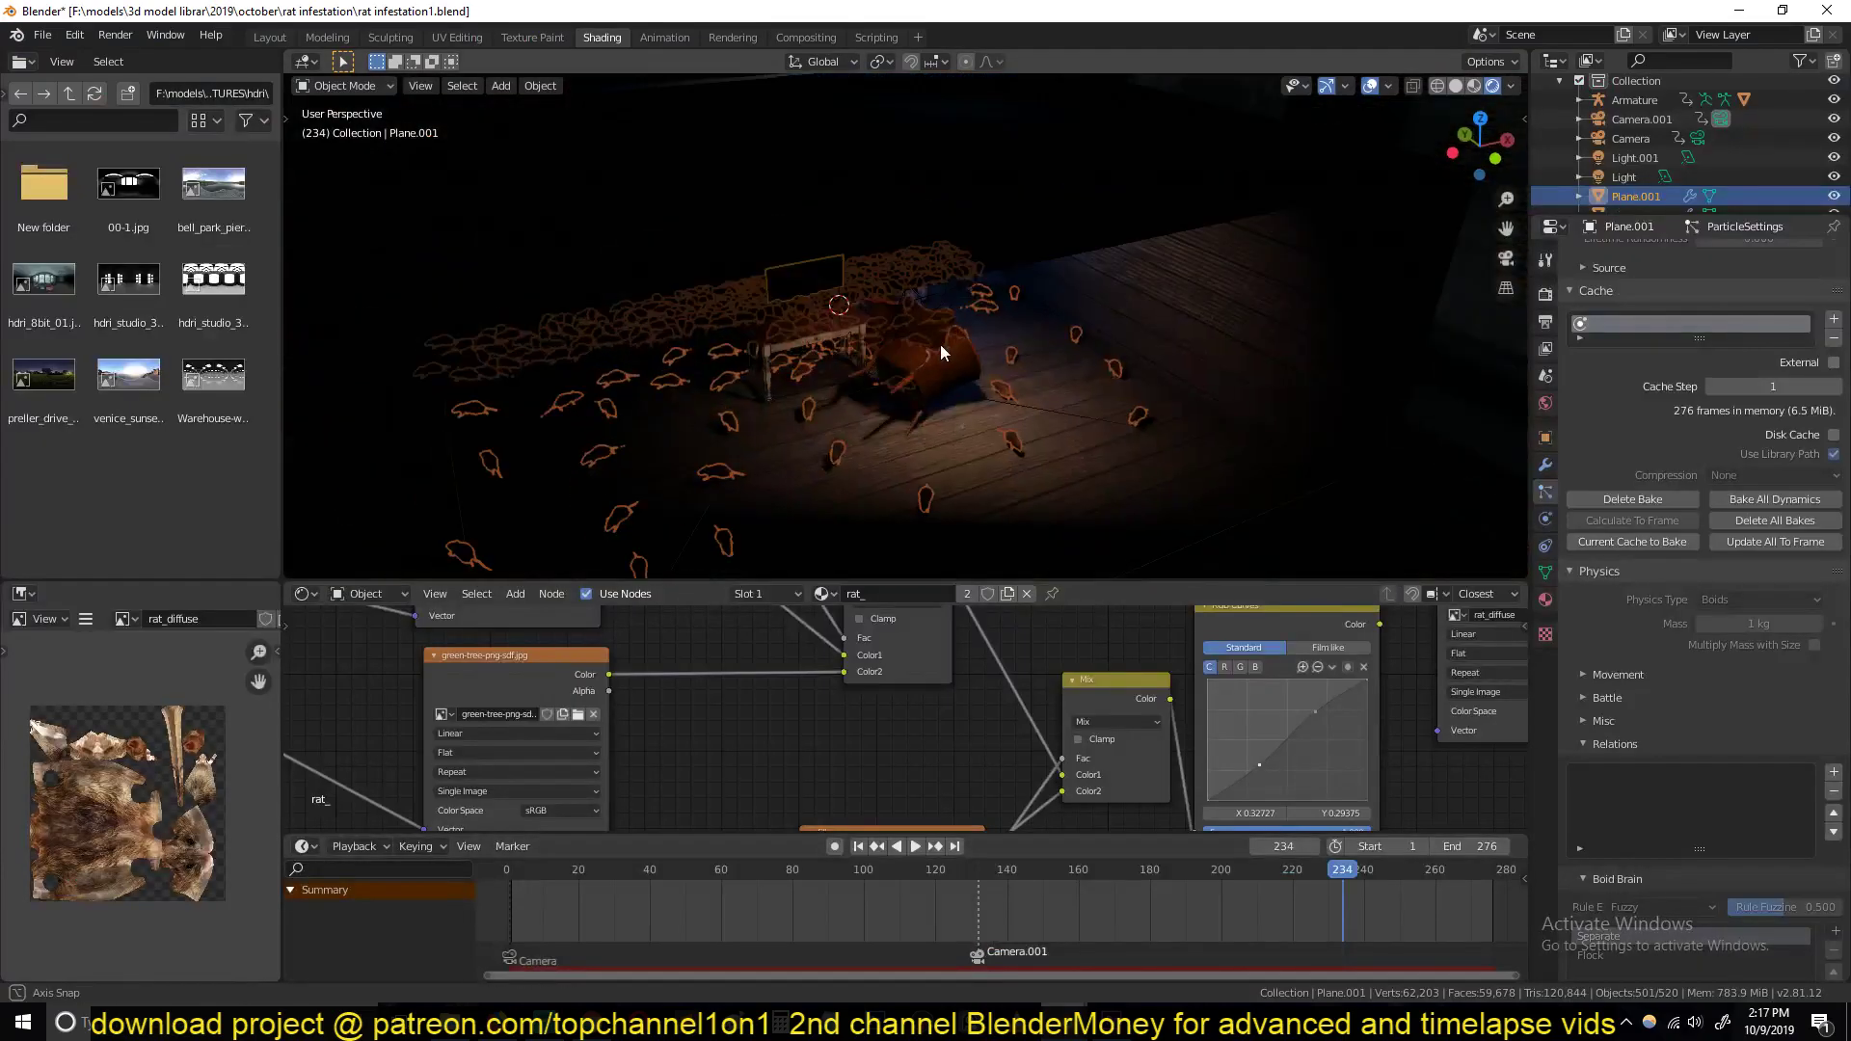
key(alt+a)
middle_drag(956, 336, 998, 362)
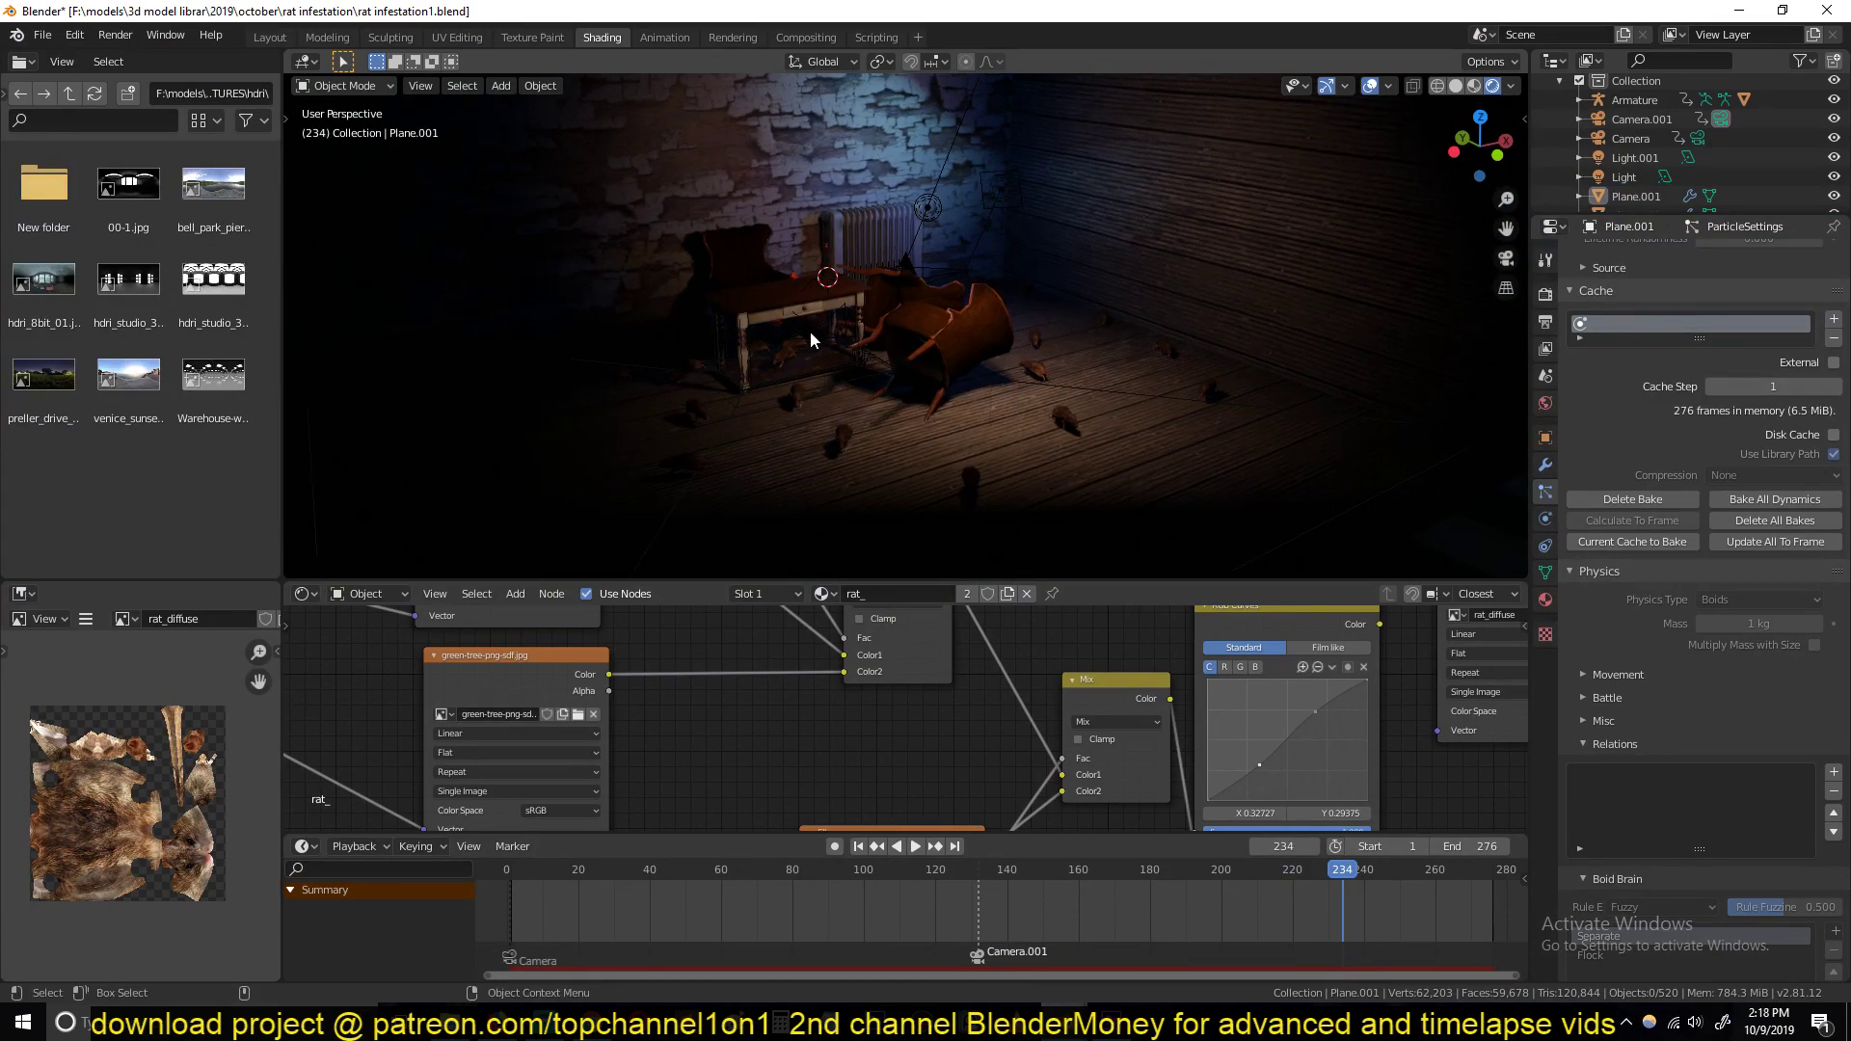
scroll(809, 333, up, 3)
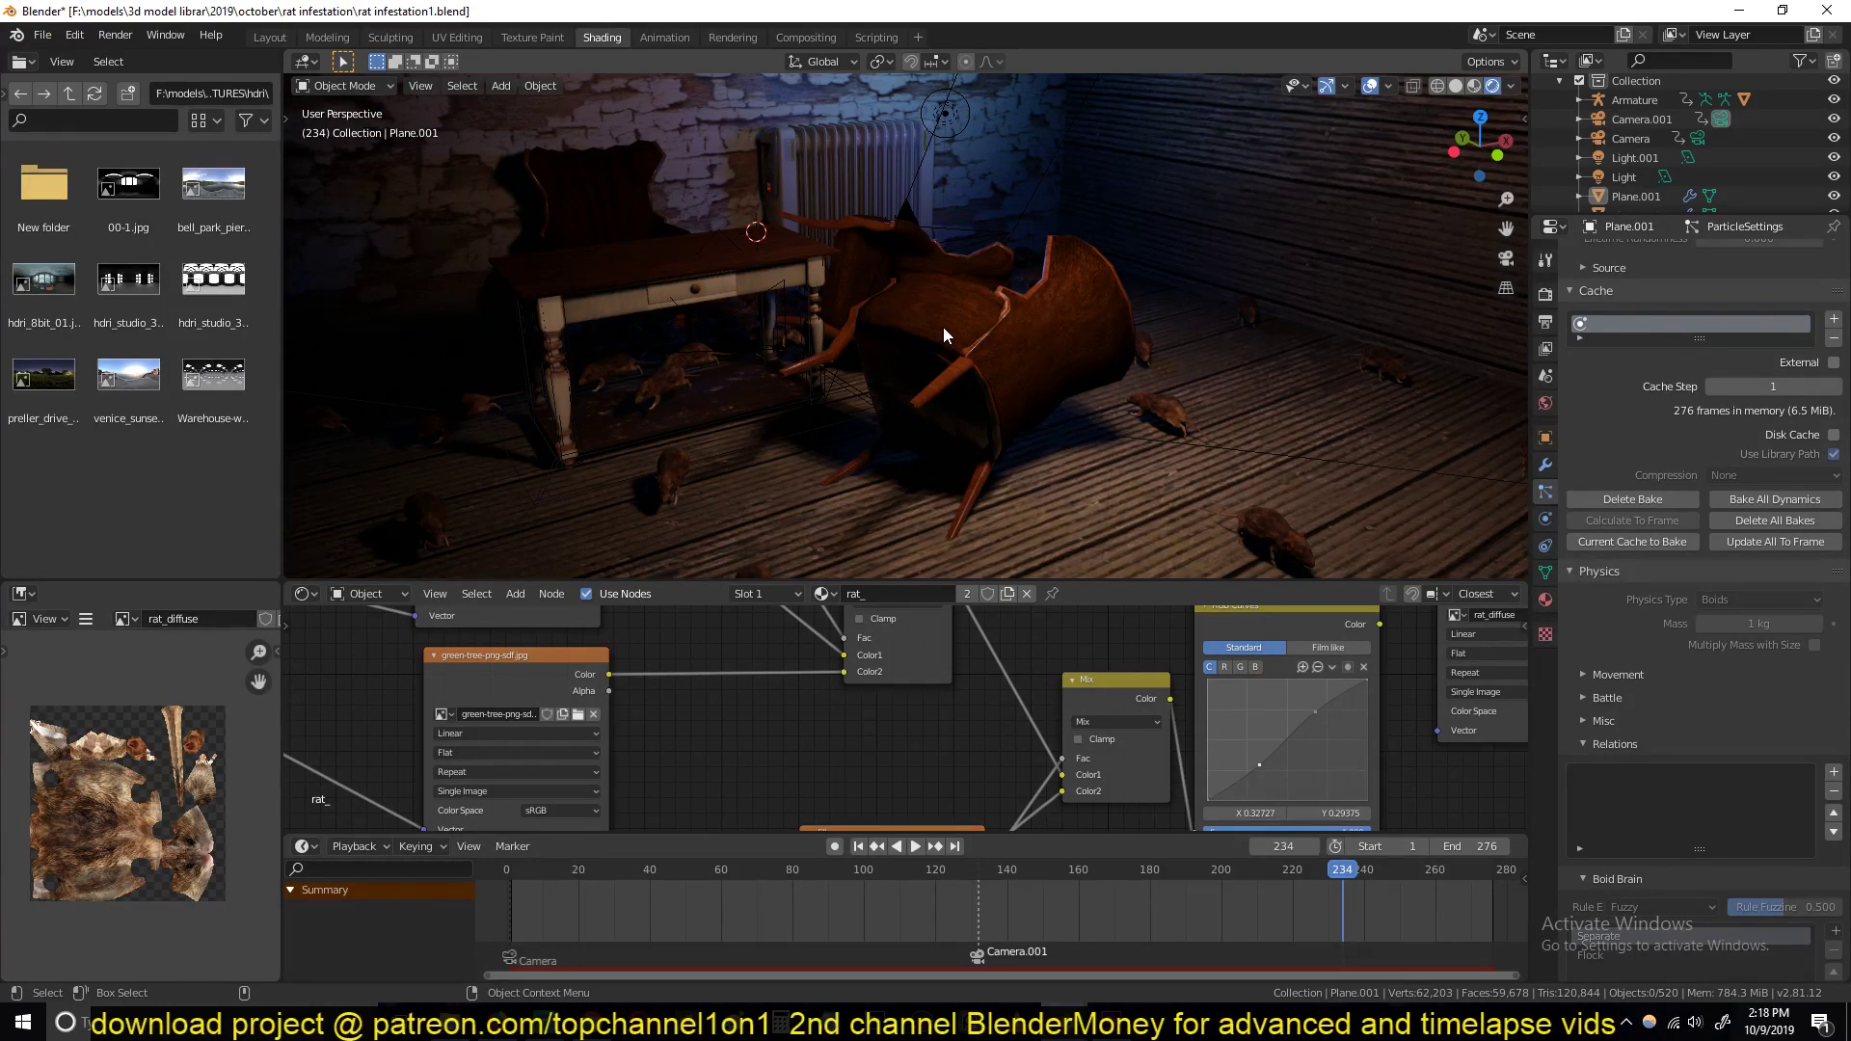
scroll(942, 327, up, 5)
middle_drag(942, 327, 1039, 373)
scroll(1039, 373, up, 3)
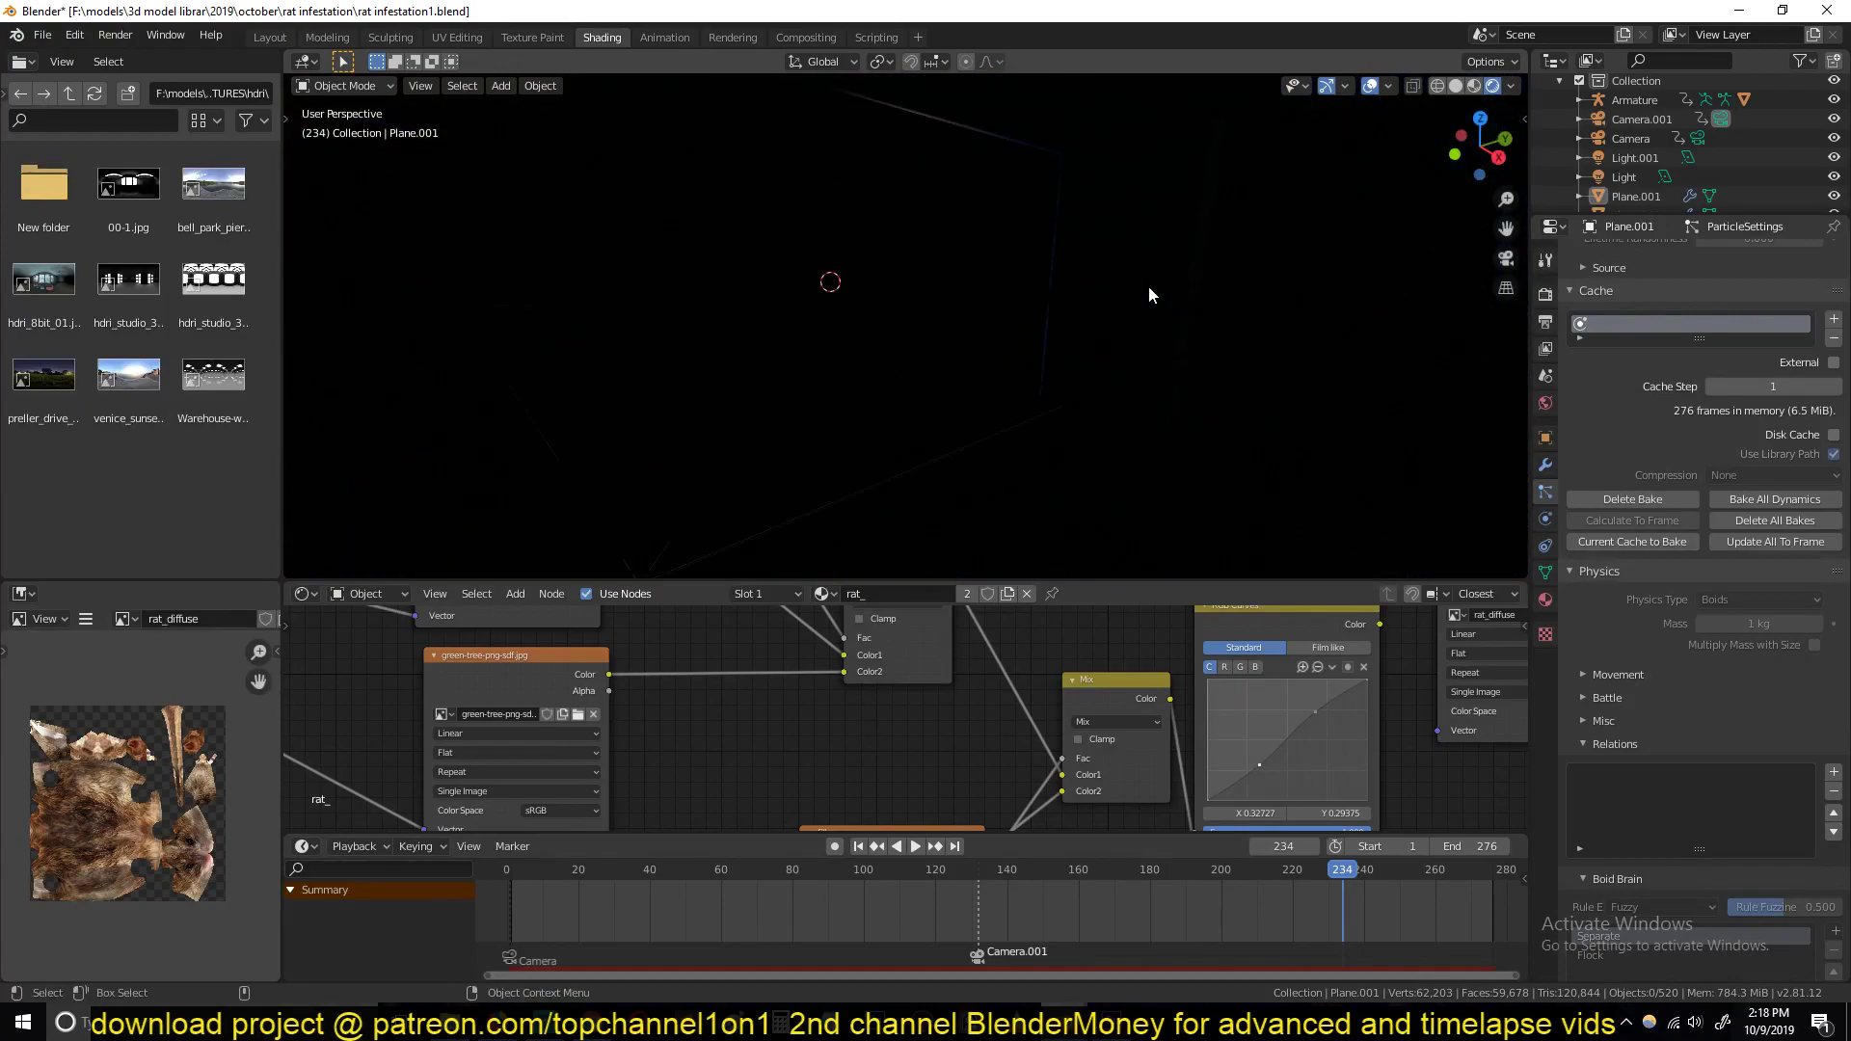
Switch the viewport to Solid shading, find a single rat, and play the animation
click(1455, 85)
scroll(1280, 263, down, 5)
middle_drag(1280, 263, 1199, 296)
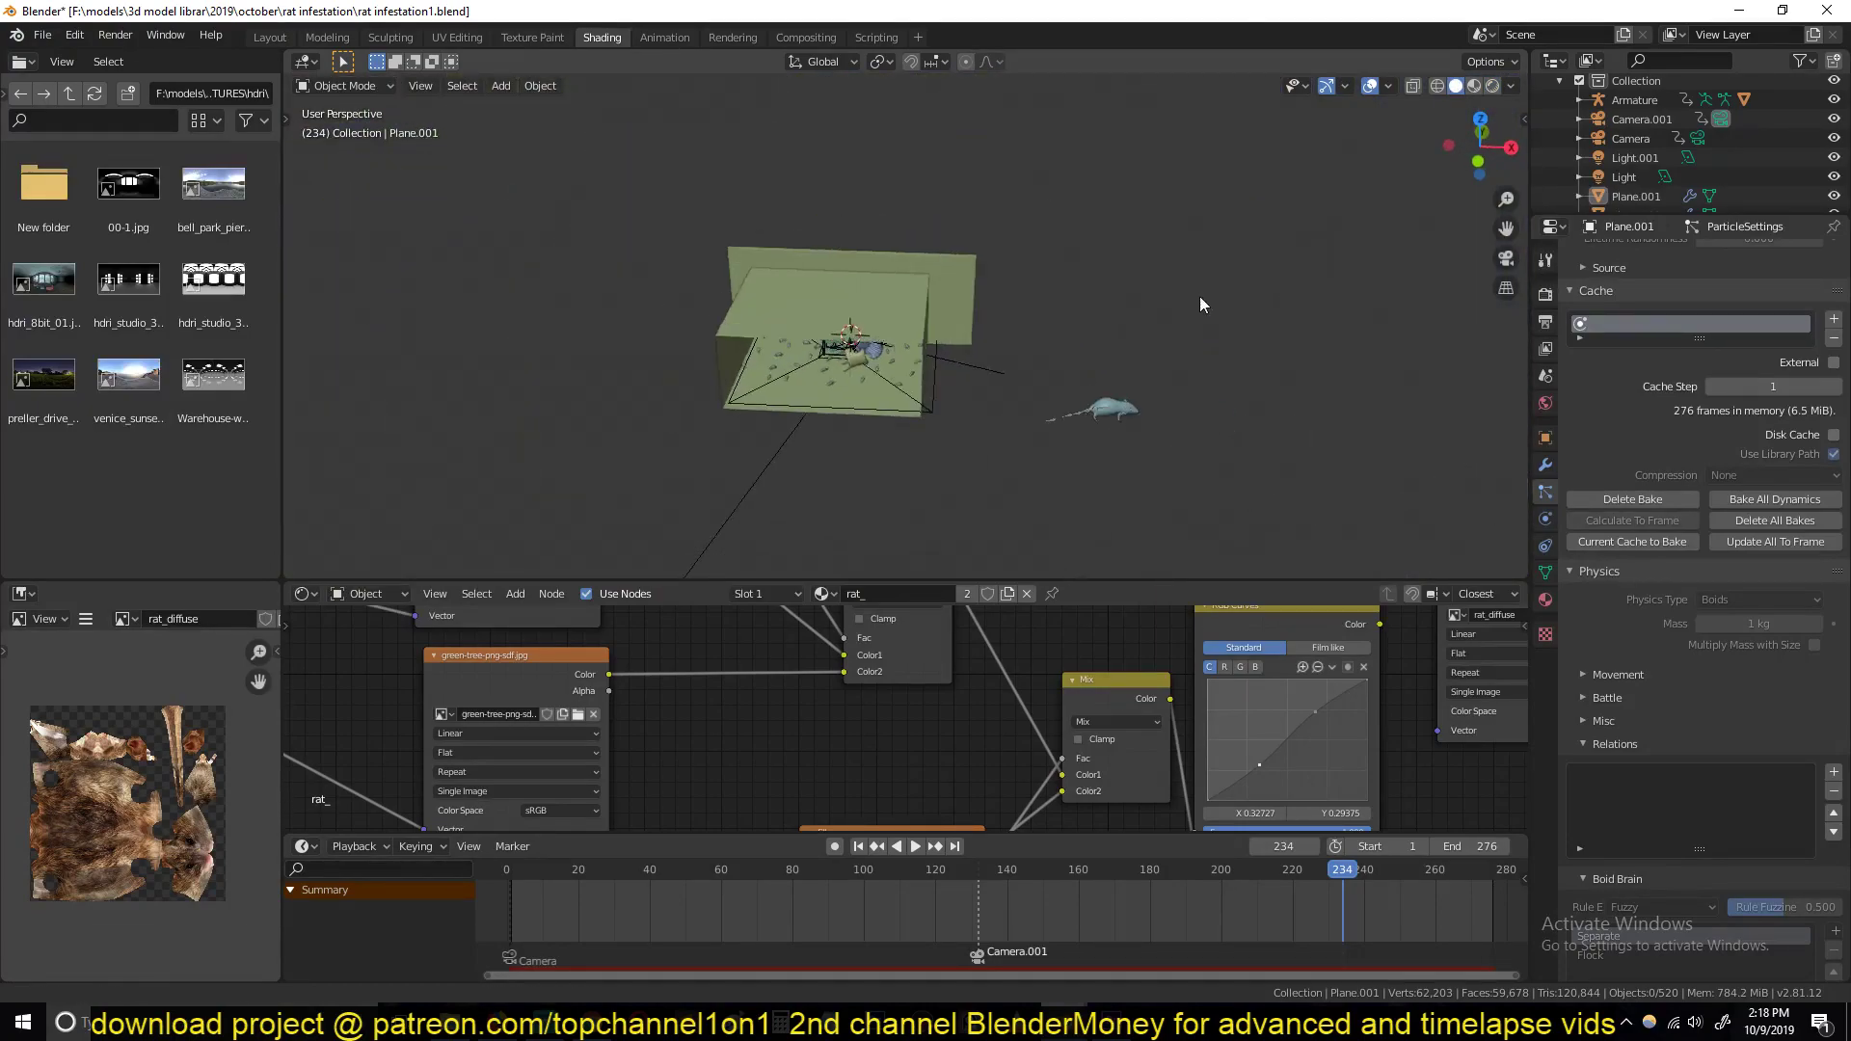
scroll(985, 321, up, 5)
key(space)
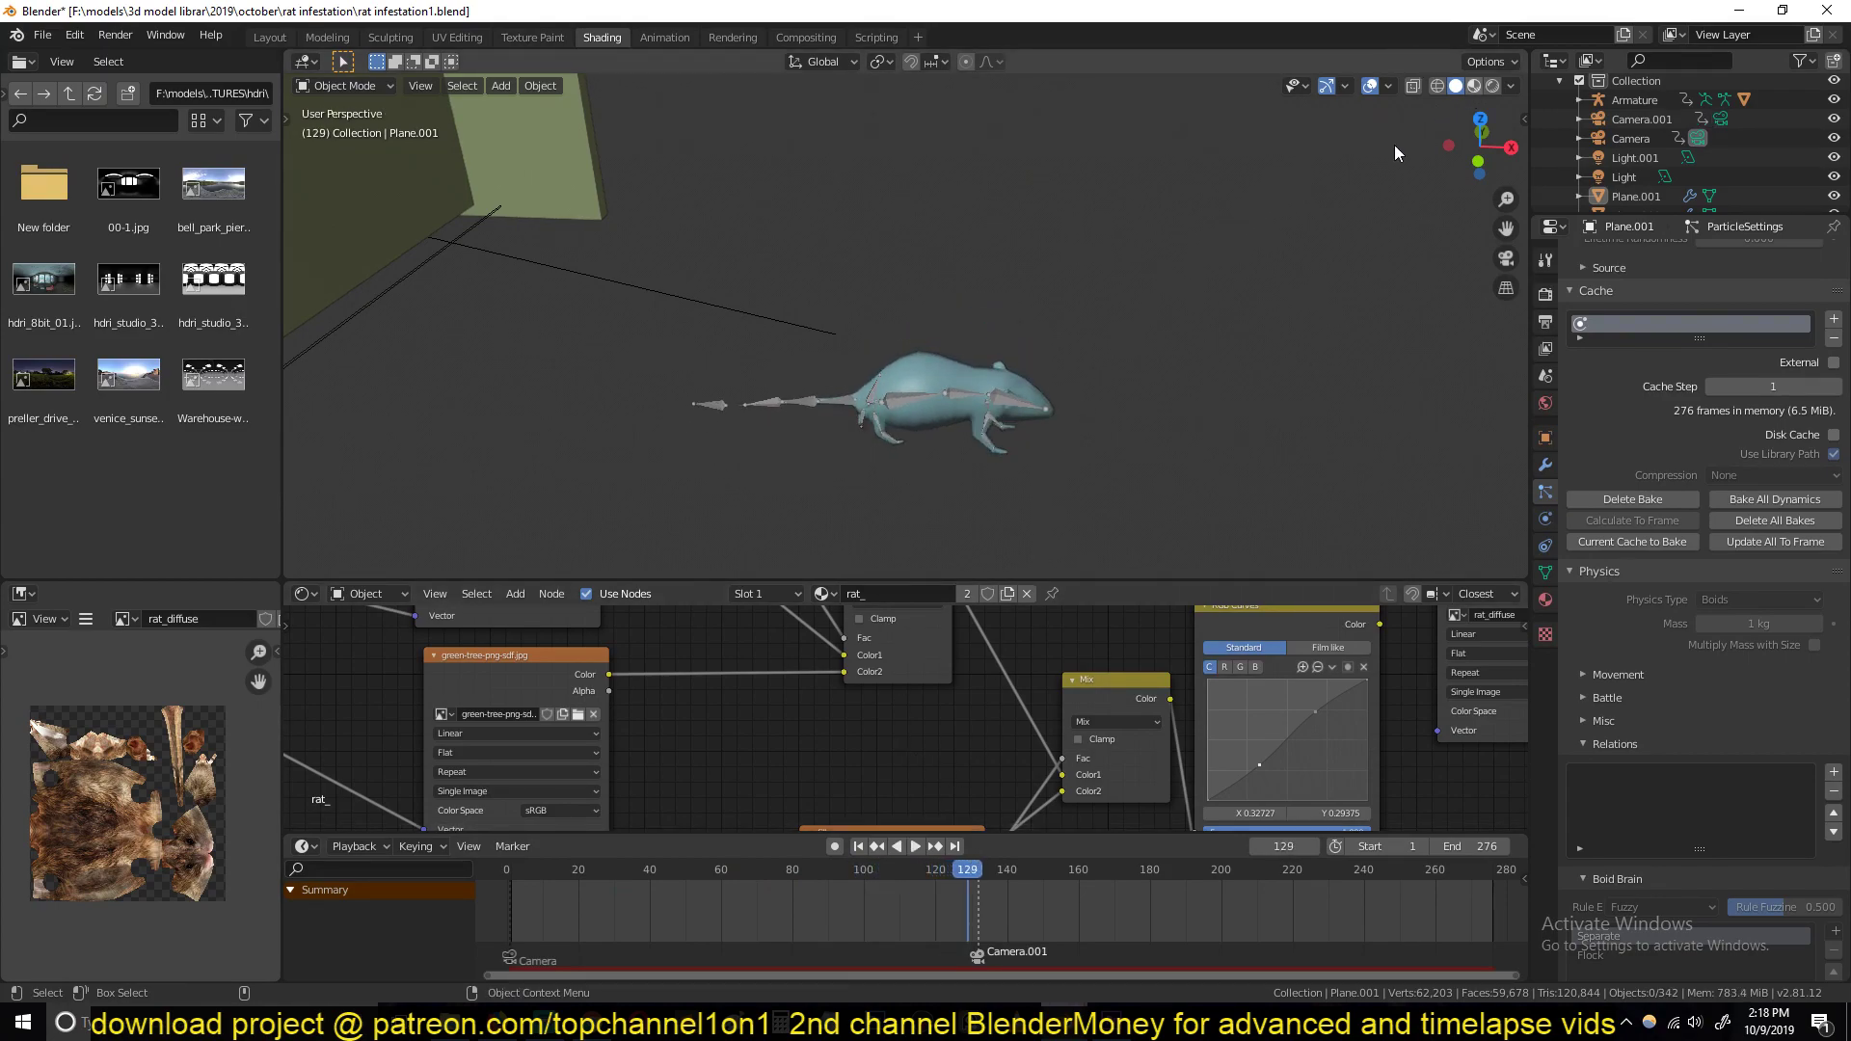
Switch to Material Preview and replay the animation through the camera from frame 0
key(z)
mouse_move(1371, 164)
middle_down()
mouse_move(1303, 166)
mouse_move(1265, 222)
mouse_move(1378, 190)
middle_up()
key(KP_0)
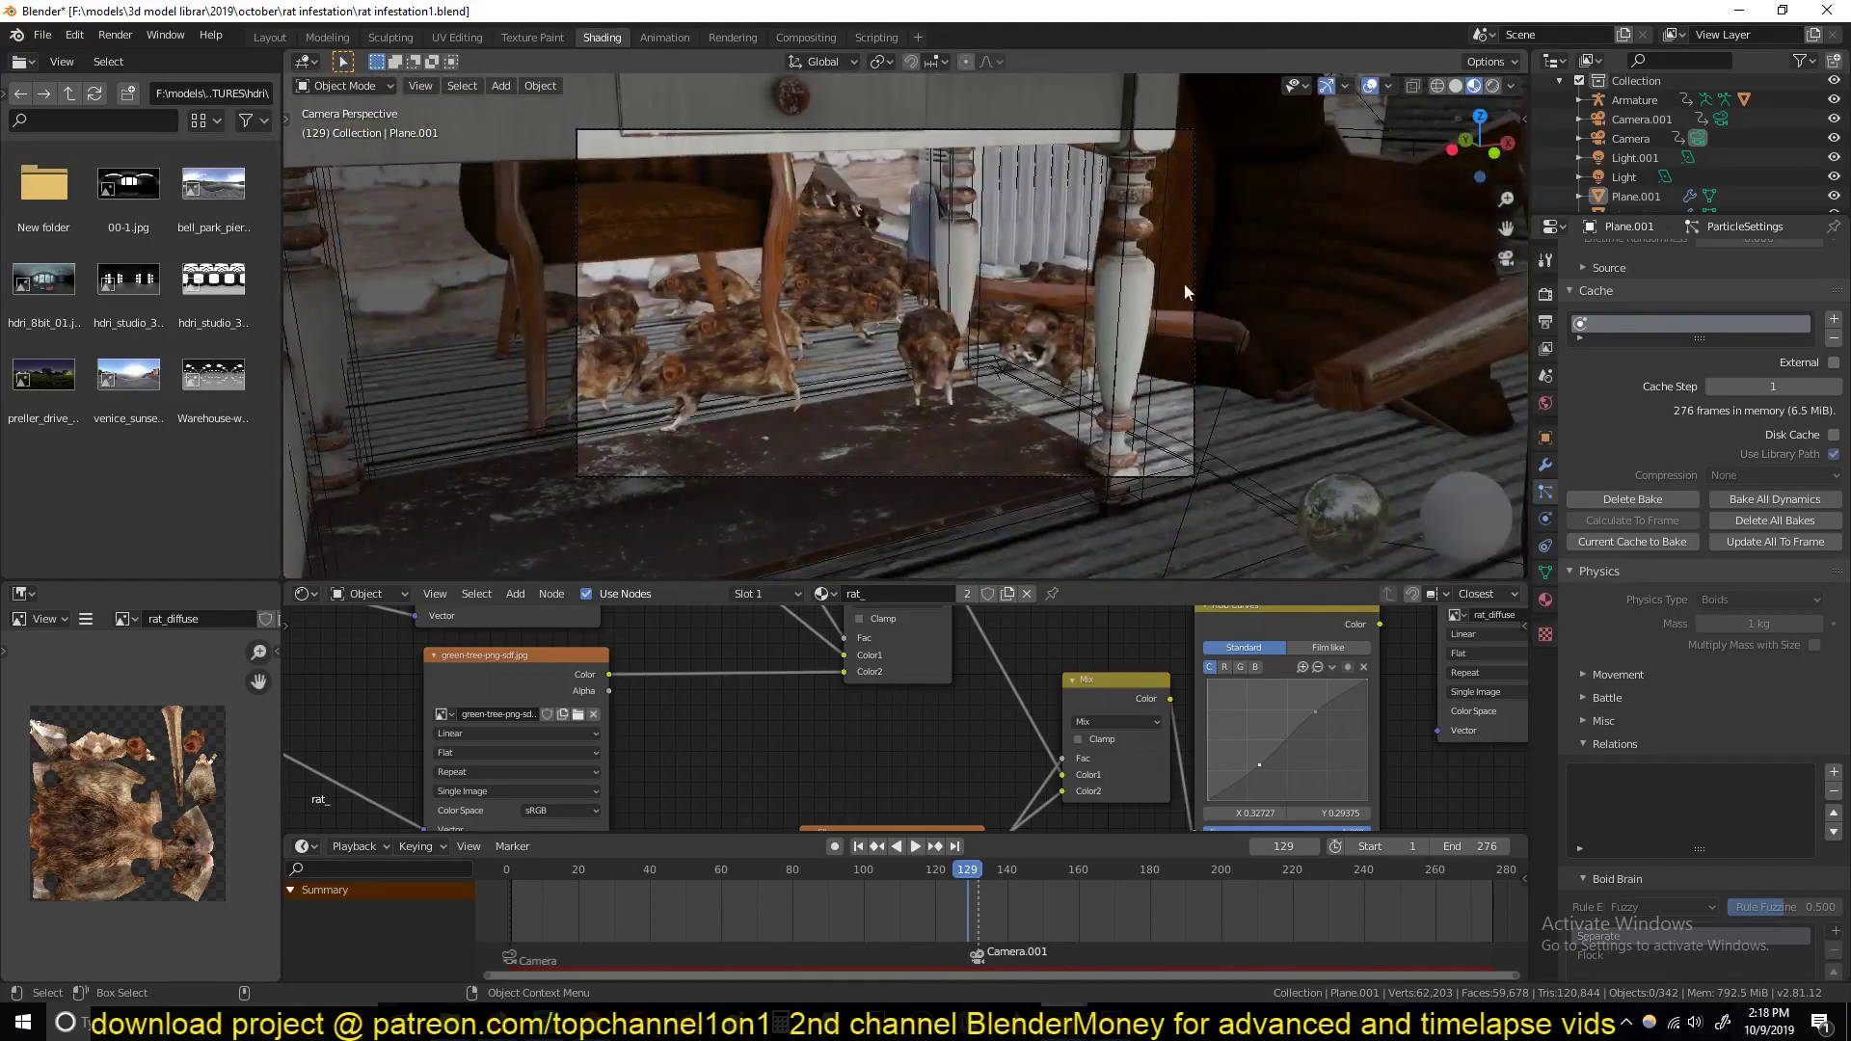
click(503, 906)
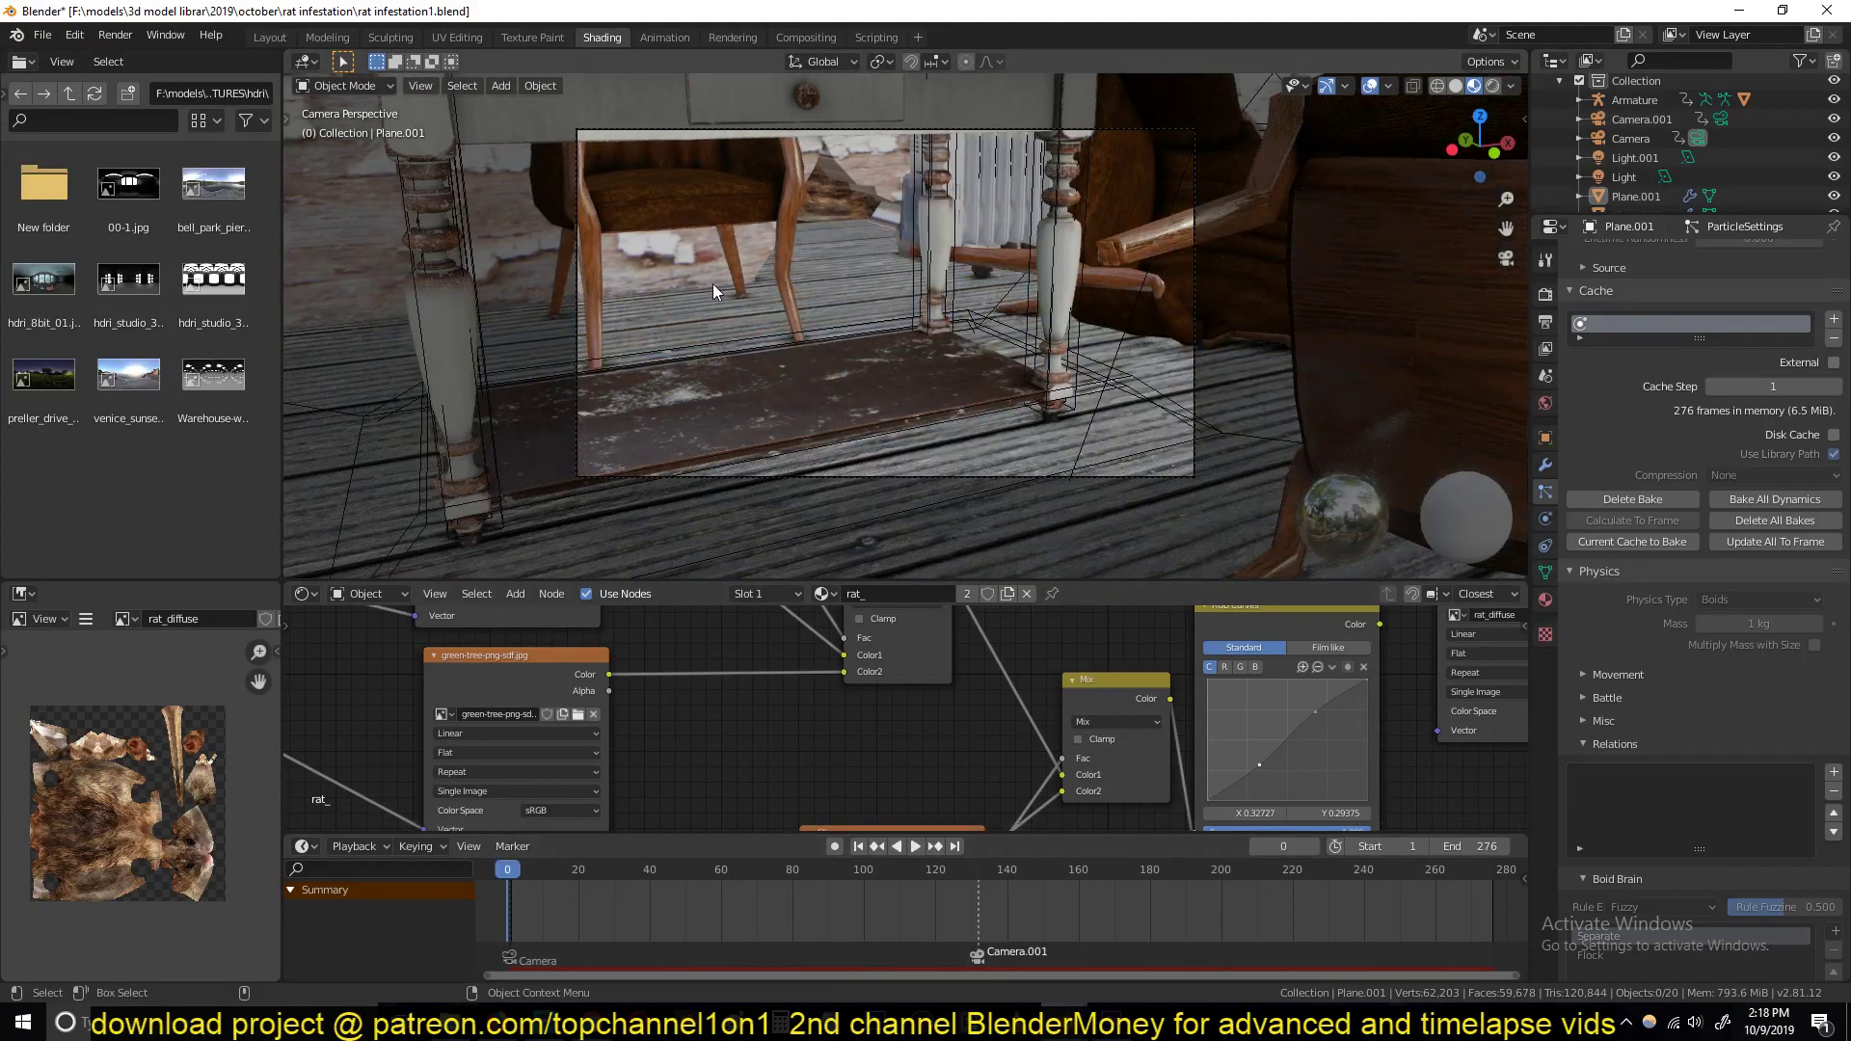
key(space)
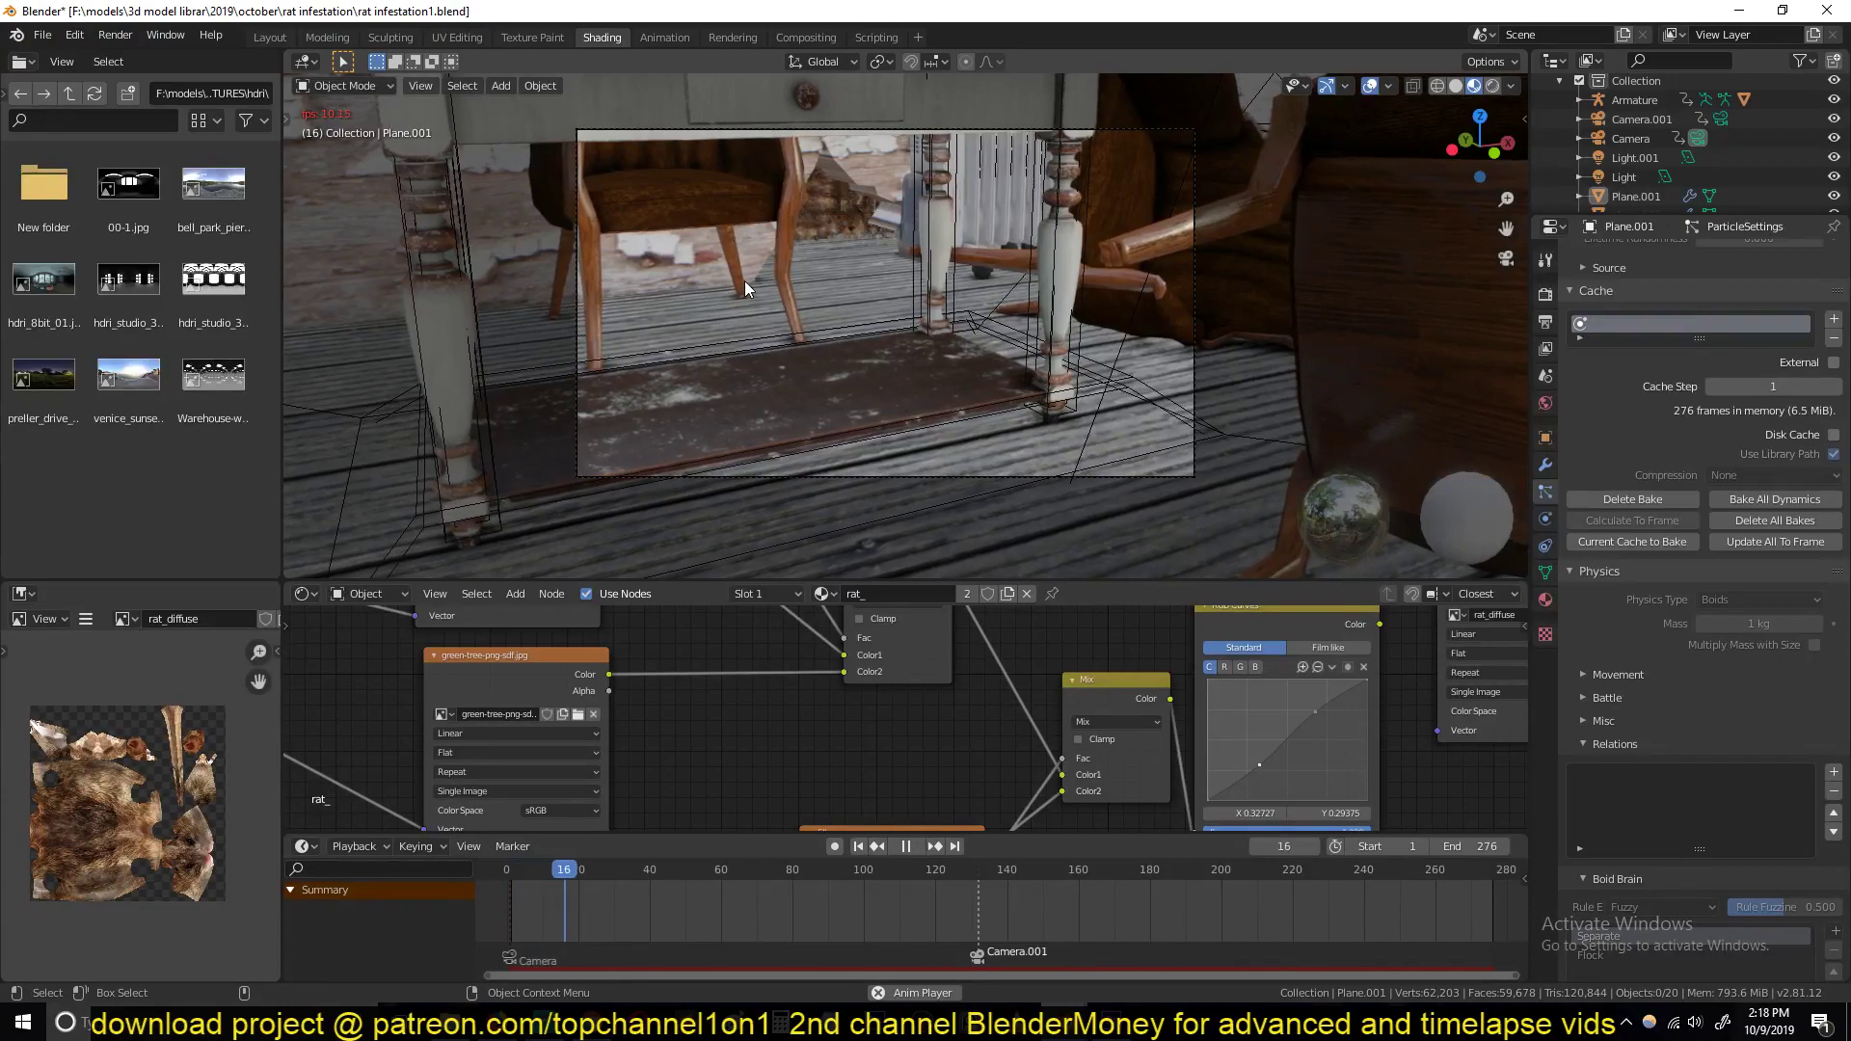
Stop playback and turn off Ambient Occlusion, Bloom and Screen Space Reflections
key(space)
click(1550, 299)
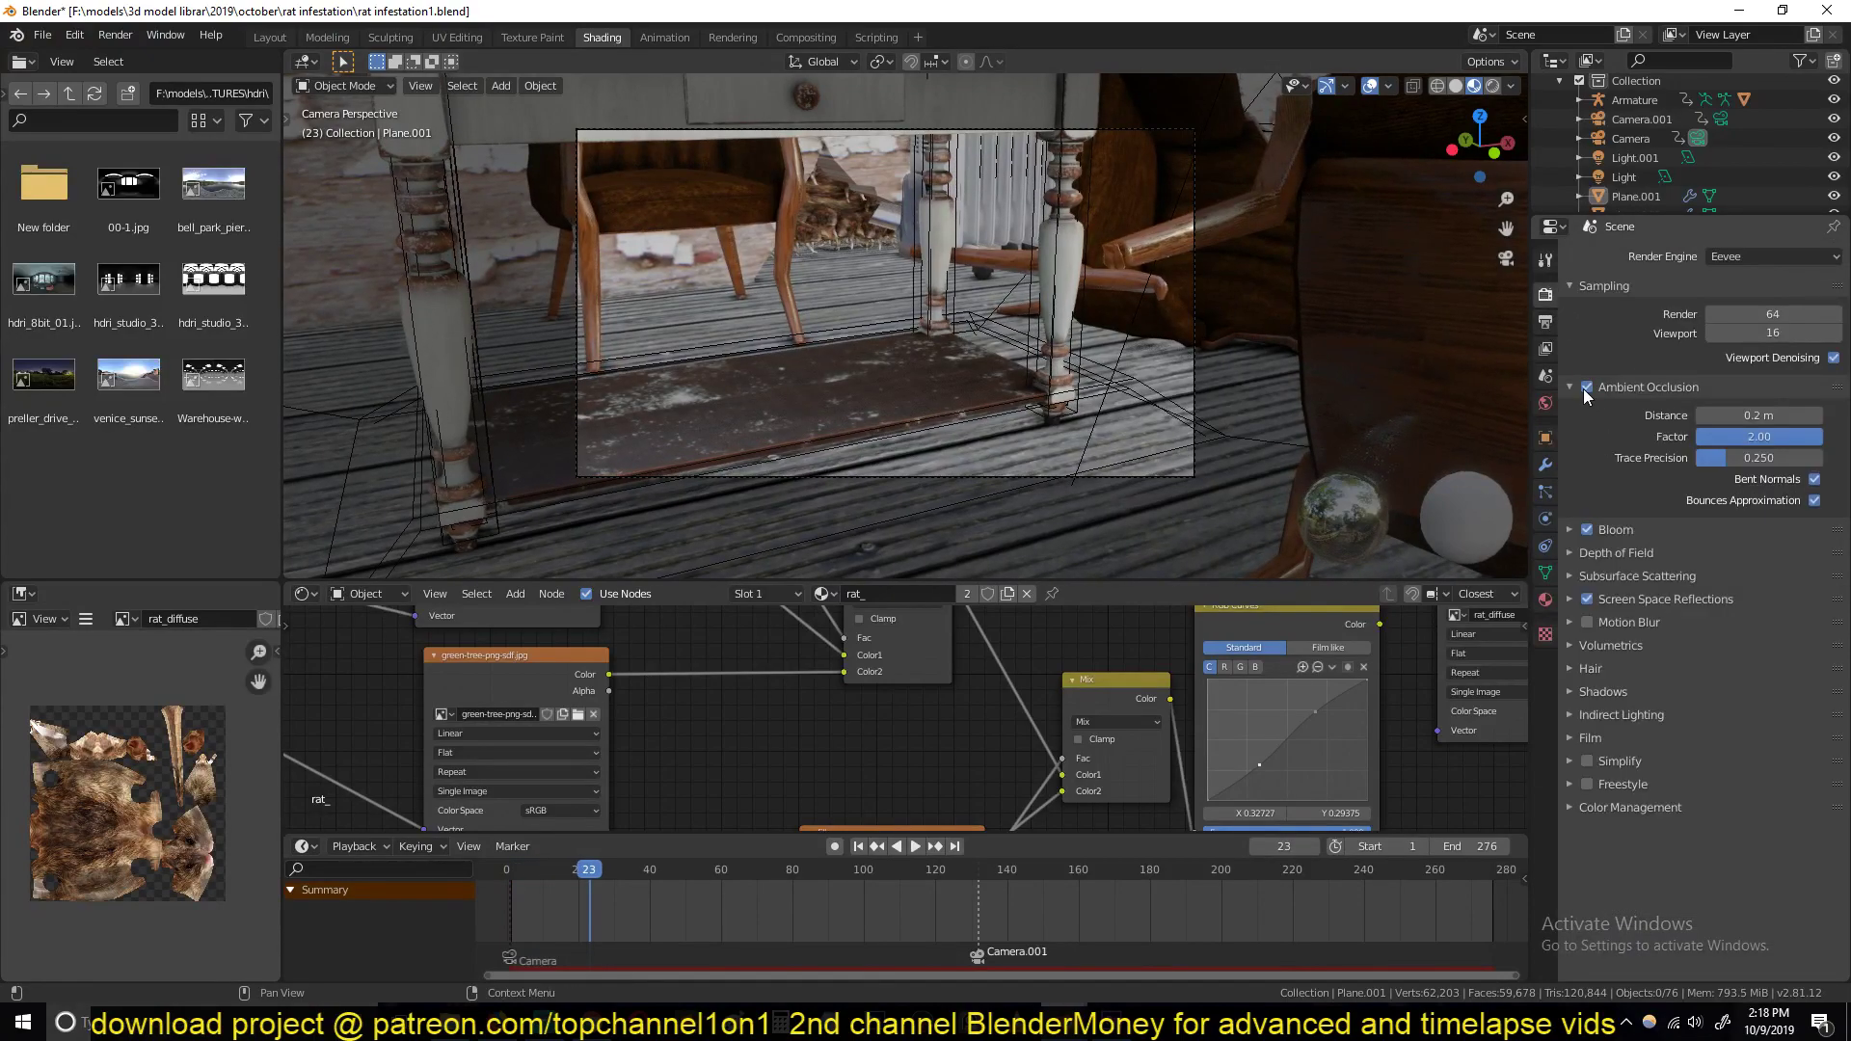
drag(1583, 389, 1586, 599)
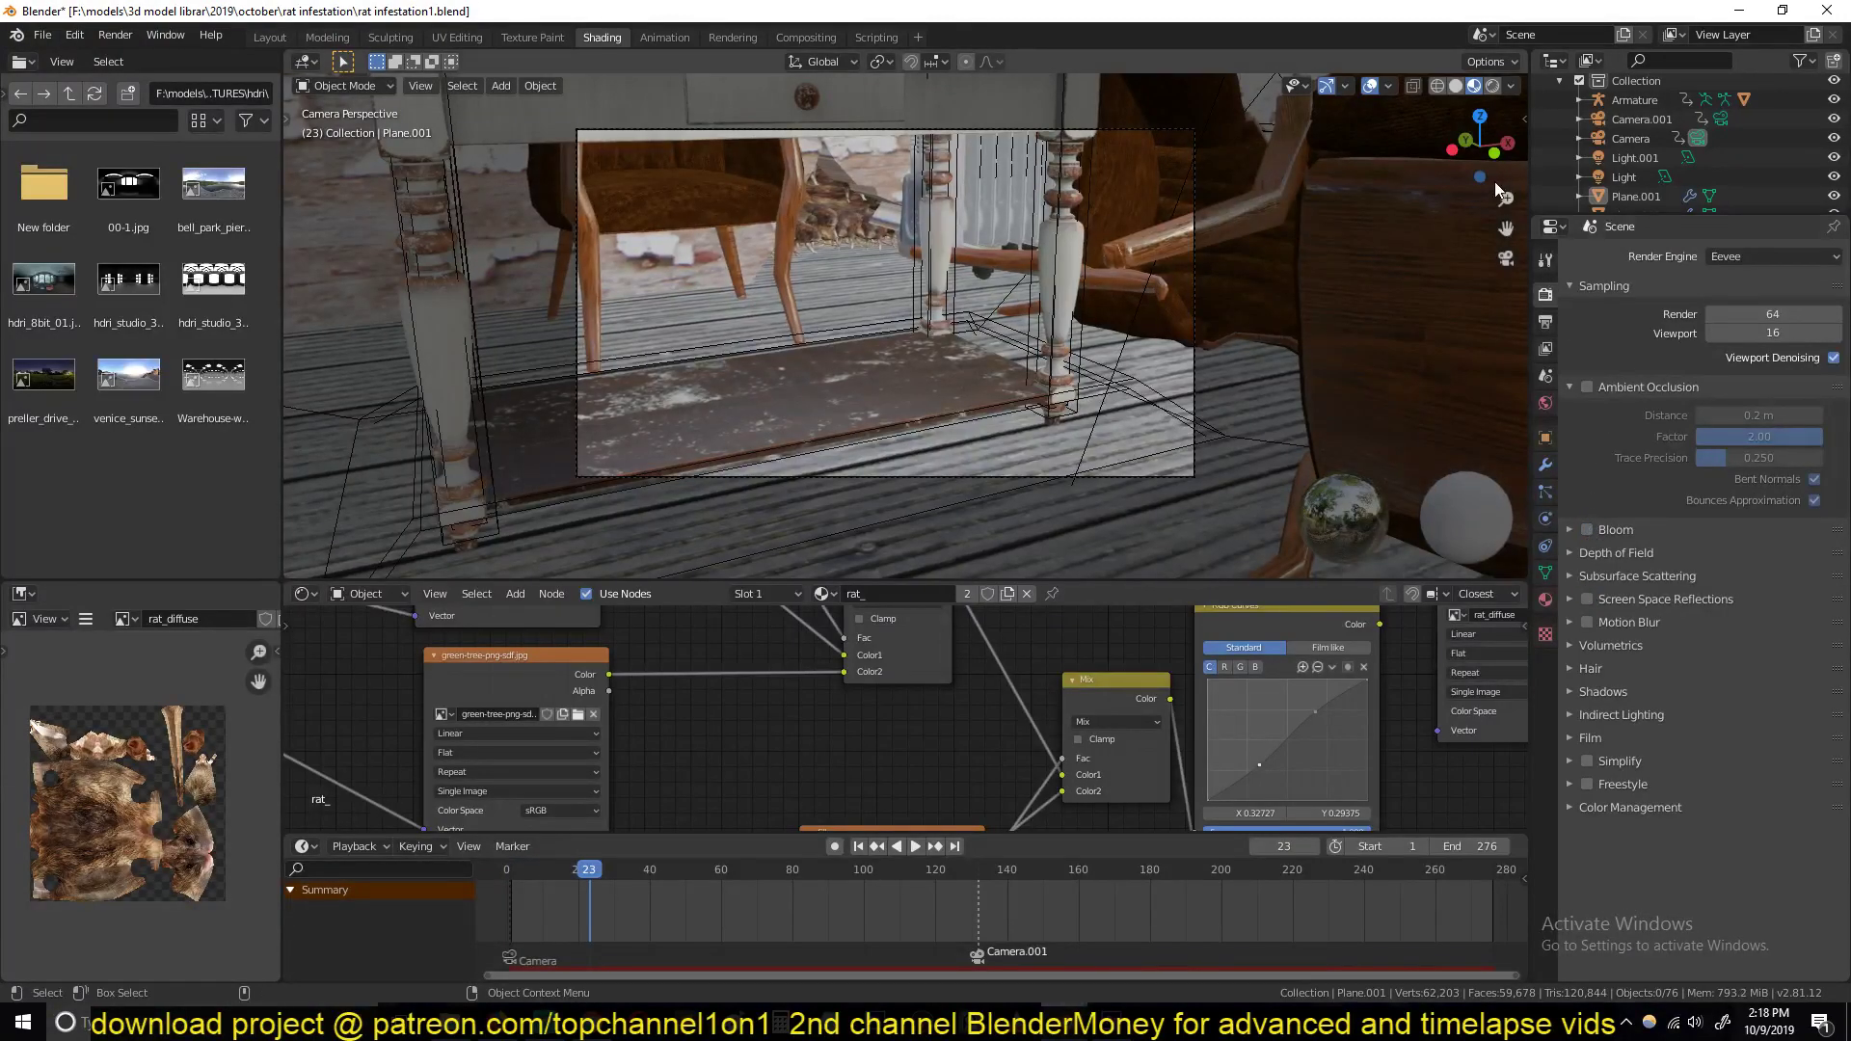
click(1512, 89)
Replay the swarm, stop at frame 140, and select the original rat and its rig
key(space)
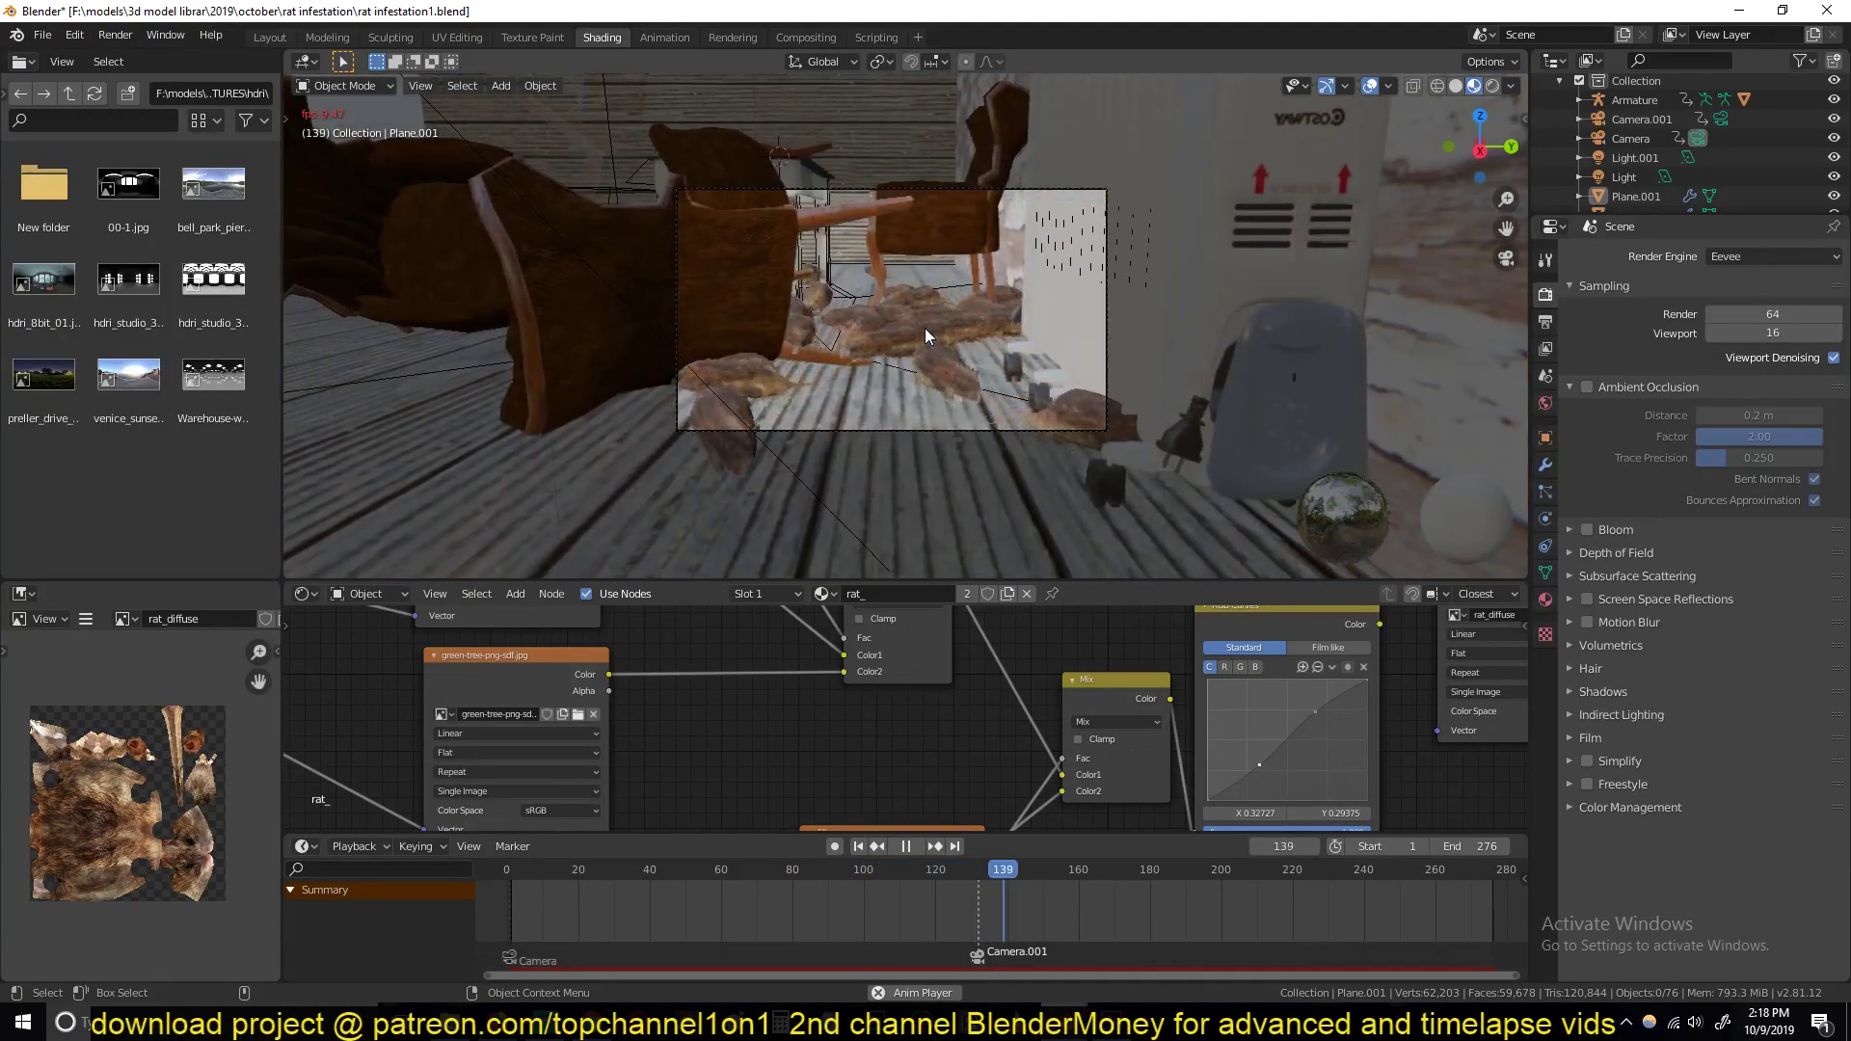
key(space)
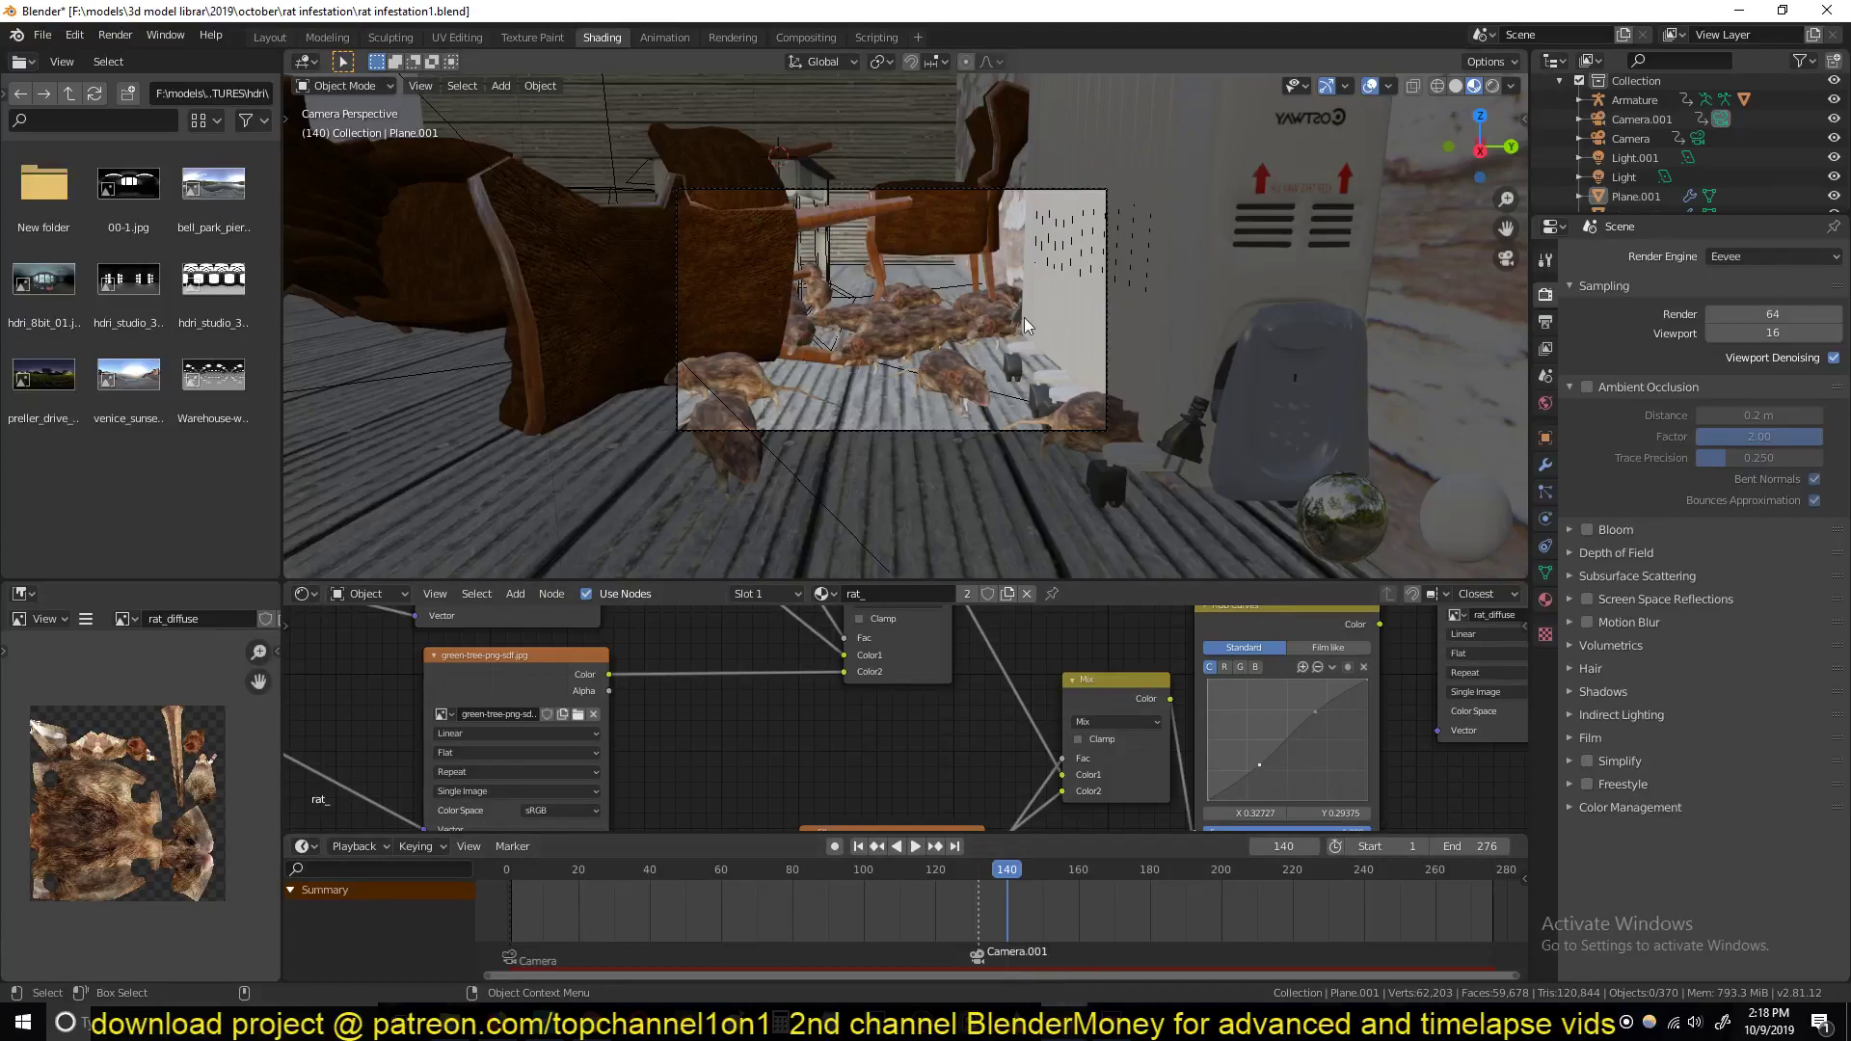
middle_drag(989, 202, 1151, 341)
click(1273, 390)
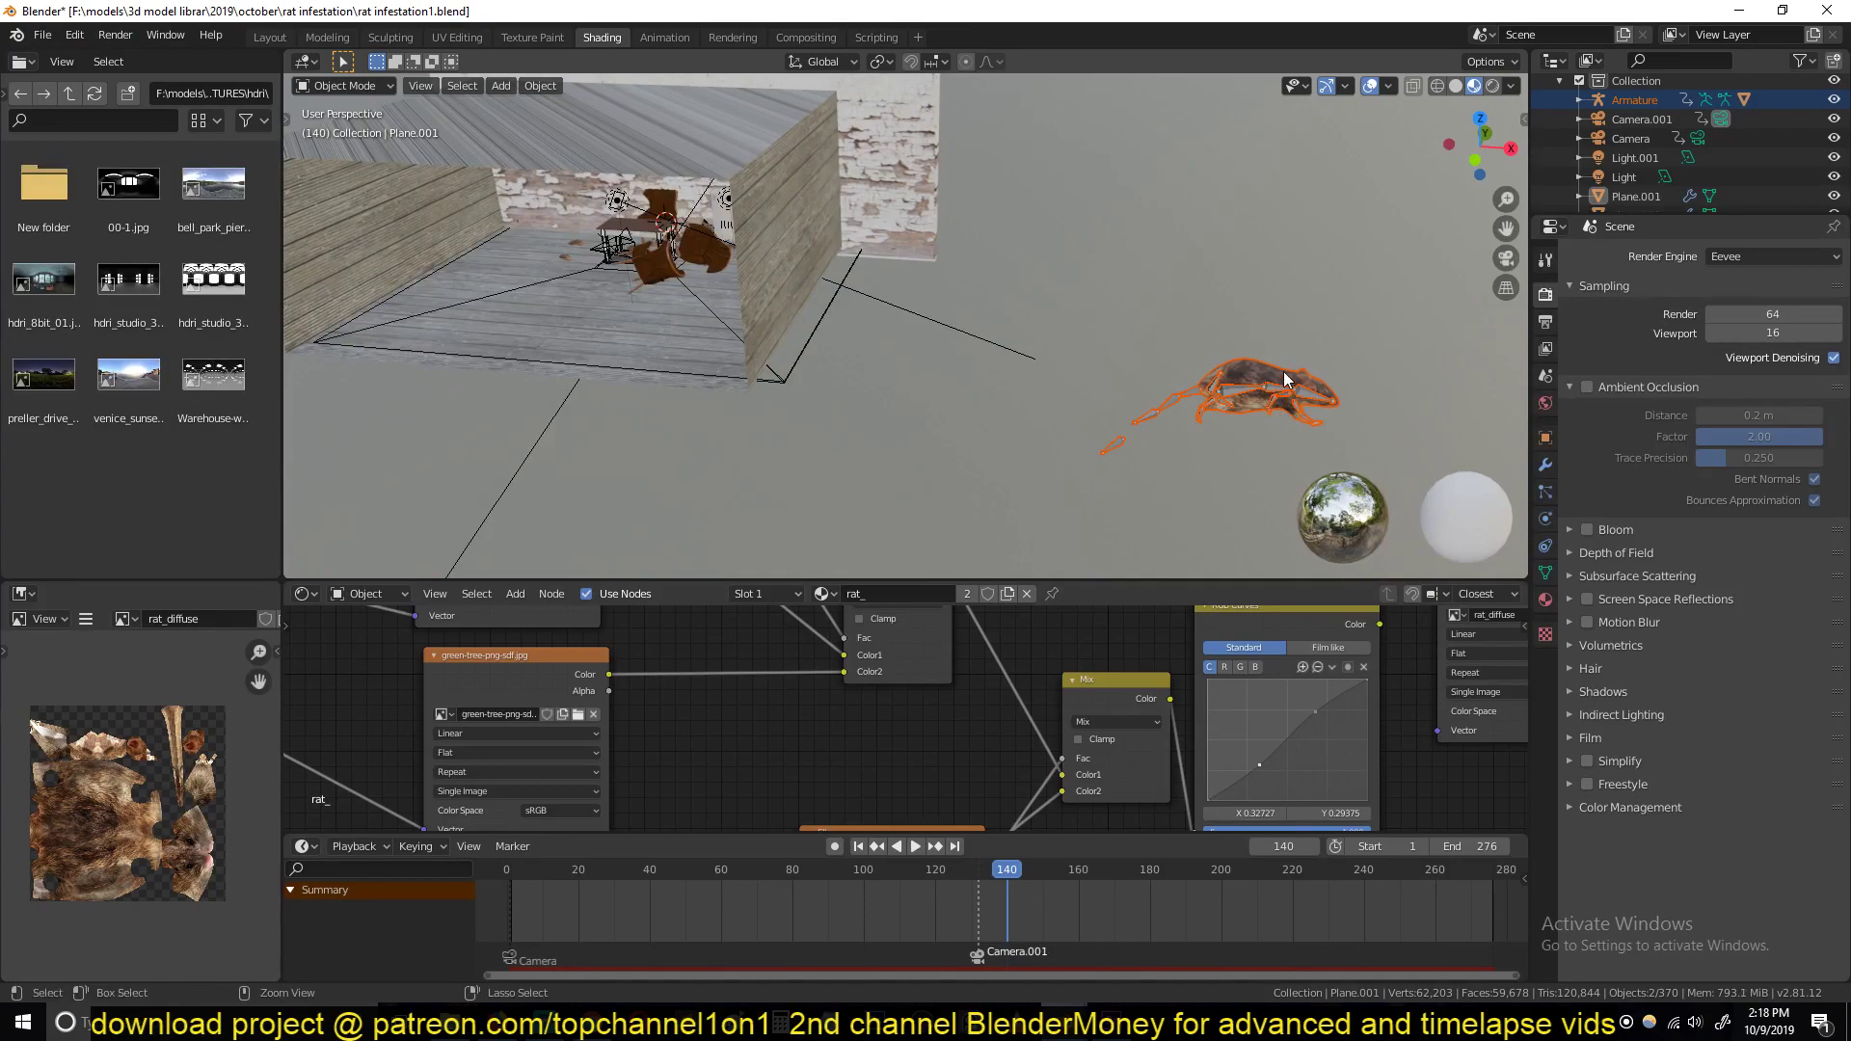
In the second Blender window, delete the default cube and paste the rat with its armature
click(1118, 943)
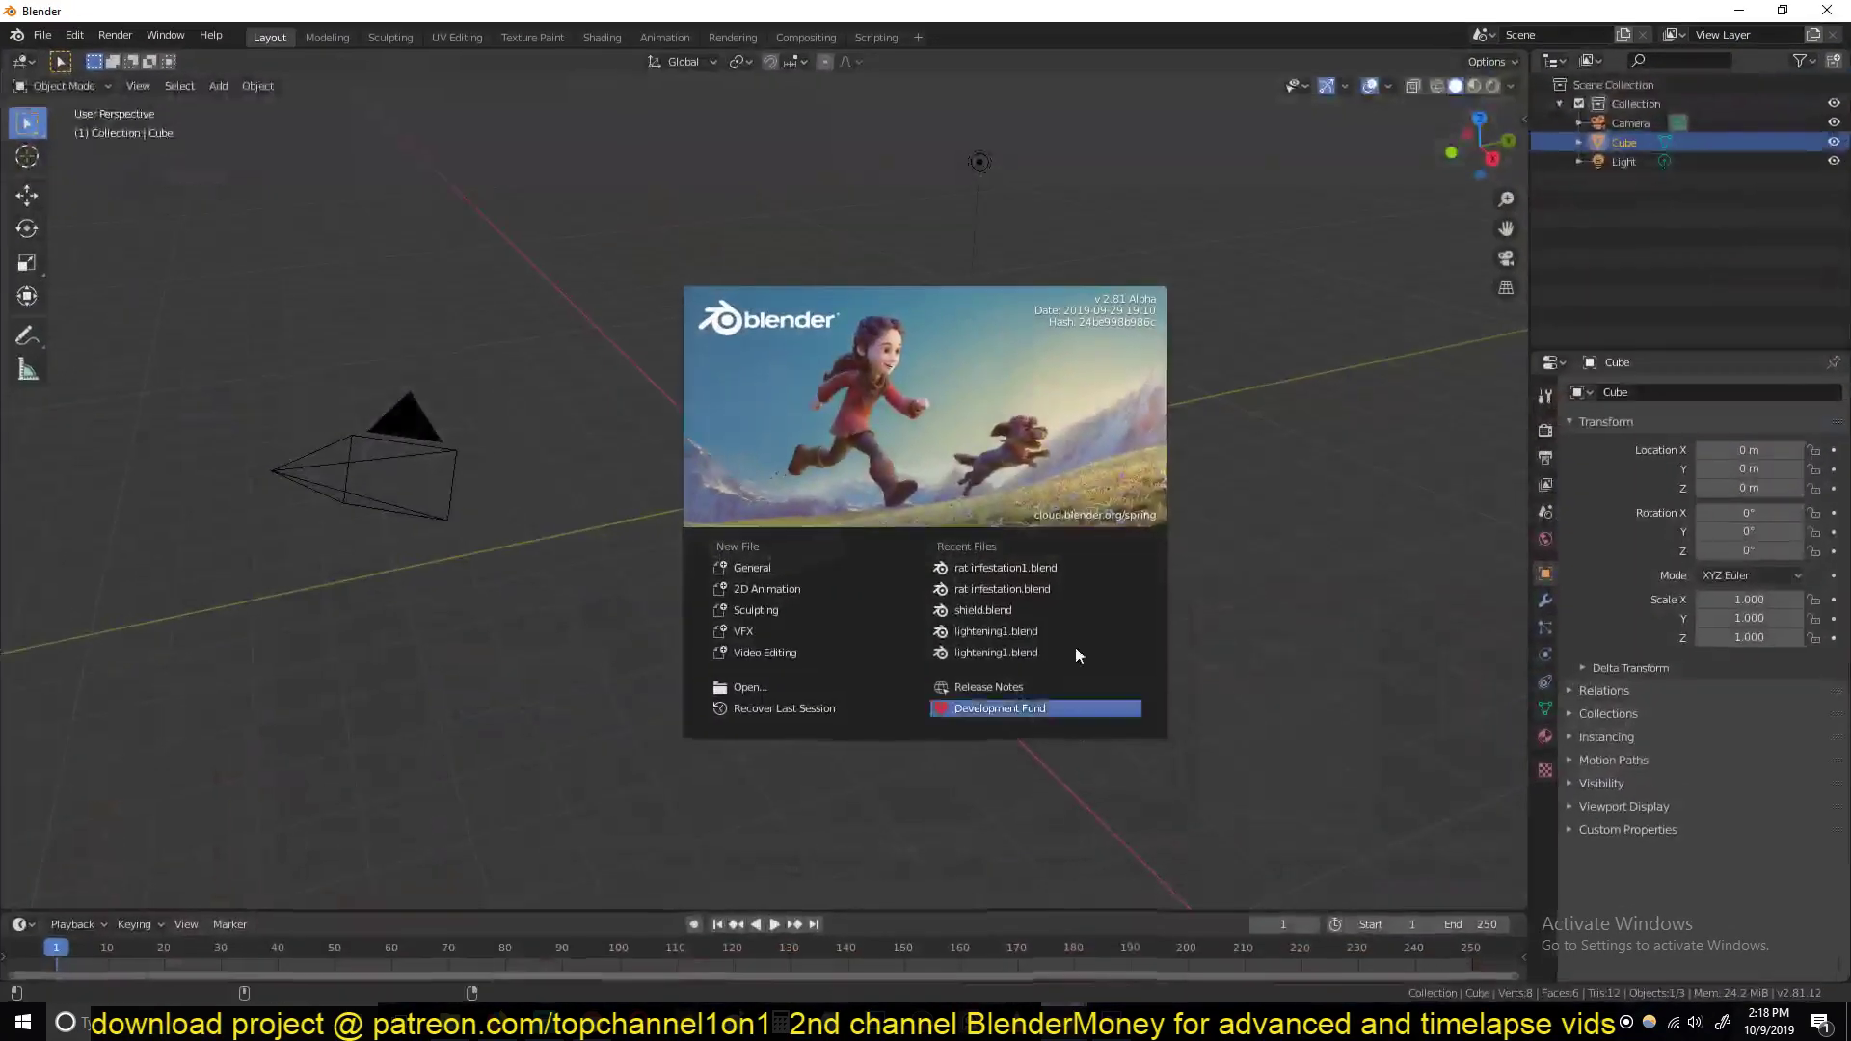
click(1221, 253)
key(x)
click(804, 420)
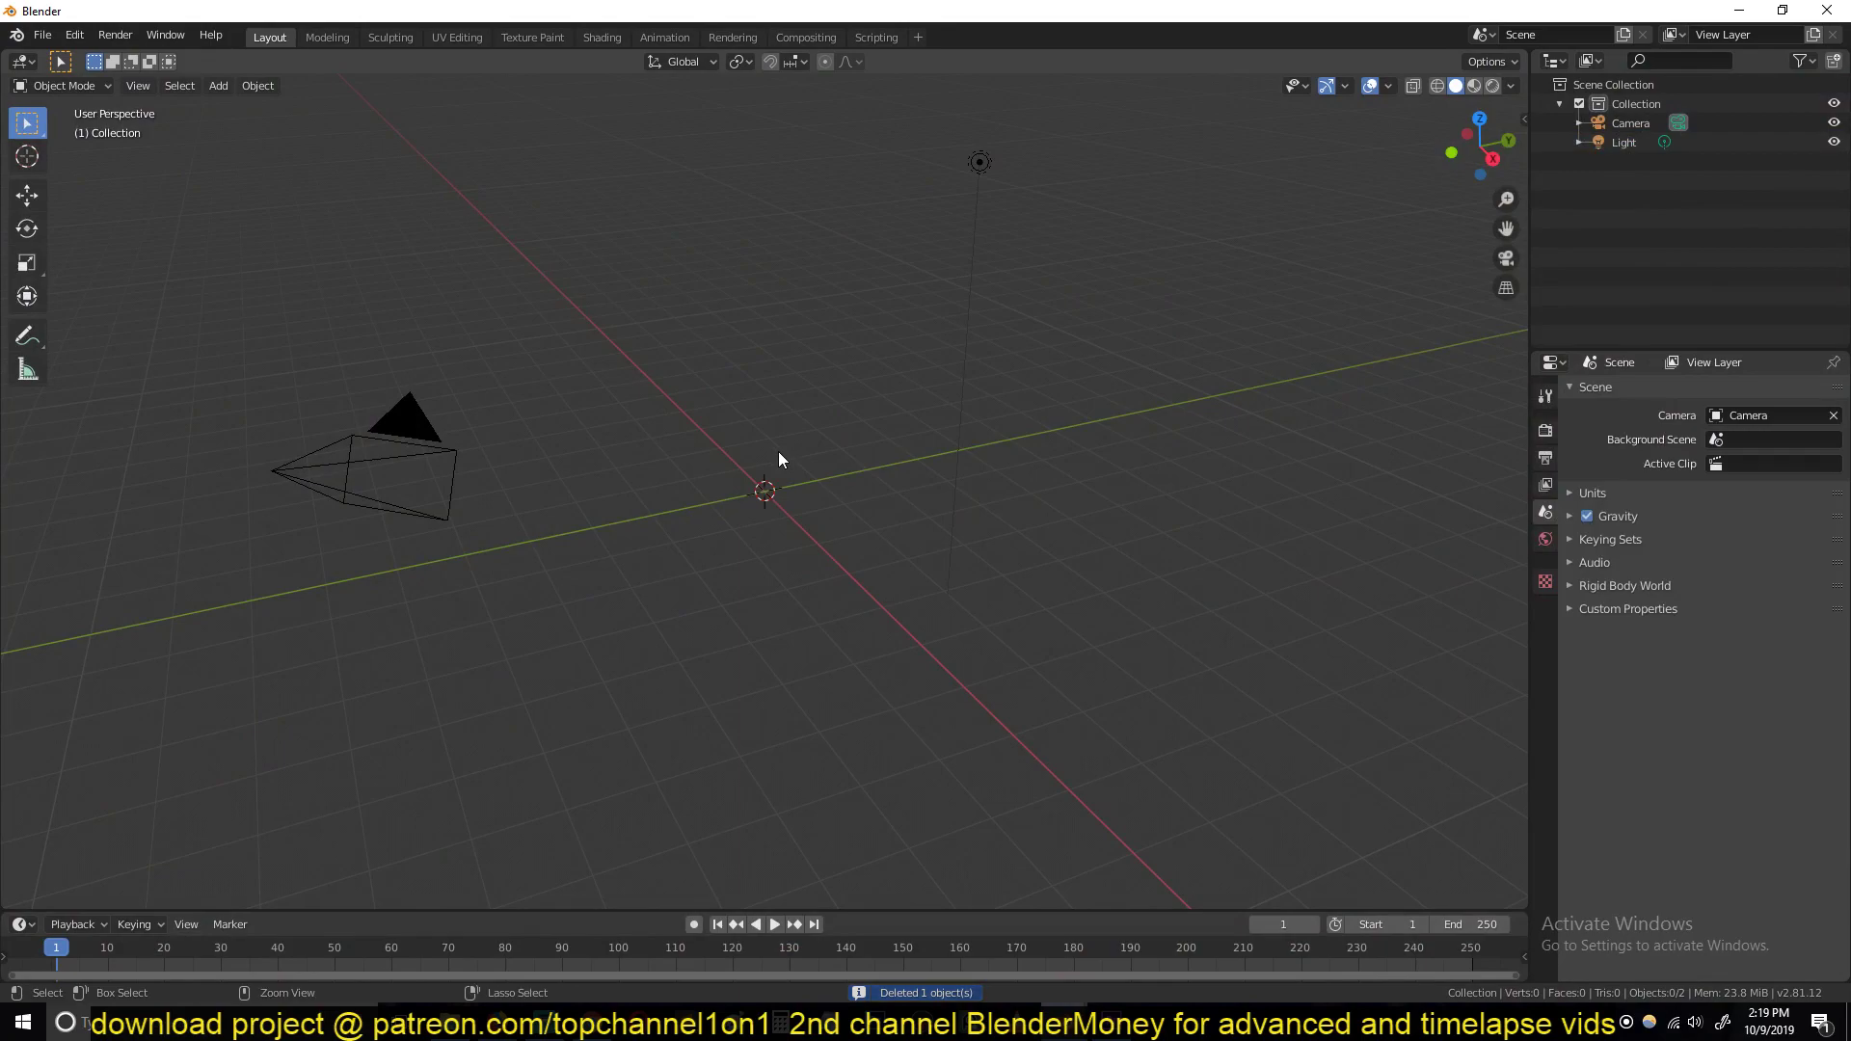
scroll(778, 451, down, 5)
key(ctrl+v)
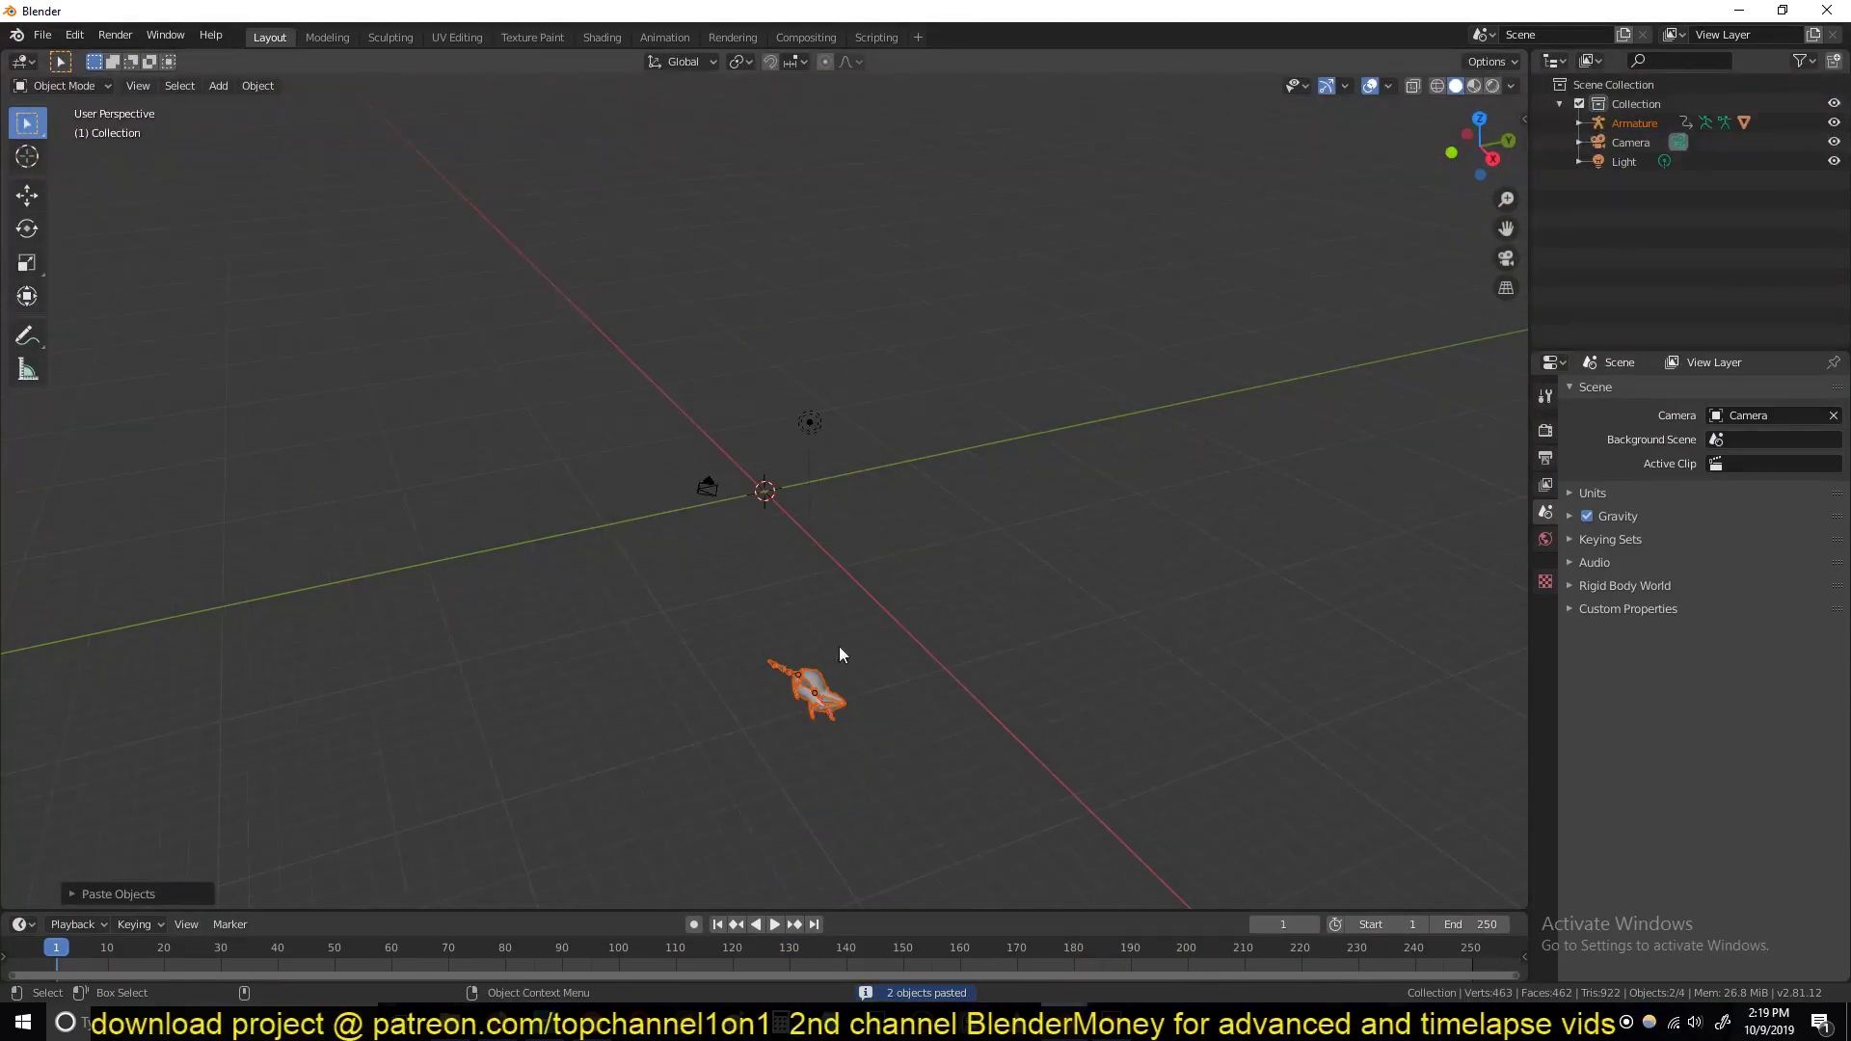
Play and inspect the pasted rat's walk animation from several angles
middle_drag(962, 696, 1133, 397)
key(space)
key(alt+a)
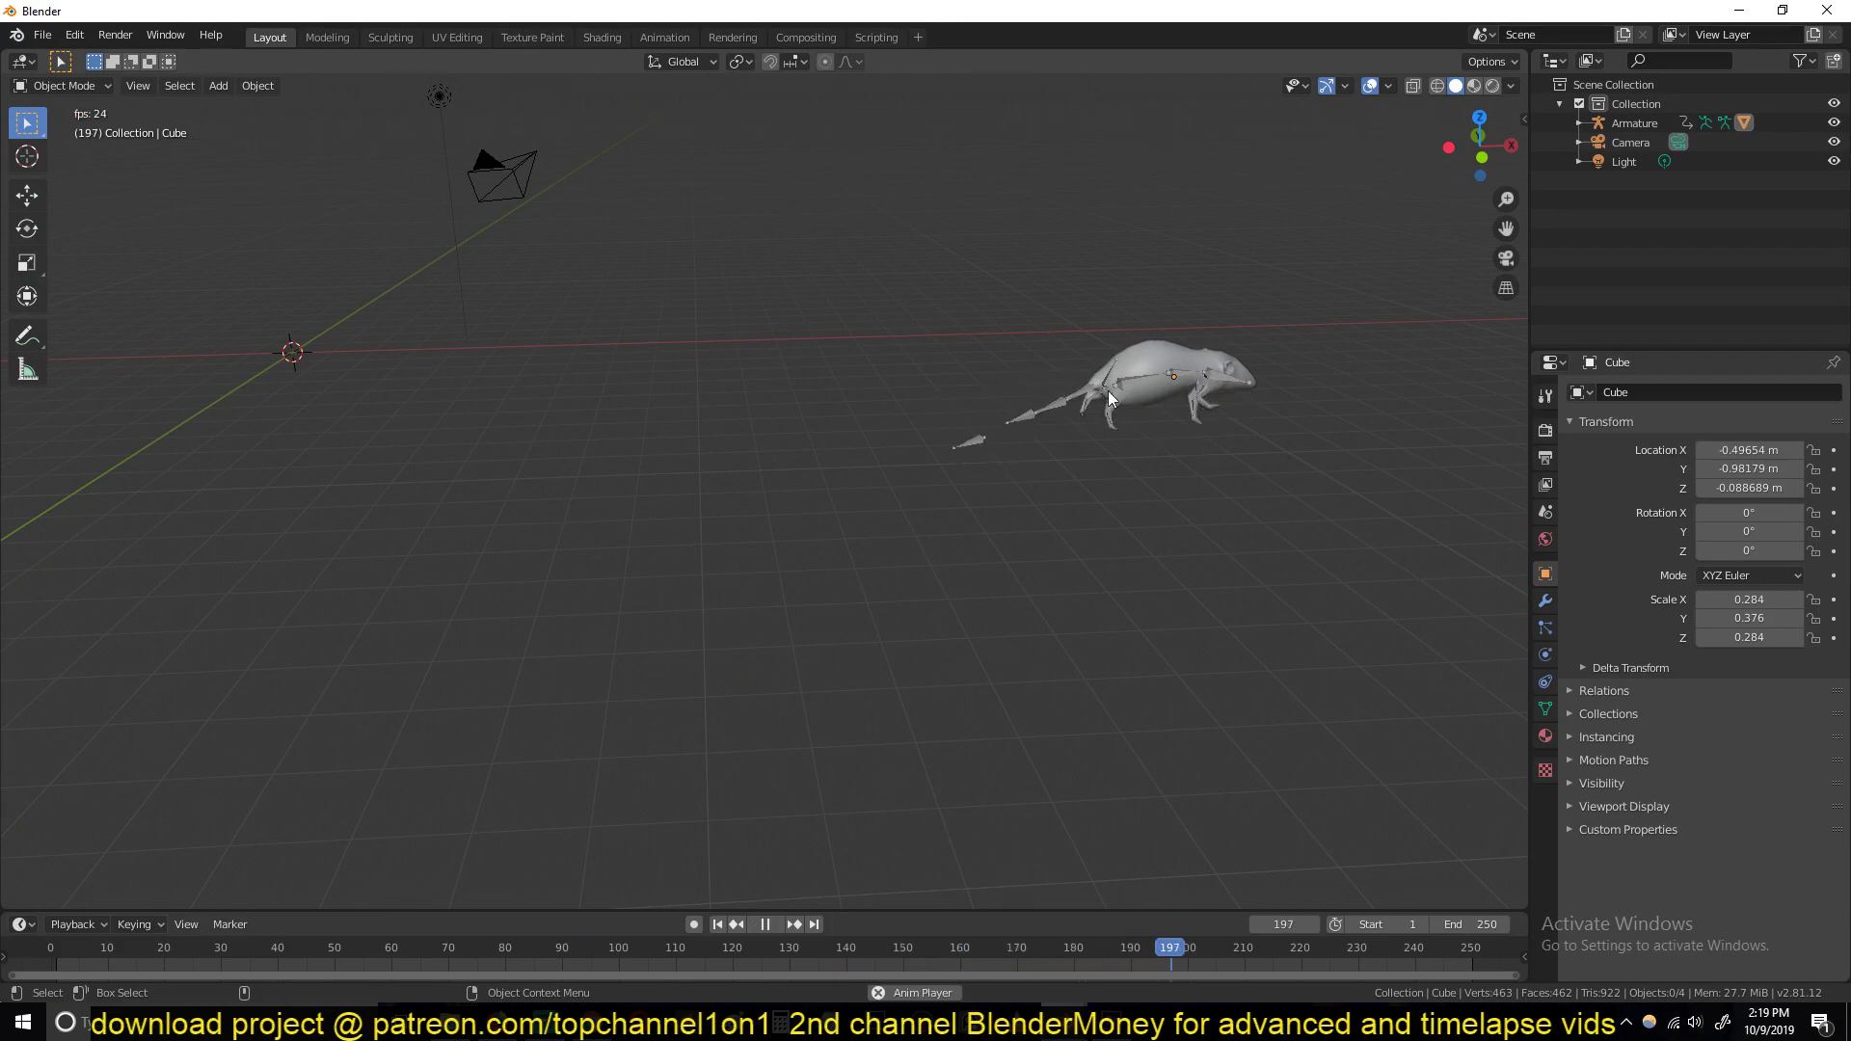
scroll(1145, 403, down, 3)
key(space)
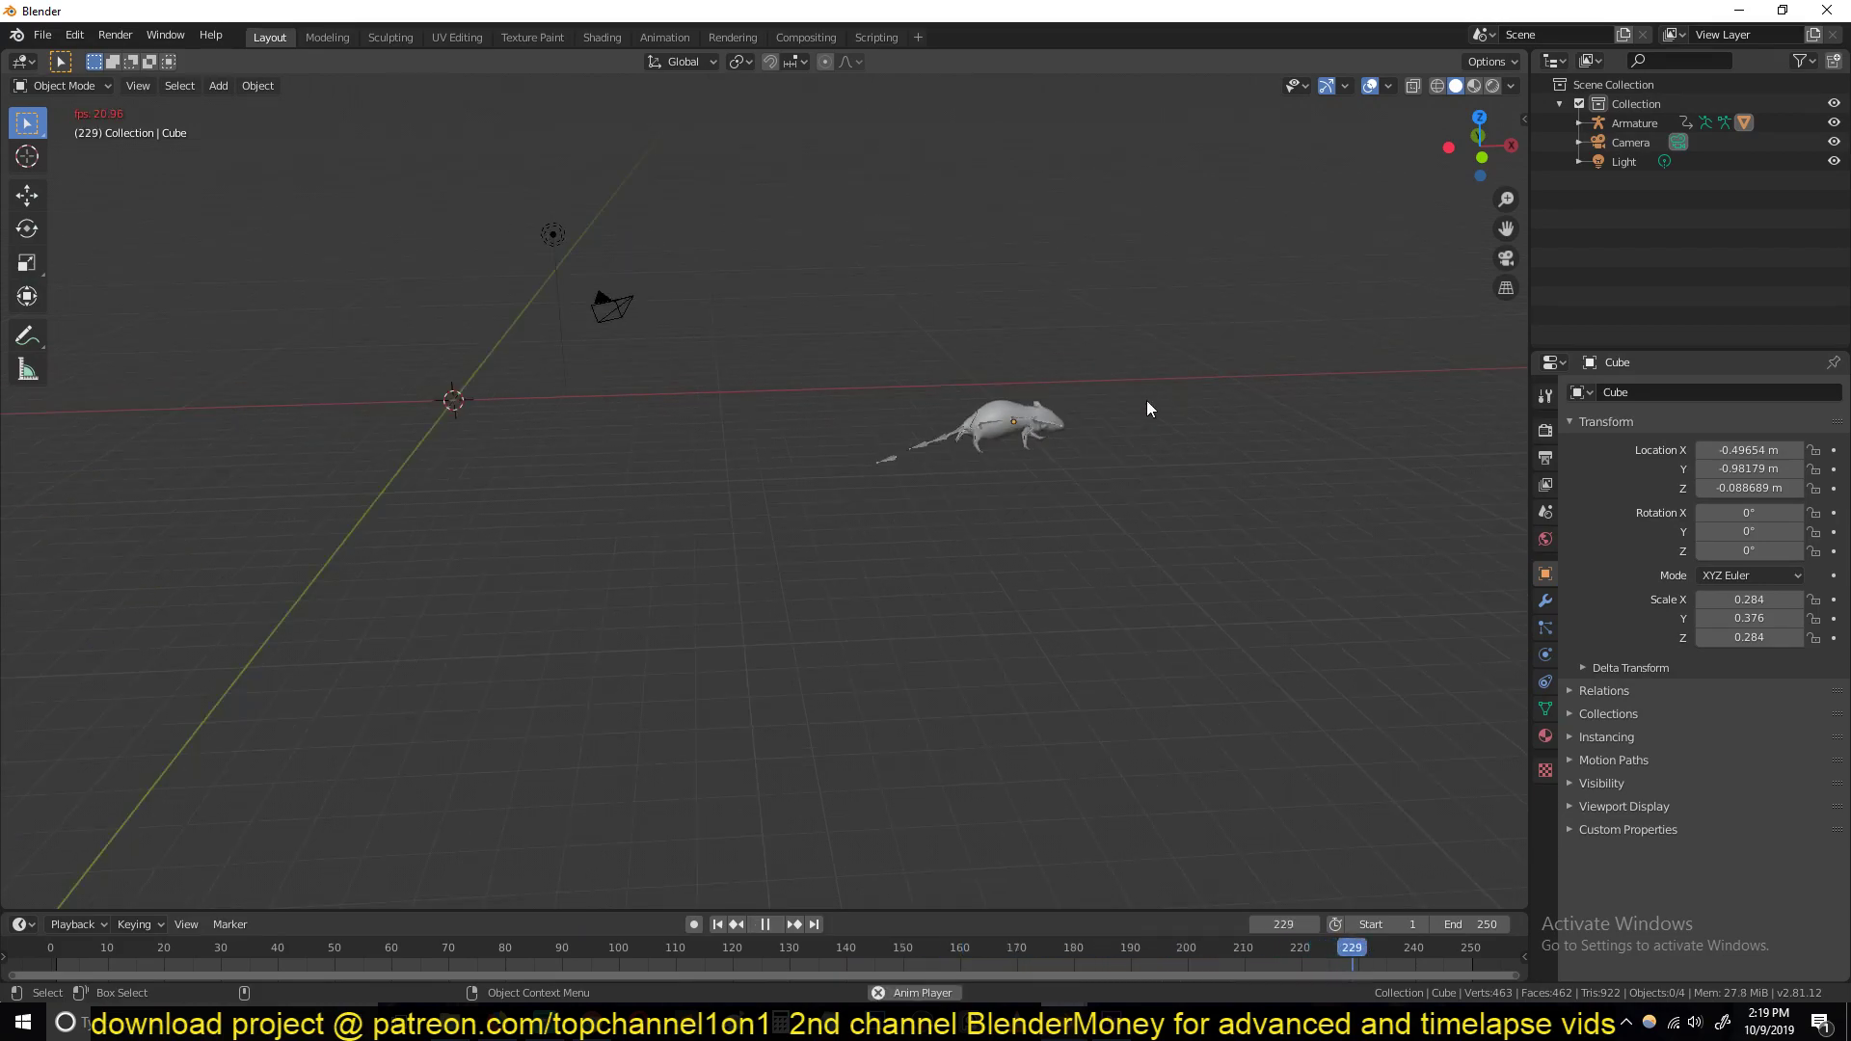
middle_drag(1040, 441, 842, 495)
scroll(843, 489, up, 3)
key(space)
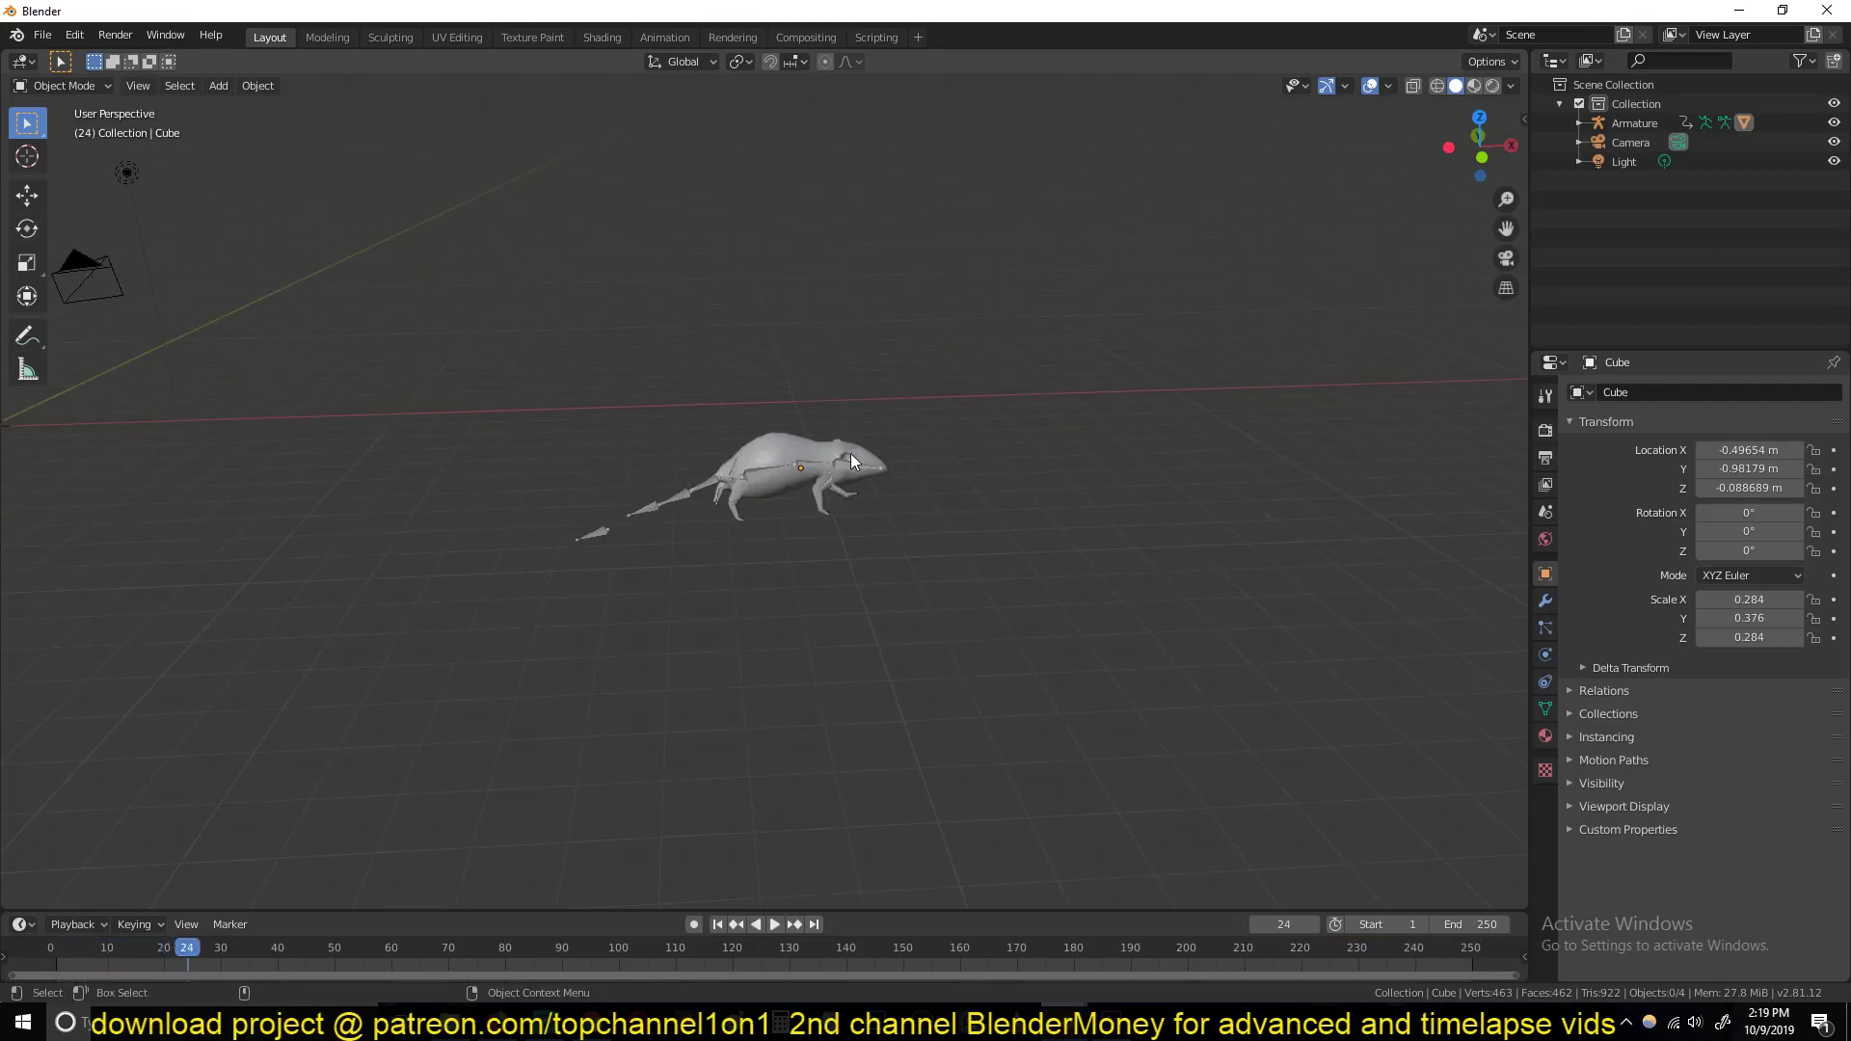
middle_drag(719, 461, 633, 442)
Add a plane and scale it up to about 14.58 as the floor
key(shift+a)
mouse_move(632, 438)
click(699, 438)
key(s)
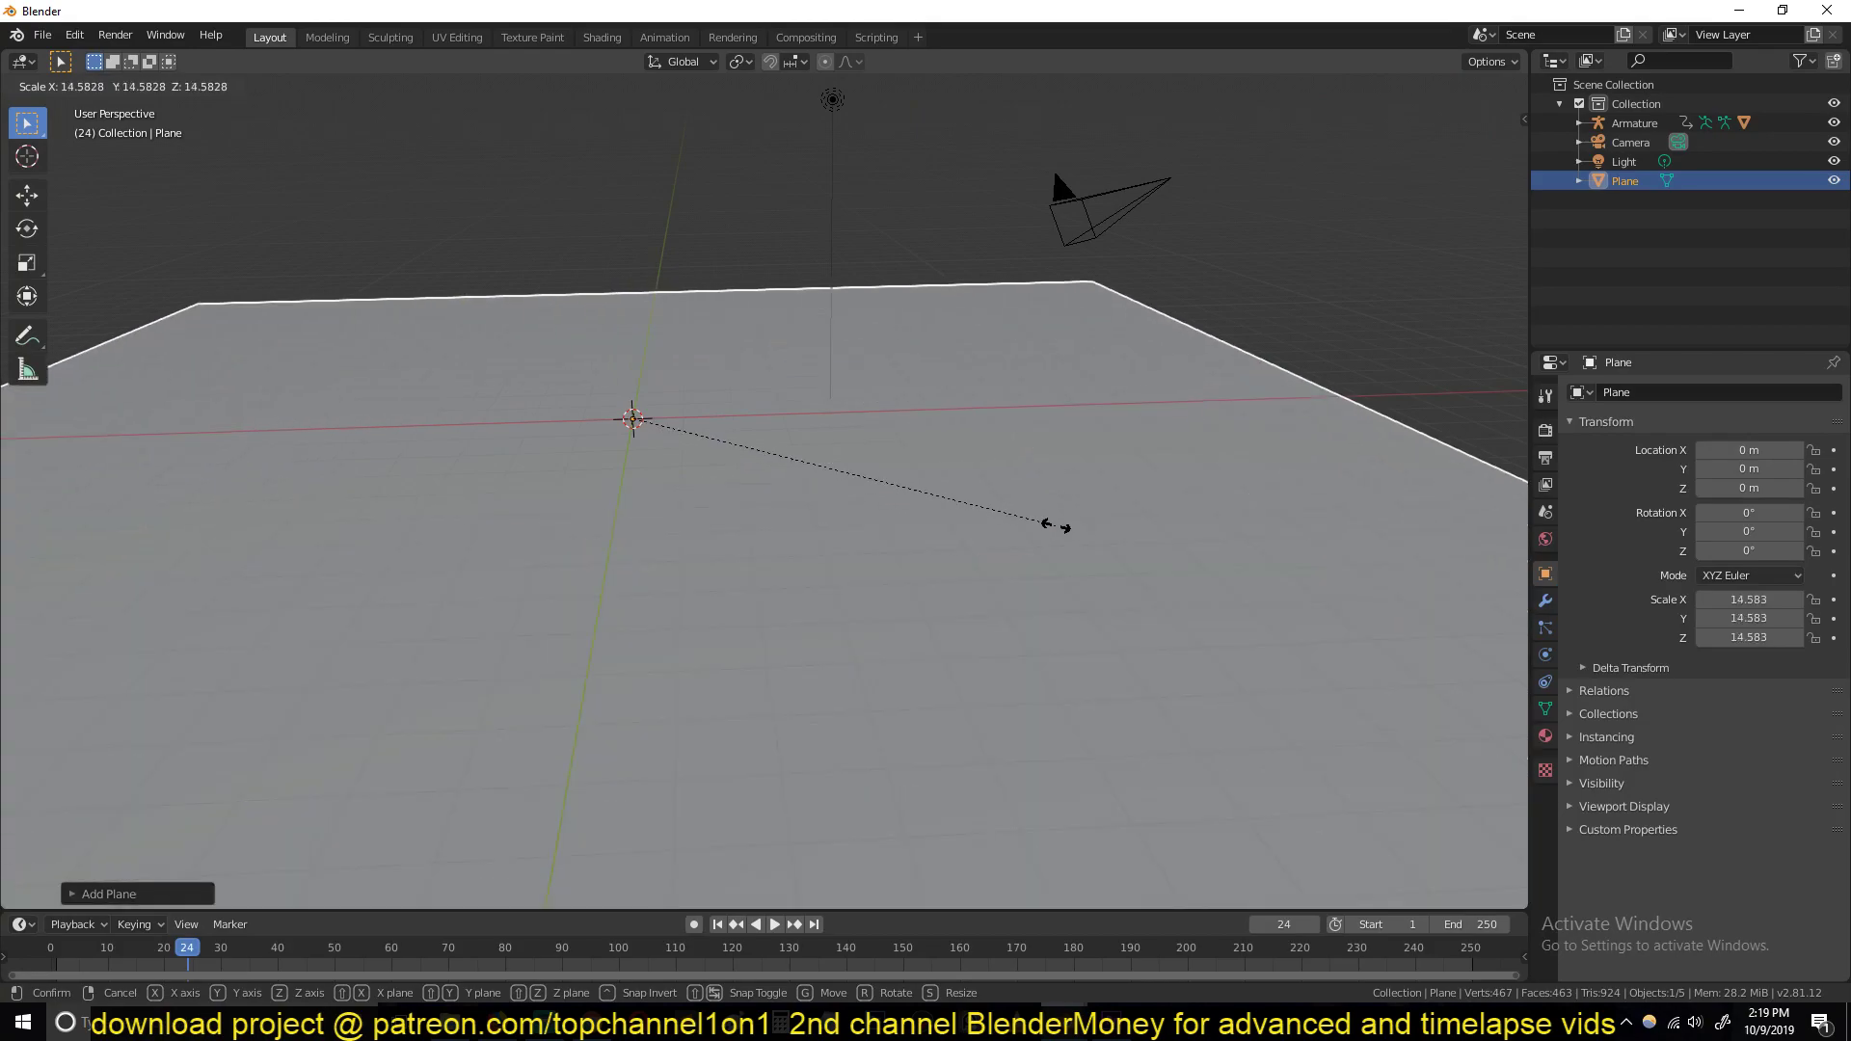
click(1053, 526)
scroll(757, 504, down, 3)
middle_drag(757, 504, 1007, 516)
scroll(942, 516, up, 3)
scroll(893, 511, down, 2)
middle_drag(894, 511, 859, 475)
Add a second plane and position it upright at the floor's edge as a wall
key(shift+a)
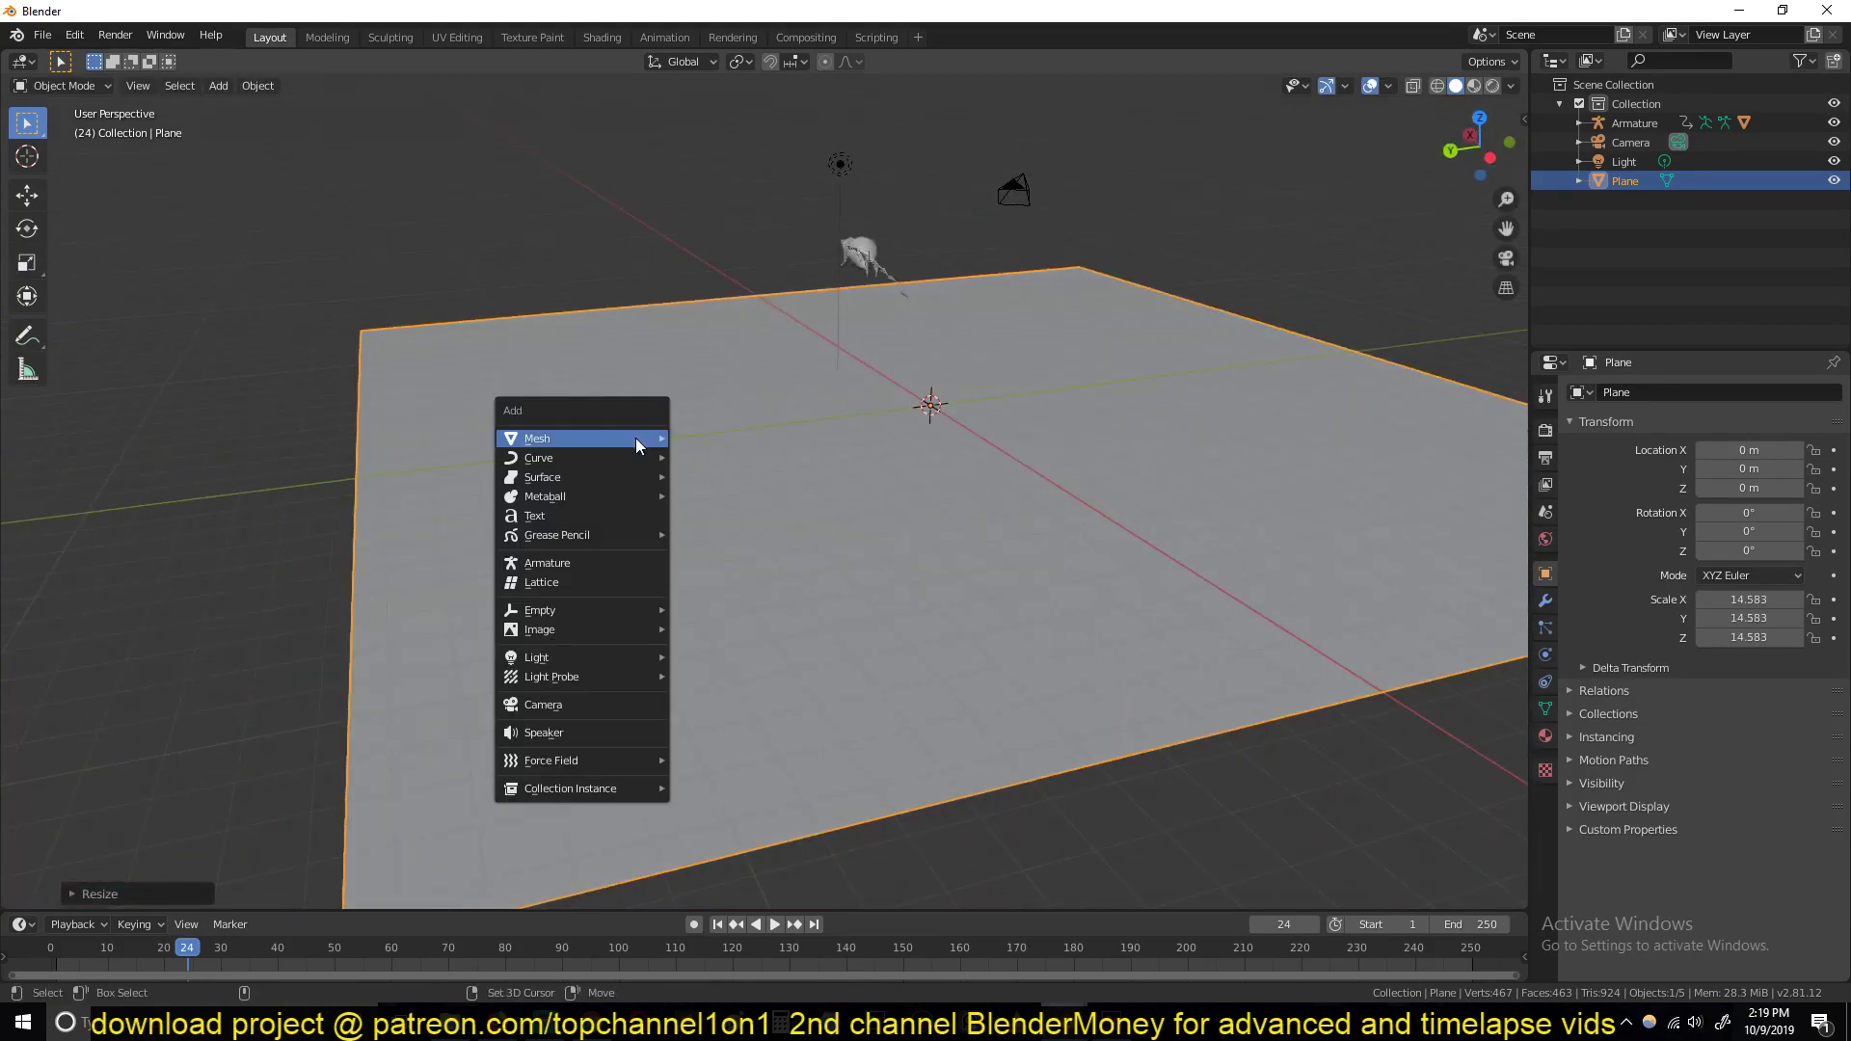
mouse_move(579, 430)
click(702, 431)
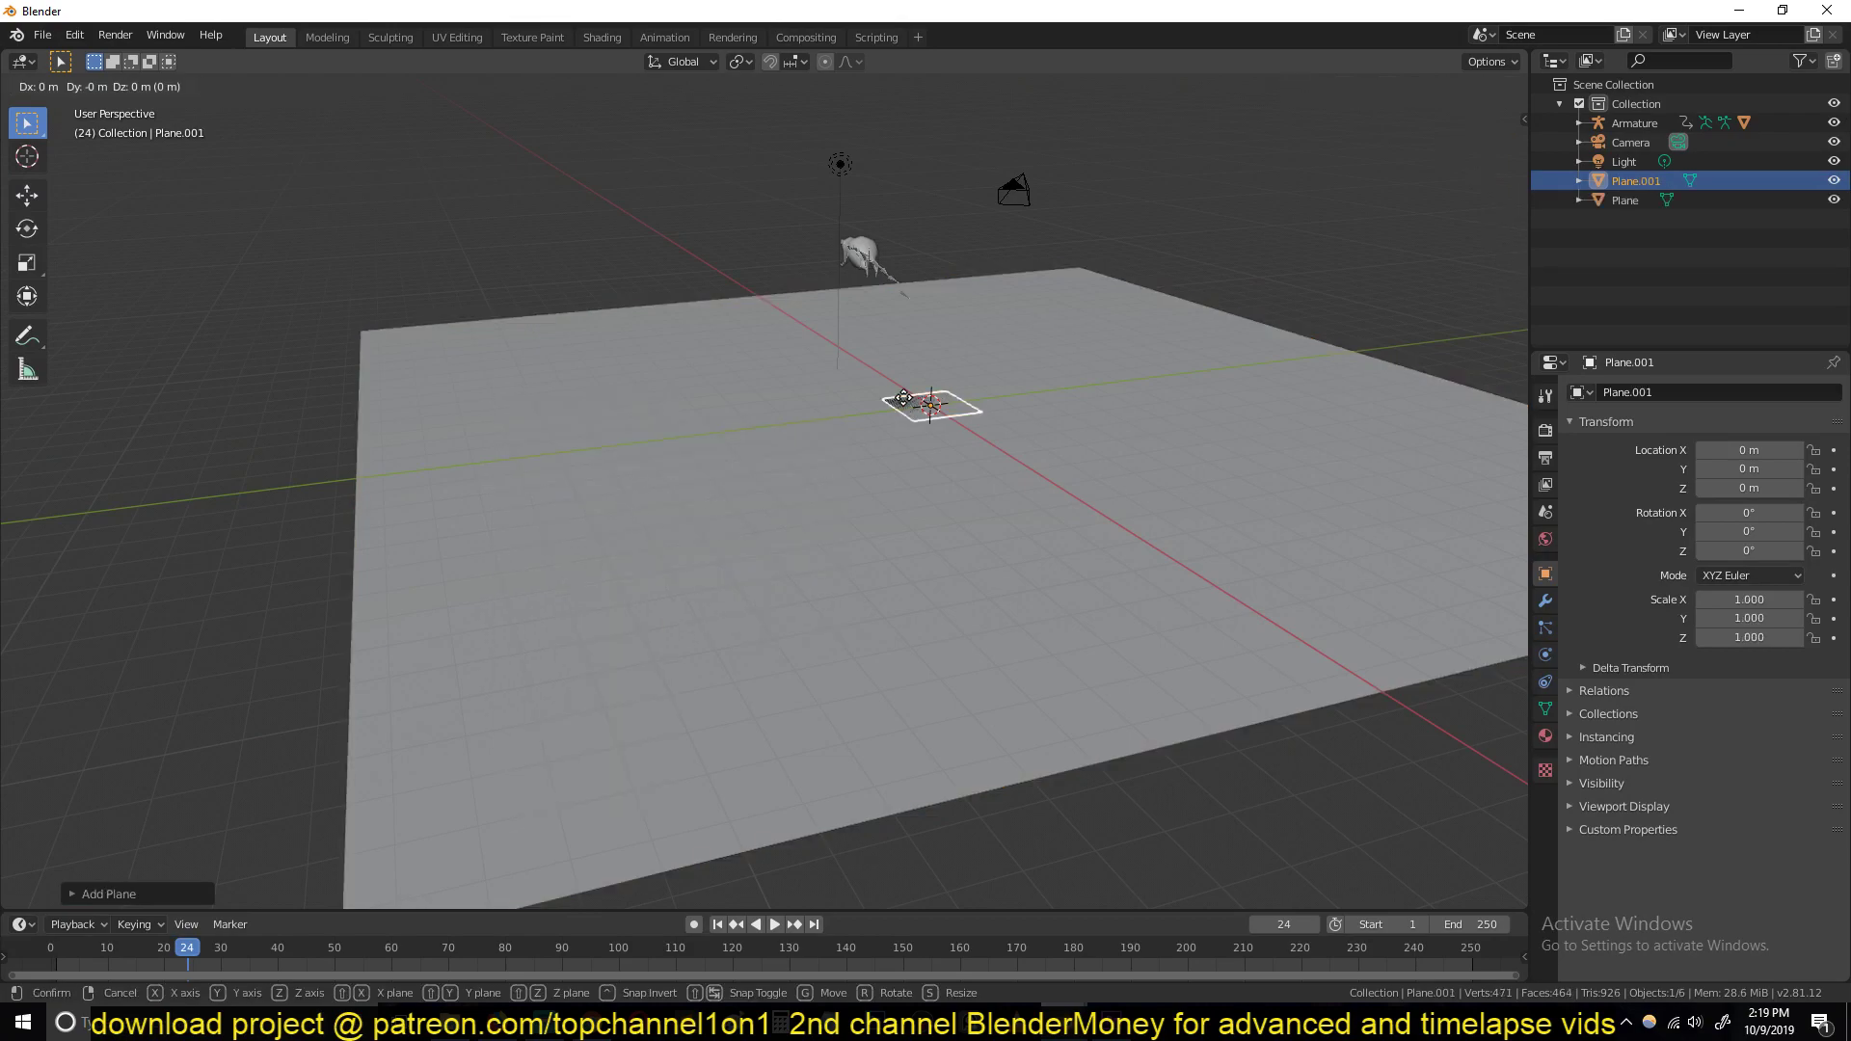
click(520, 449)
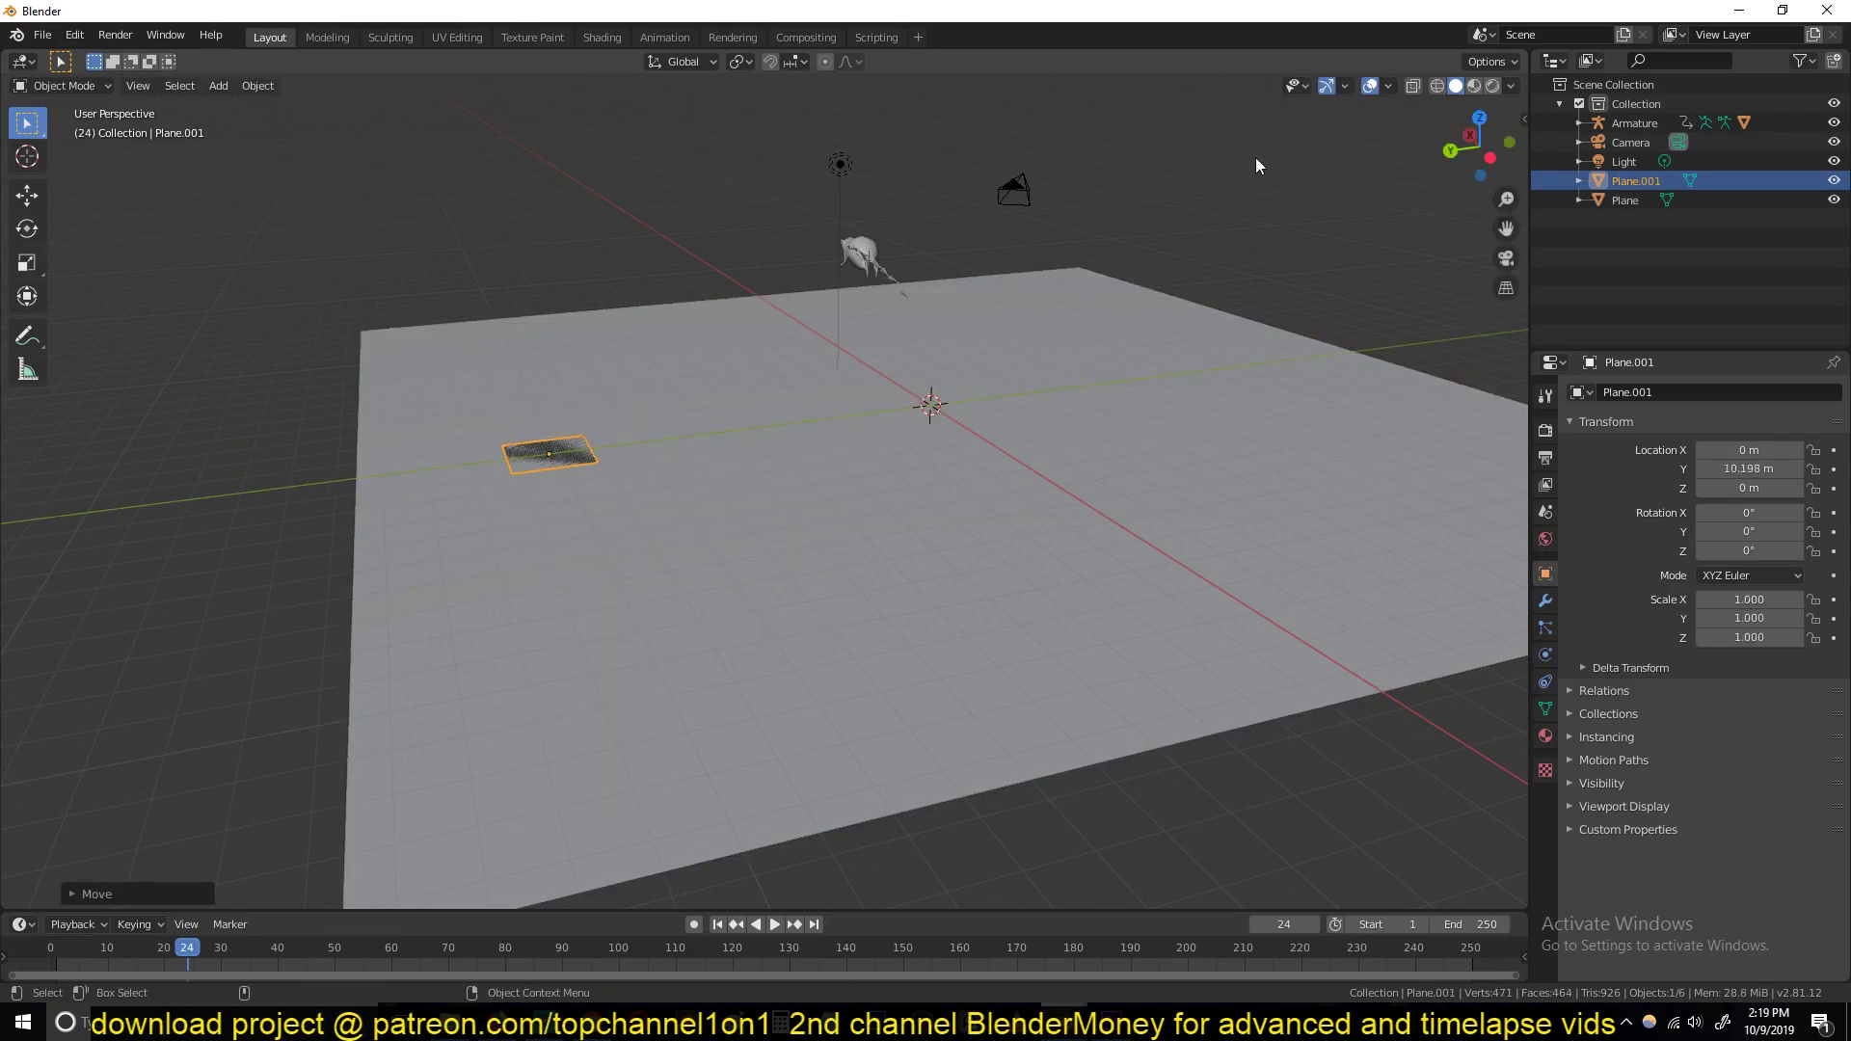
Set viewport shading to World background and Random colours, and widen the wall to 2.289 along X
click(1509, 86)
click(1504, 398)
click(1501, 349)
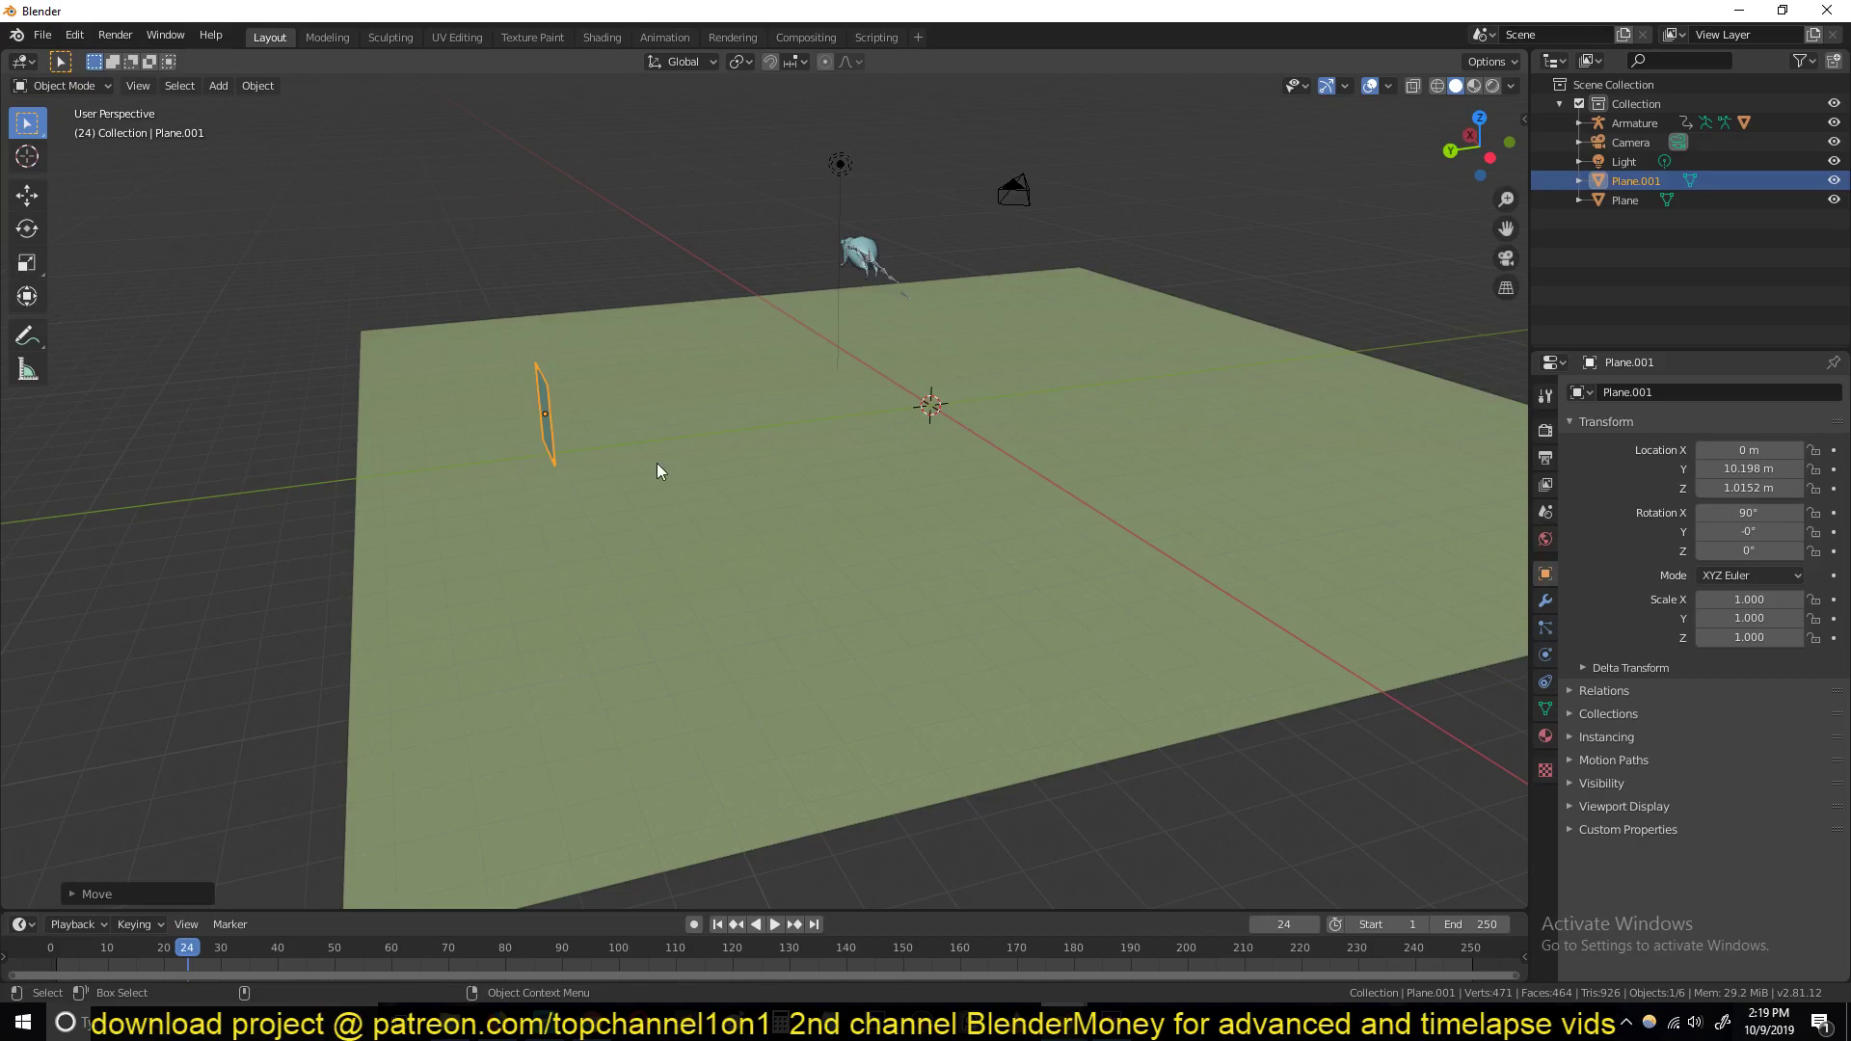
click(620, 577)
middle_drag(621, 576, 539, 578)
Add a particle system to the wall and play the animation to preview the particles
click(1546, 628)
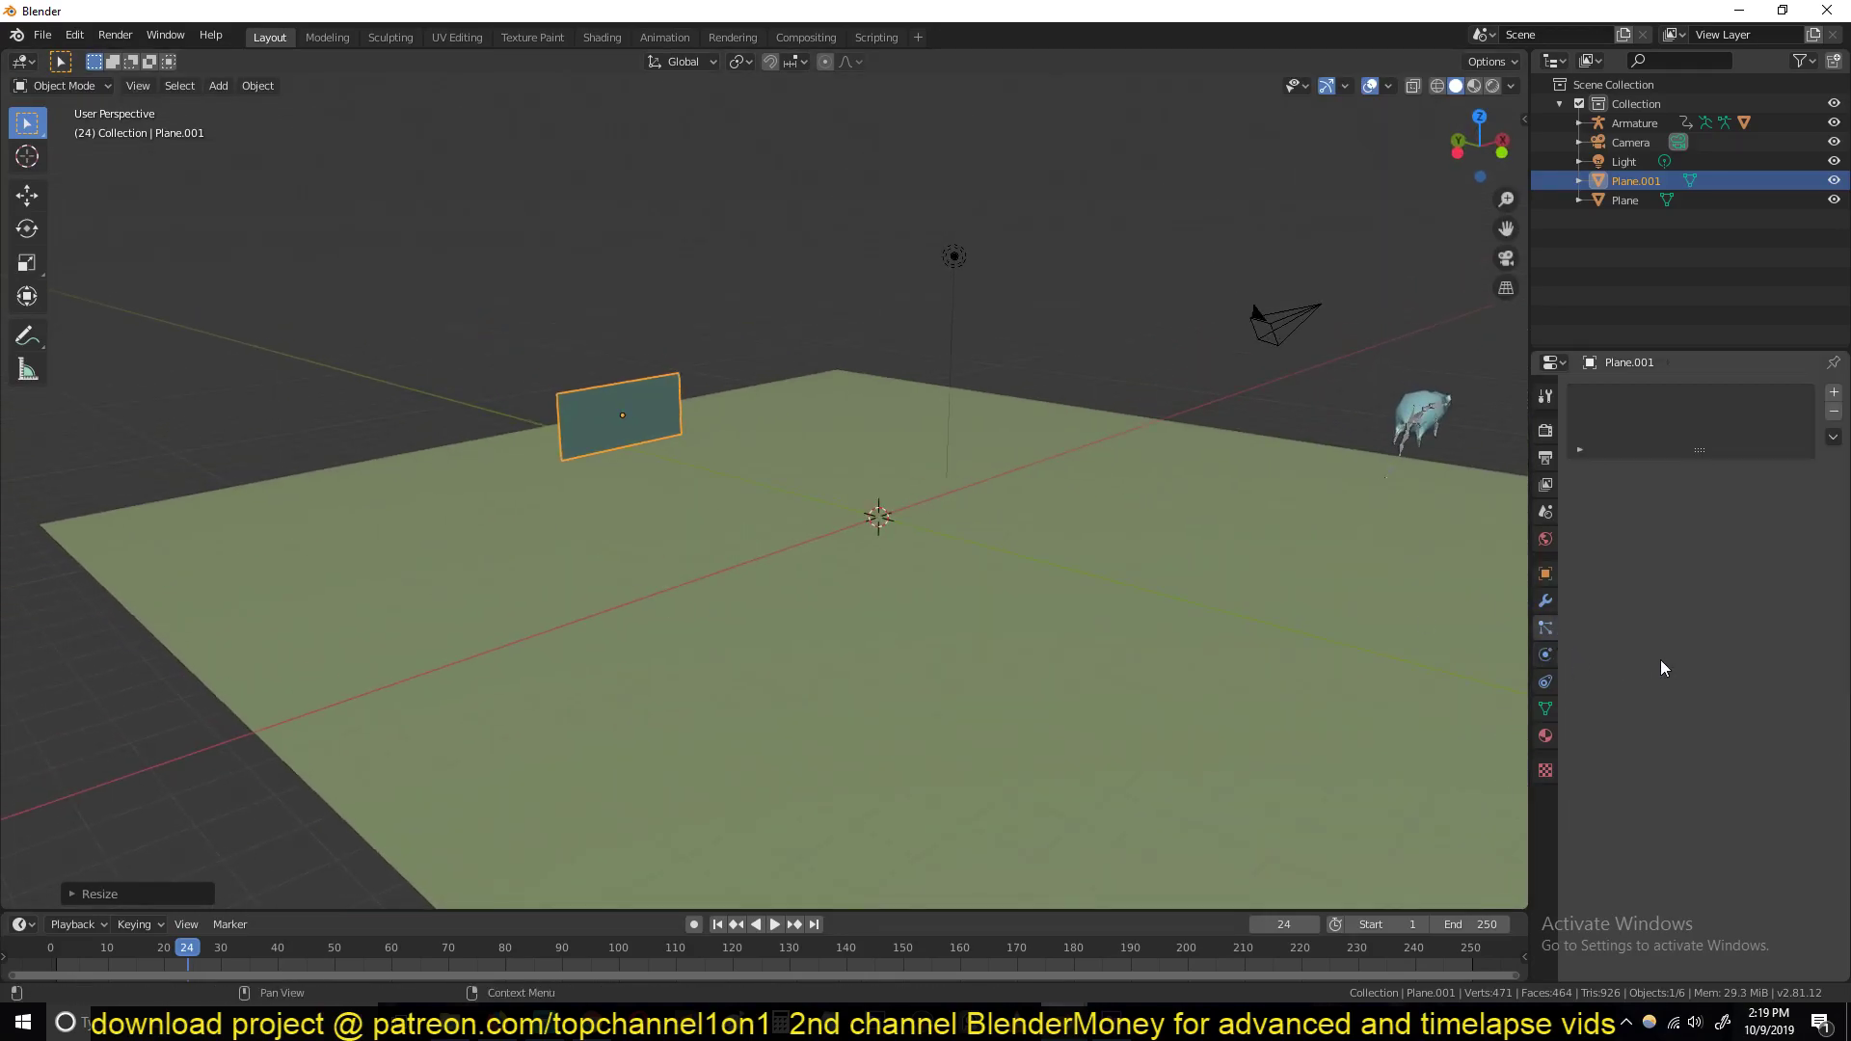
click(1833, 397)
key(space)
middle_drag(588, 619, 1023, 552)
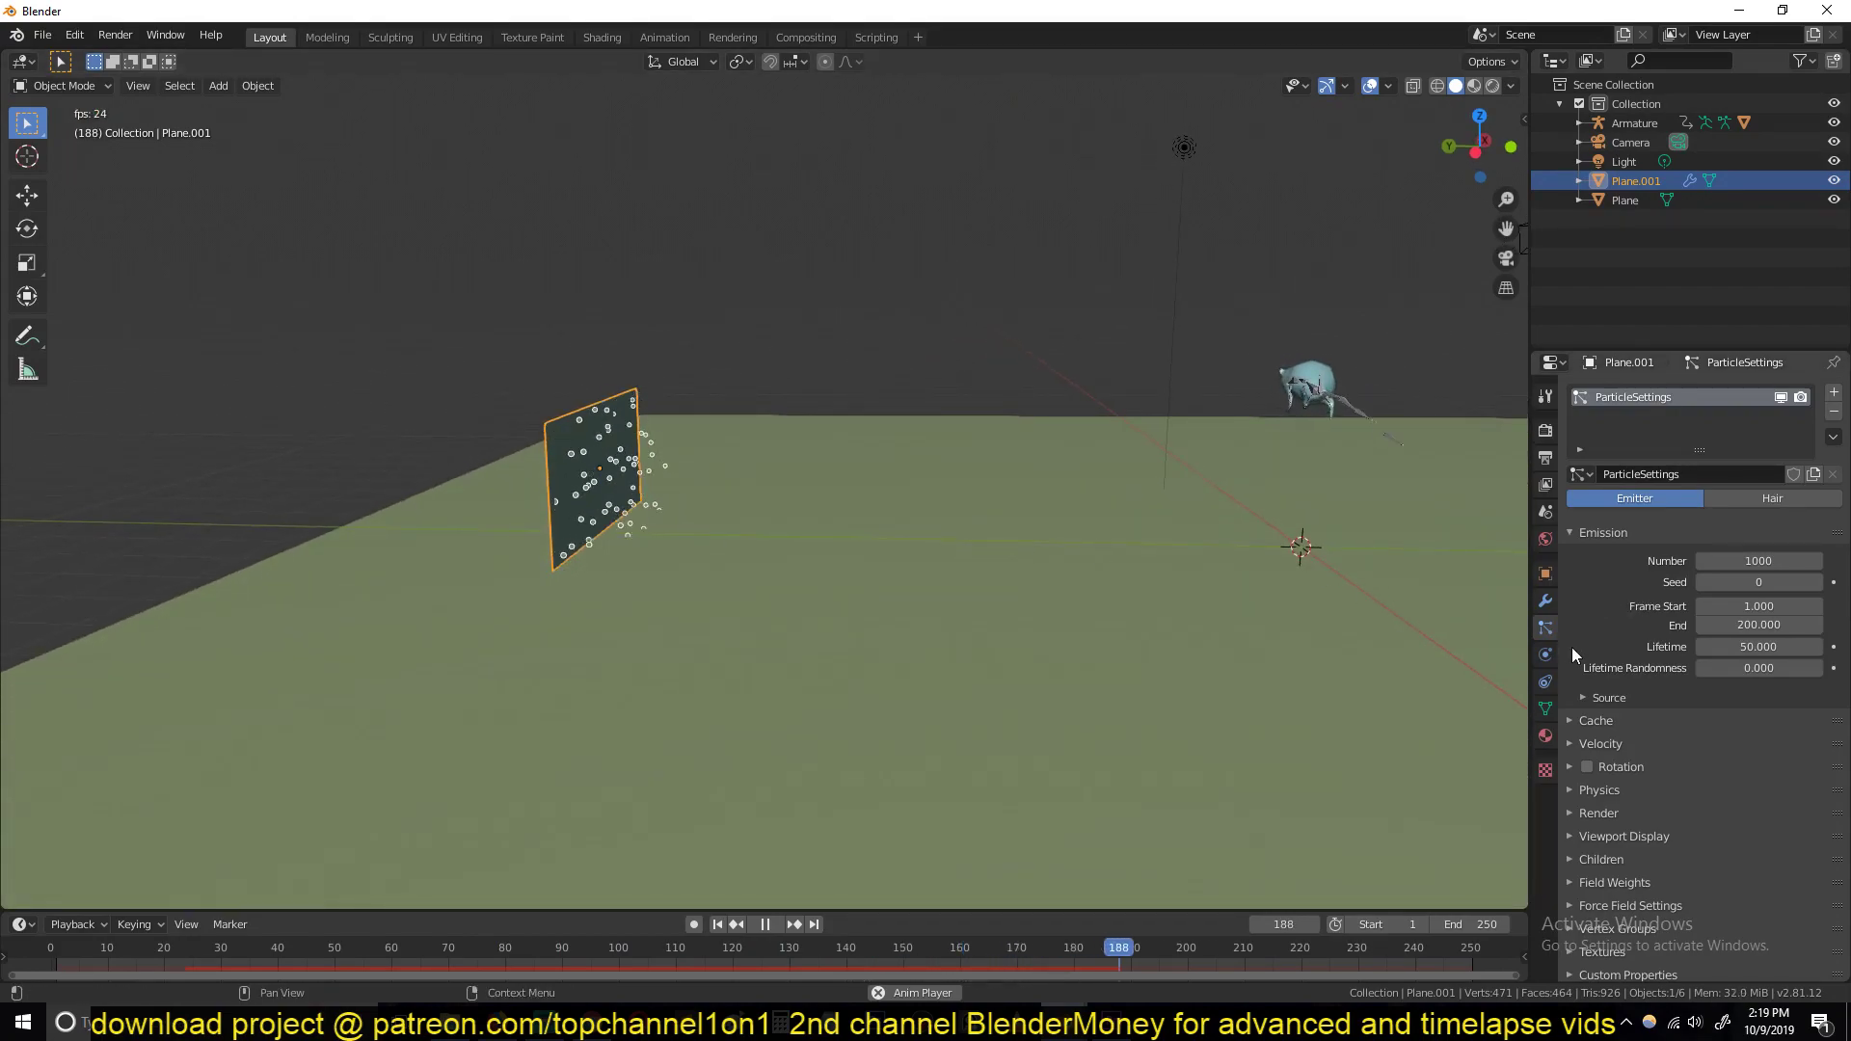
Render the particles as instances of the Cube rat model at scale 0.150
click(1626, 812)
scroll(1627, 802, down, 3)
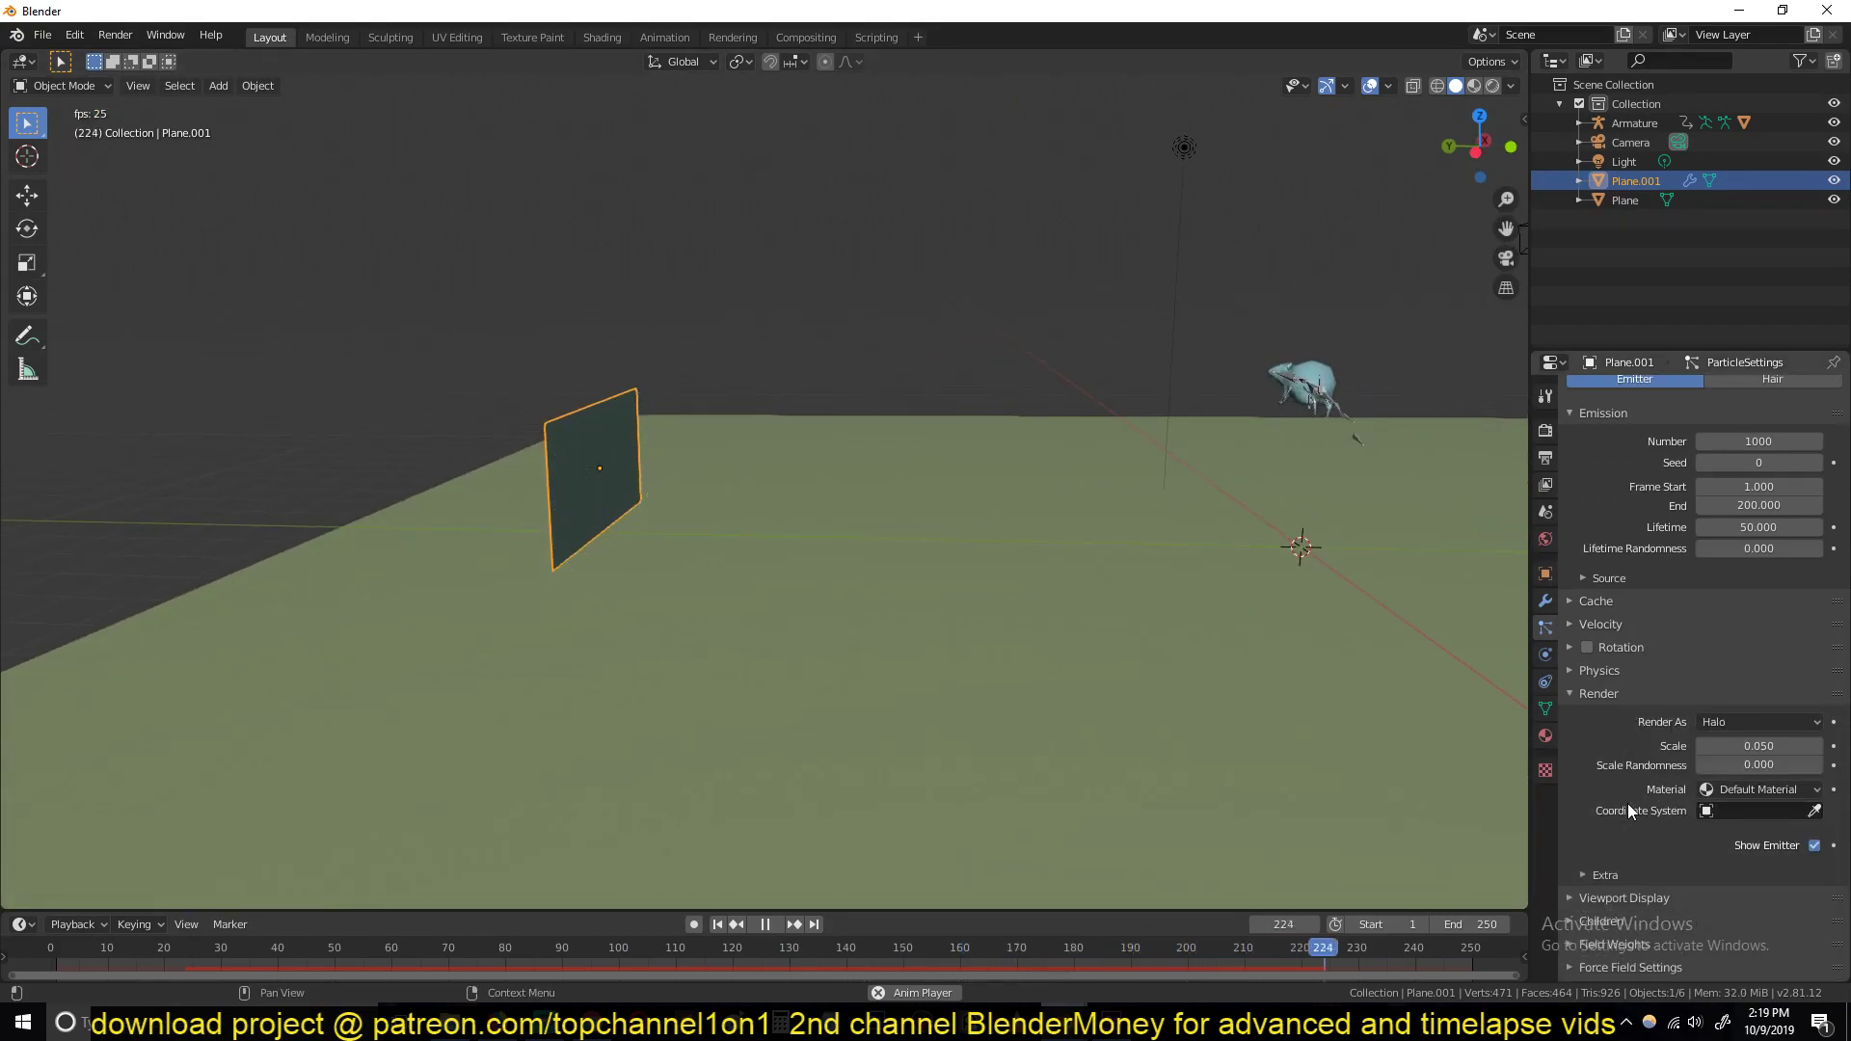
click(1729, 721)
click(1718, 827)
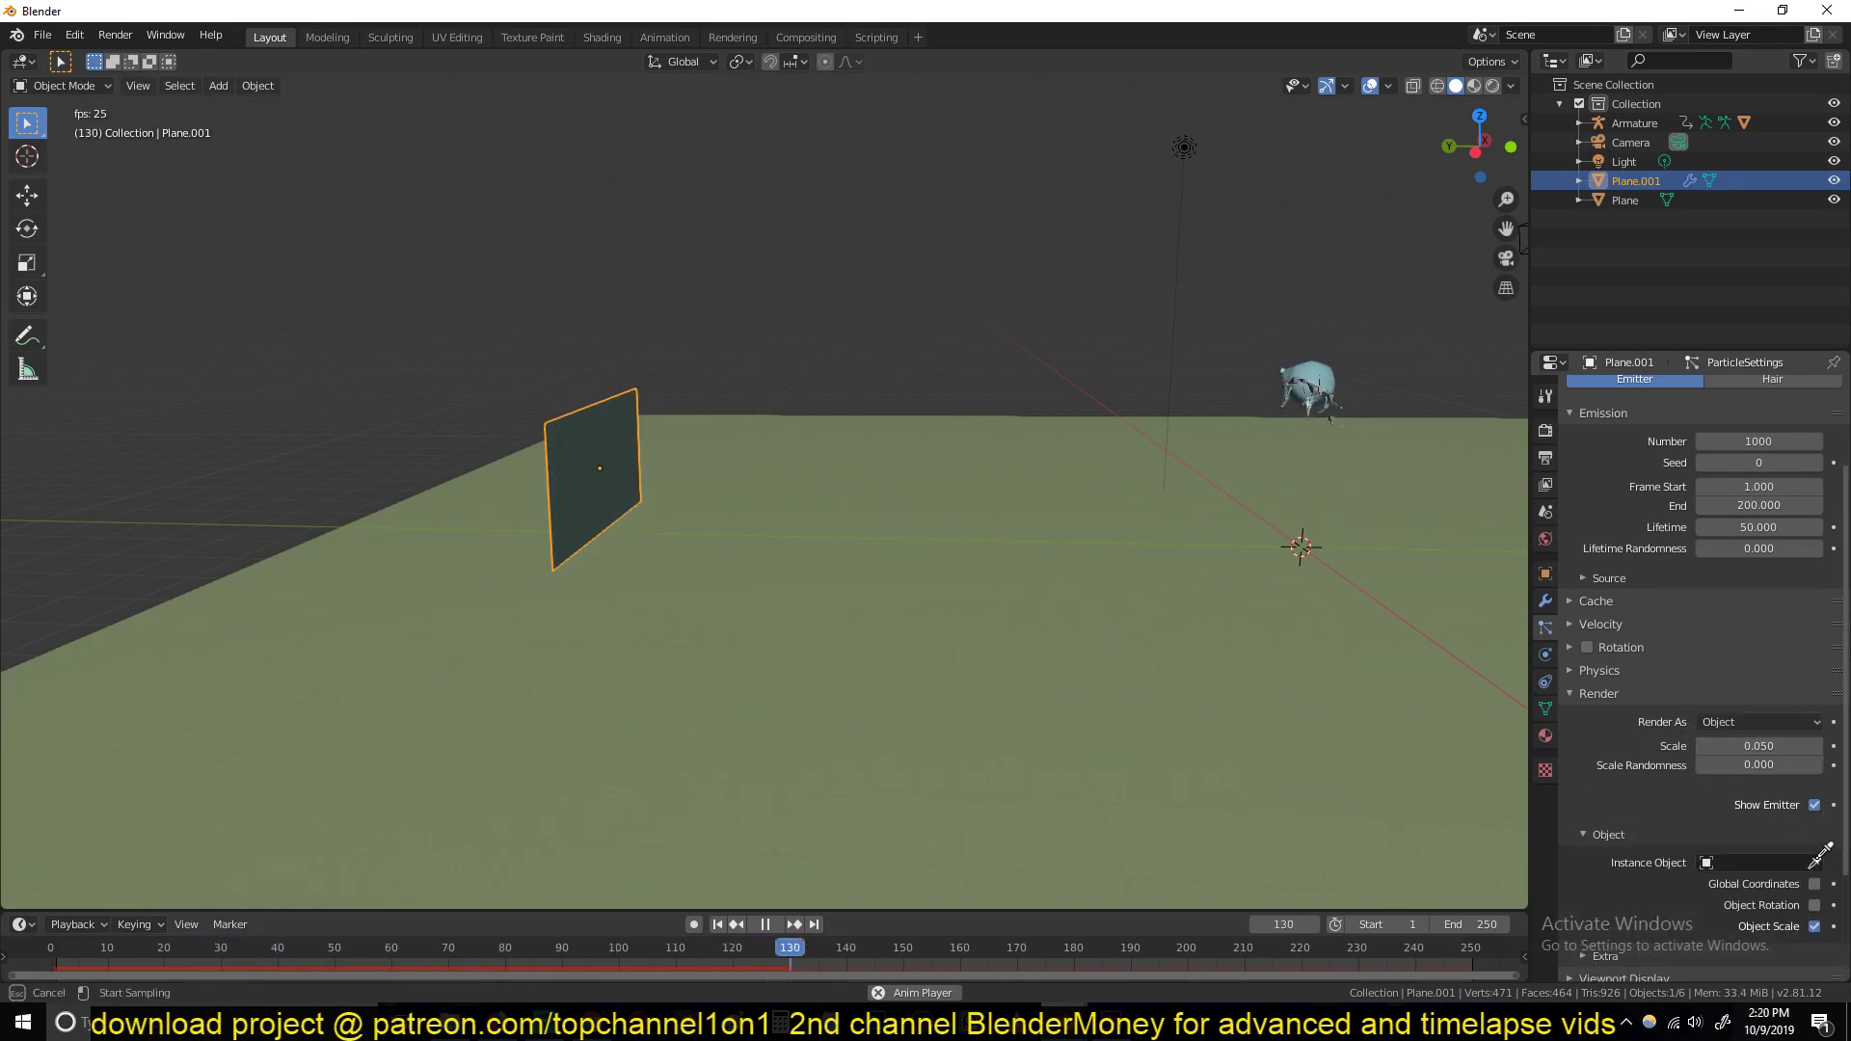
click(1309, 366)
shift+middle_drag(900, 511, 848, 512)
scroll(849, 512, up, 2)
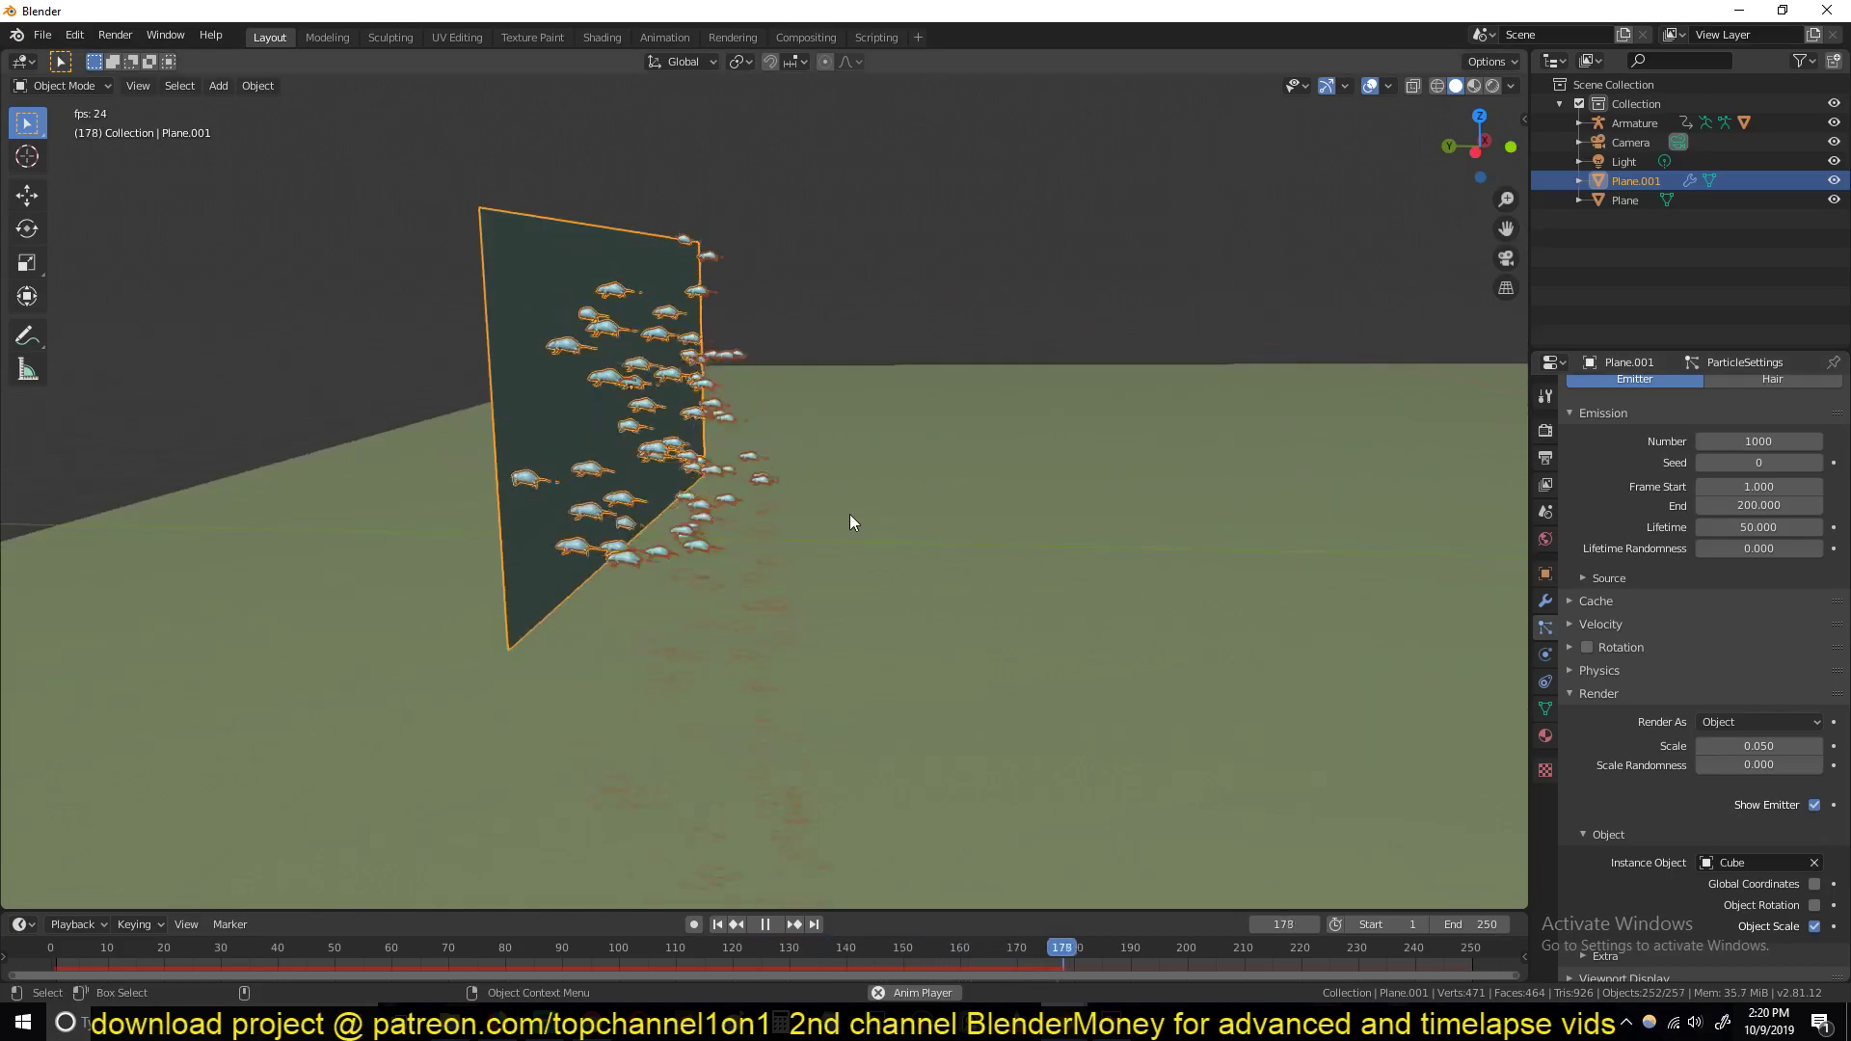
key(space)
scroll(1705, 775, down, 4)
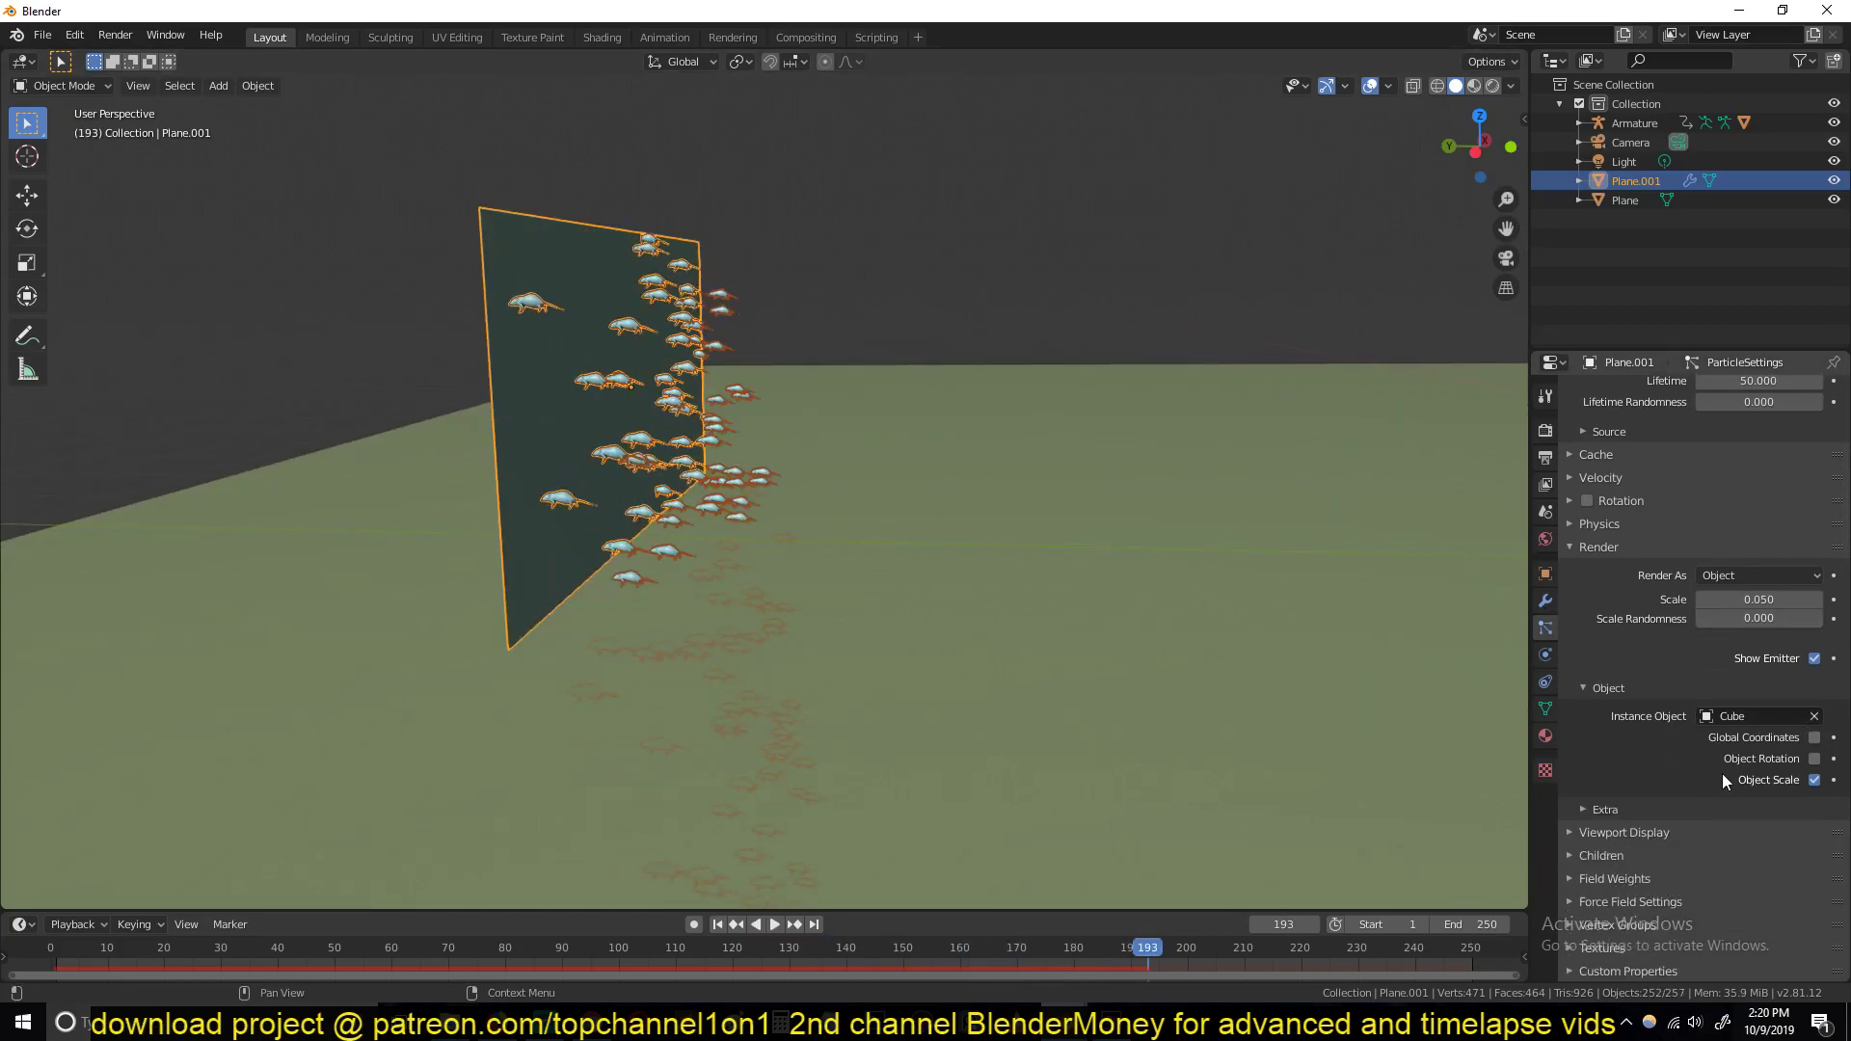
key(space)
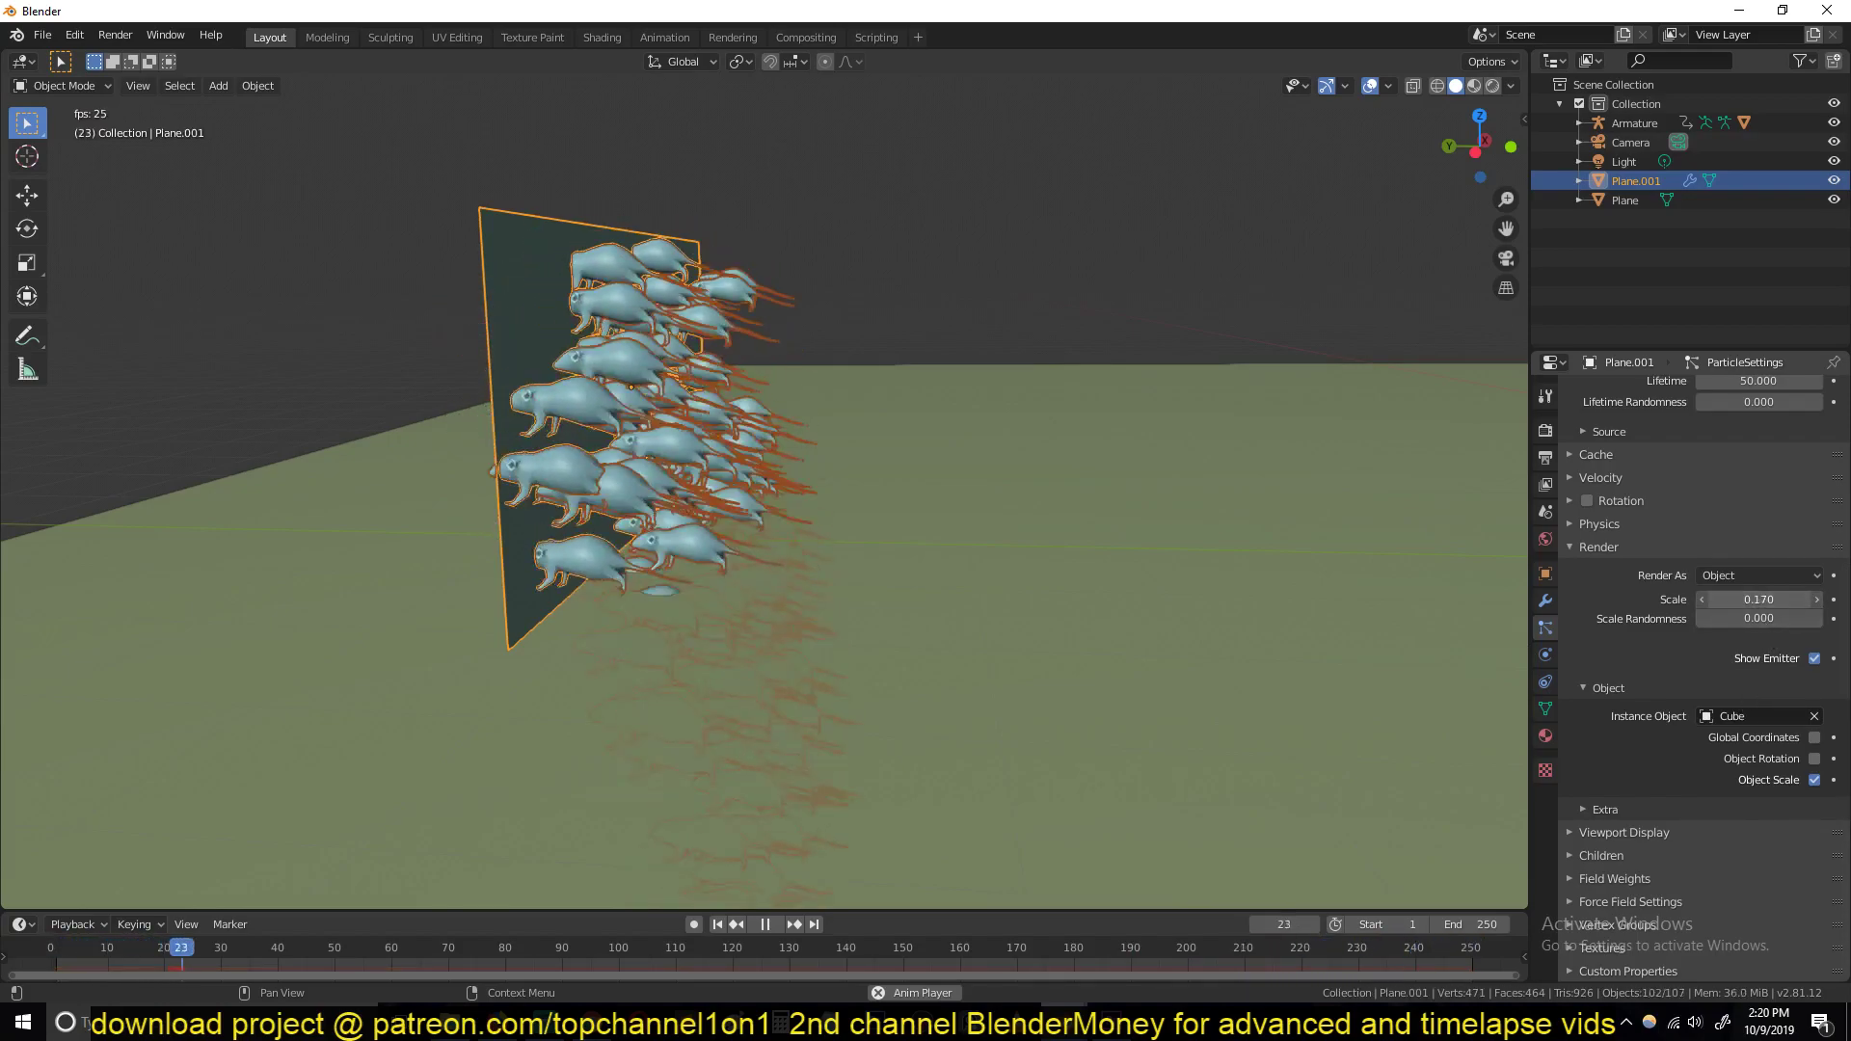
drag(1759, 599, 1725, 599)
Select the floor plane and enable Collision in its Physics properties
shift+middle_drag(1292, 564, 1083, 455)
click(1084, 455)
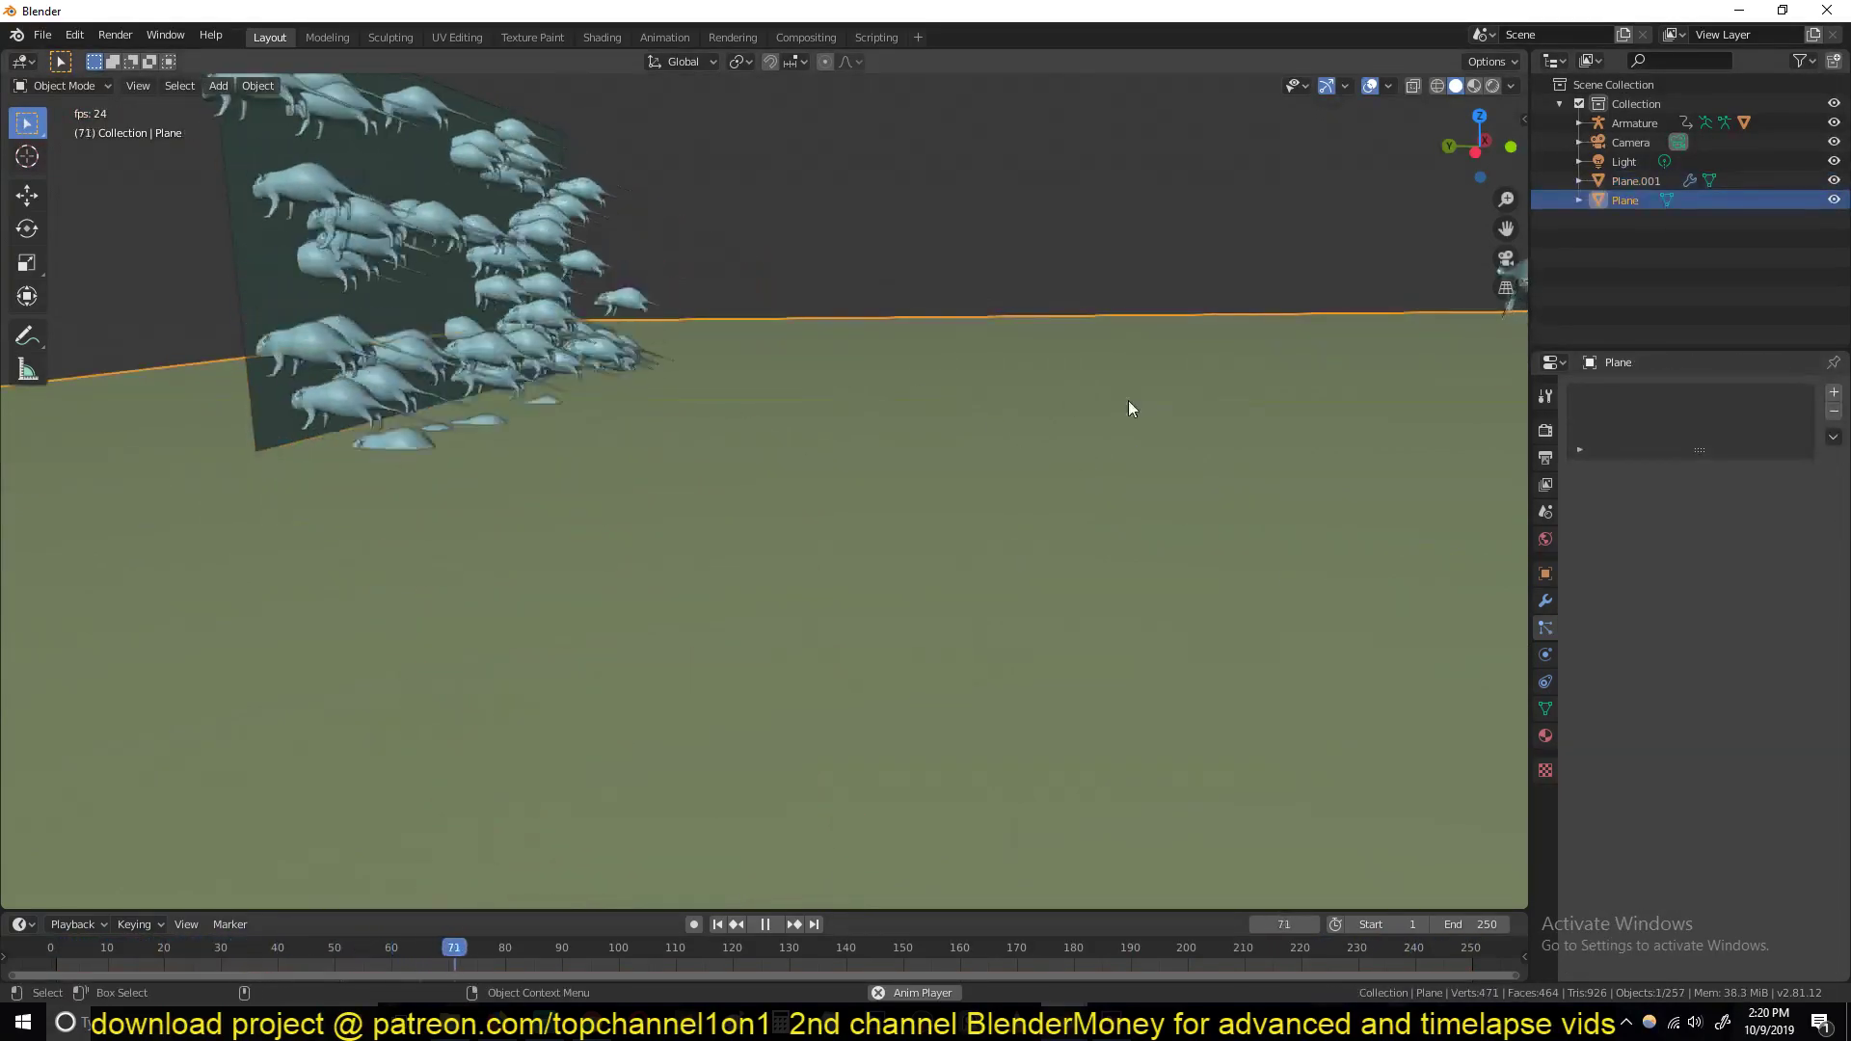
click(1546, 652)
click(1640, 440)
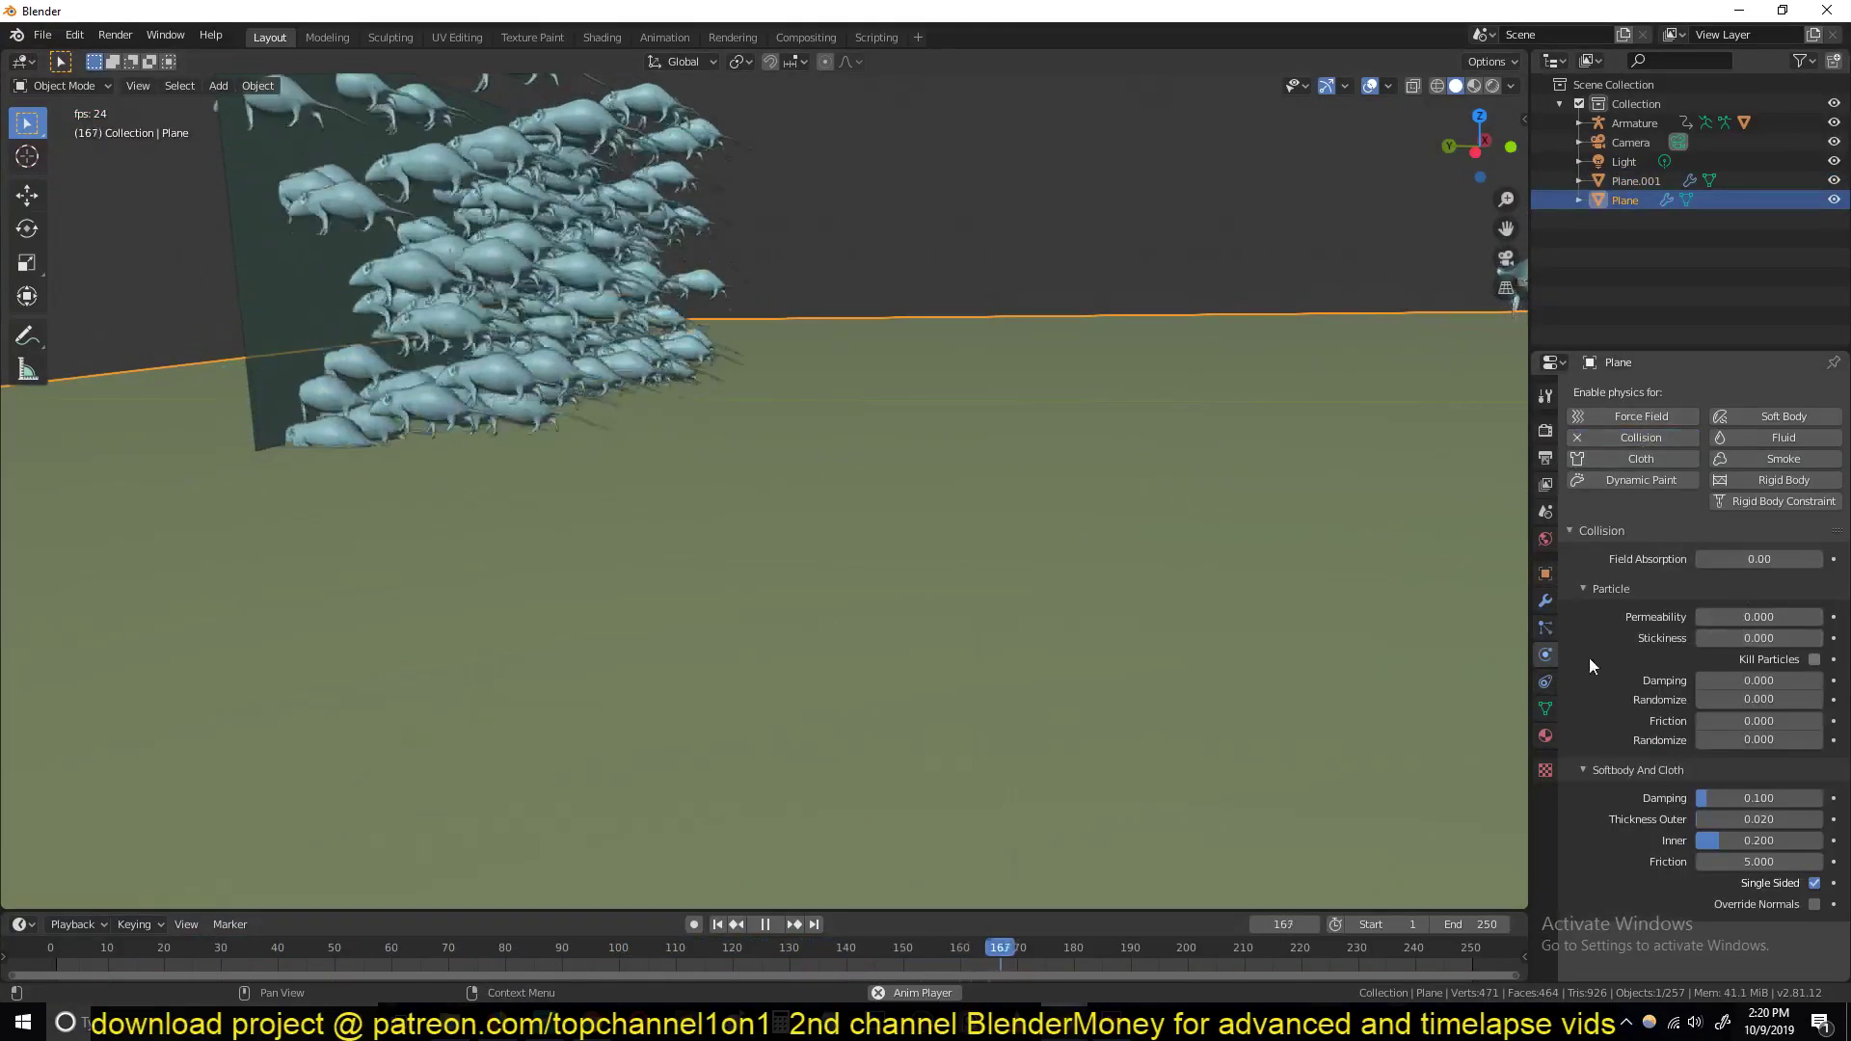
Reselect the wall emitter and expand its particle Physics settings
middle_drag(917, 495, 617, 347)
click(547, 307)
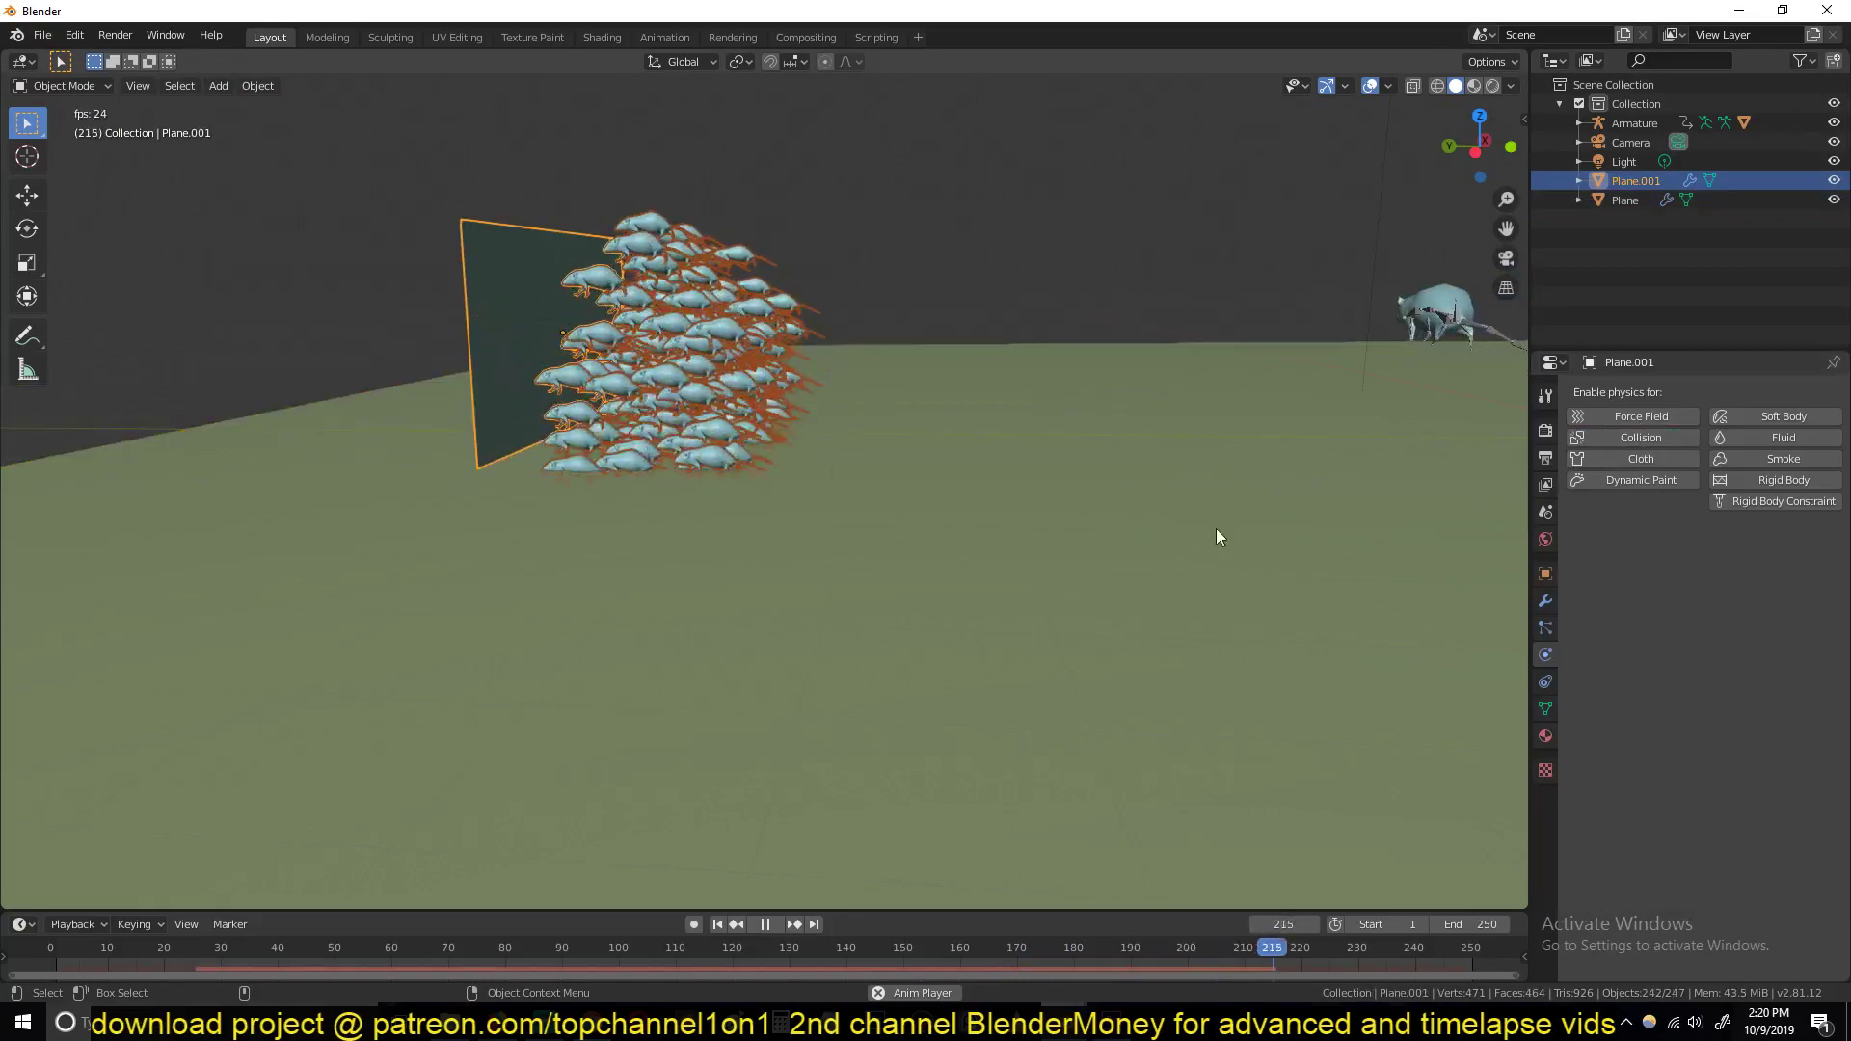
click(1545, 628)
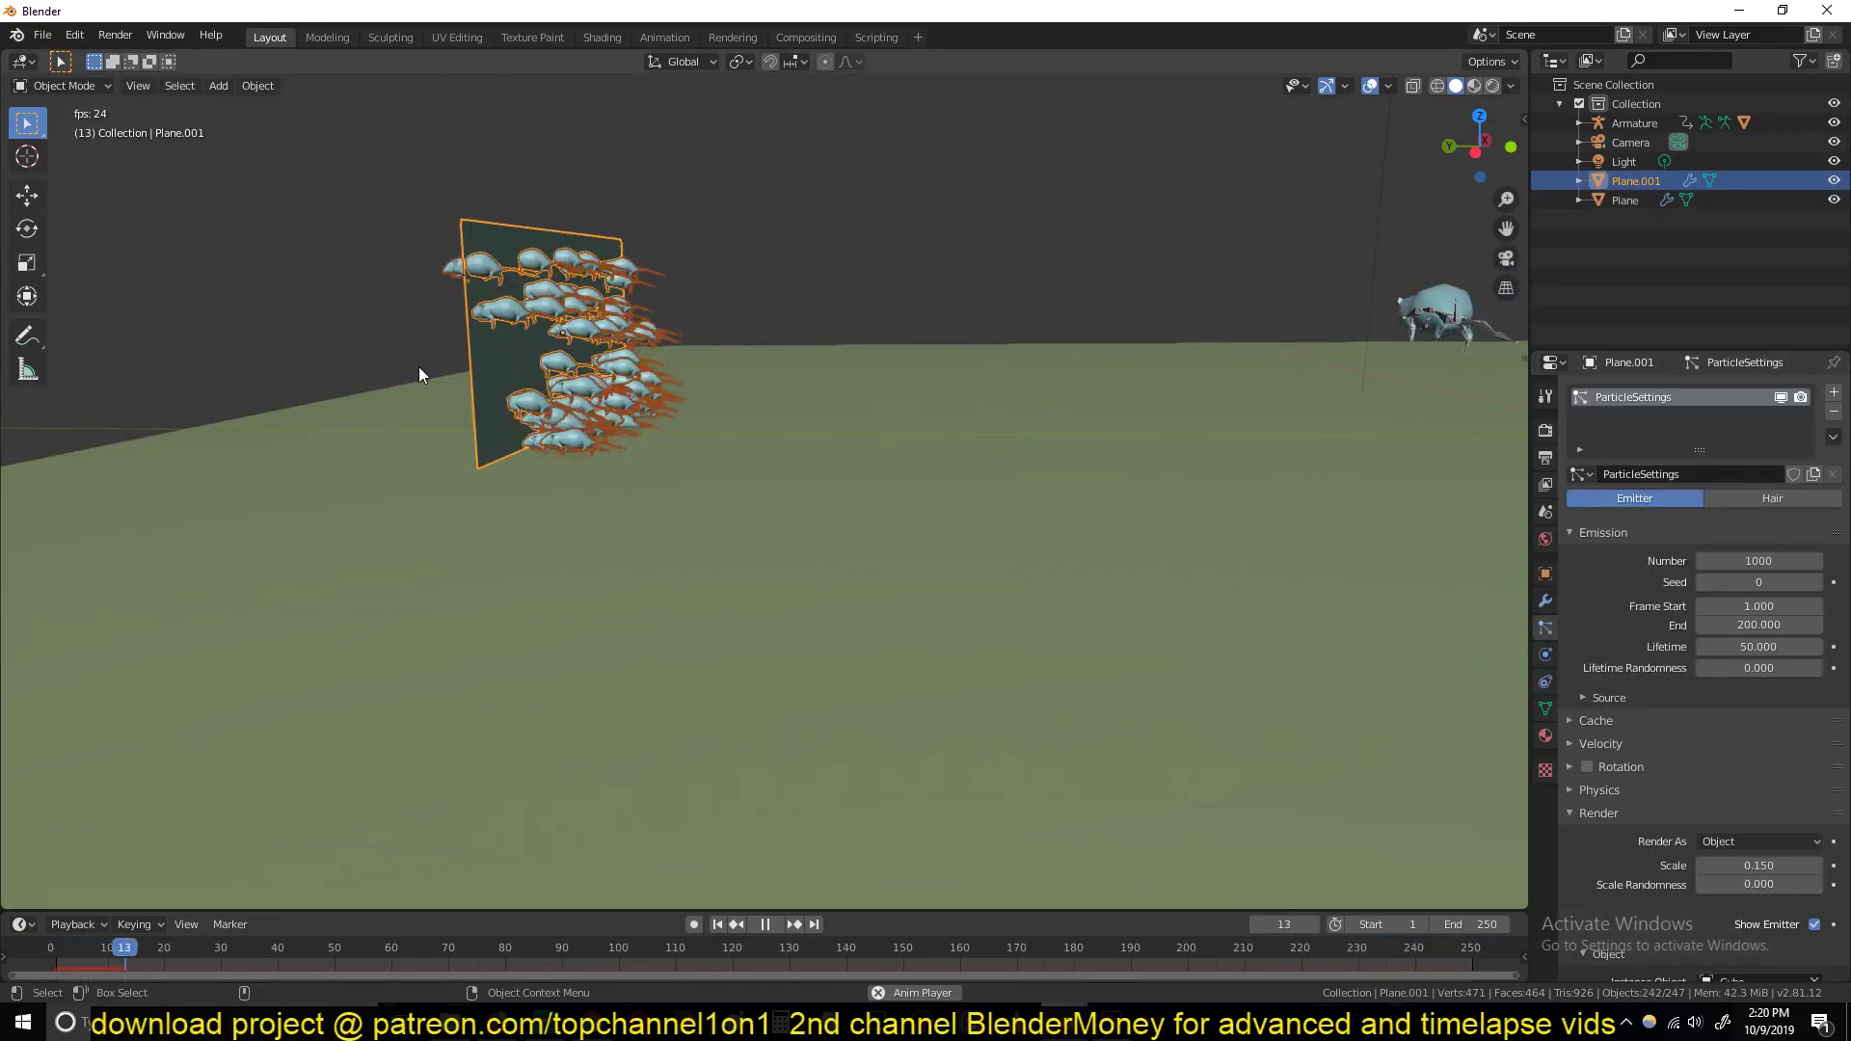
scroll(1696, 617, down, 5)
click(1725, 559)
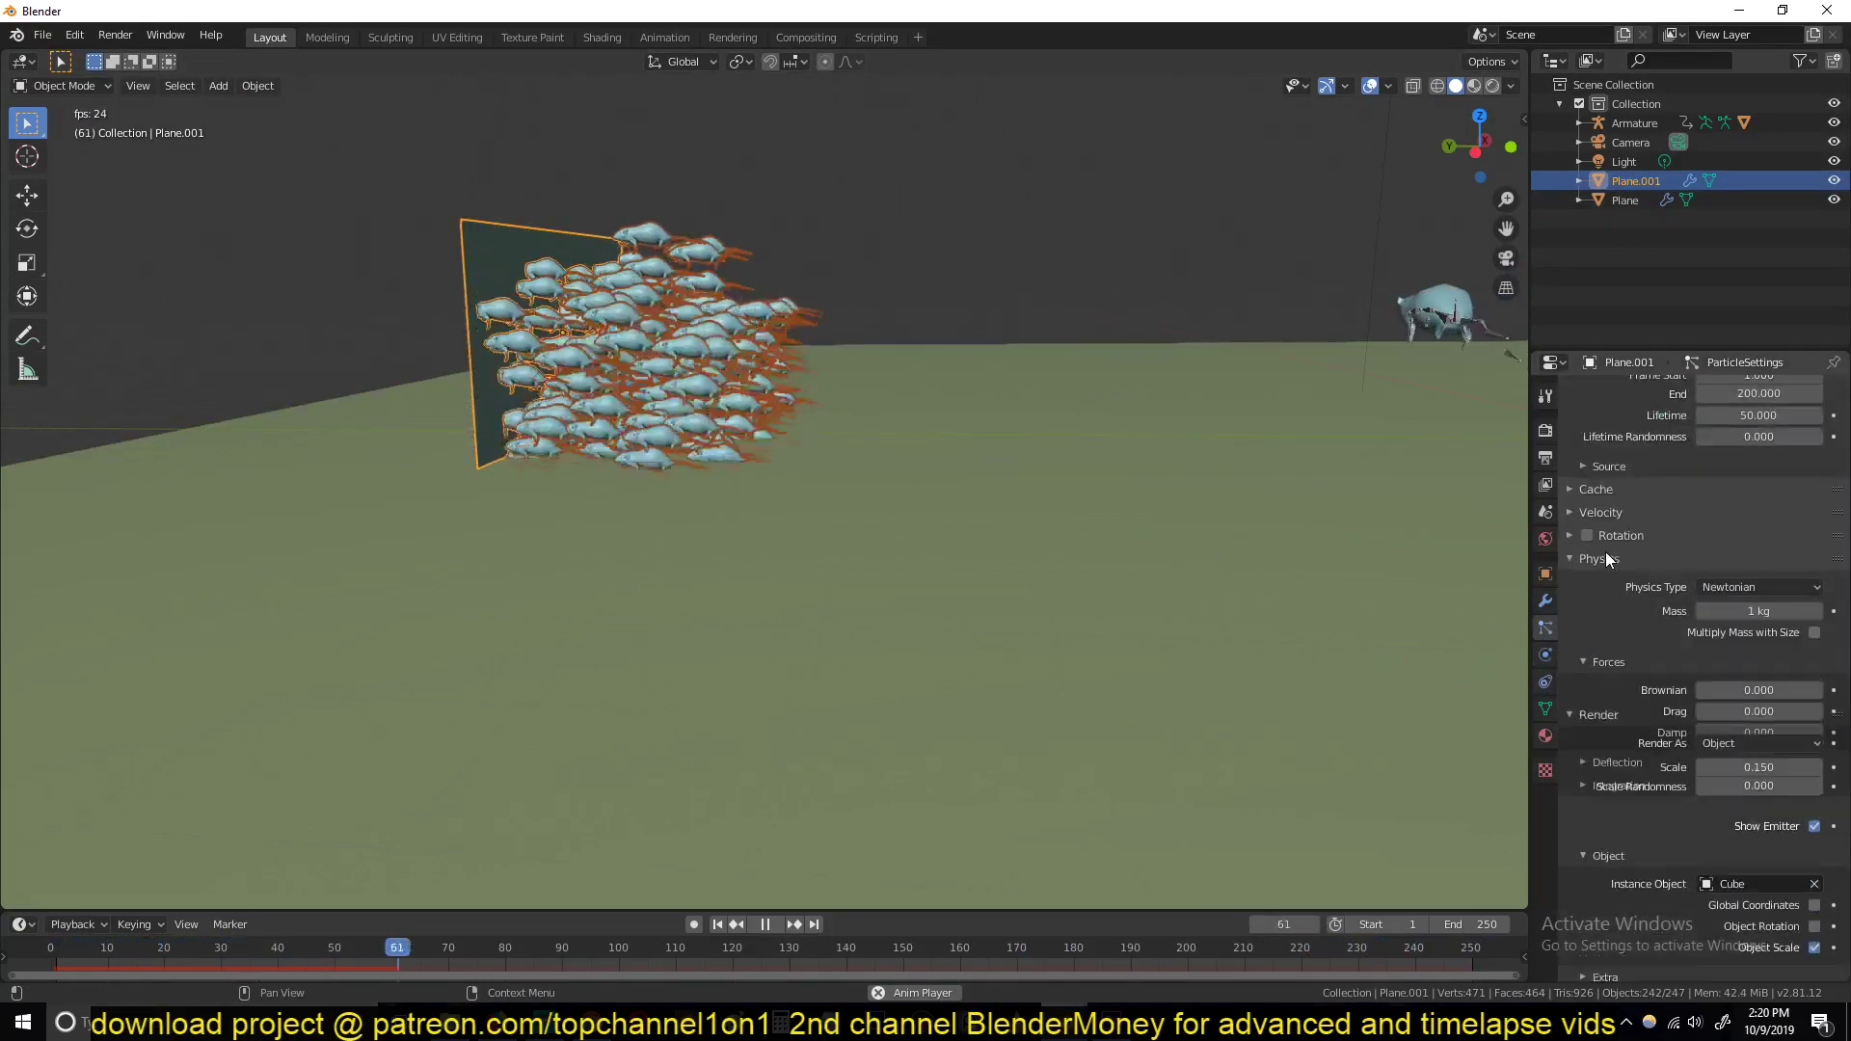
Set particle physics to Boids and turn off Allow Flight under Movement so rats stay grounded
click(1745, 582)
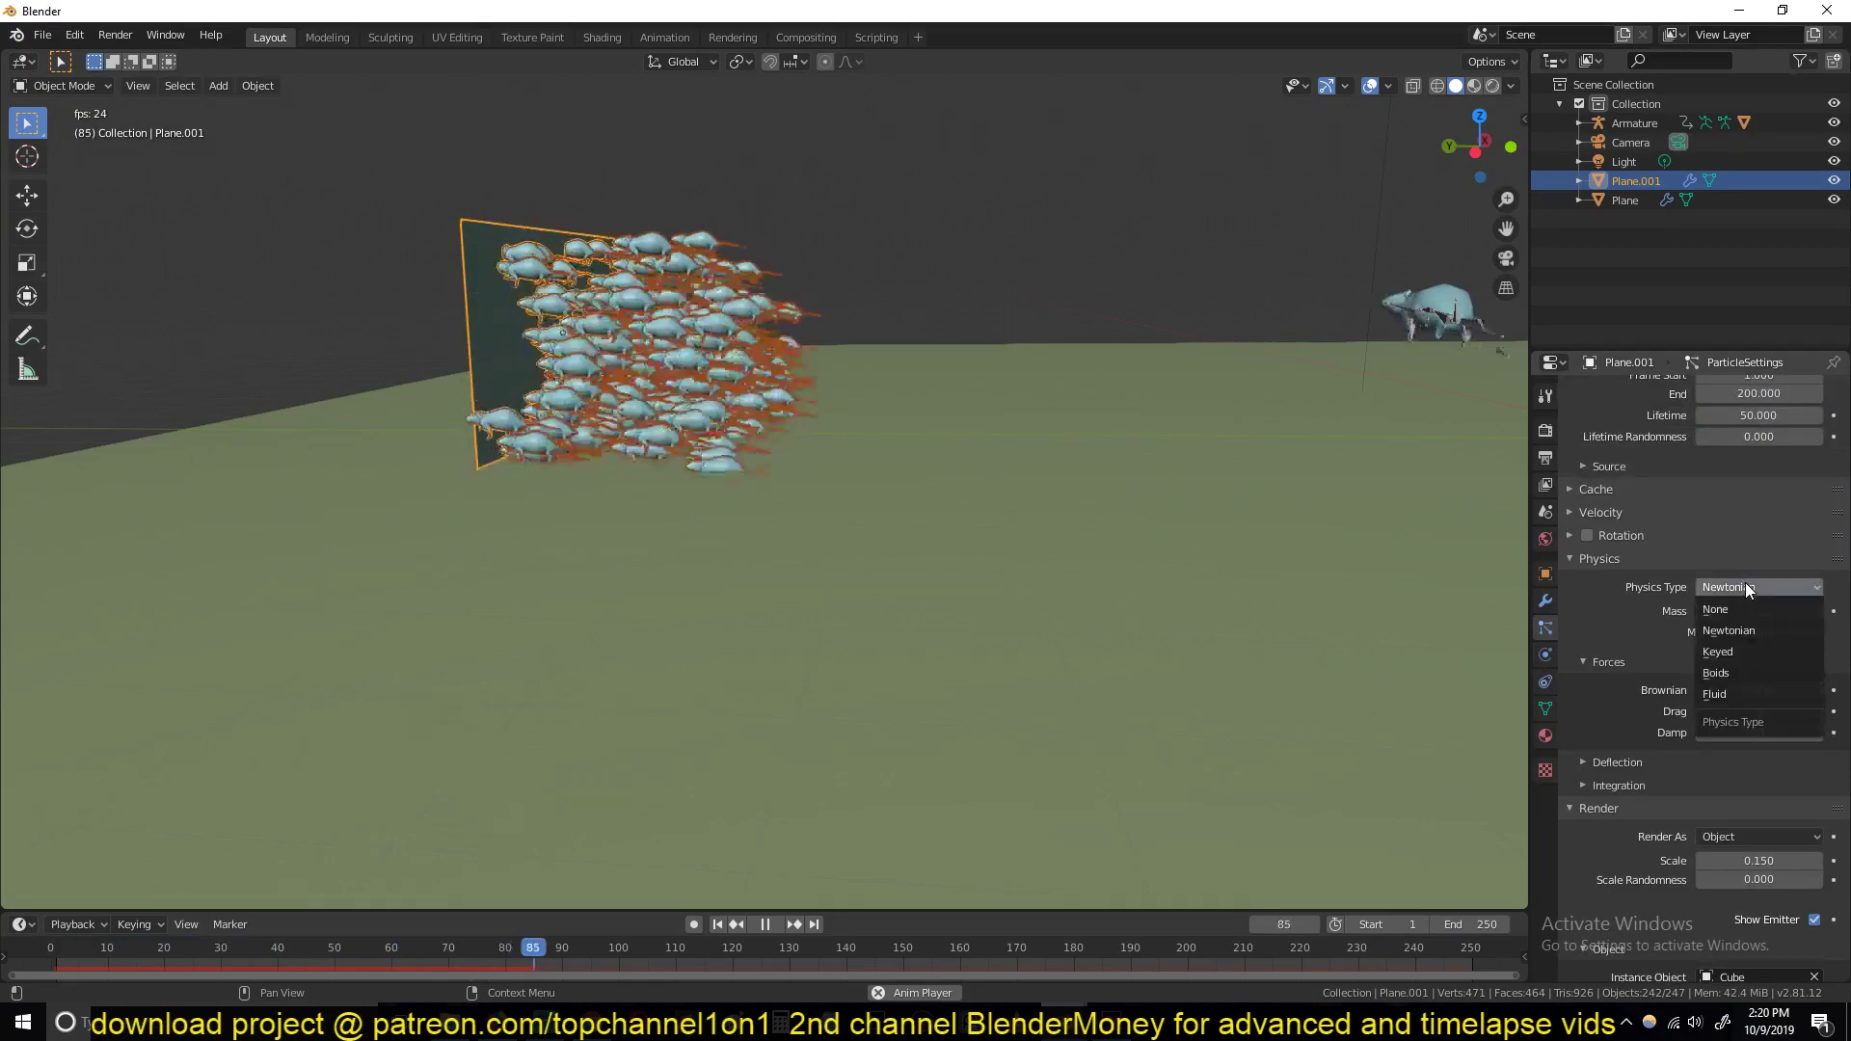
click(1732, 673)
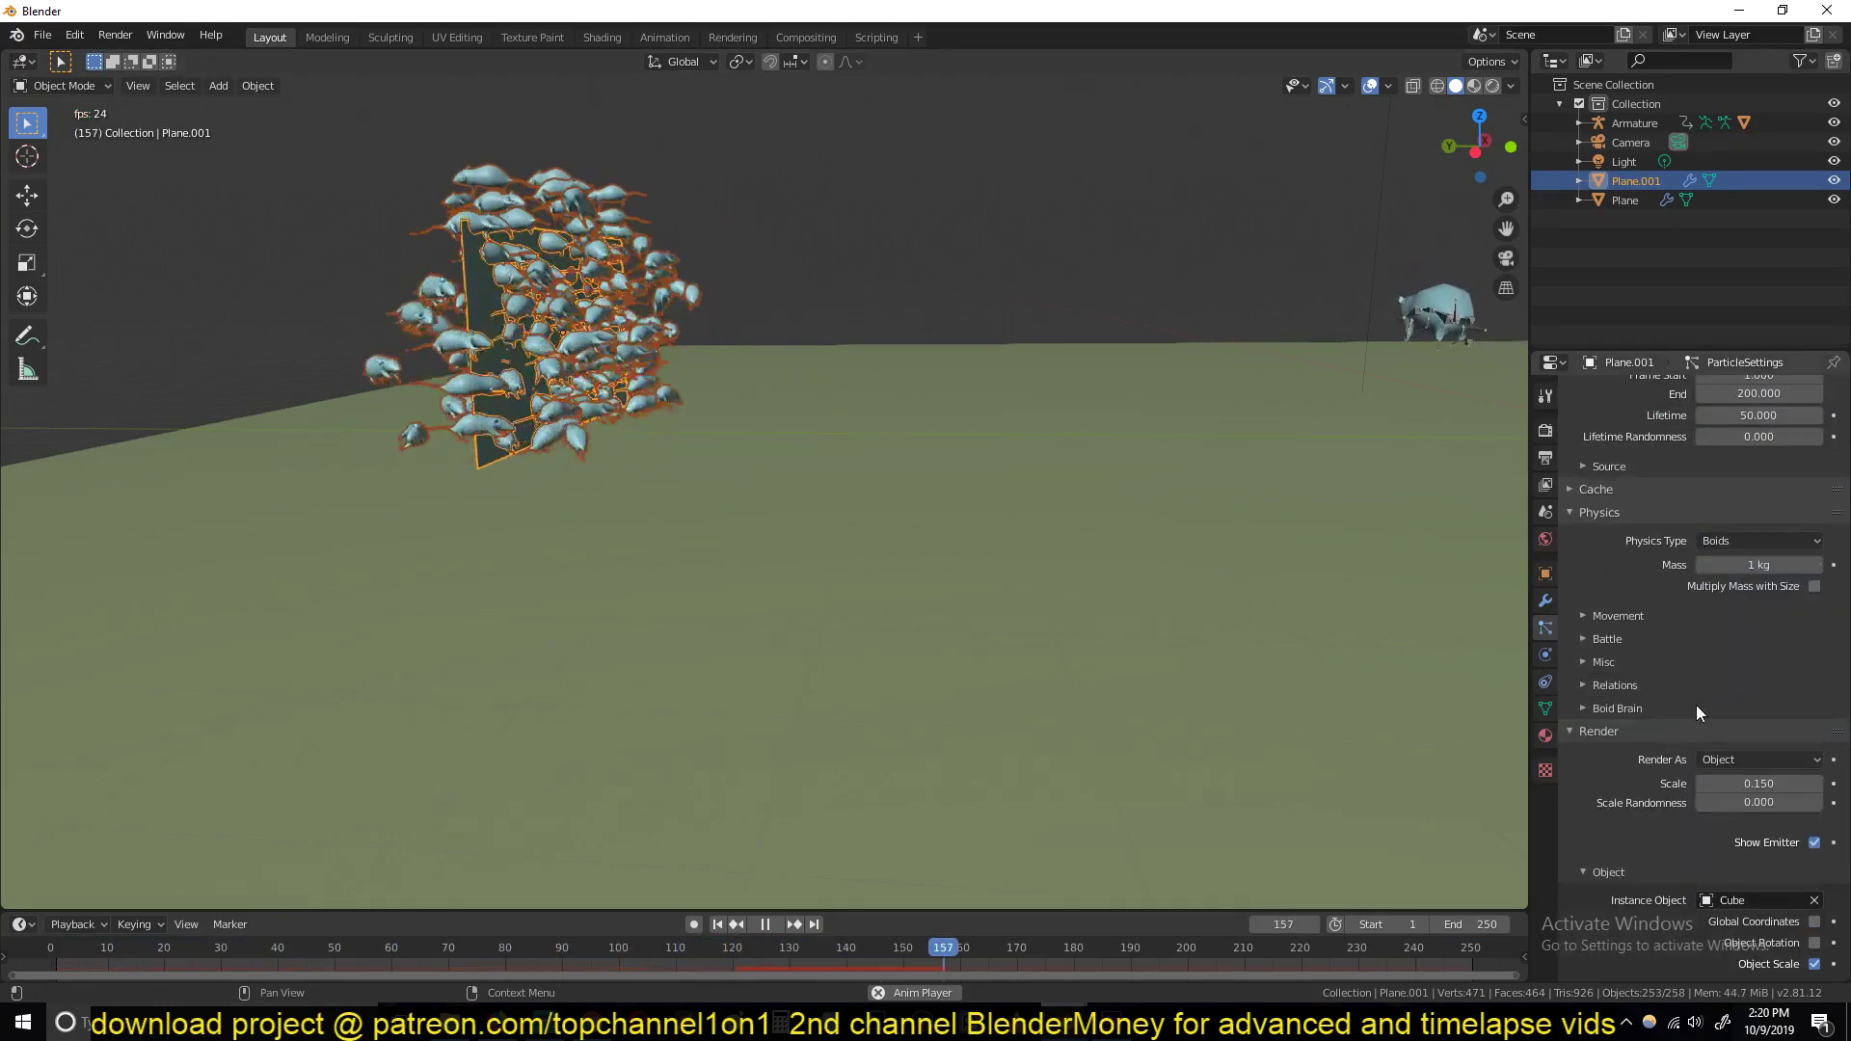
scroll(1645, 690, down, 3)
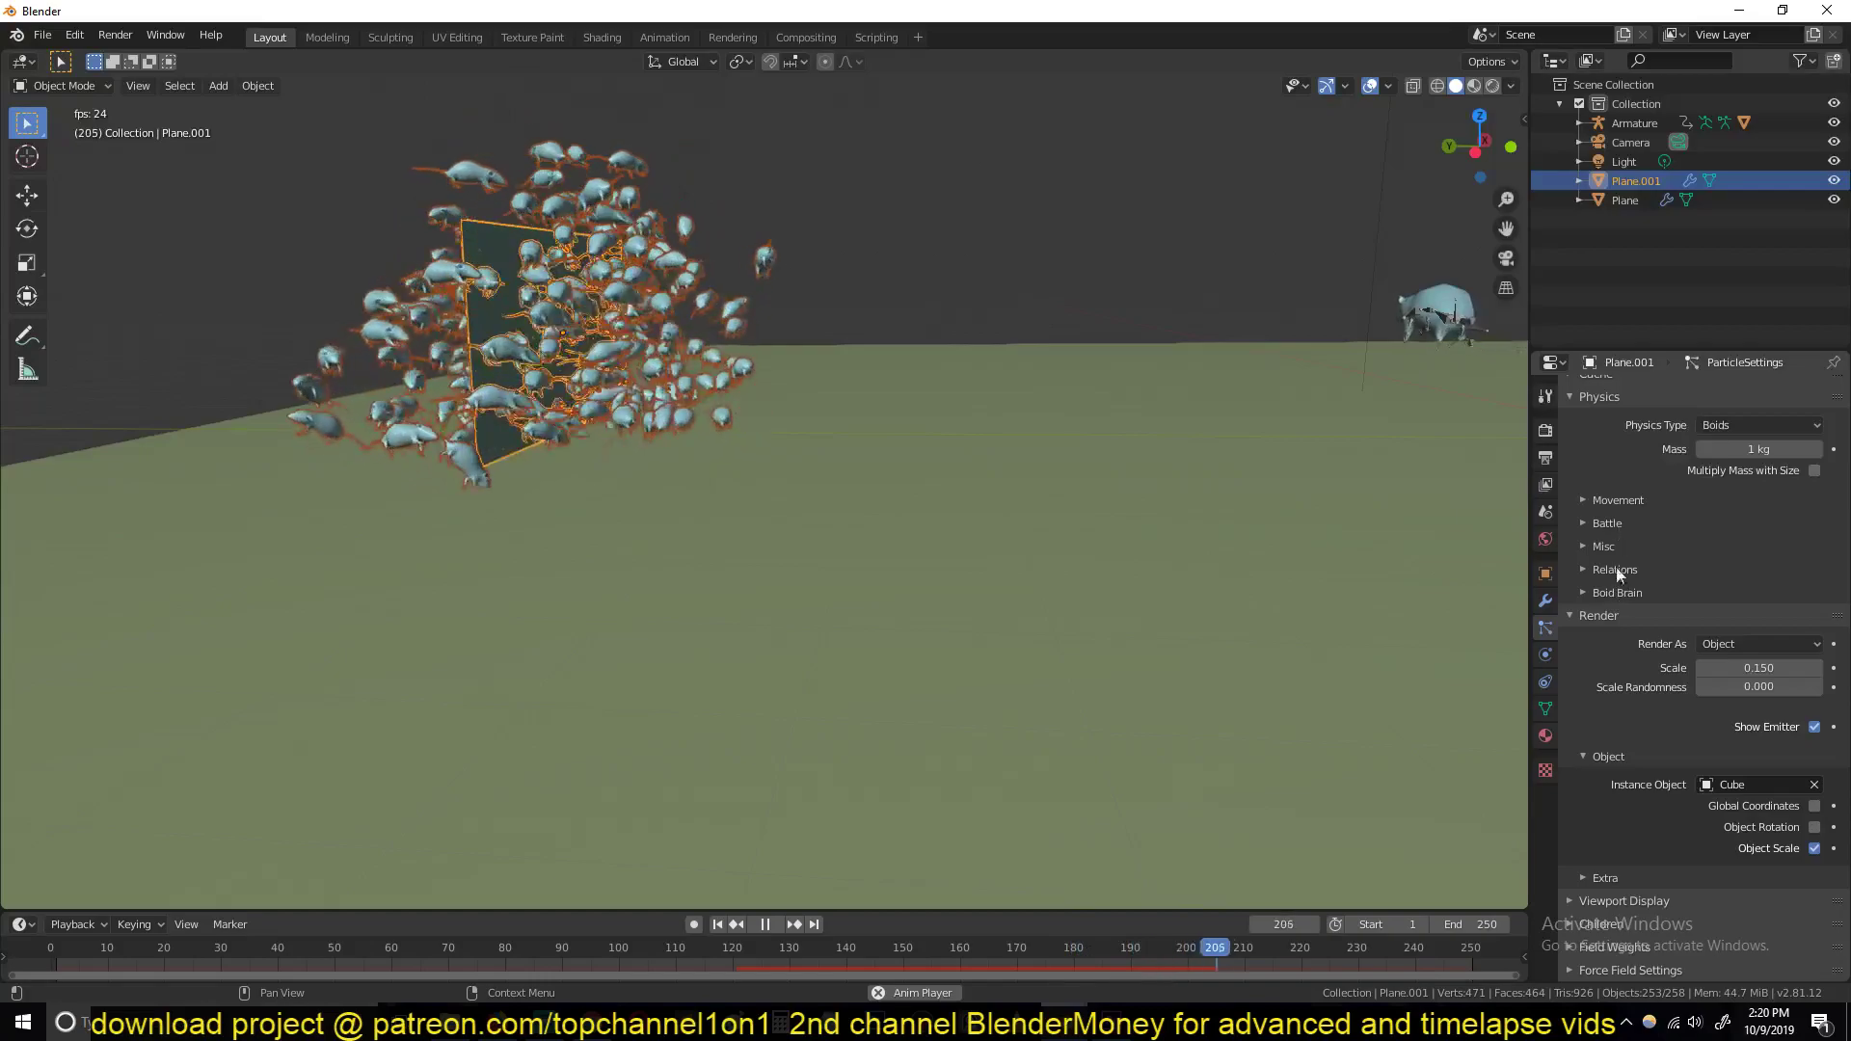
scroll(1645, 513, up, 2)
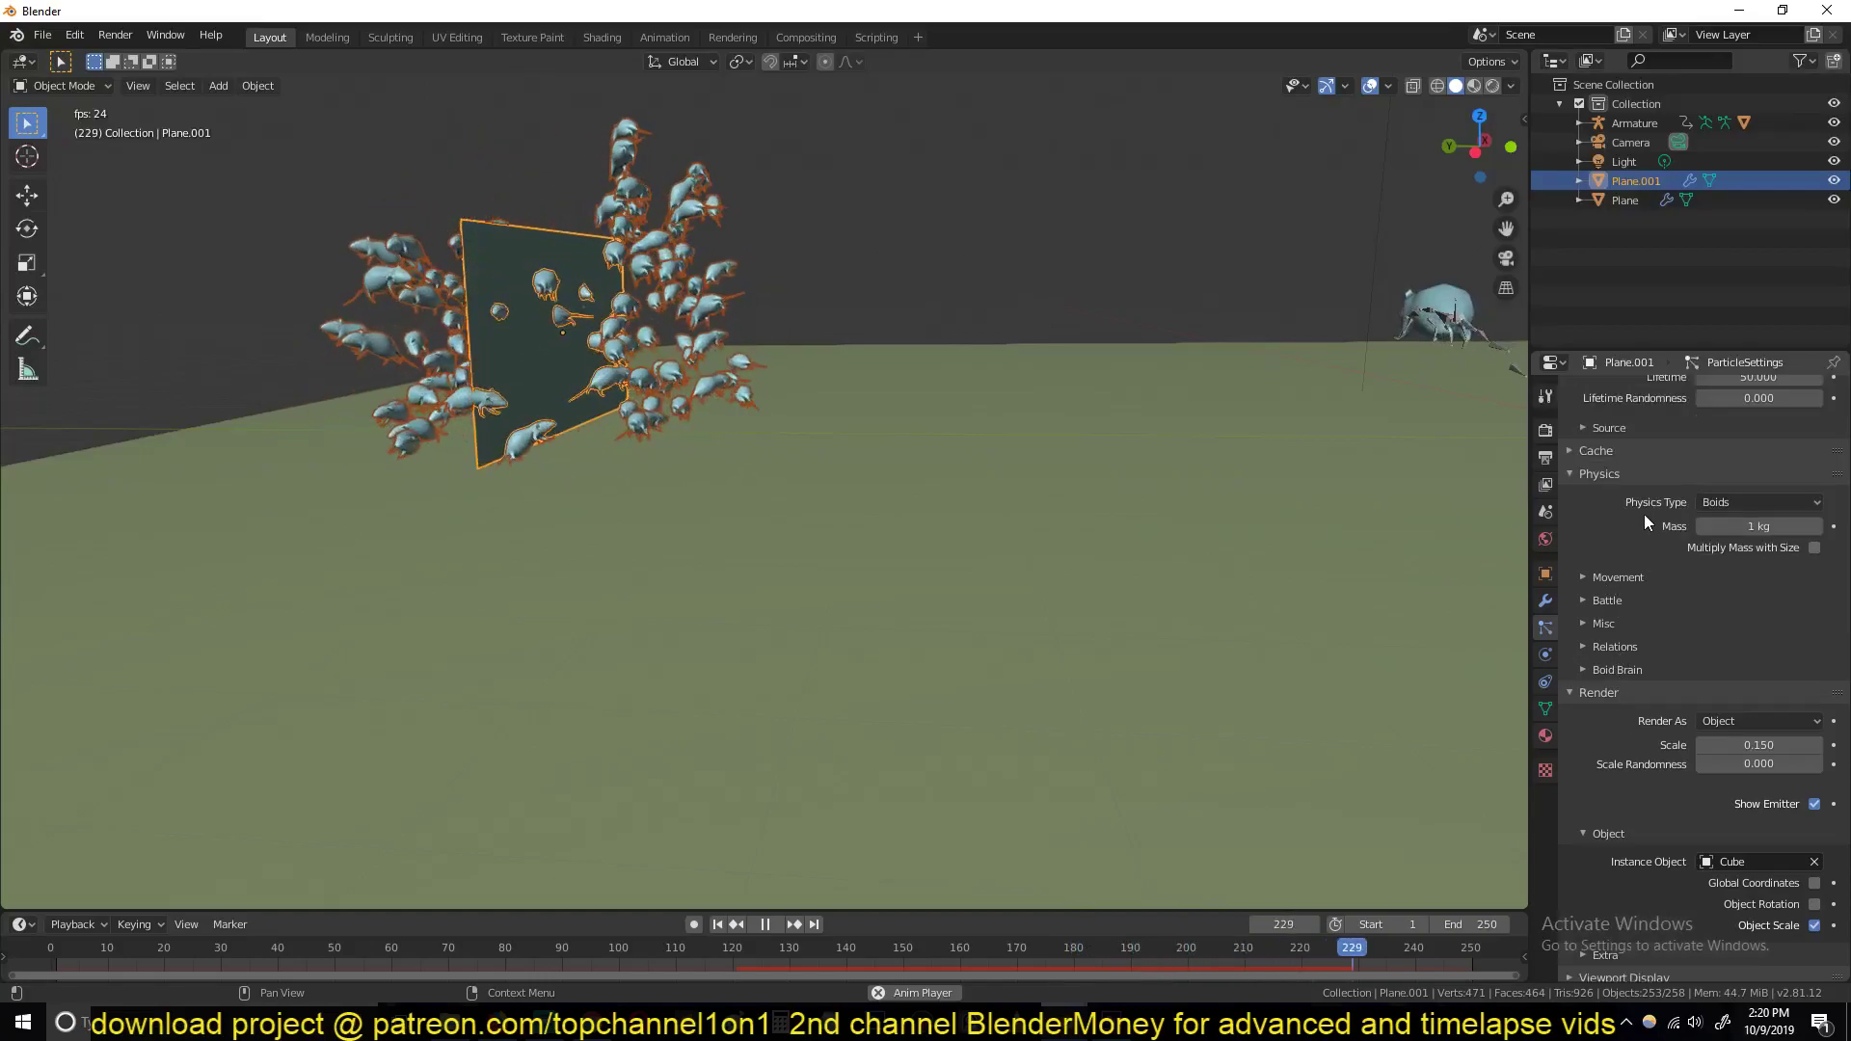
click(1616, 578)
scroll(1714, 703, down, 2)
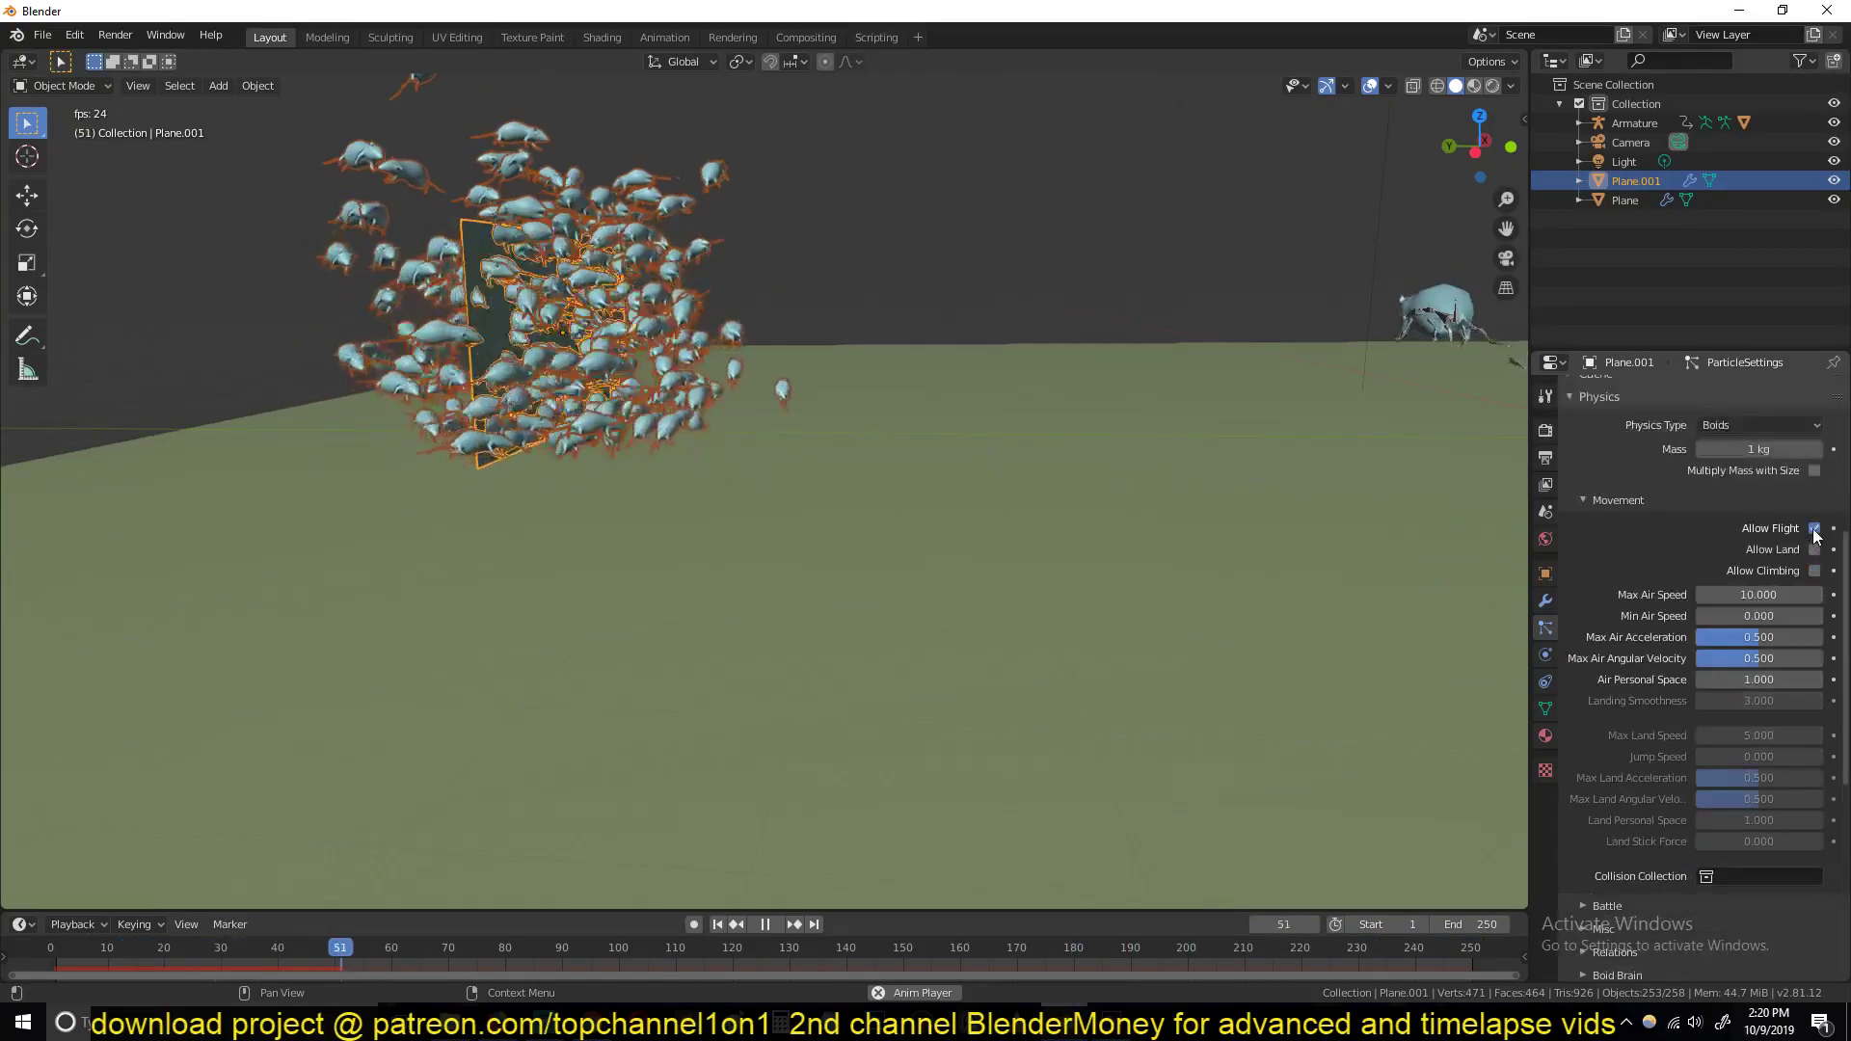
click(1815, 528)
middle_drag(545, 296, 1060, 367)
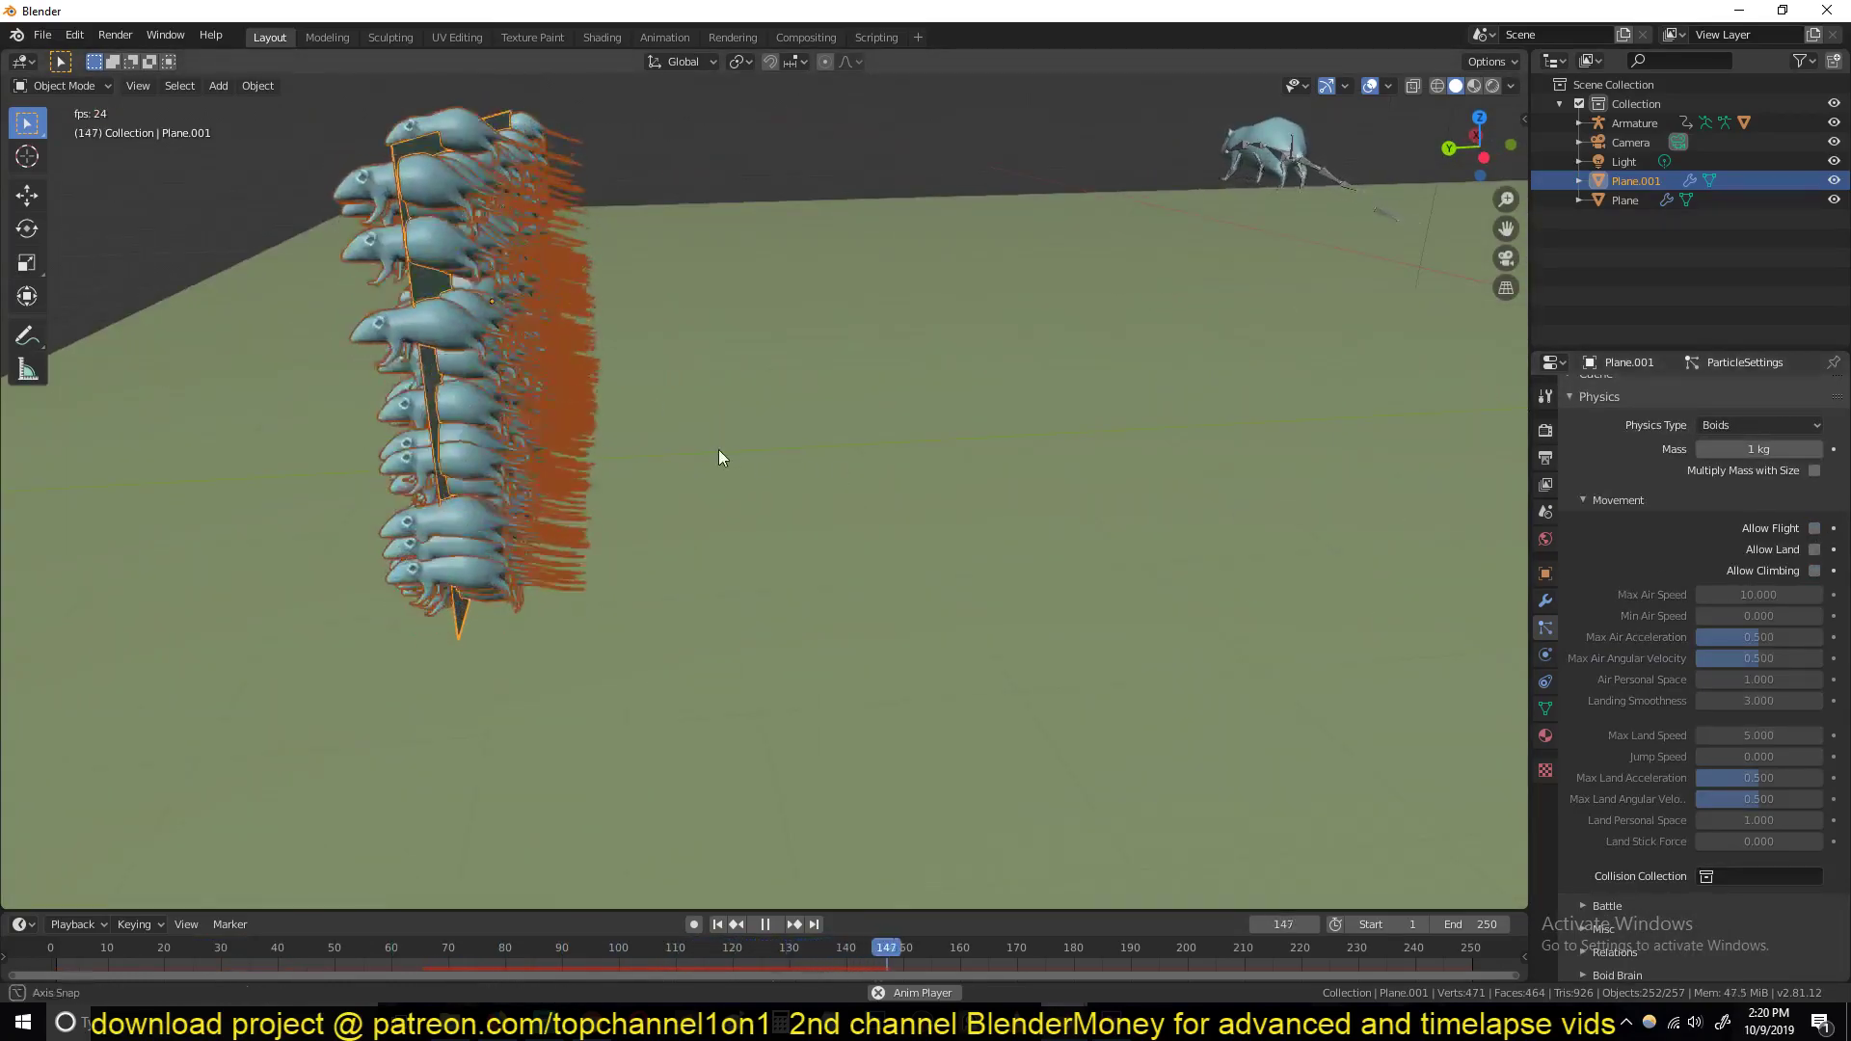
middle_drag(723, 453, 819, 453)
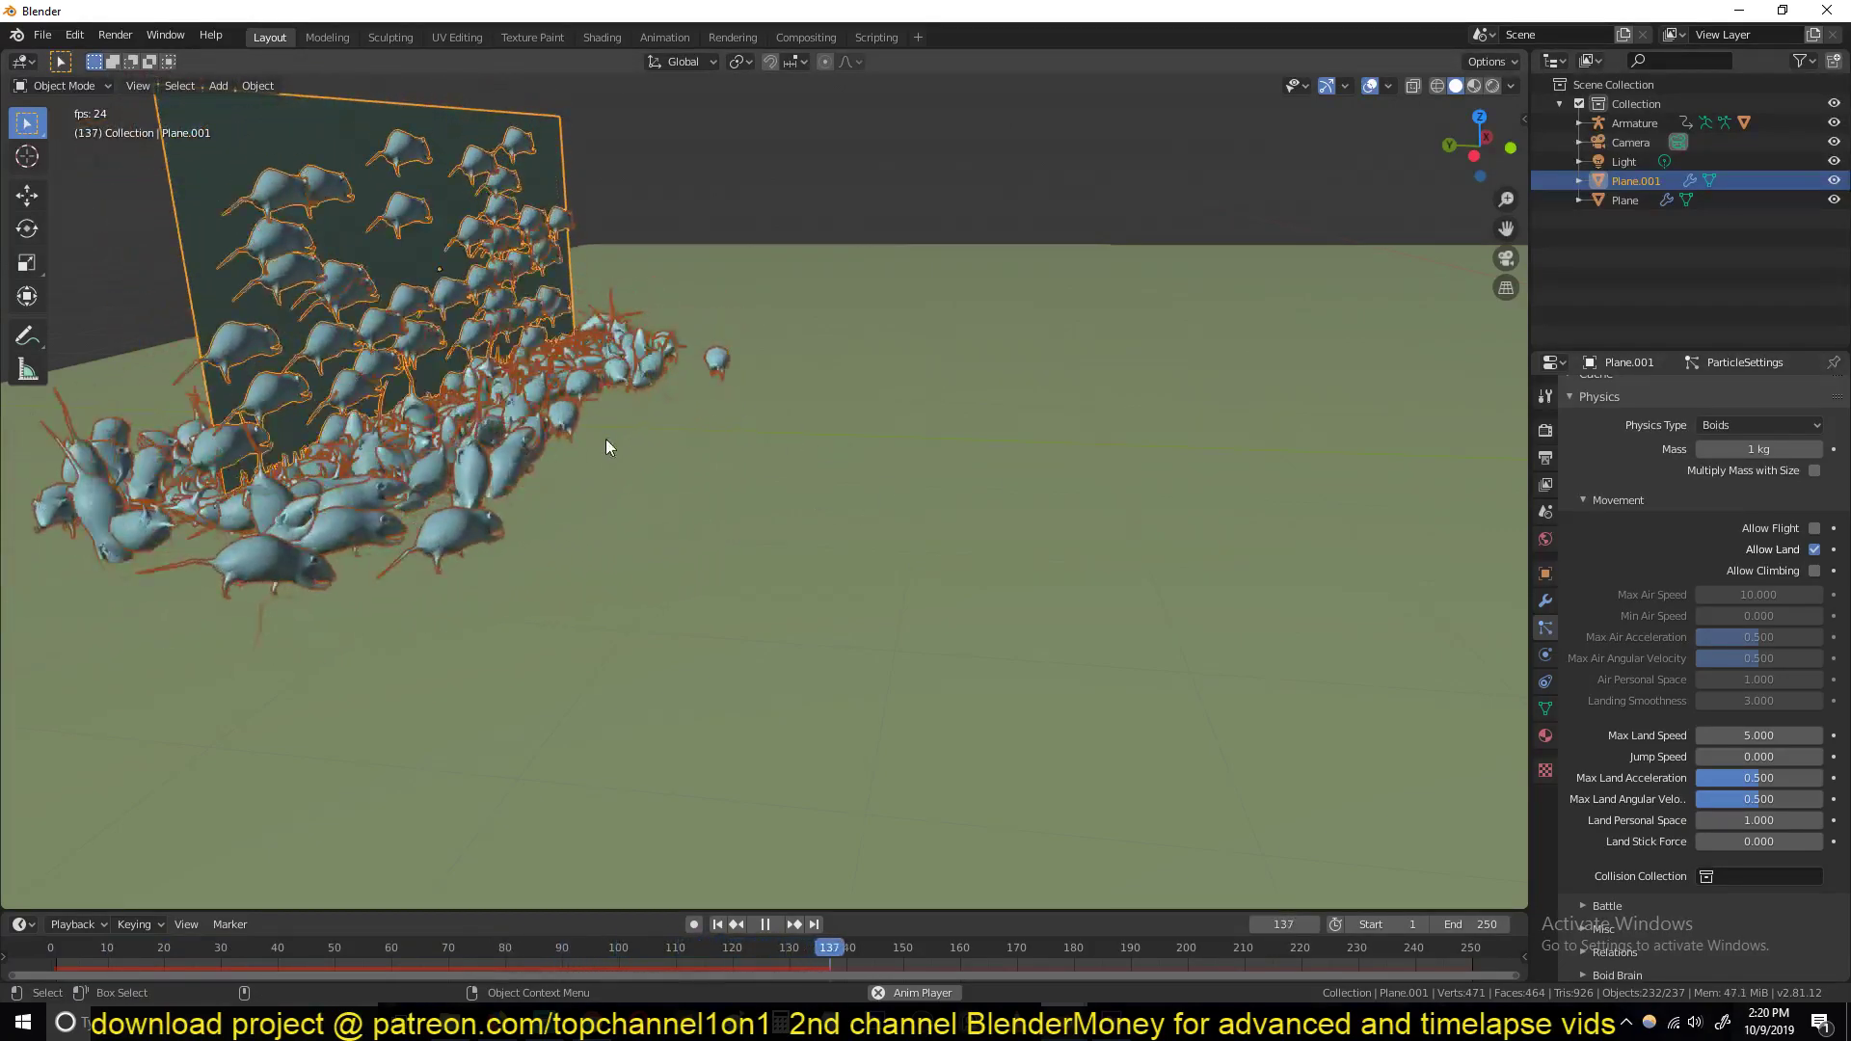
Set the rat particles' Lifetime to 250
scroll(1606, 561, up, 8)
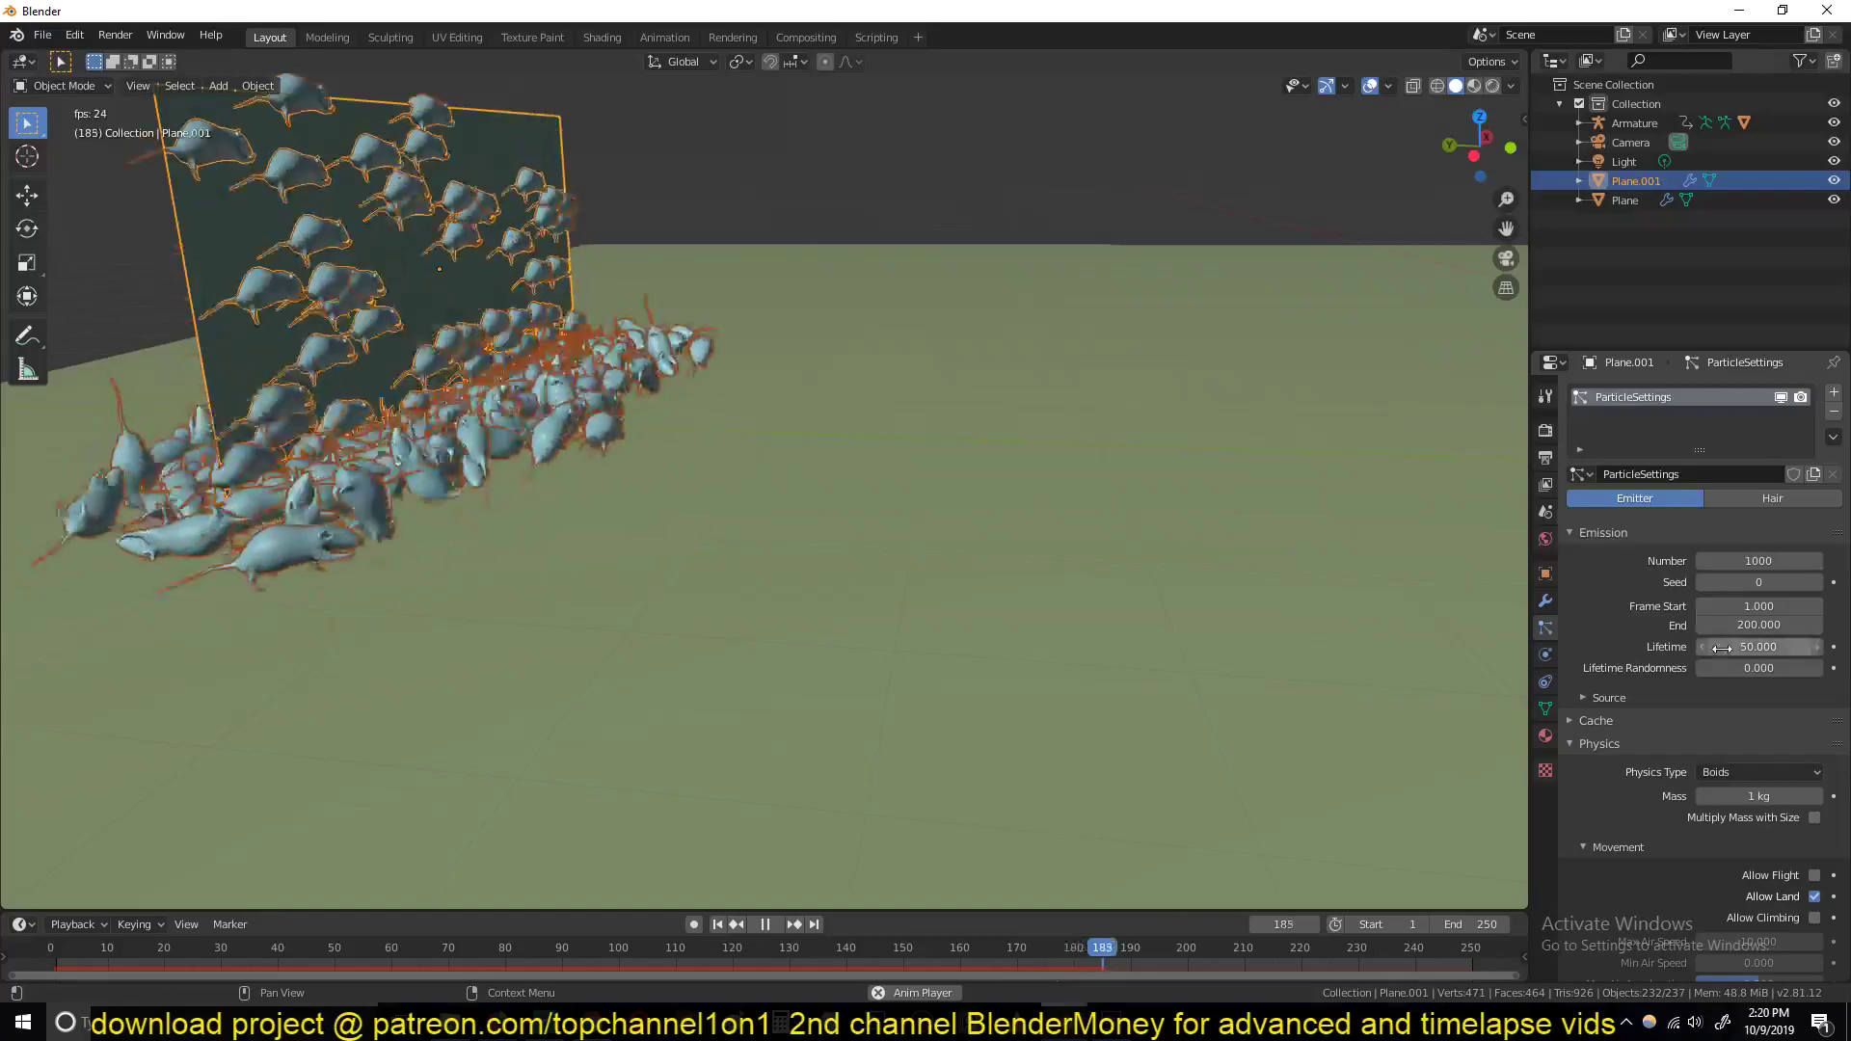
click(1750, 647)
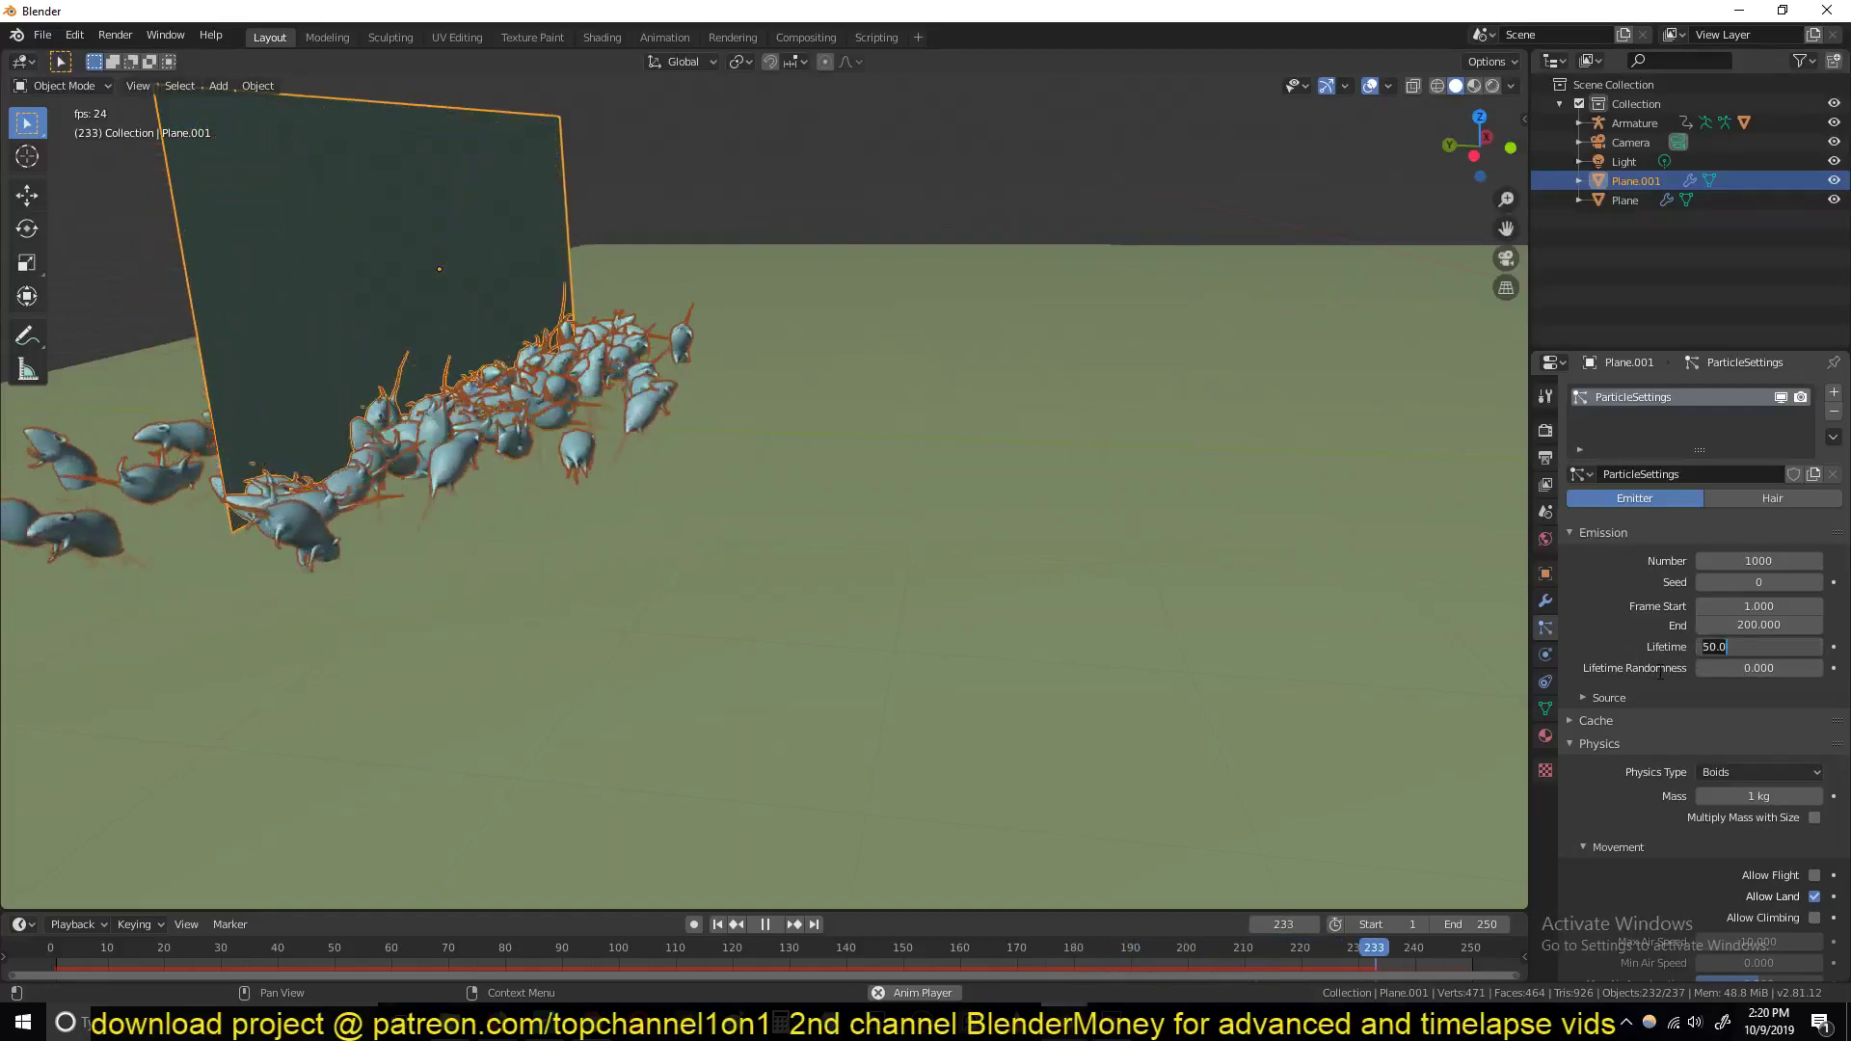
key(Return)
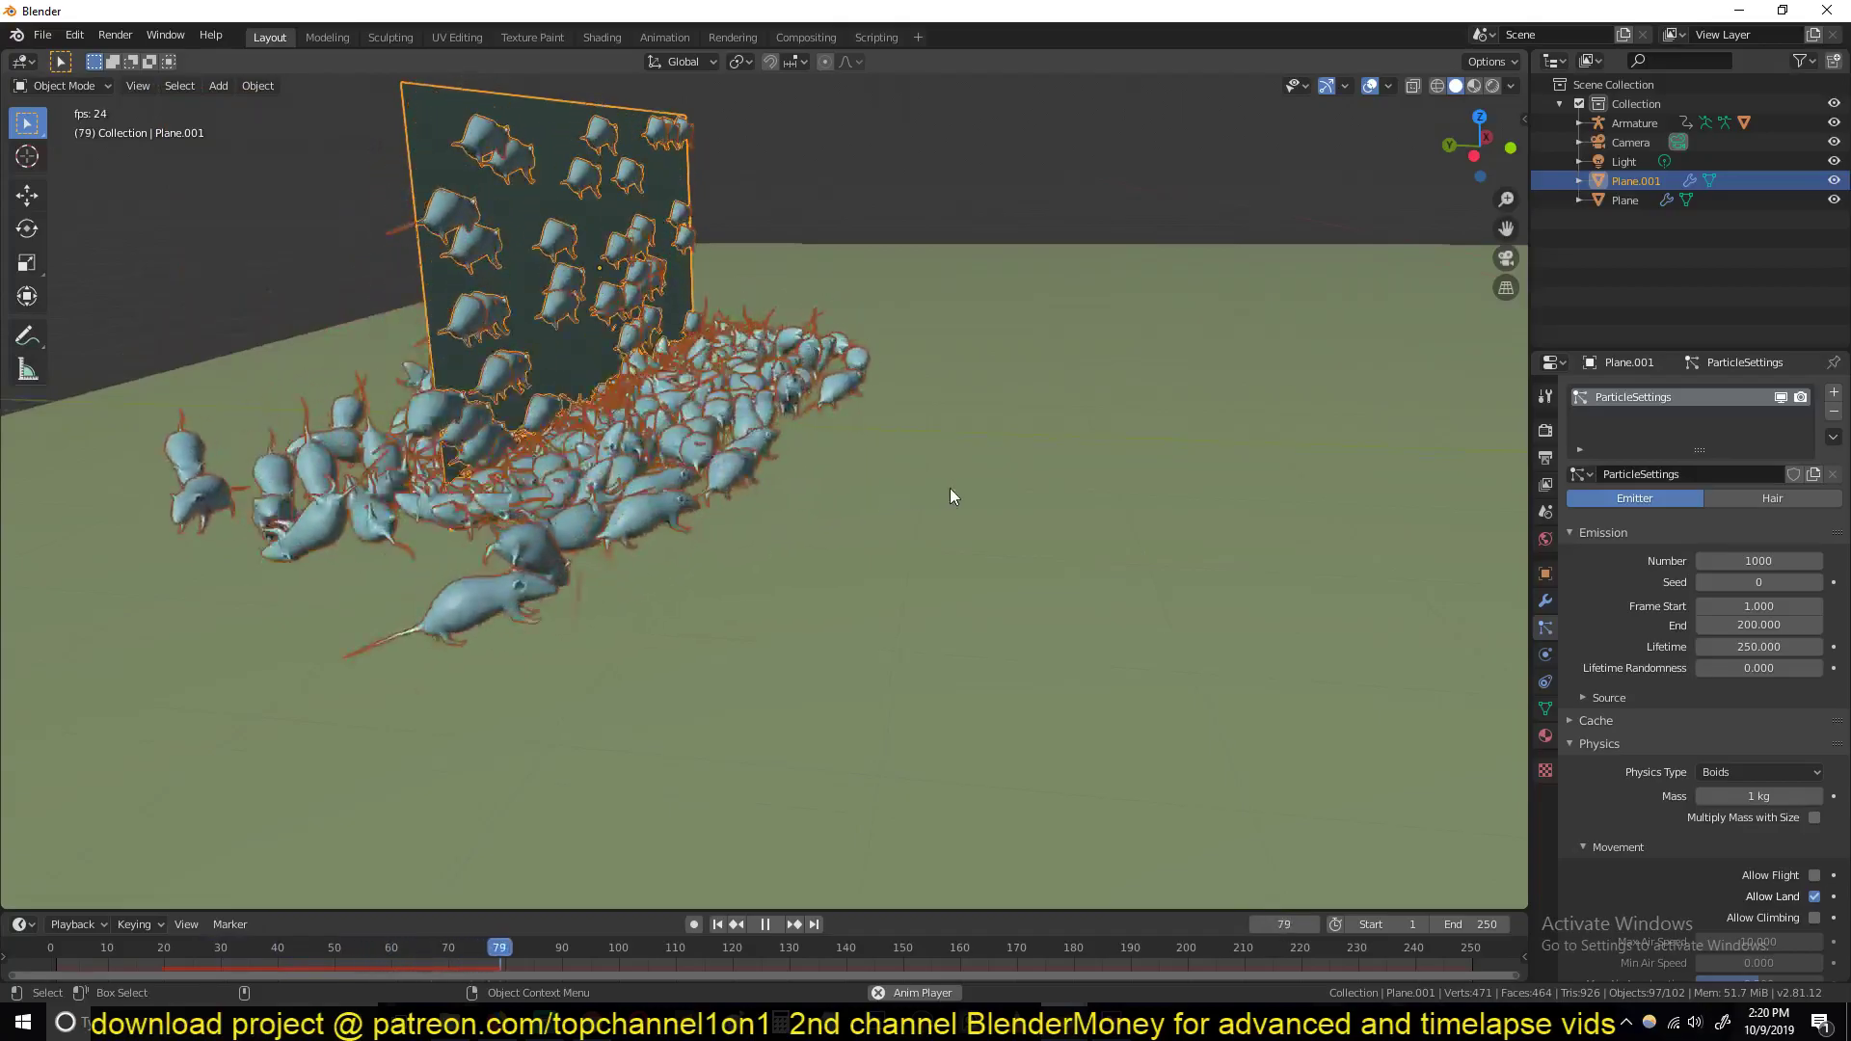
Orbit to view the emitter wall face-on and stop playback once the swarm has spread
scroll(1750, 831, down, 2)
scroll(1747, 825, down, 10)
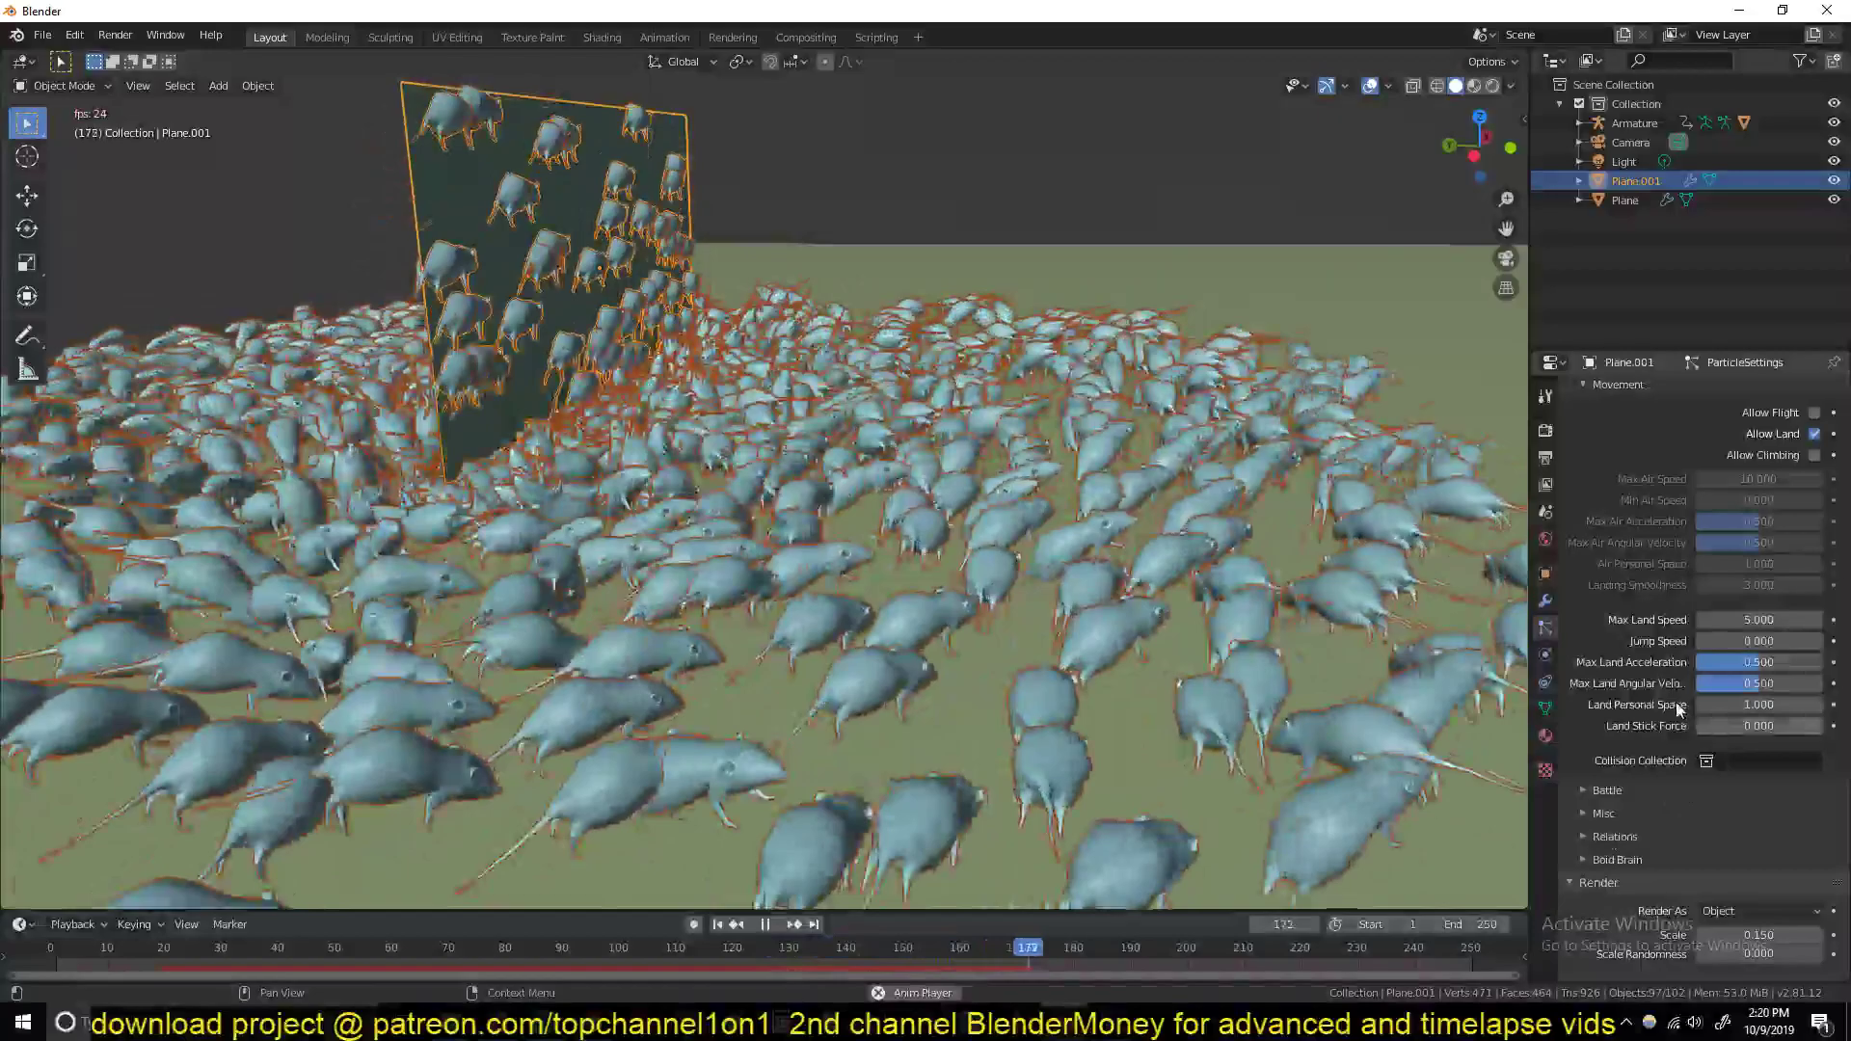
scroll(1253, 604, down, 5)
scroll(1193, 607, up, 3)
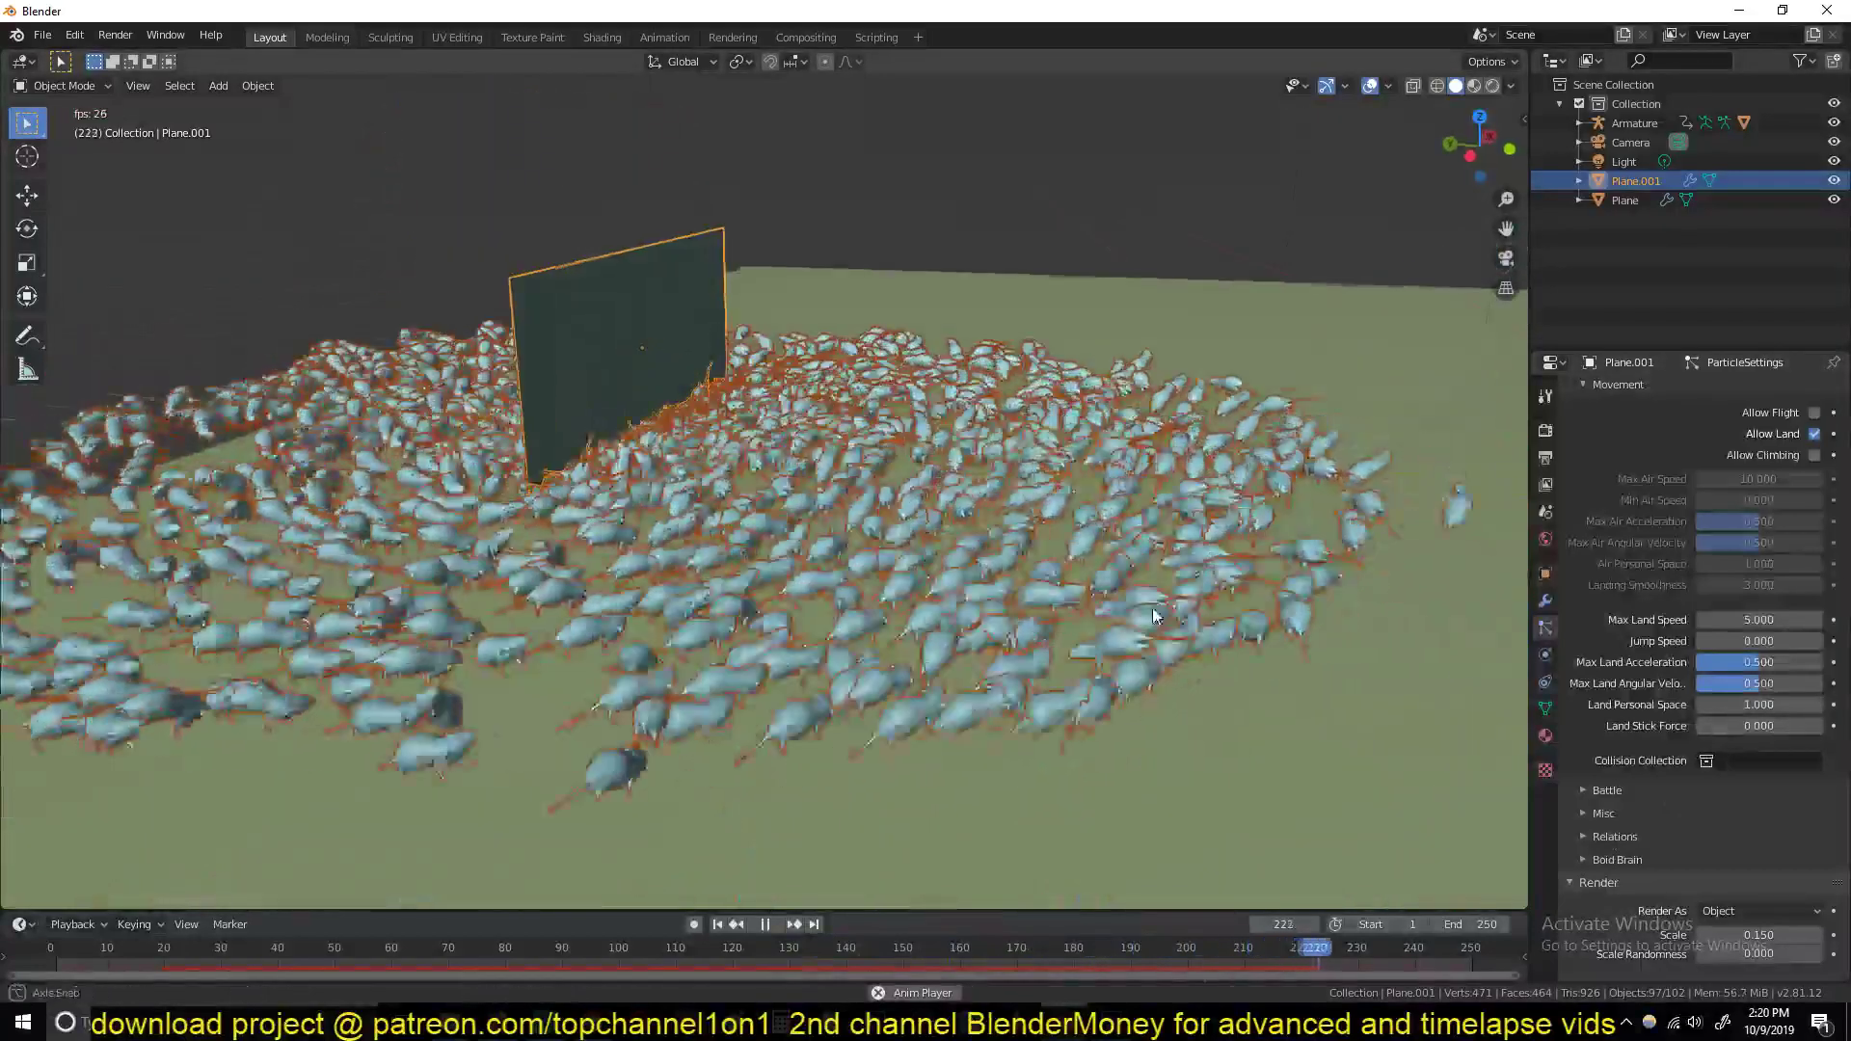
scroll(1206, 487, down, 3)
middle_drag(804, 453, 790, 538)
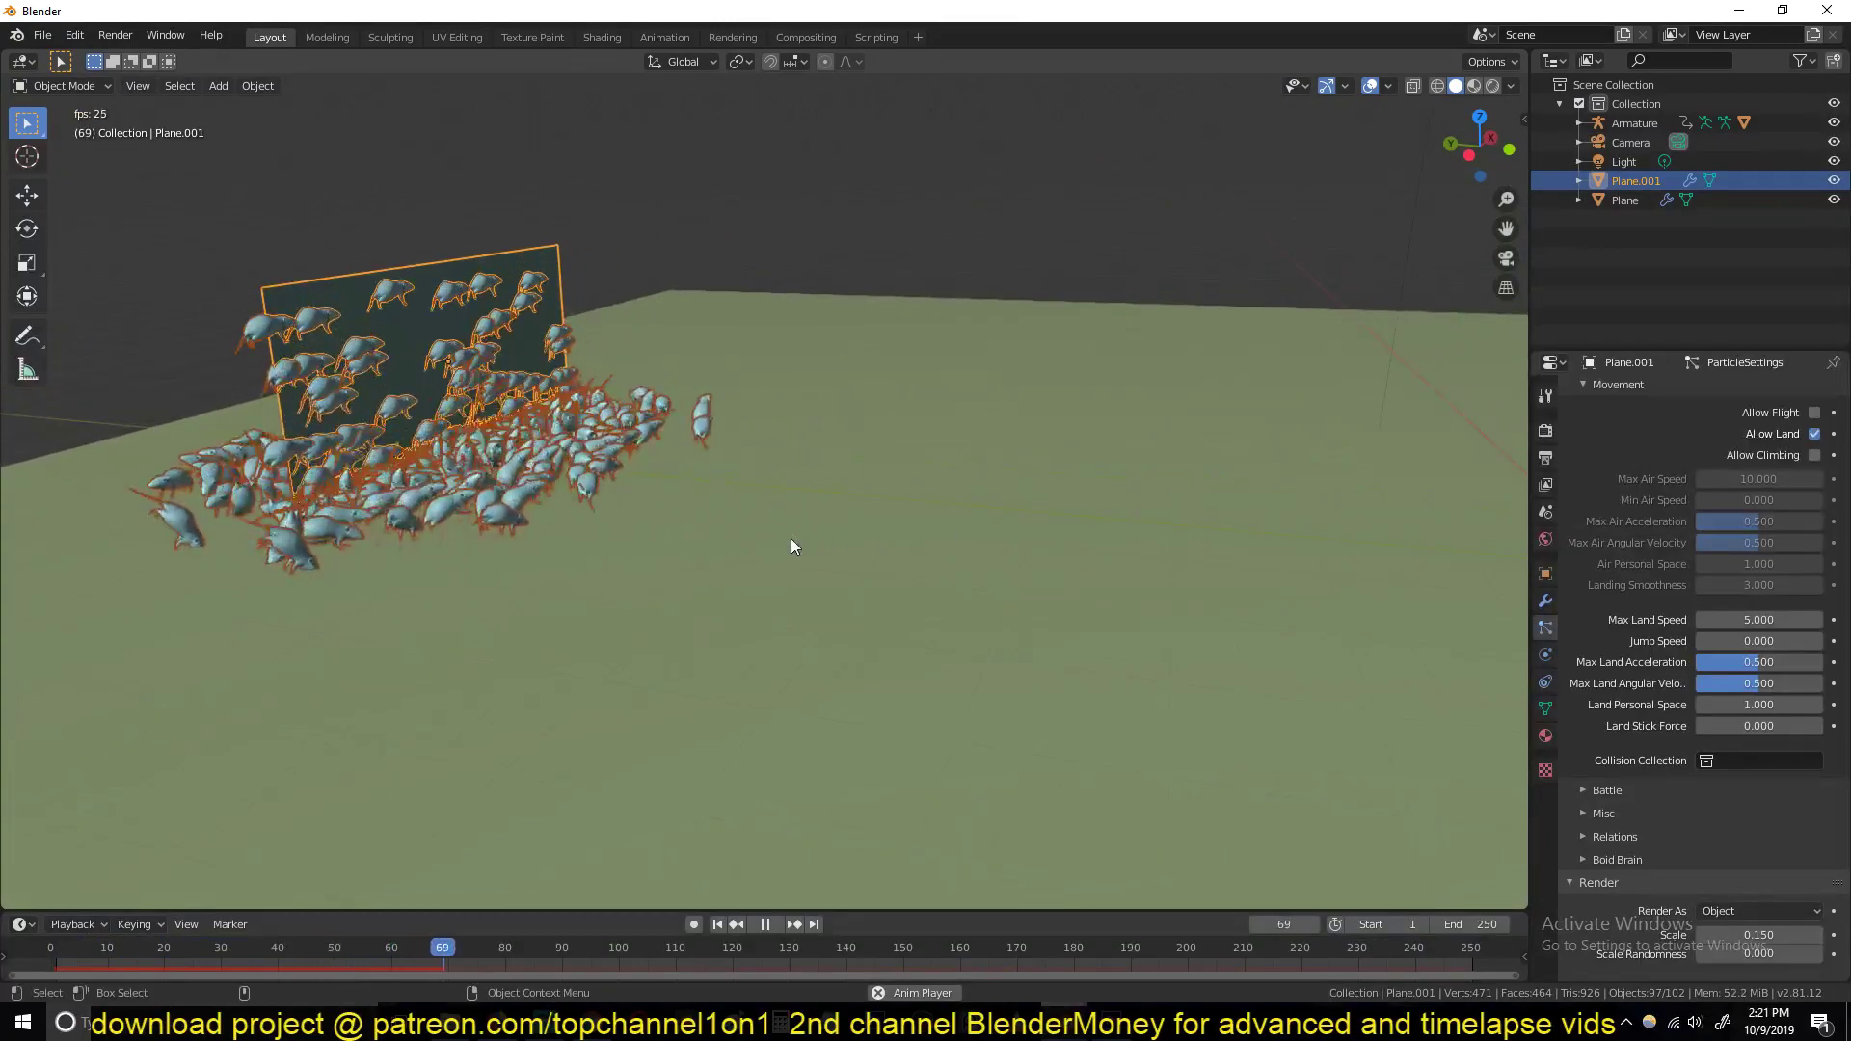
key(space)
key(space)
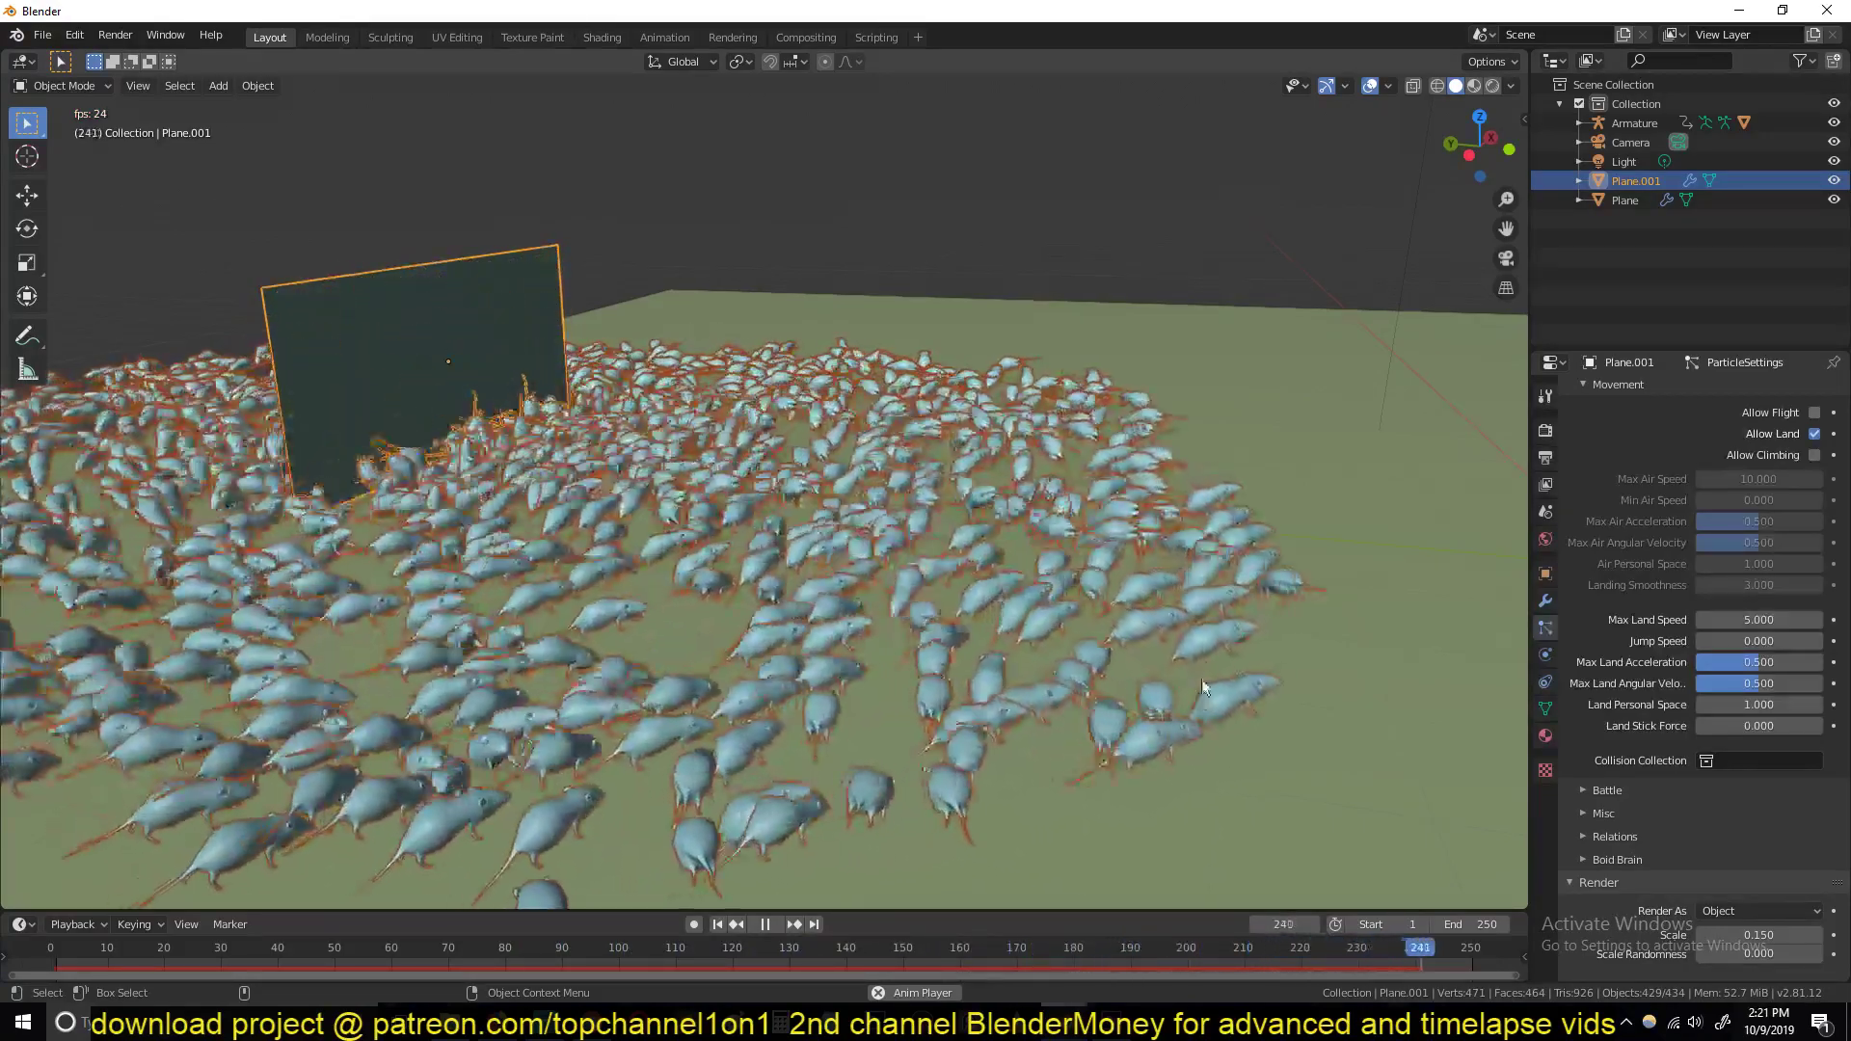
shift+middle_drag(852, 547, 861, 583)
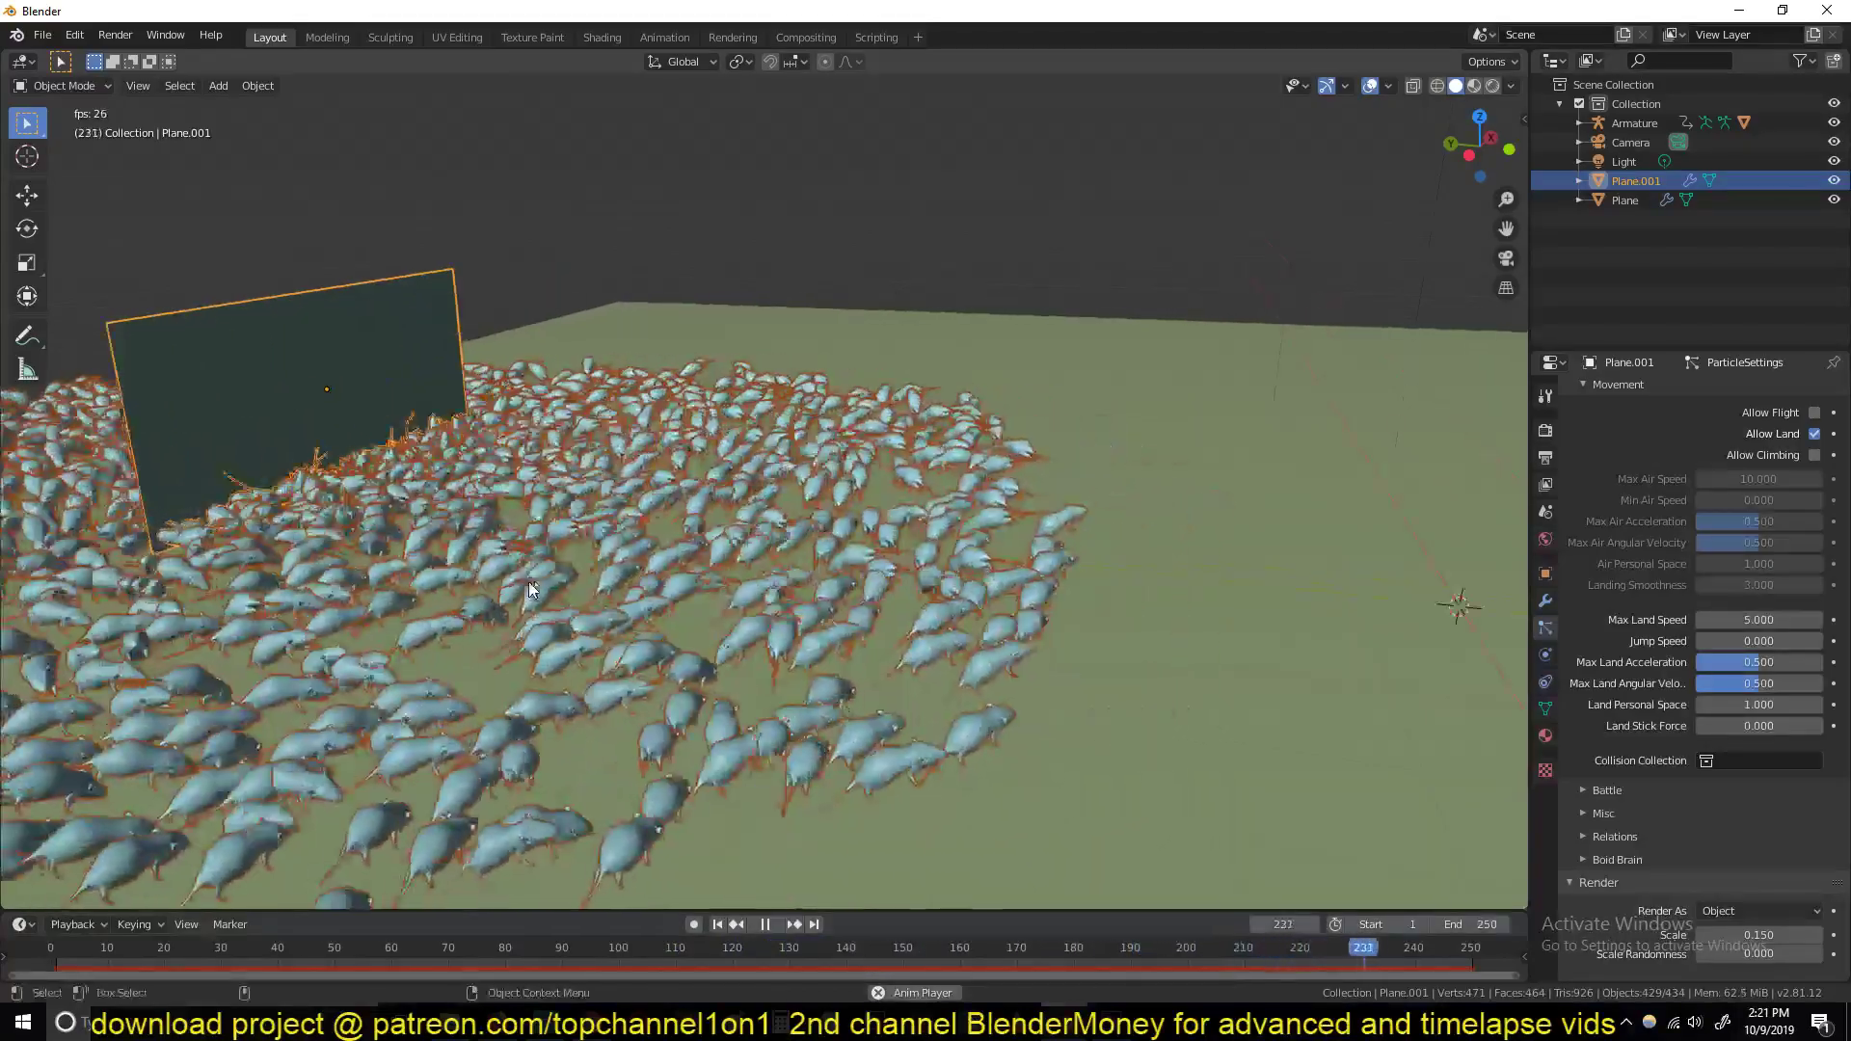
Enable Object Rotation for the rat instances, keeping Object Scale on
scroll(544, 567, down, 5)
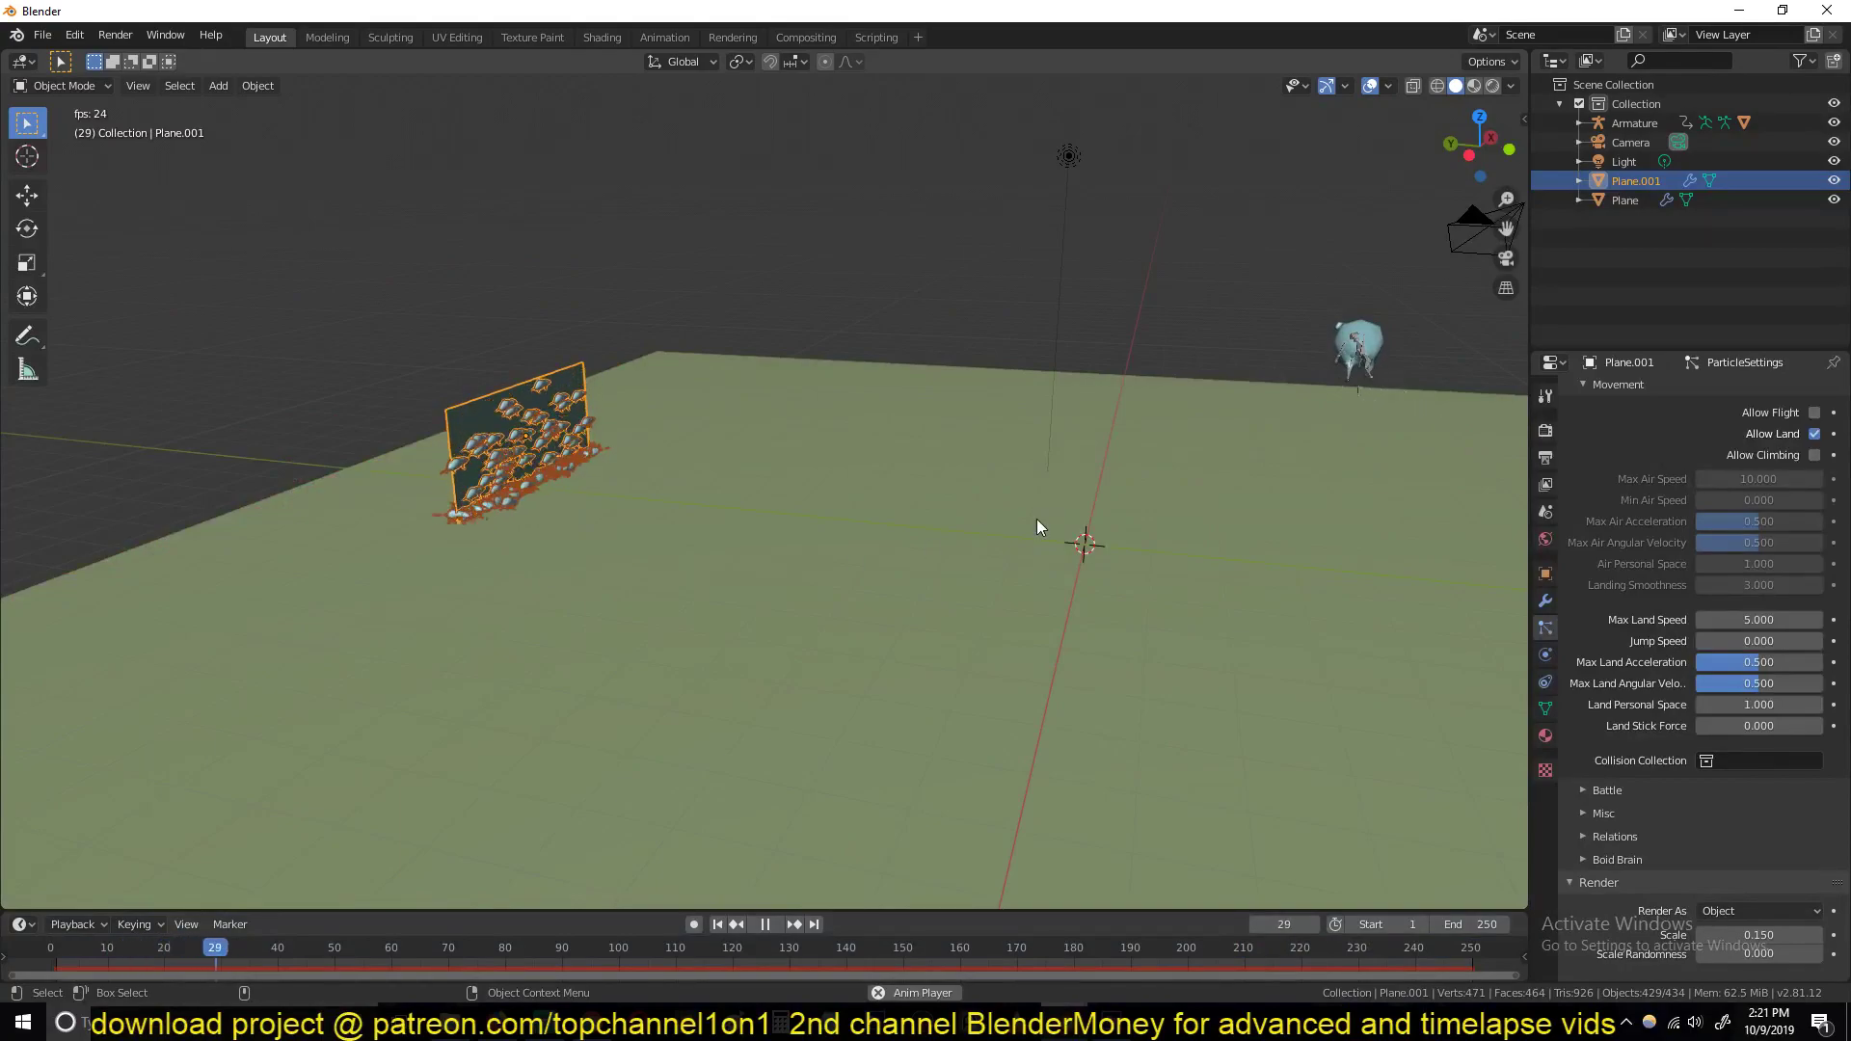
scroll(509, 488, up, 3)
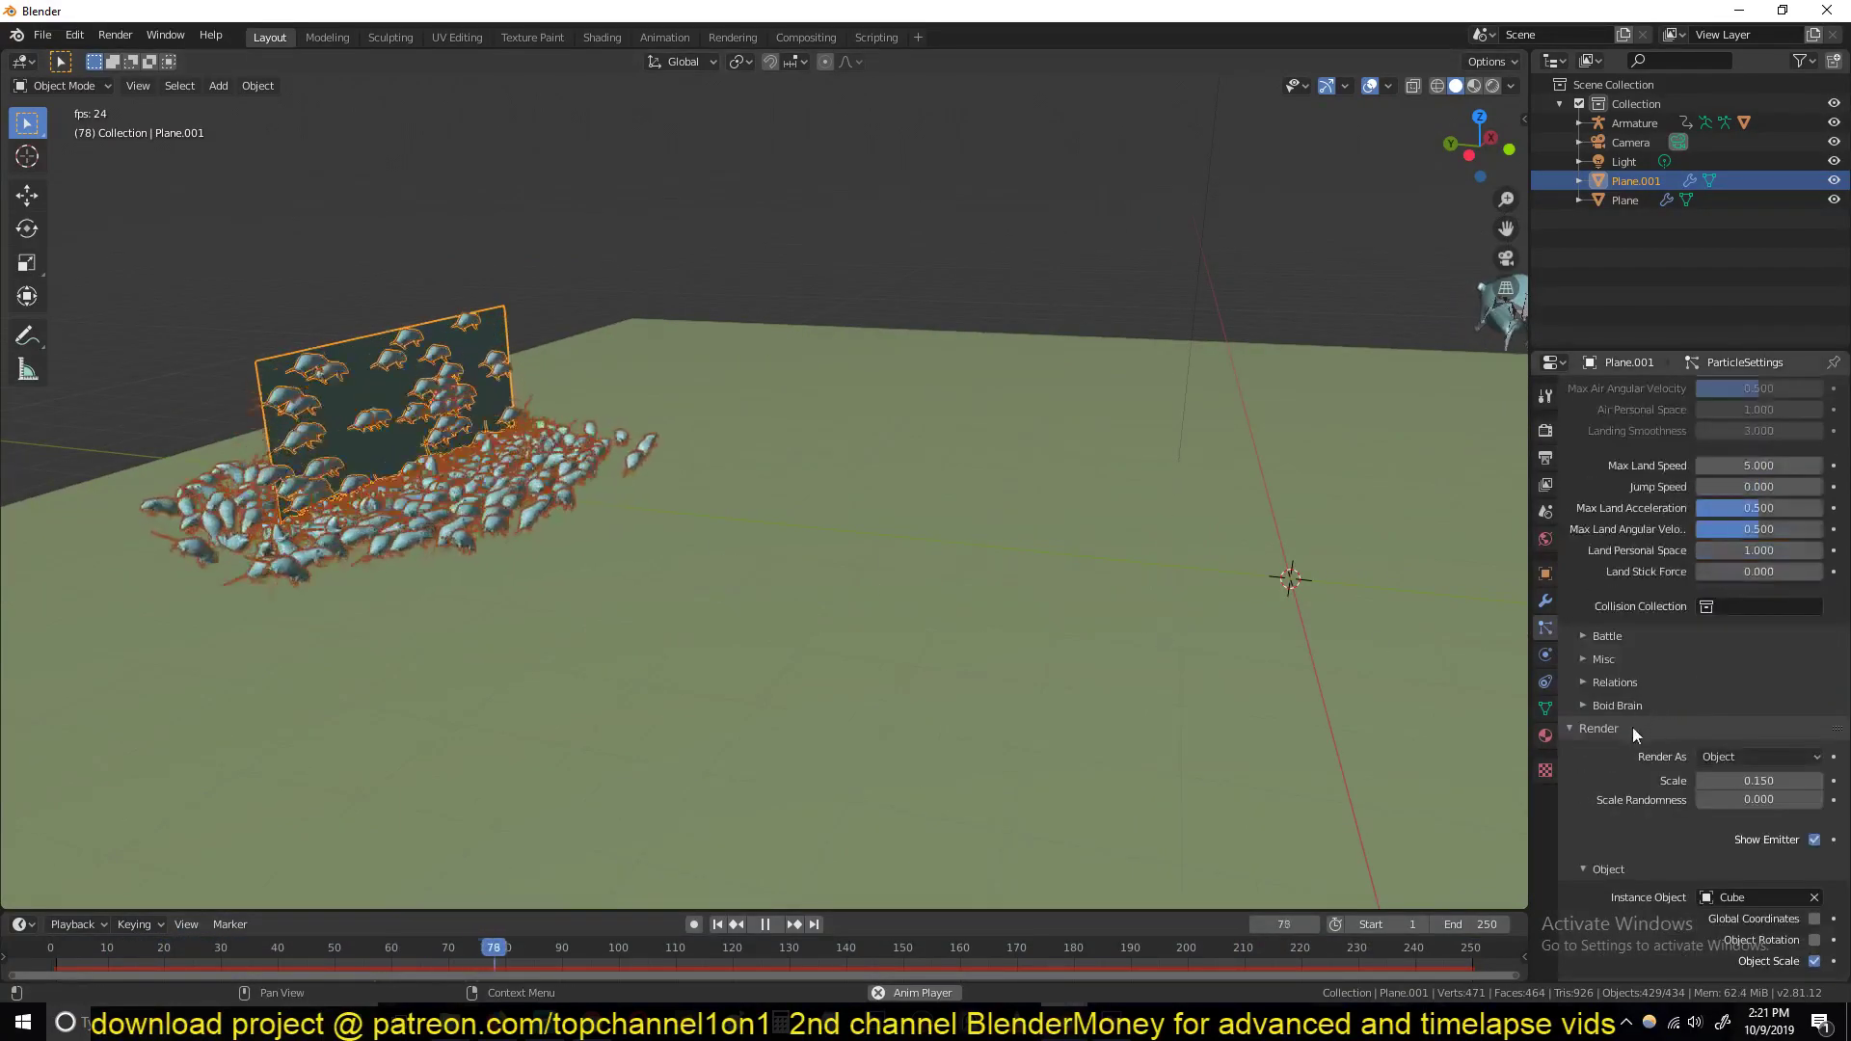
scroll(1611, 658, up, 10)
scroll(1610, 553, down, 15)
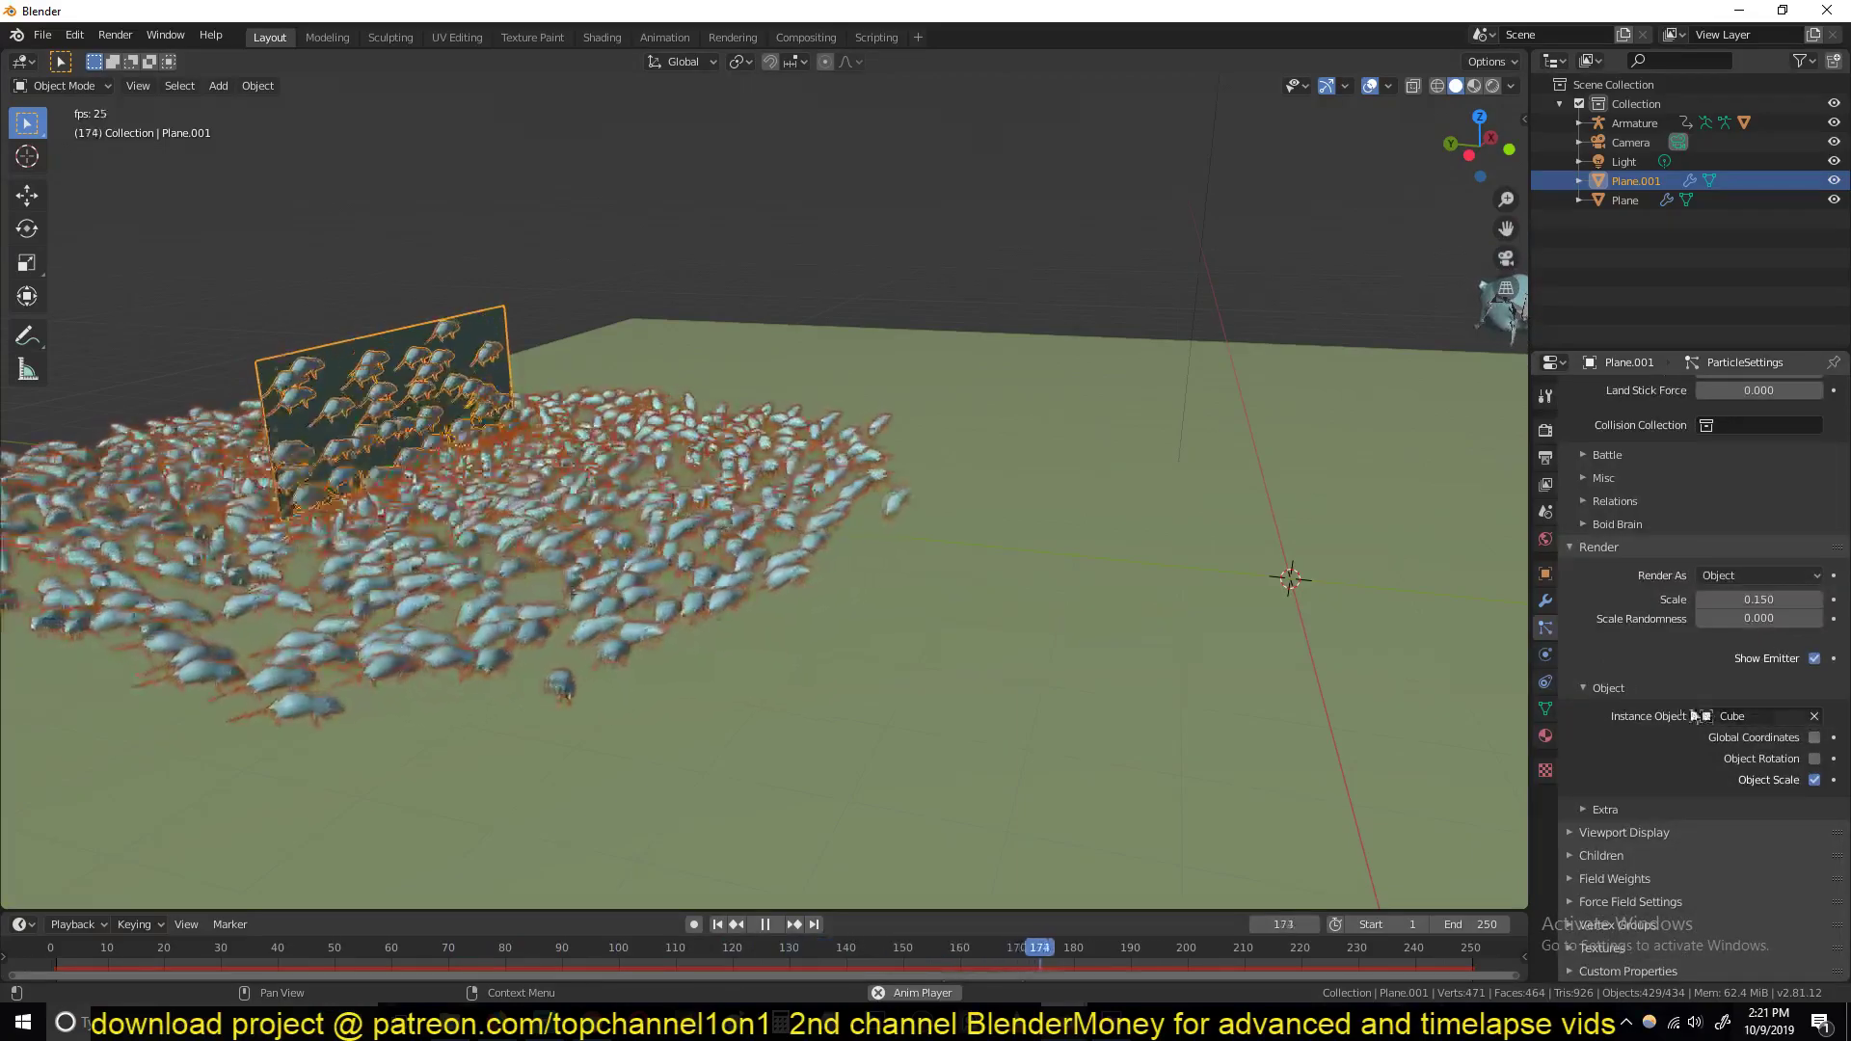
click(1813, 779)
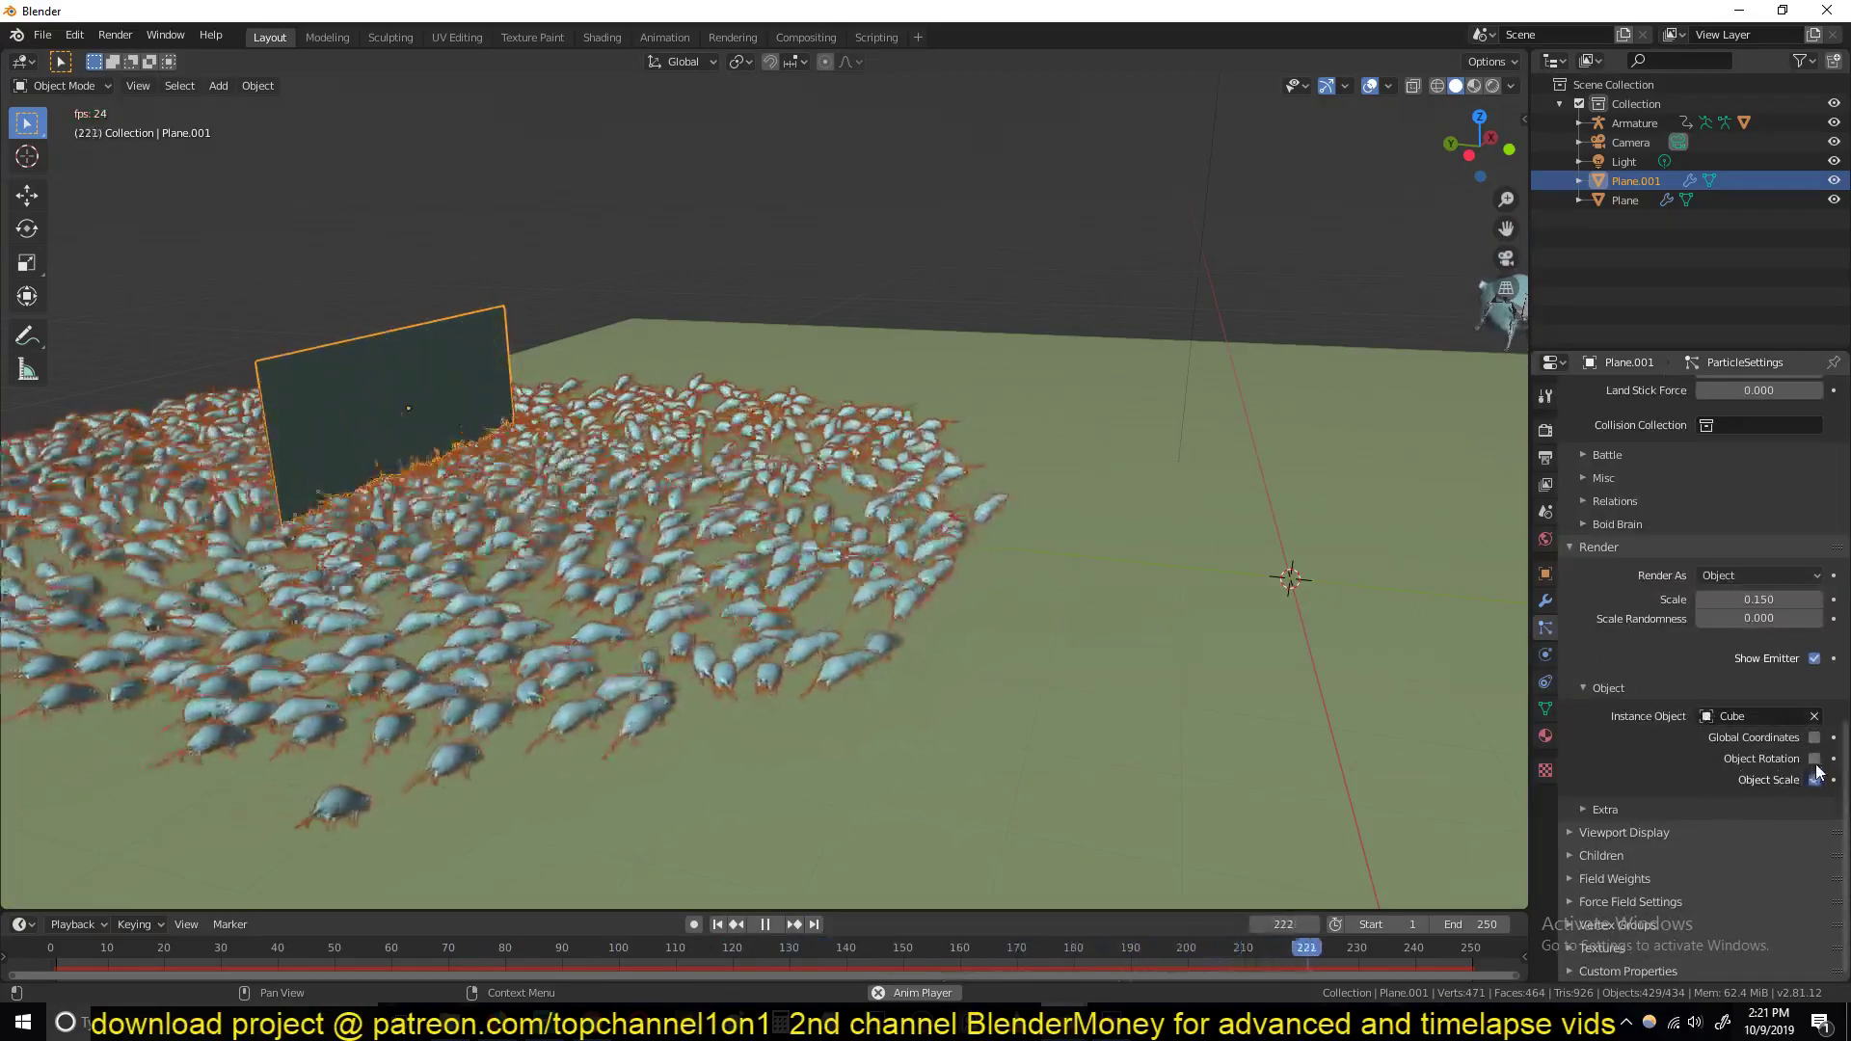
click(1813, 759)
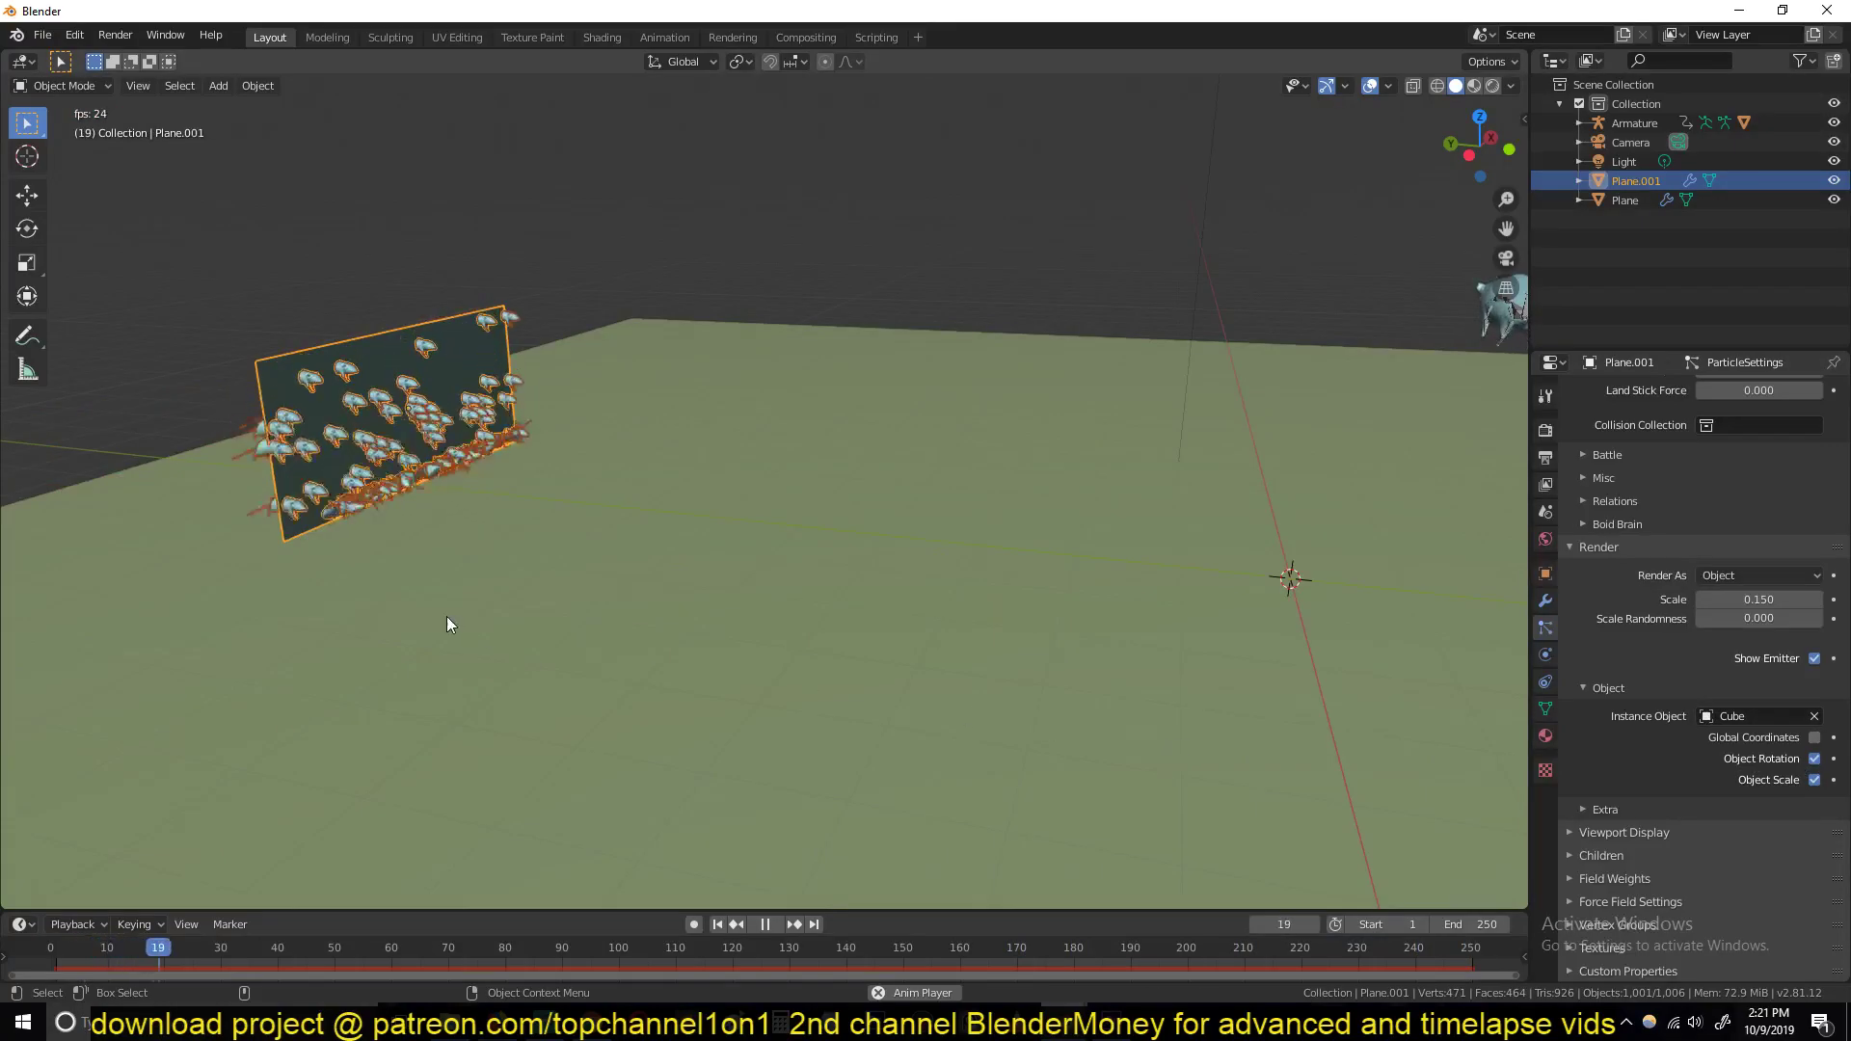
Frame the emitter wall and swarm closer and select the source rat model
scroll(449, 604, up, 4)
shift+middle_drag(449, 604, 633, 647)
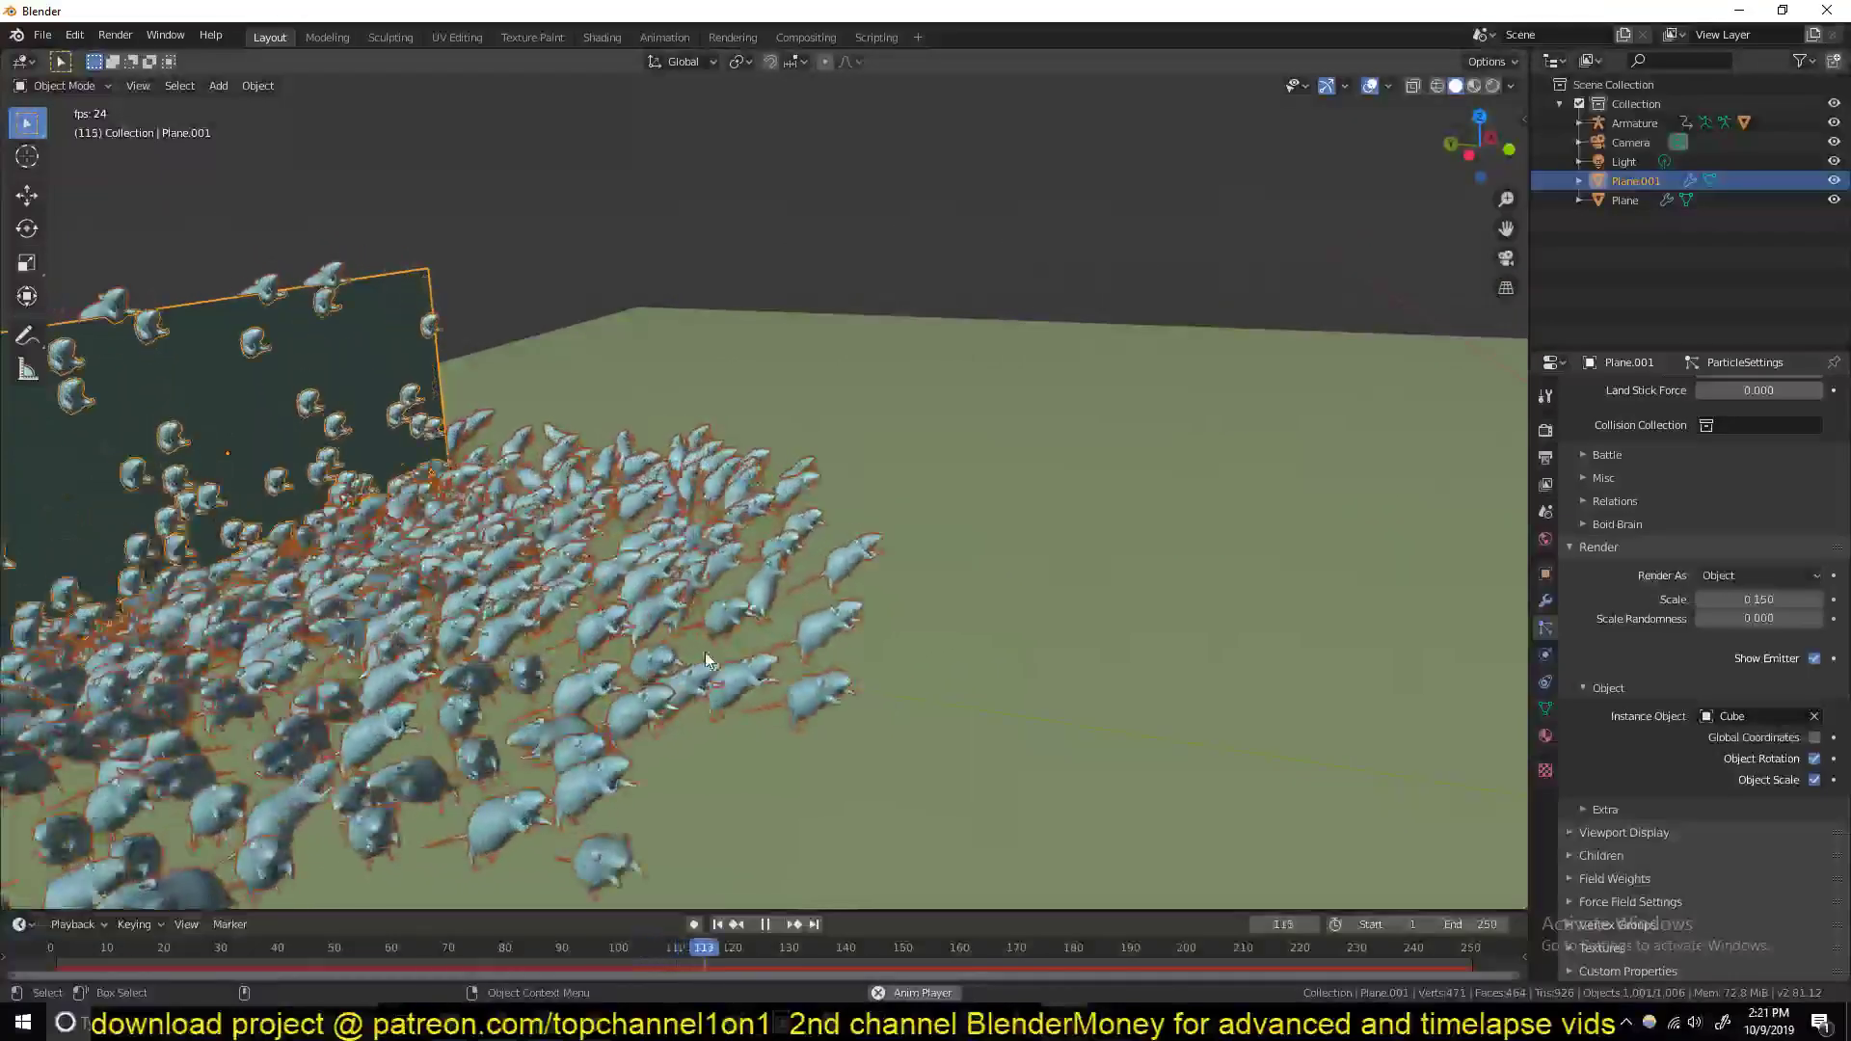
scroll(974, 705, down, 2)
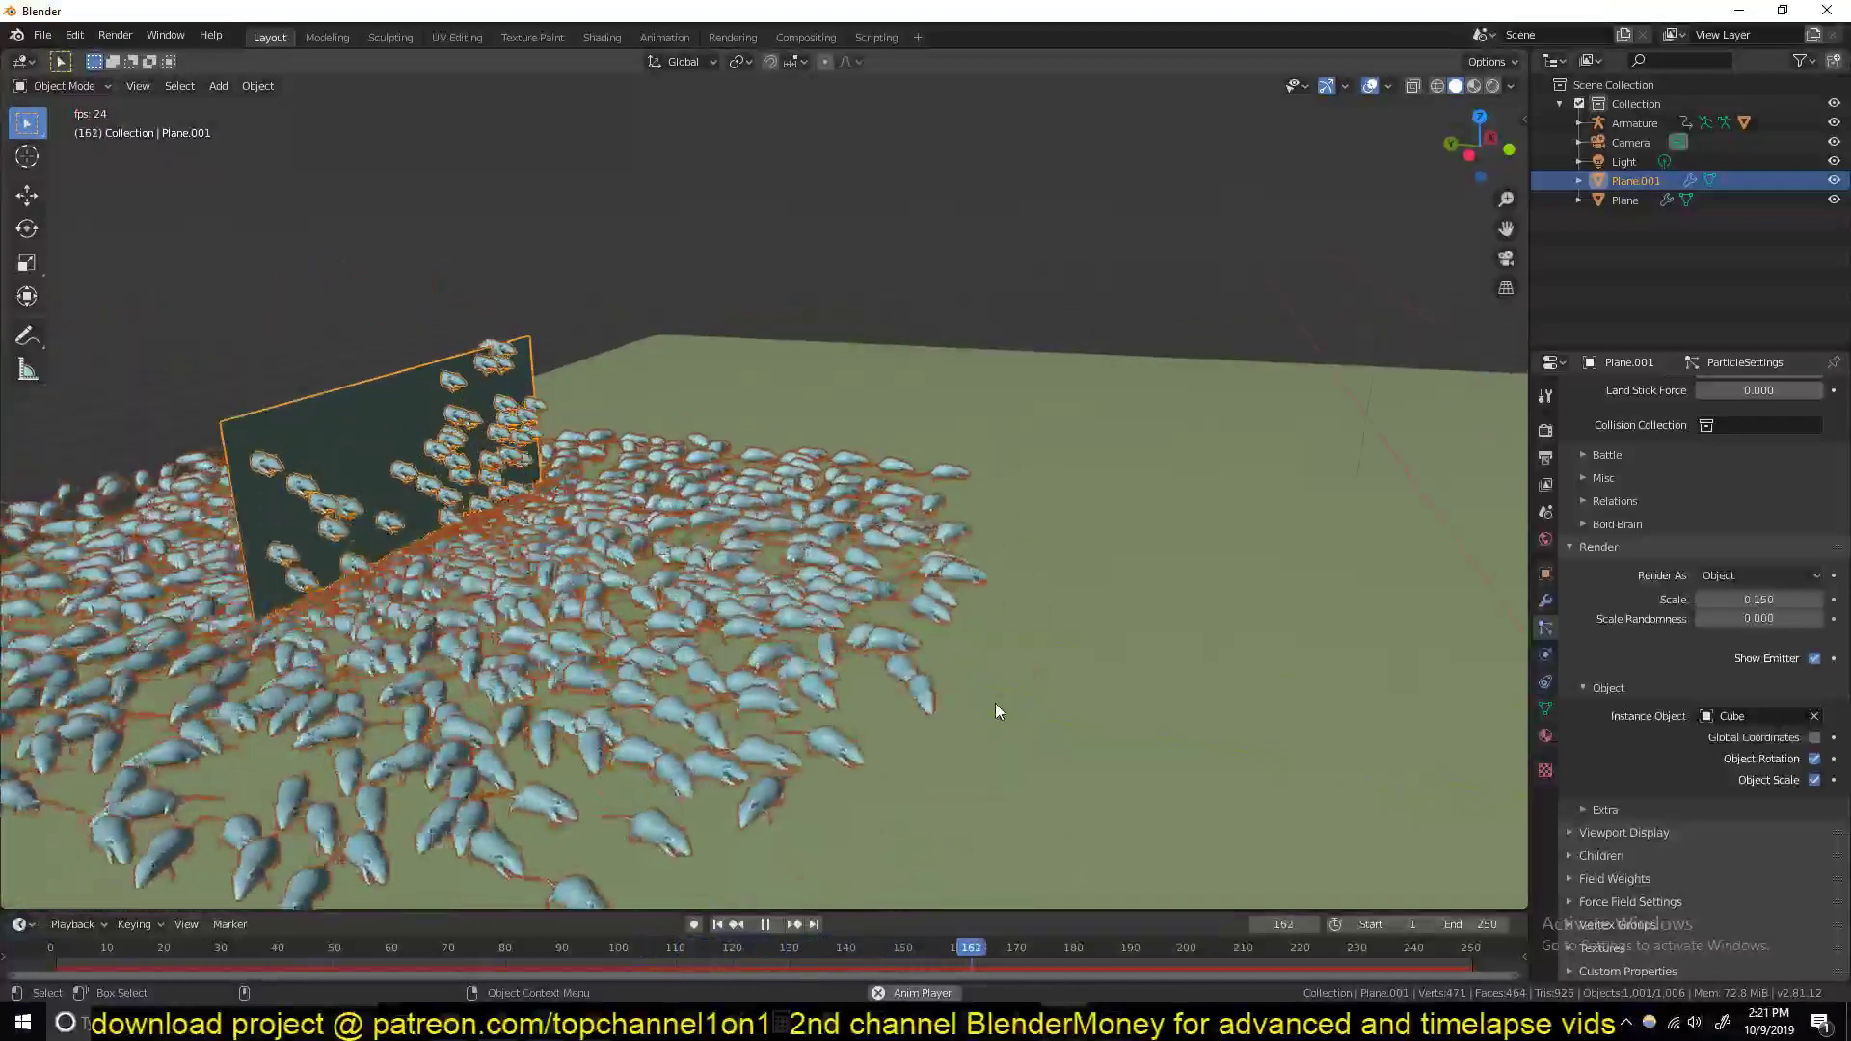
scroll(692, 715, down, 5)
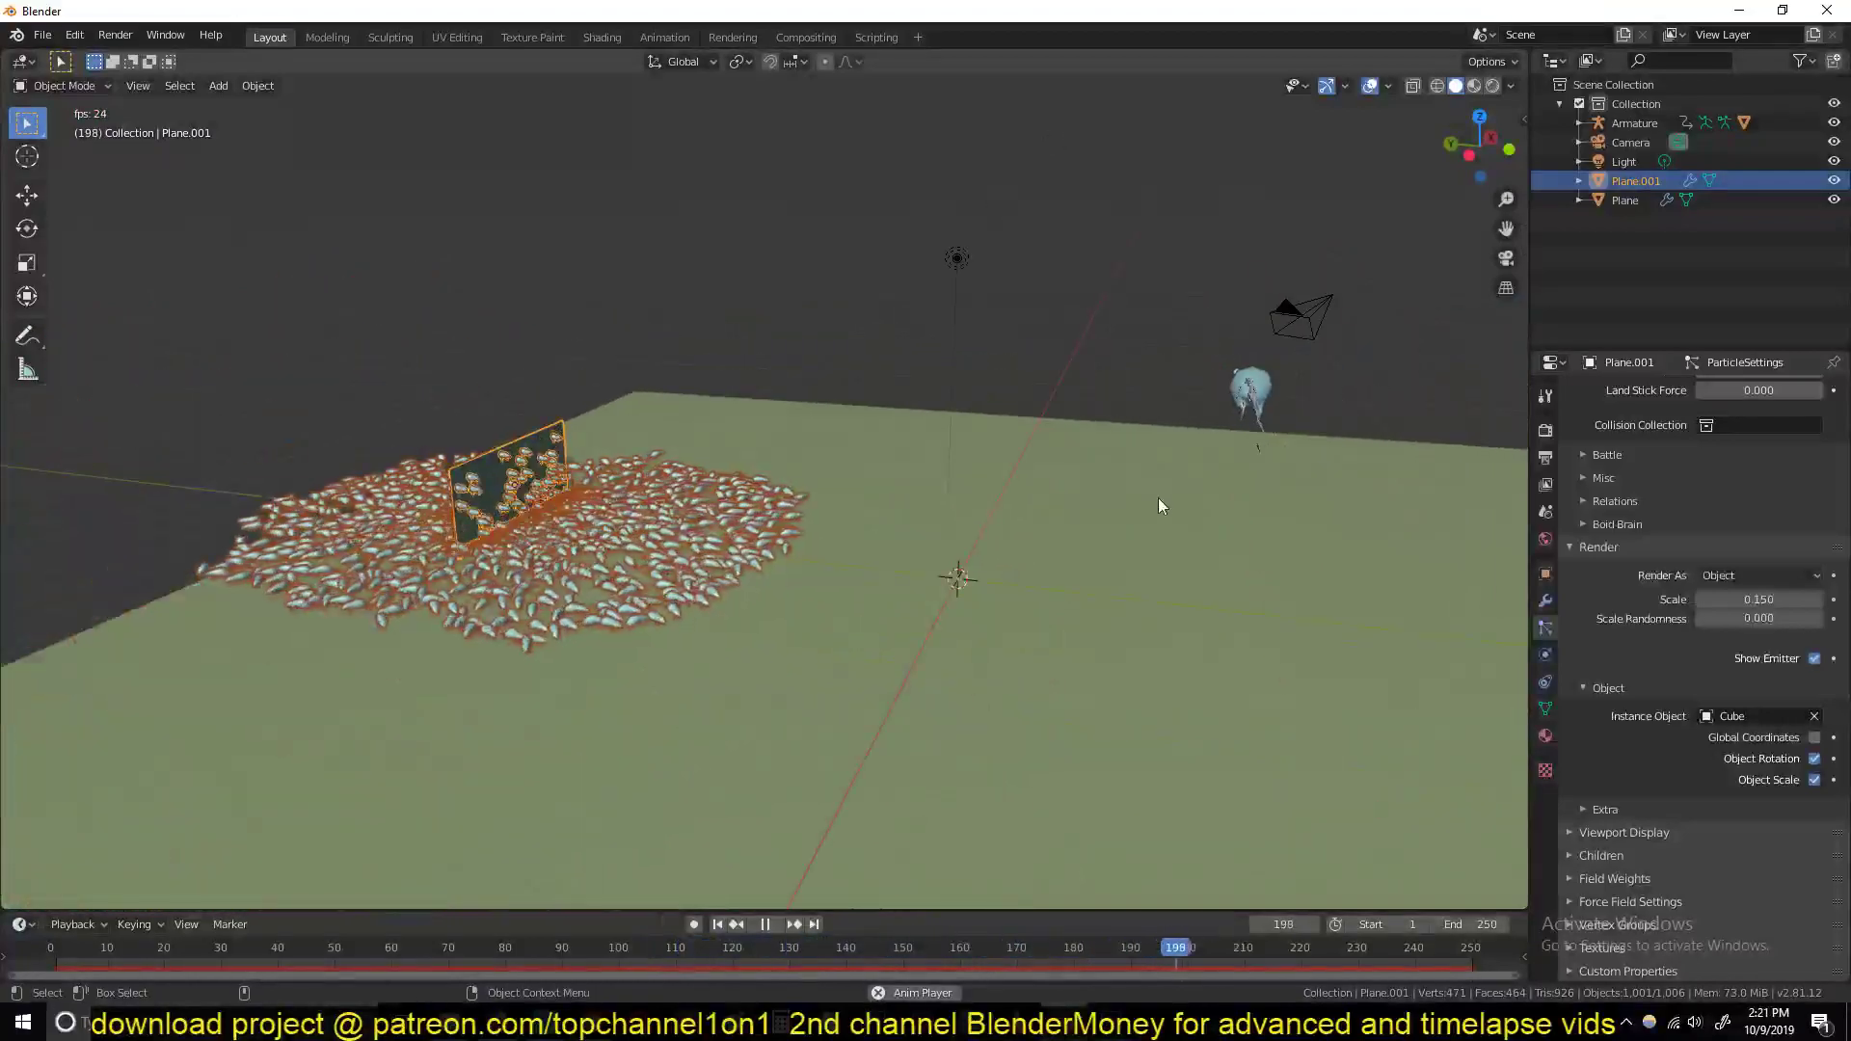
click(1264, 374)
scroll(1280, 493, up, 3)
Rotate the rat model about the global Z axis
key(r)
key(z)
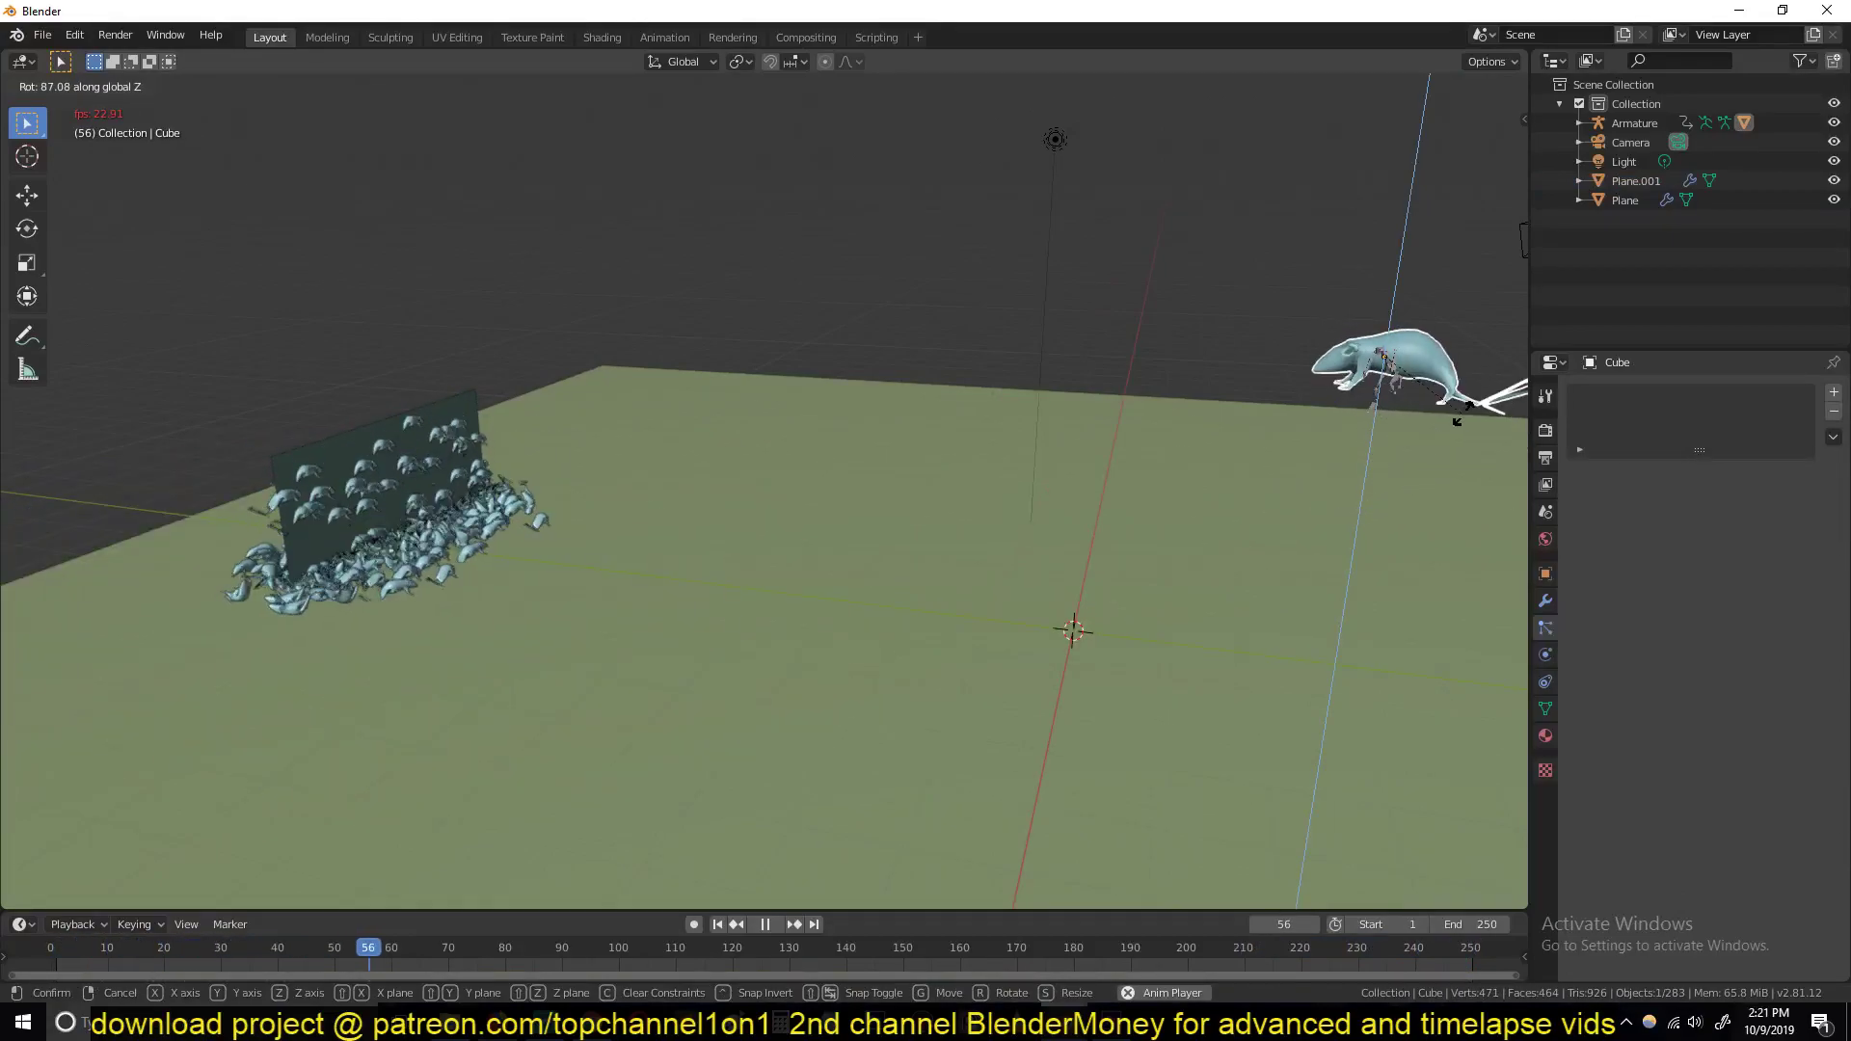
click(846, 589)
scroll(843, 593, up, 4)
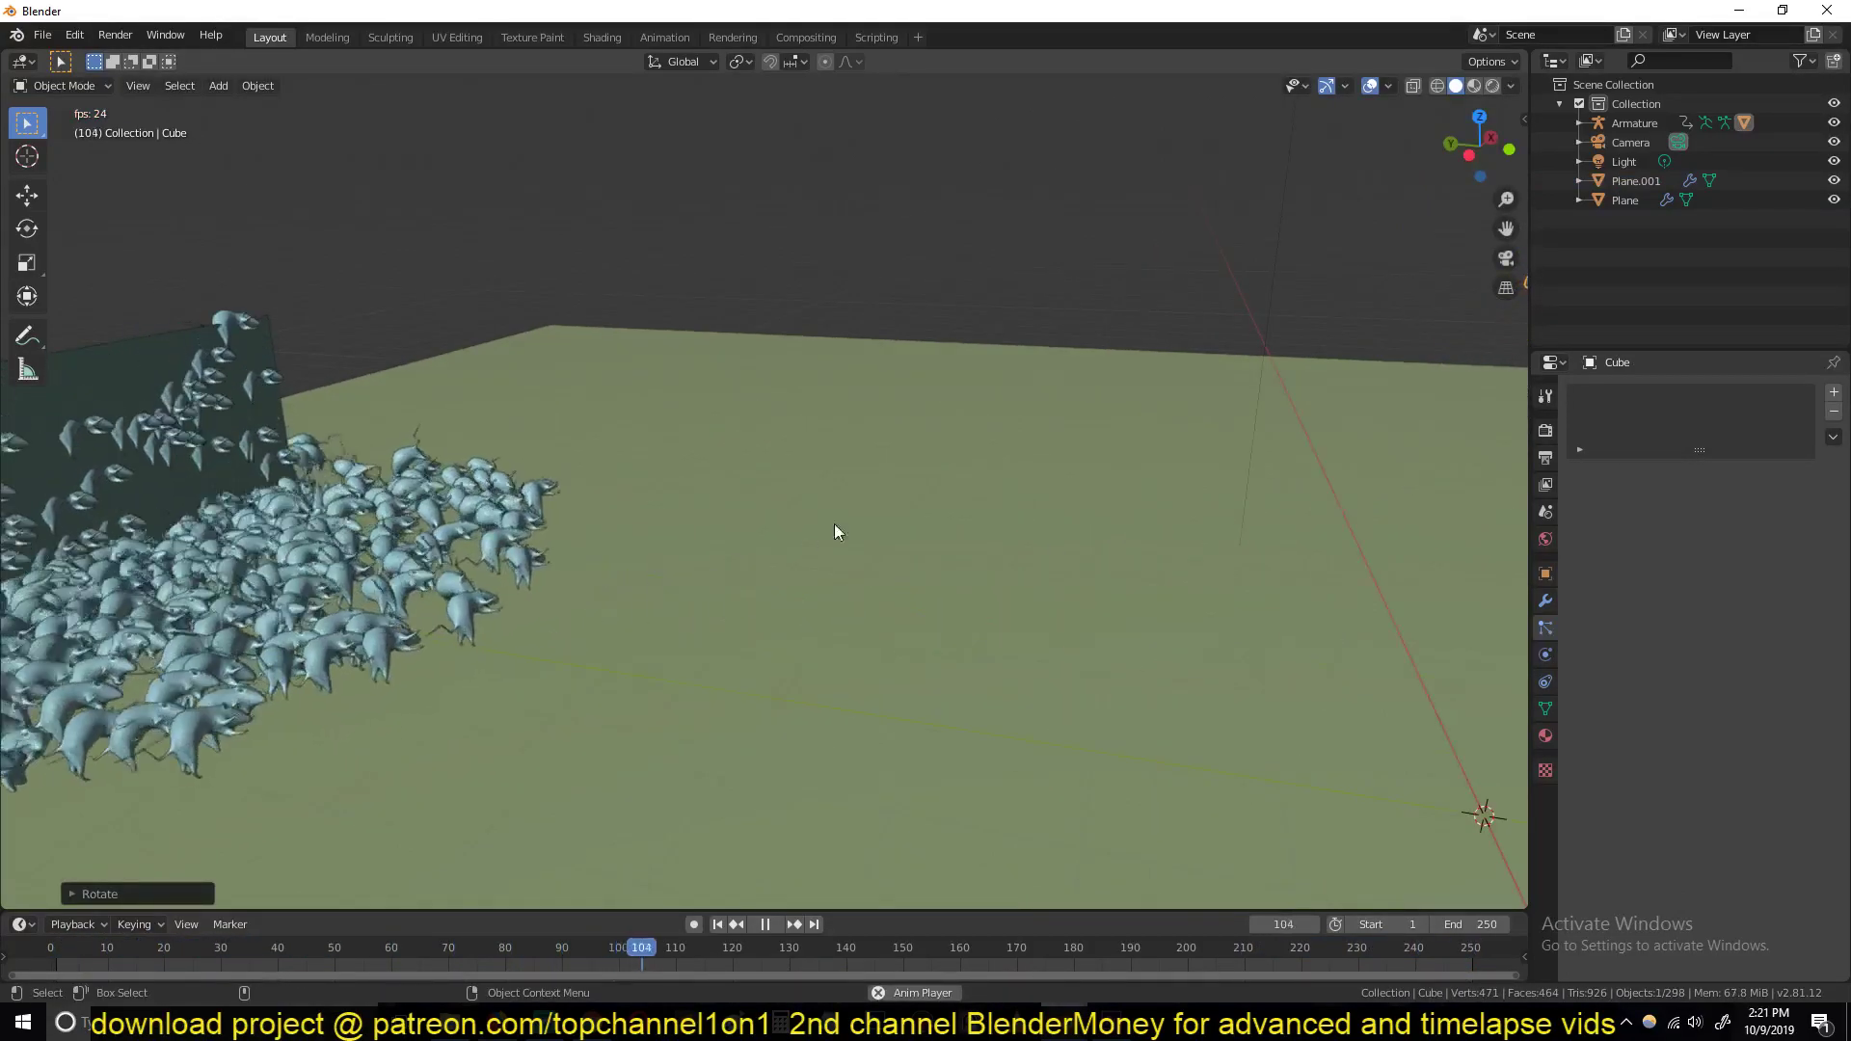
scroll(867, 521, down, 5)
Rotate the rat's armature about the Z axis as well, then orbit around the swarm
click(1403, 402)
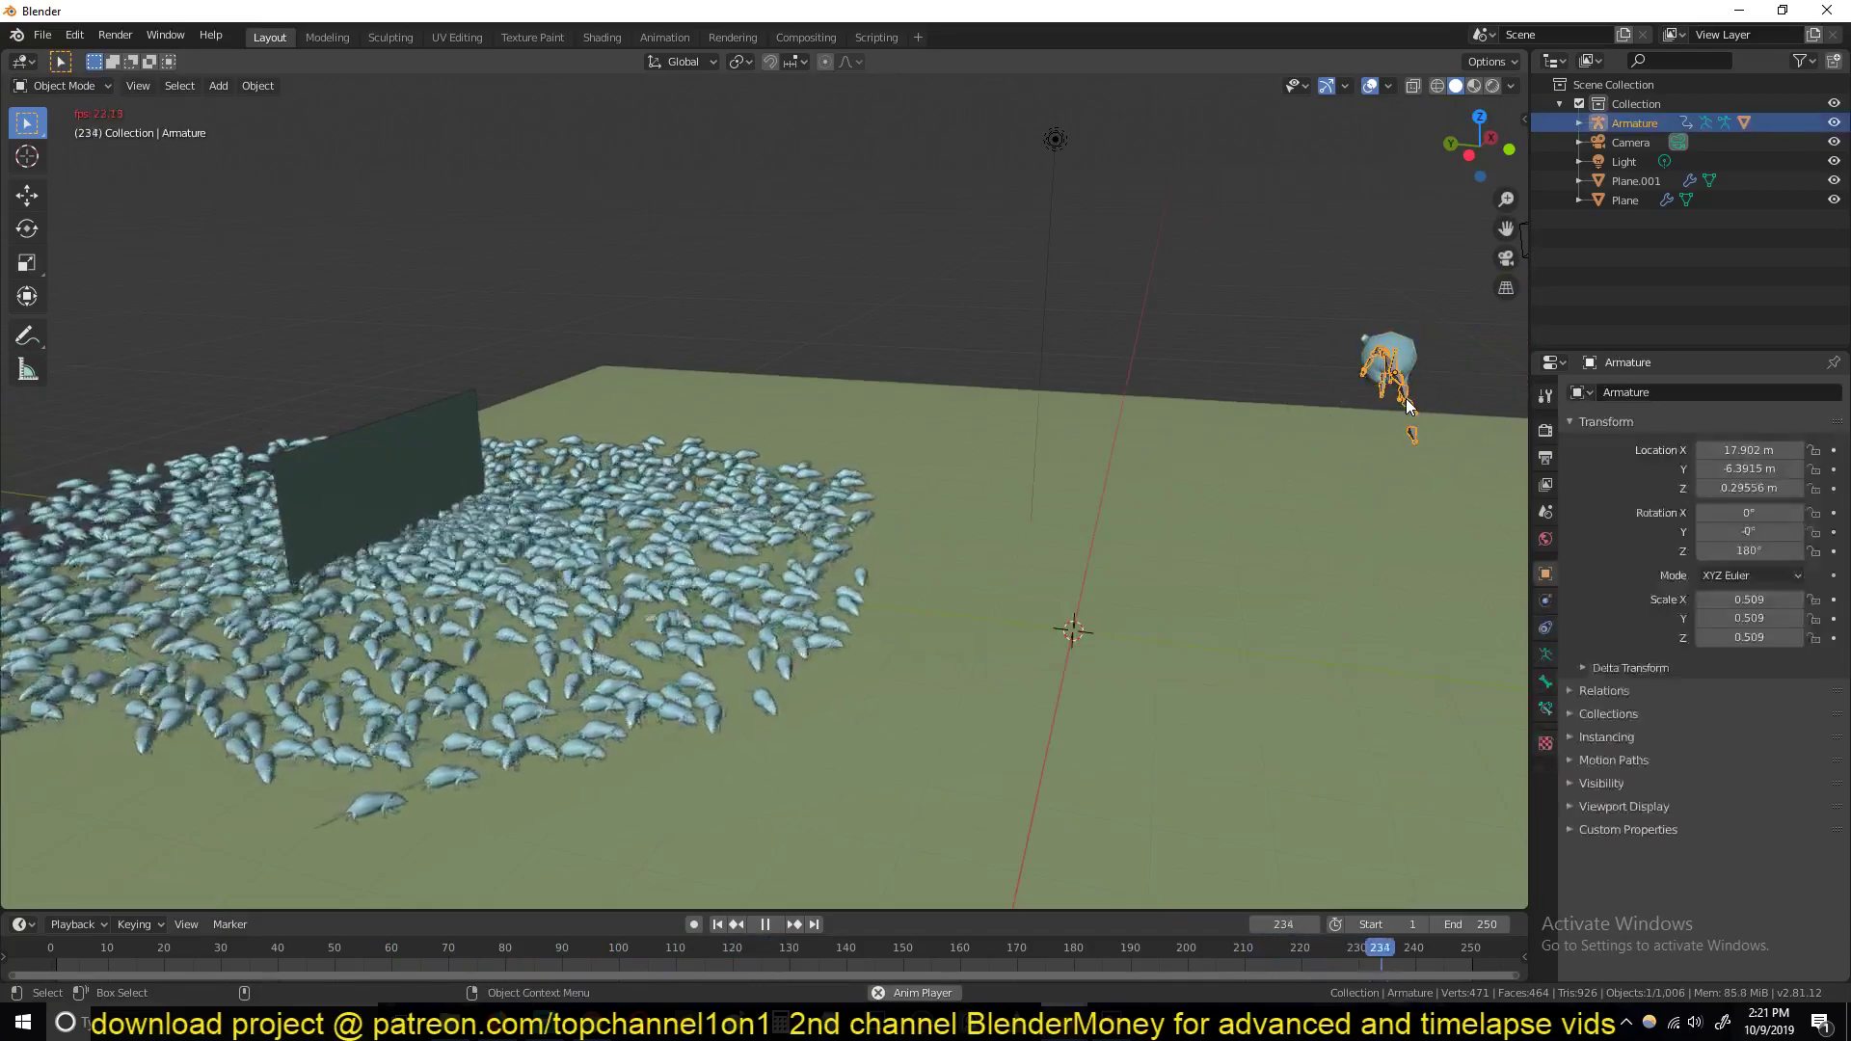
click(1414, 355)
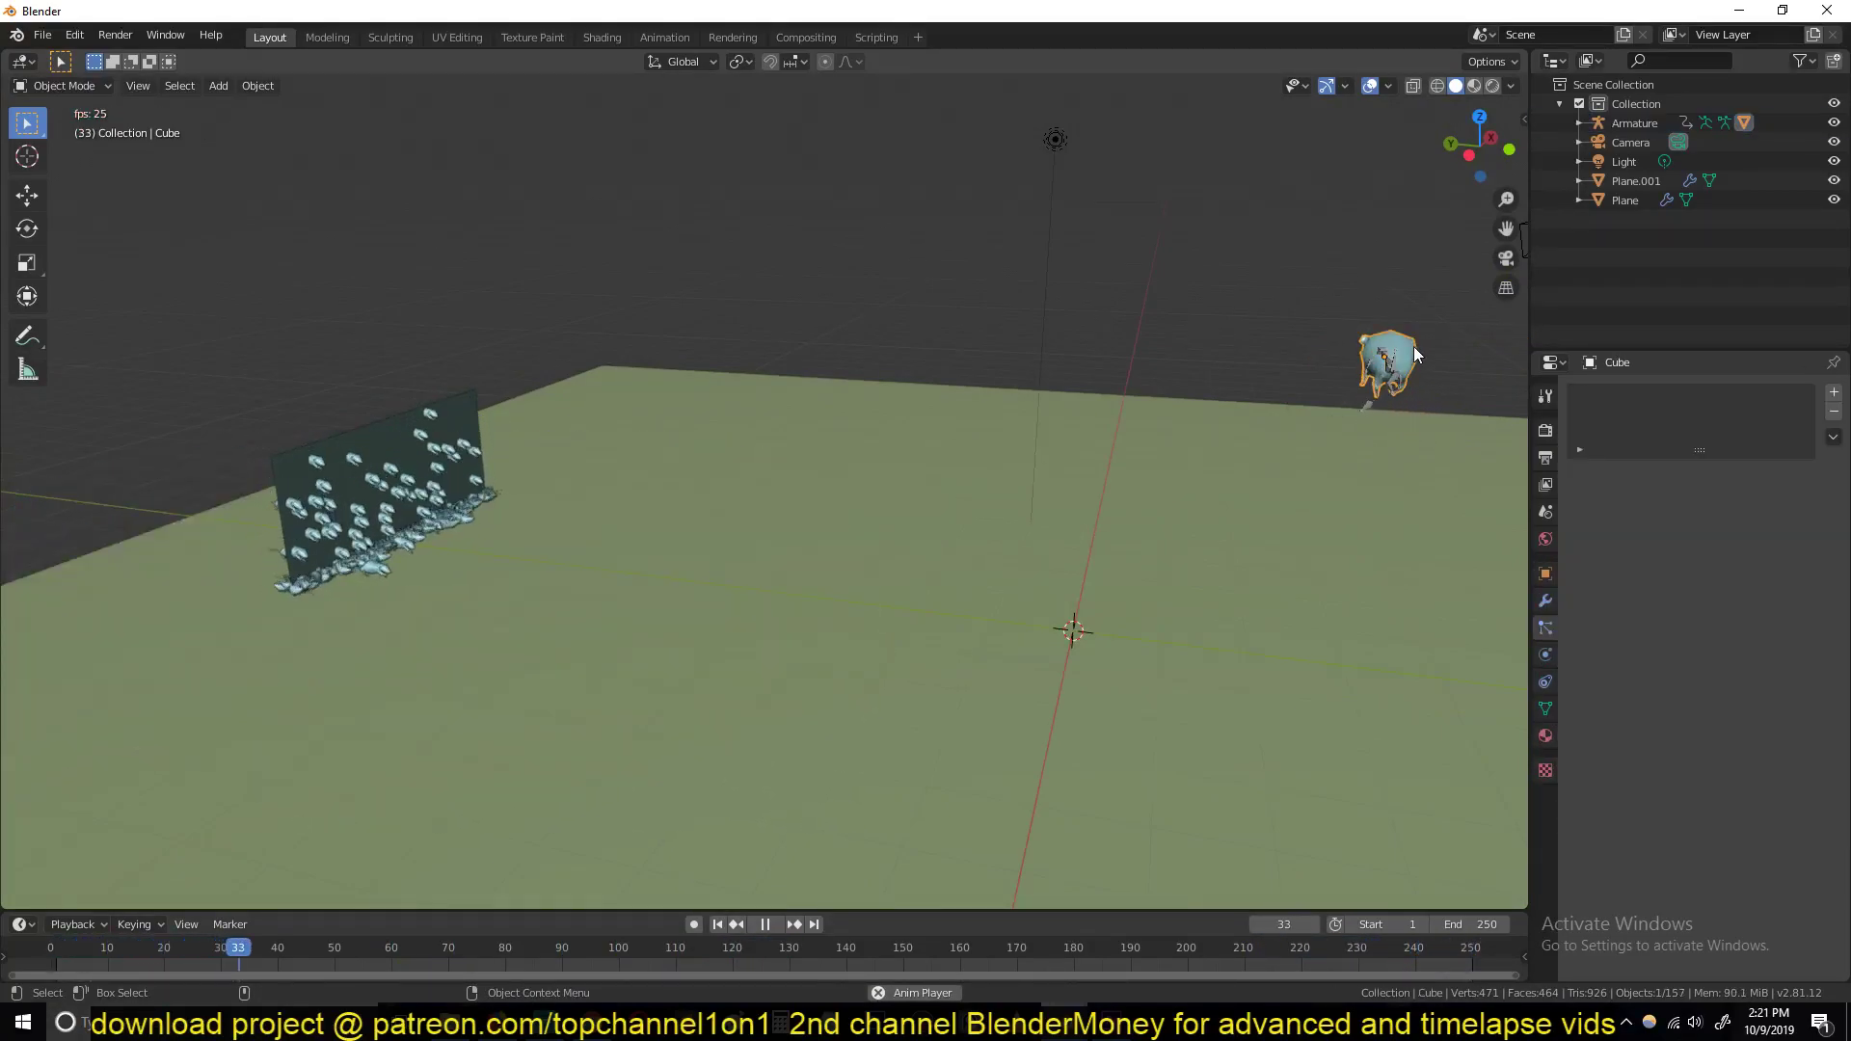
click(1407, 394)
key(r)
key(z)
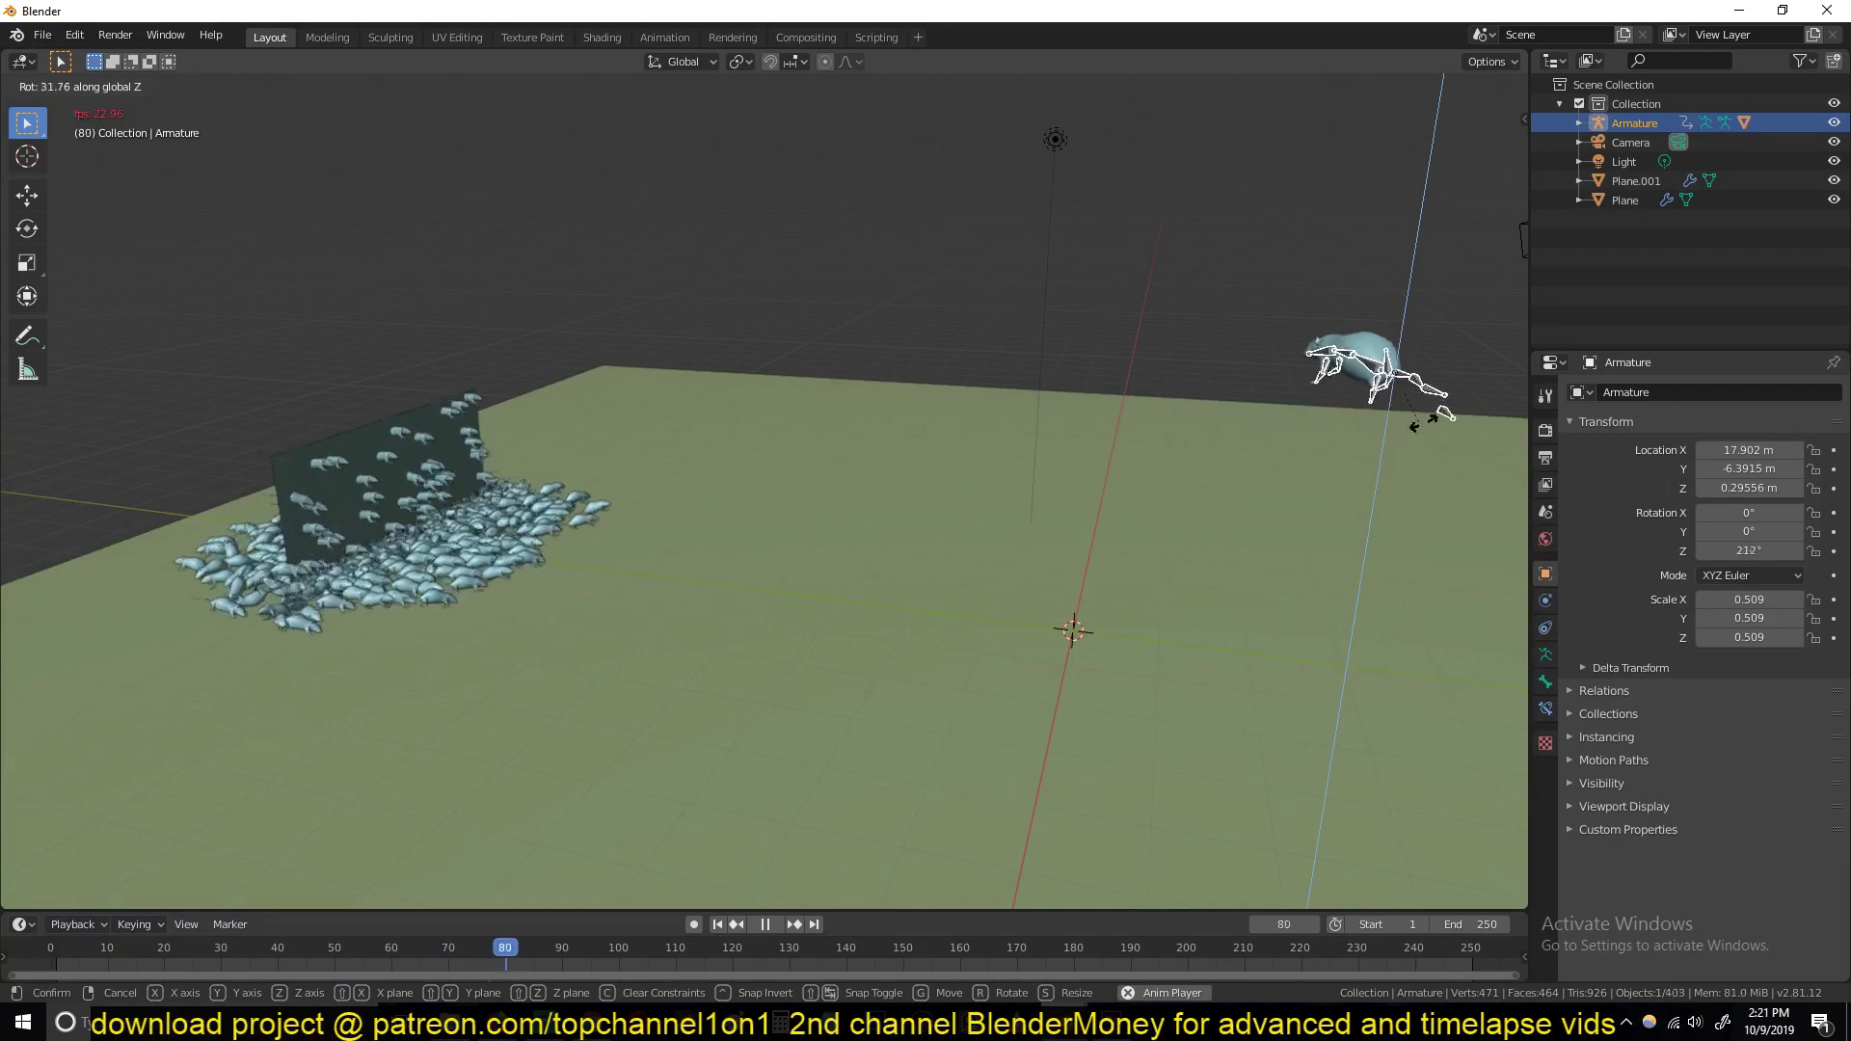
click(1427, 386)
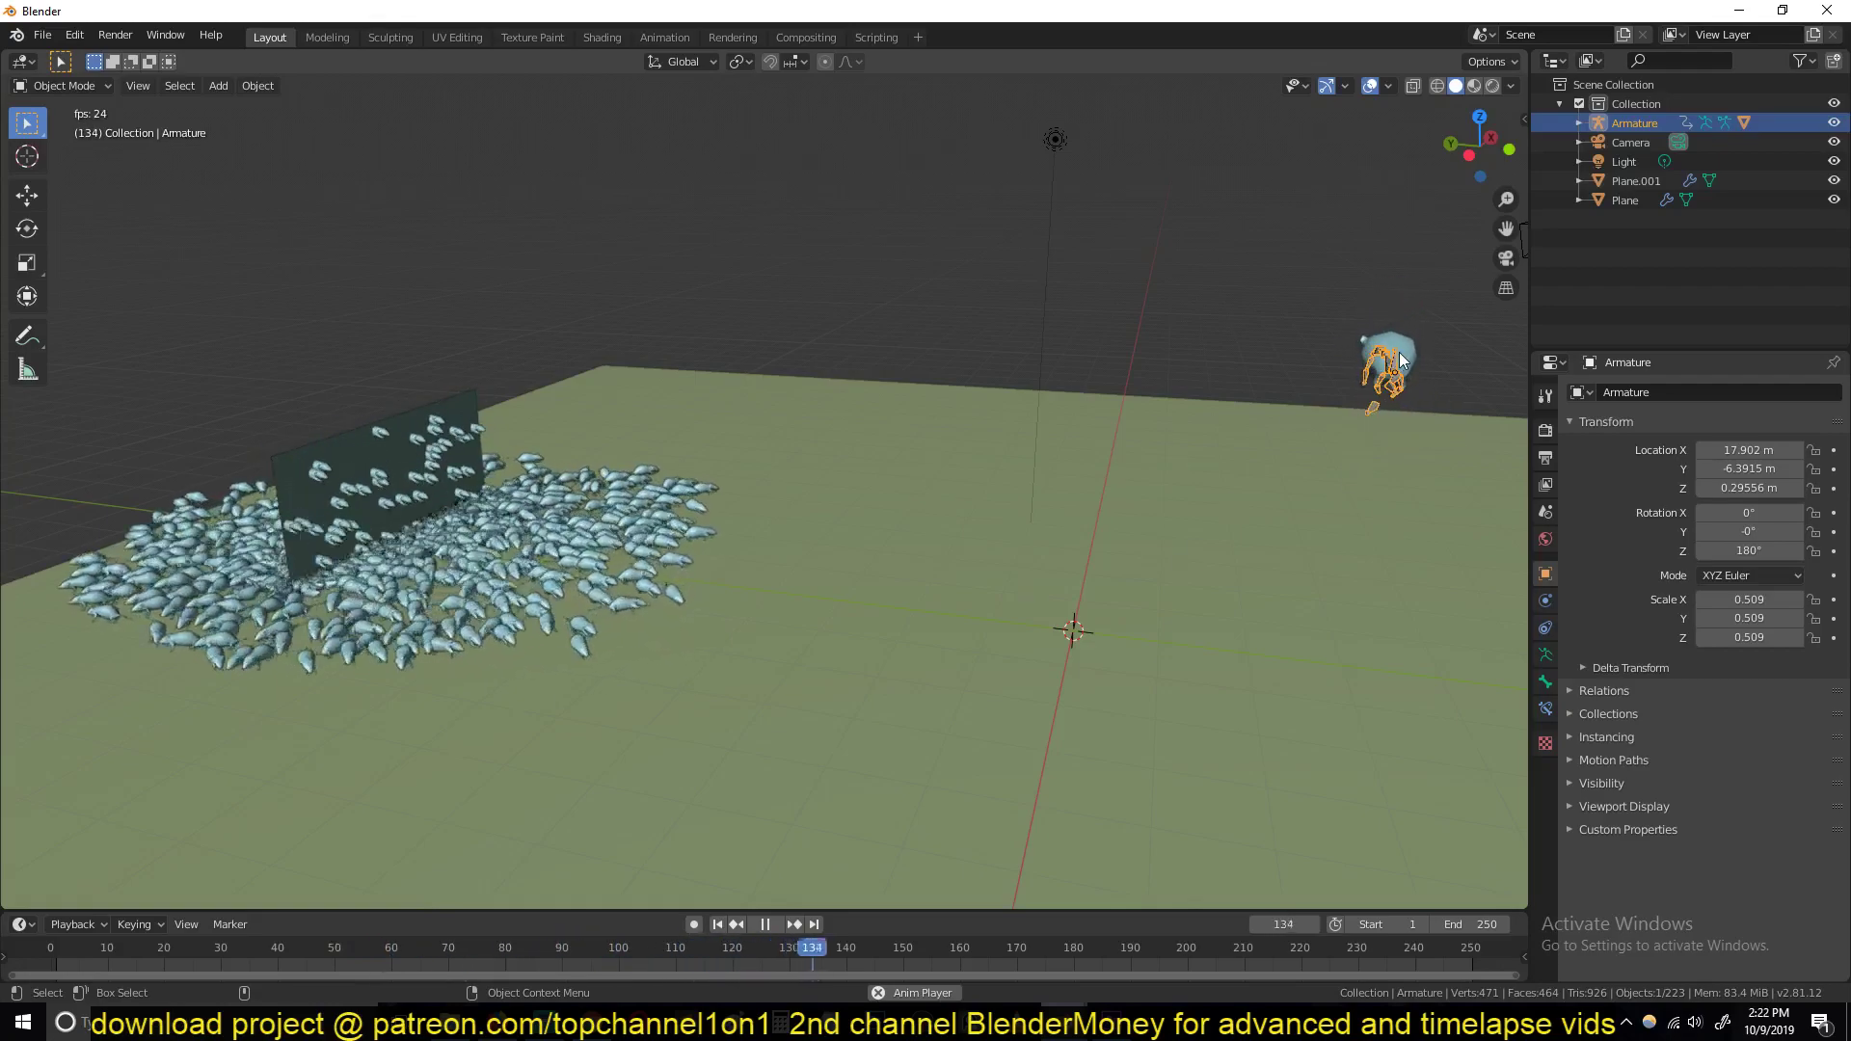
scroll(670, 678, up, 4)
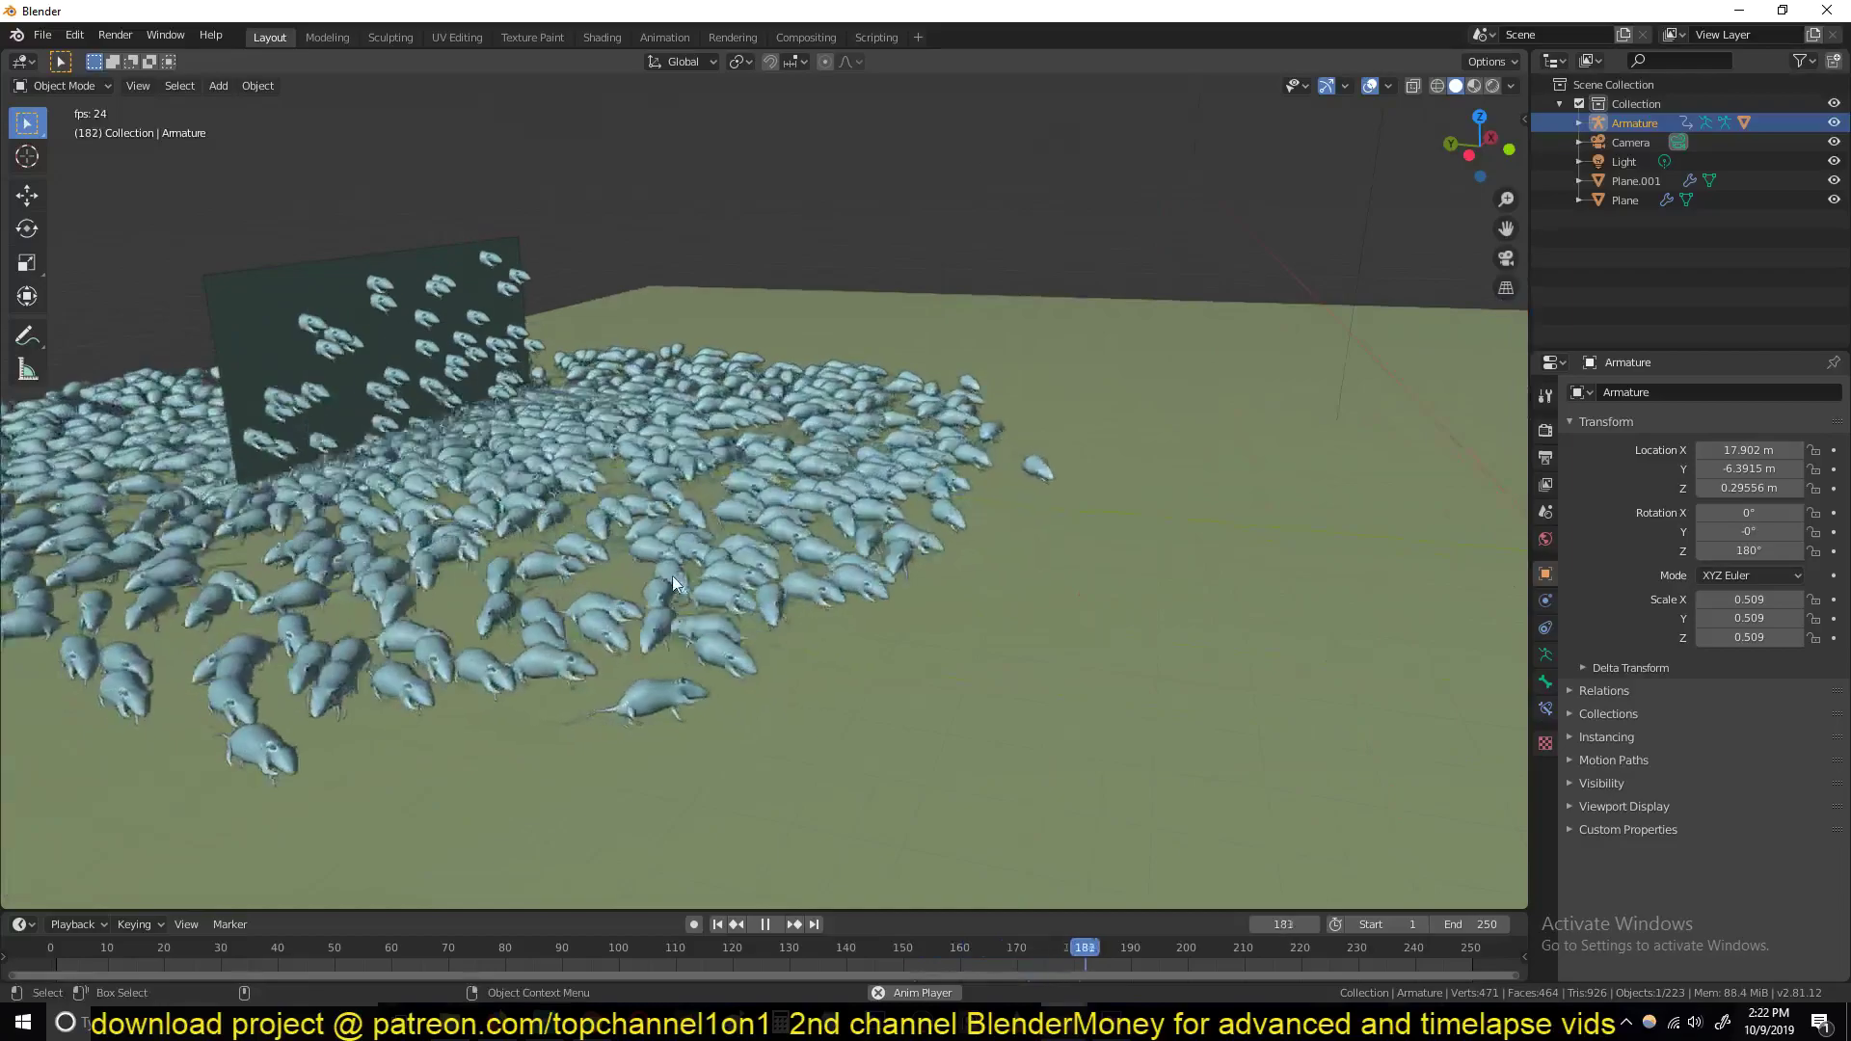
scroll(686, 597, down, 3)
middle_drag(686, 597, 870, 635)
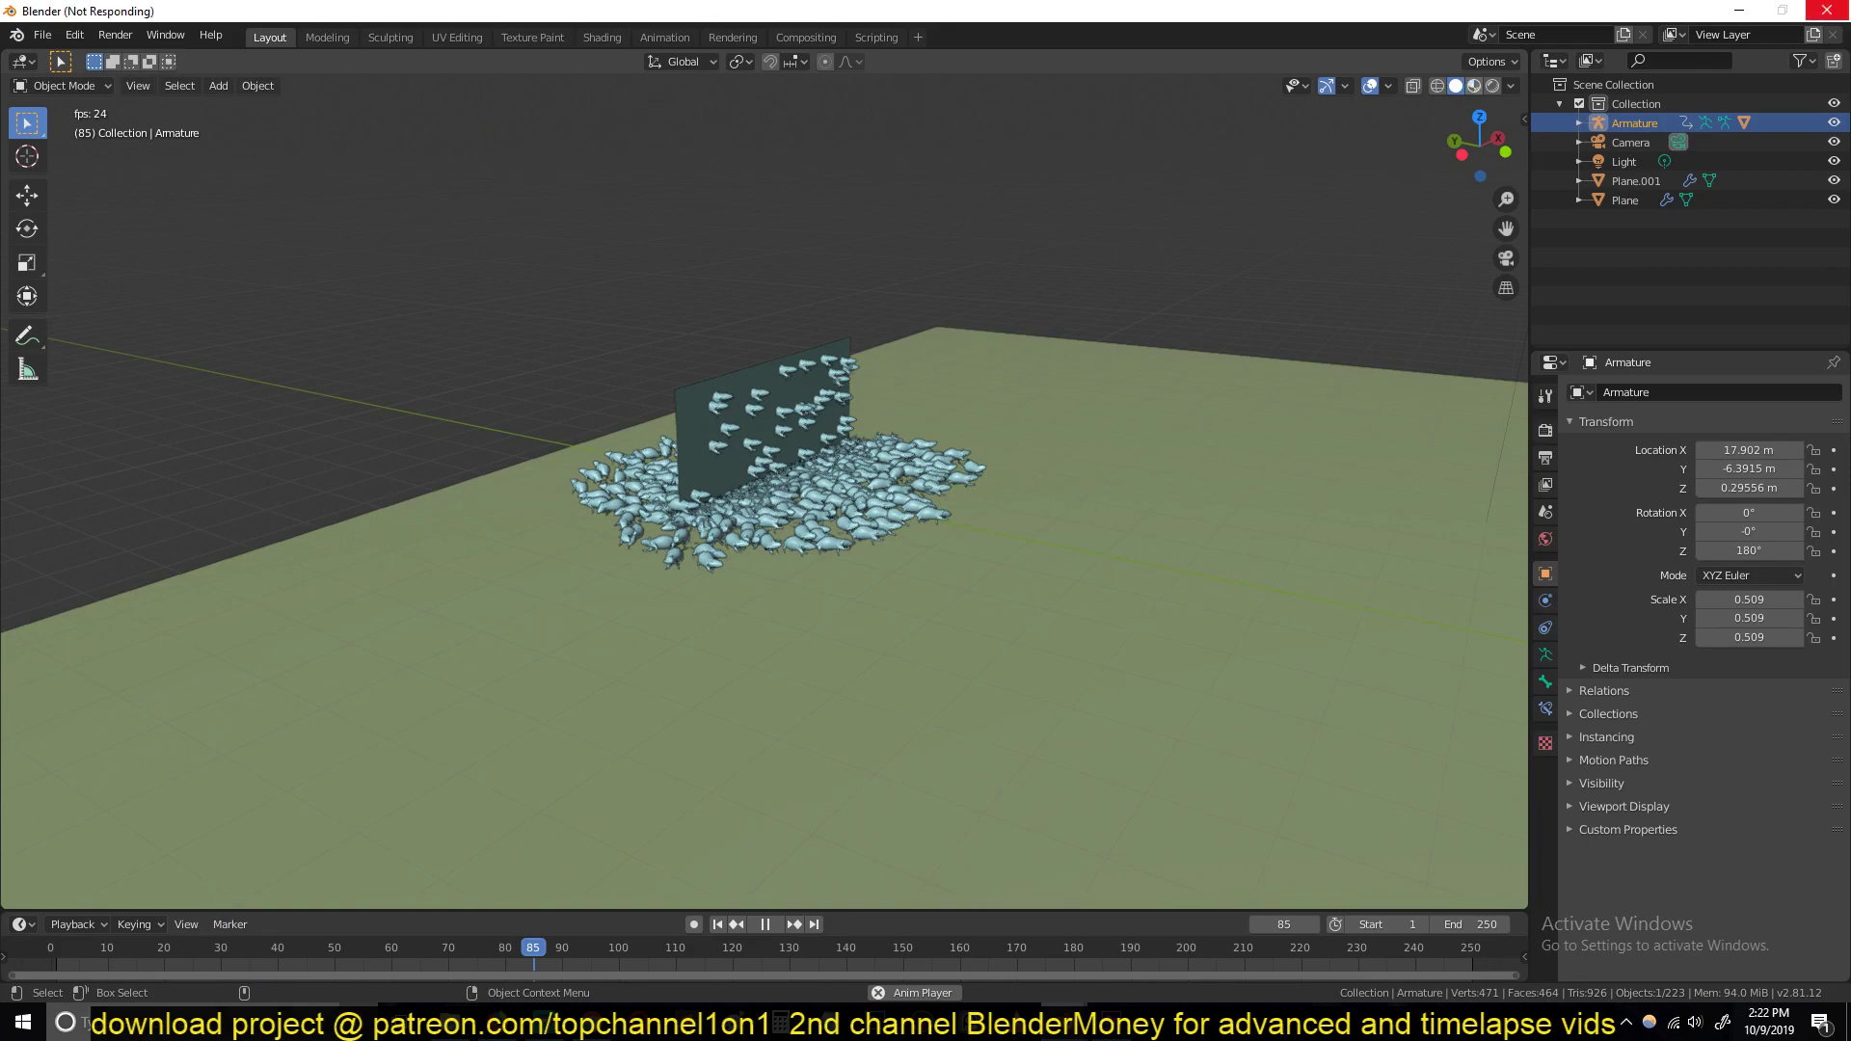
Switch to Material Preview shading and play the animation to see the brown-furred rats
mouse_move(498, 1021)
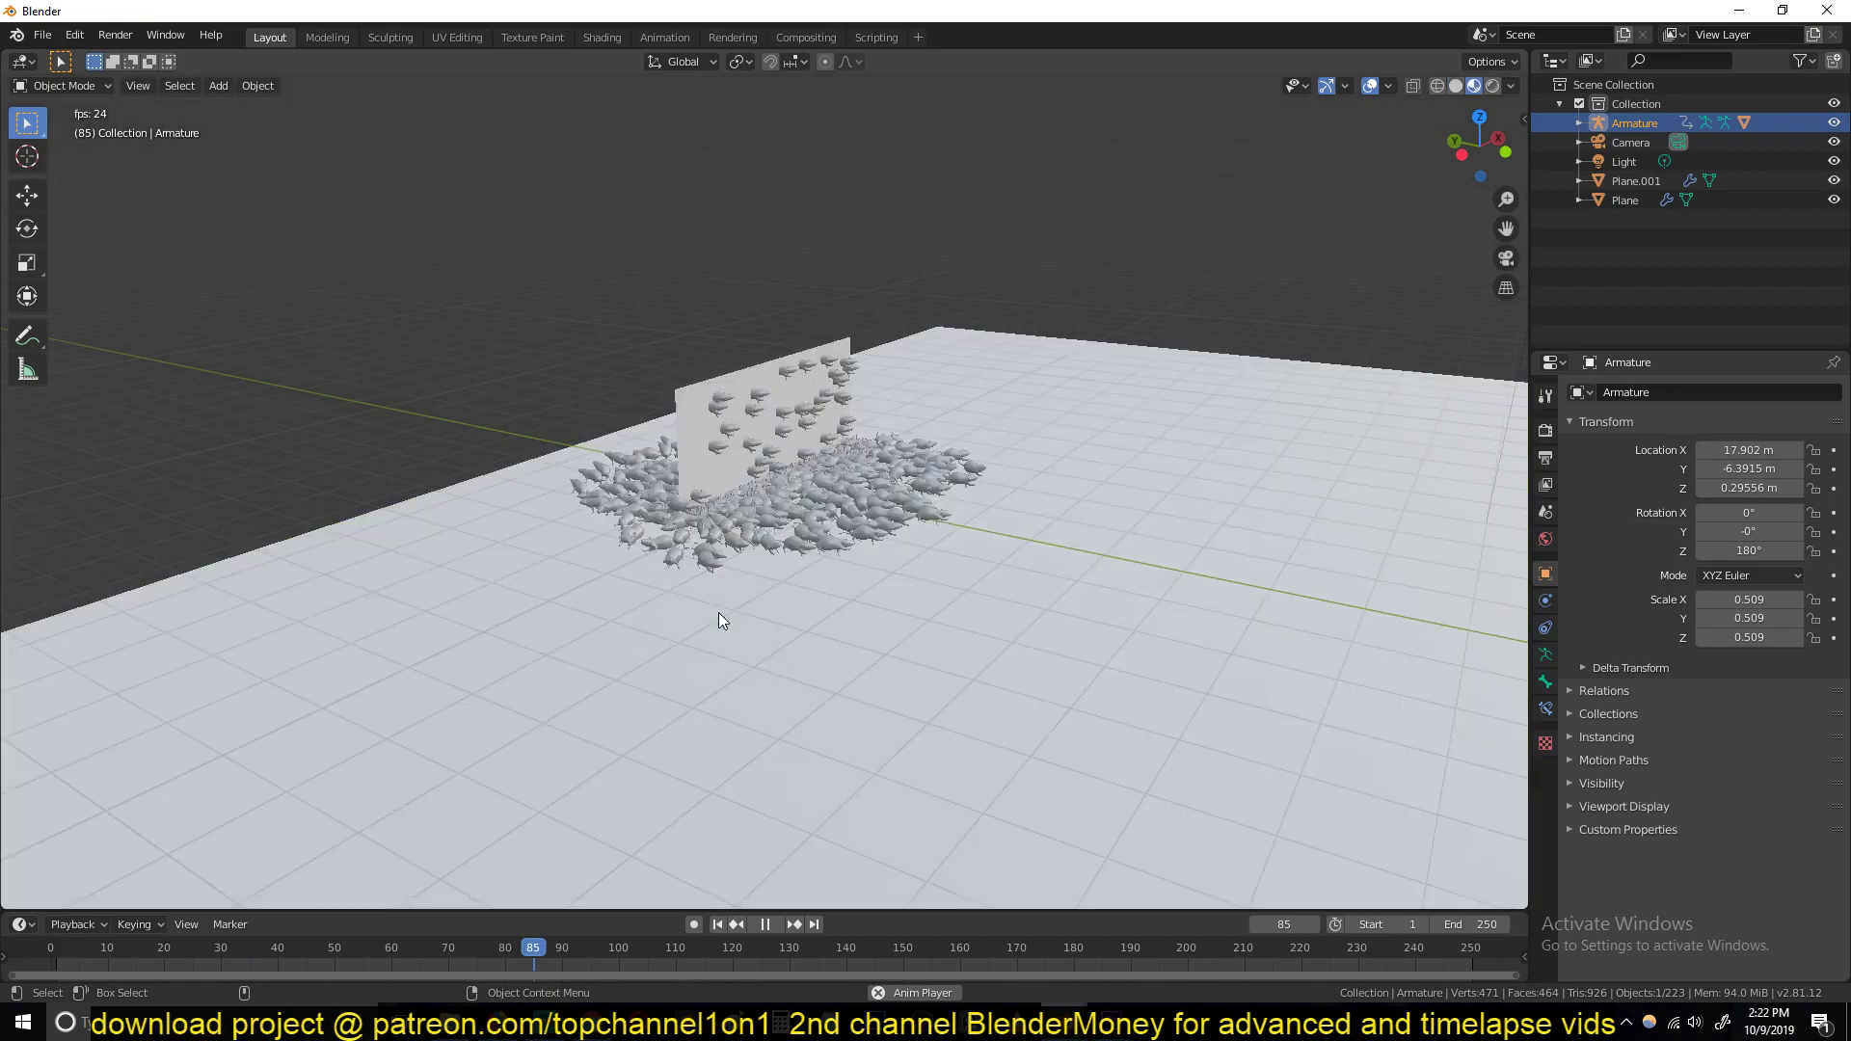
key(space)
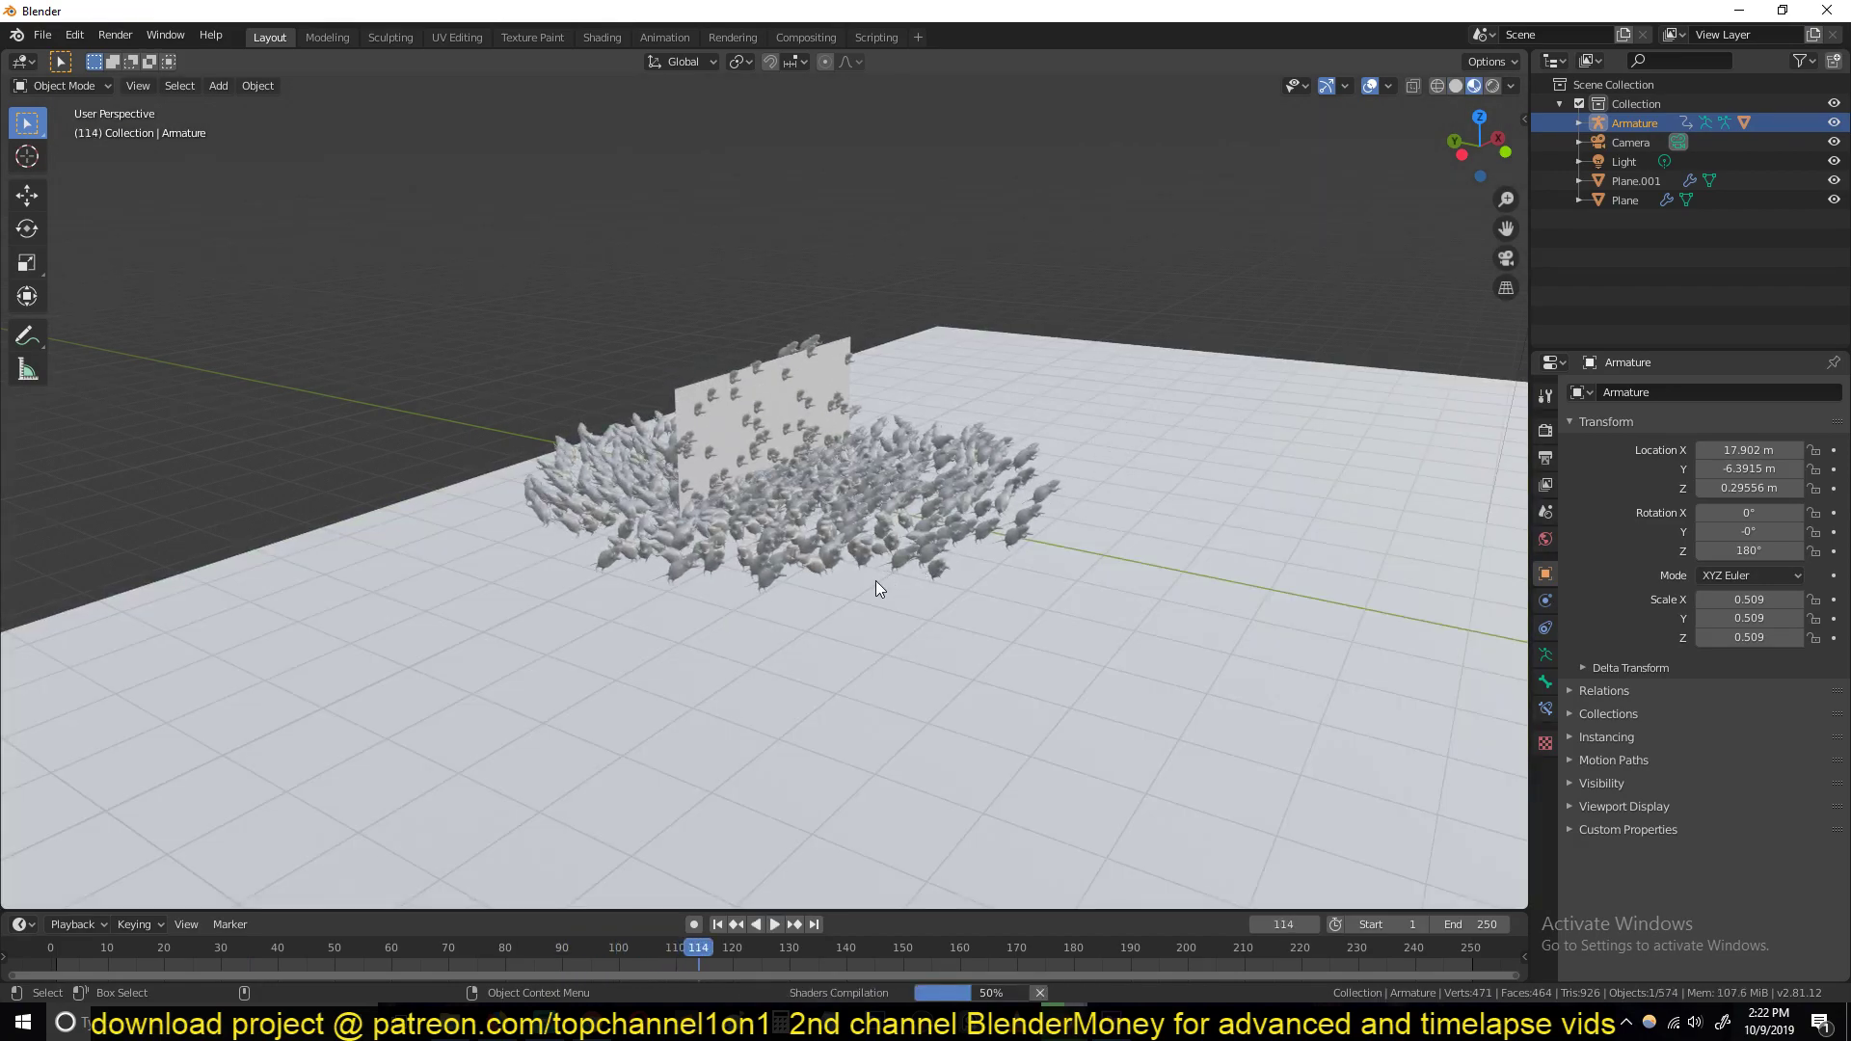
key(space)
scroll(876, 587, up, 5)
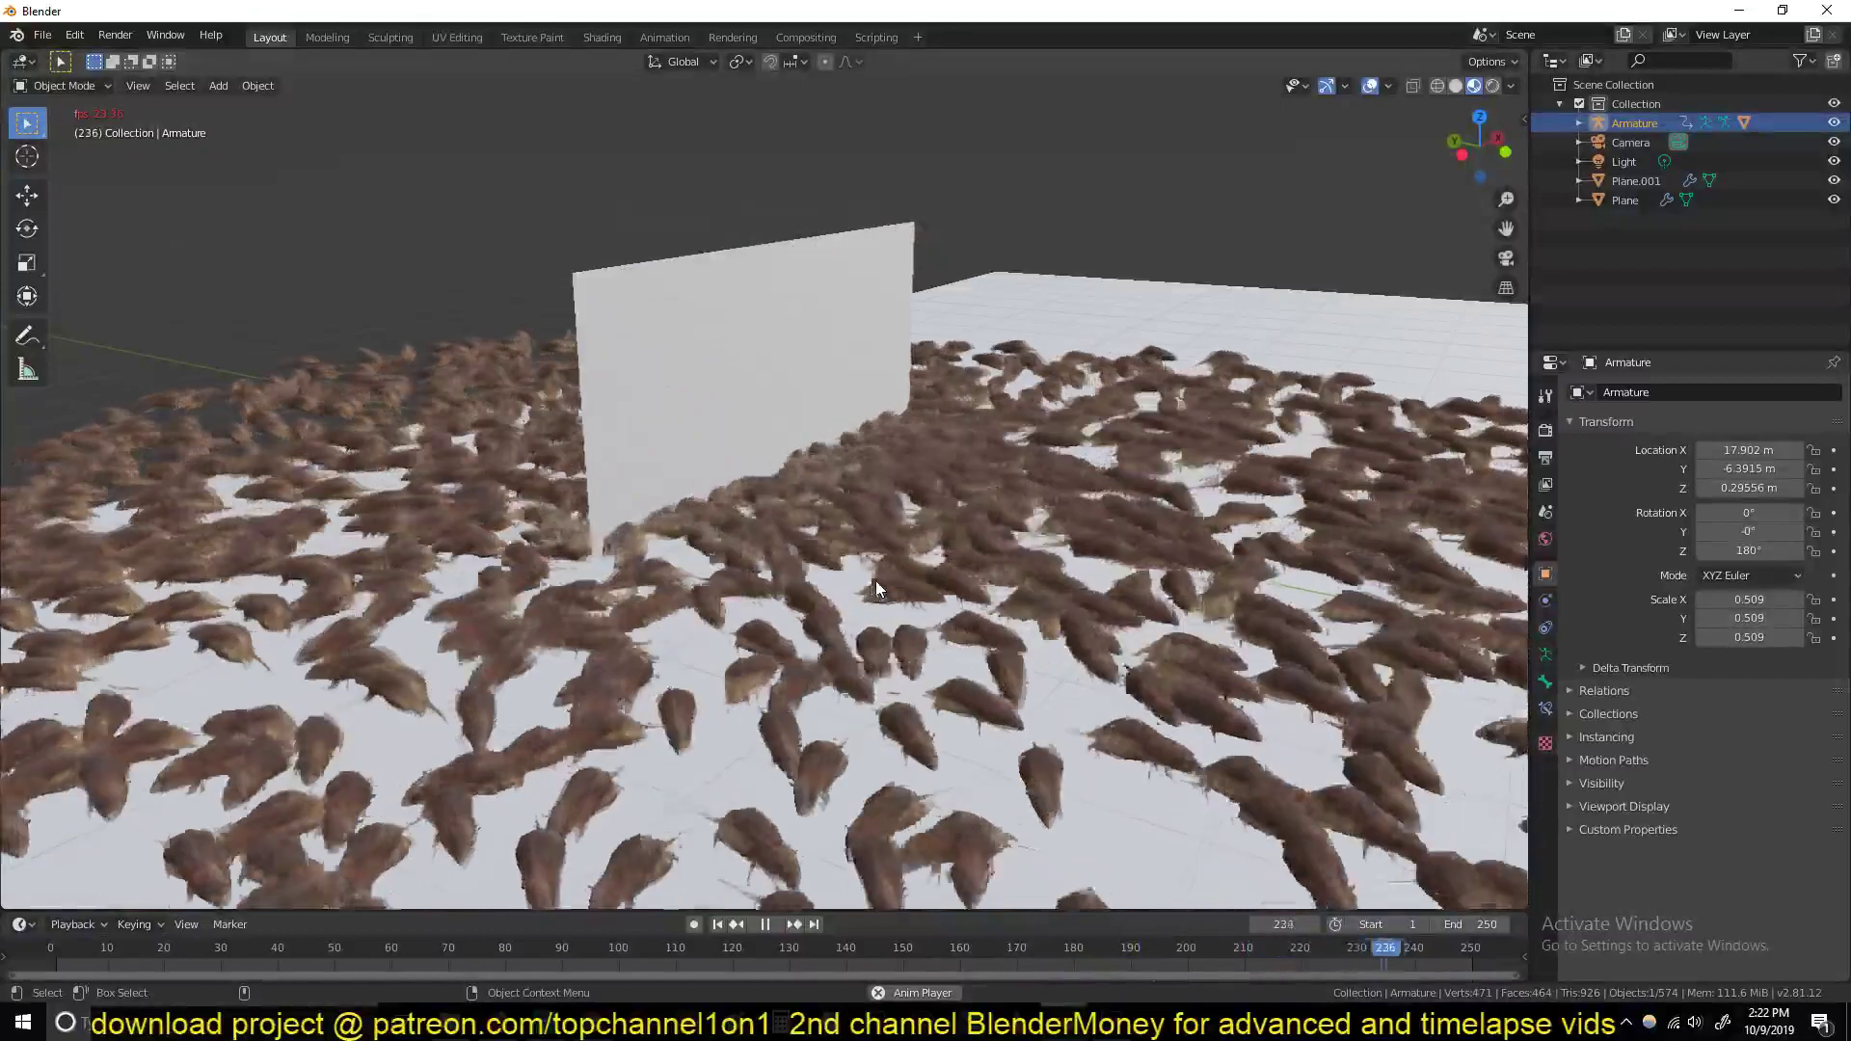
scroll(865, 511, down, 3)
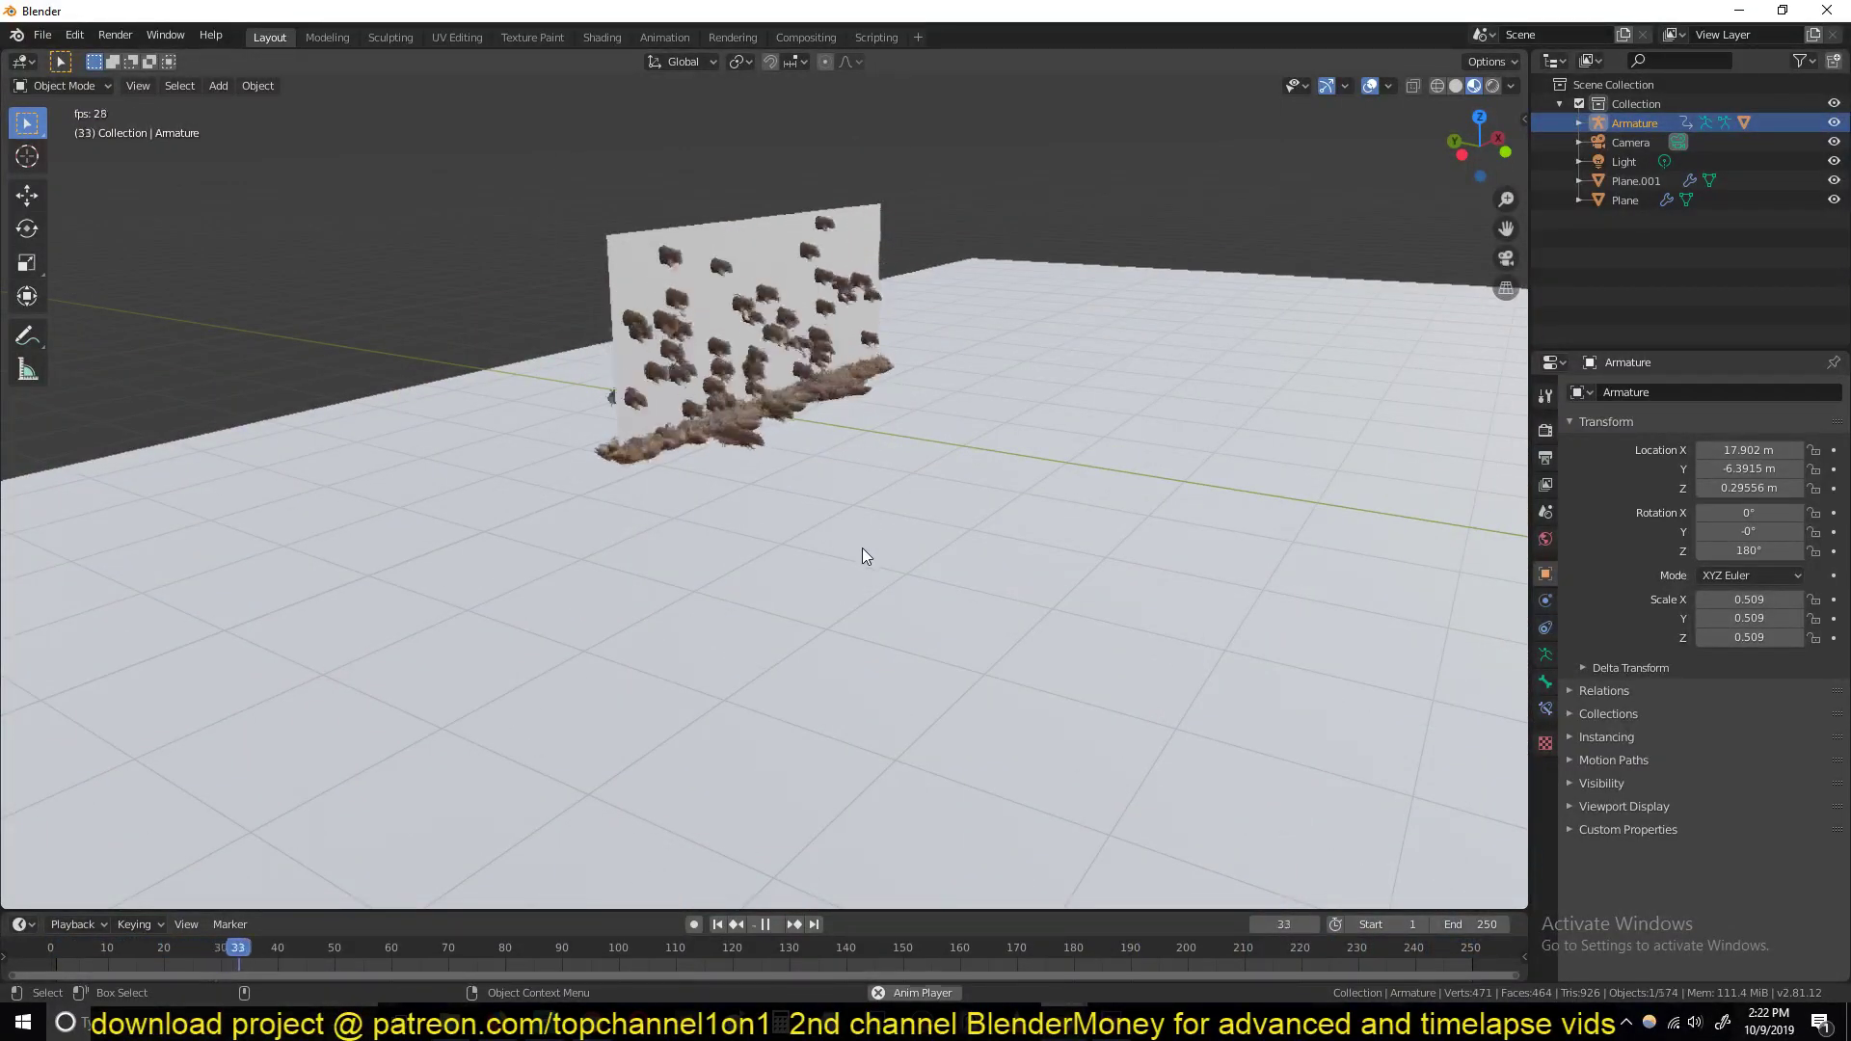
Add a torus, scale it up, and stand it upright with a 90° Y rotation plus a Z turn
key(space)
middle_drag(861, 547, 782, 596)
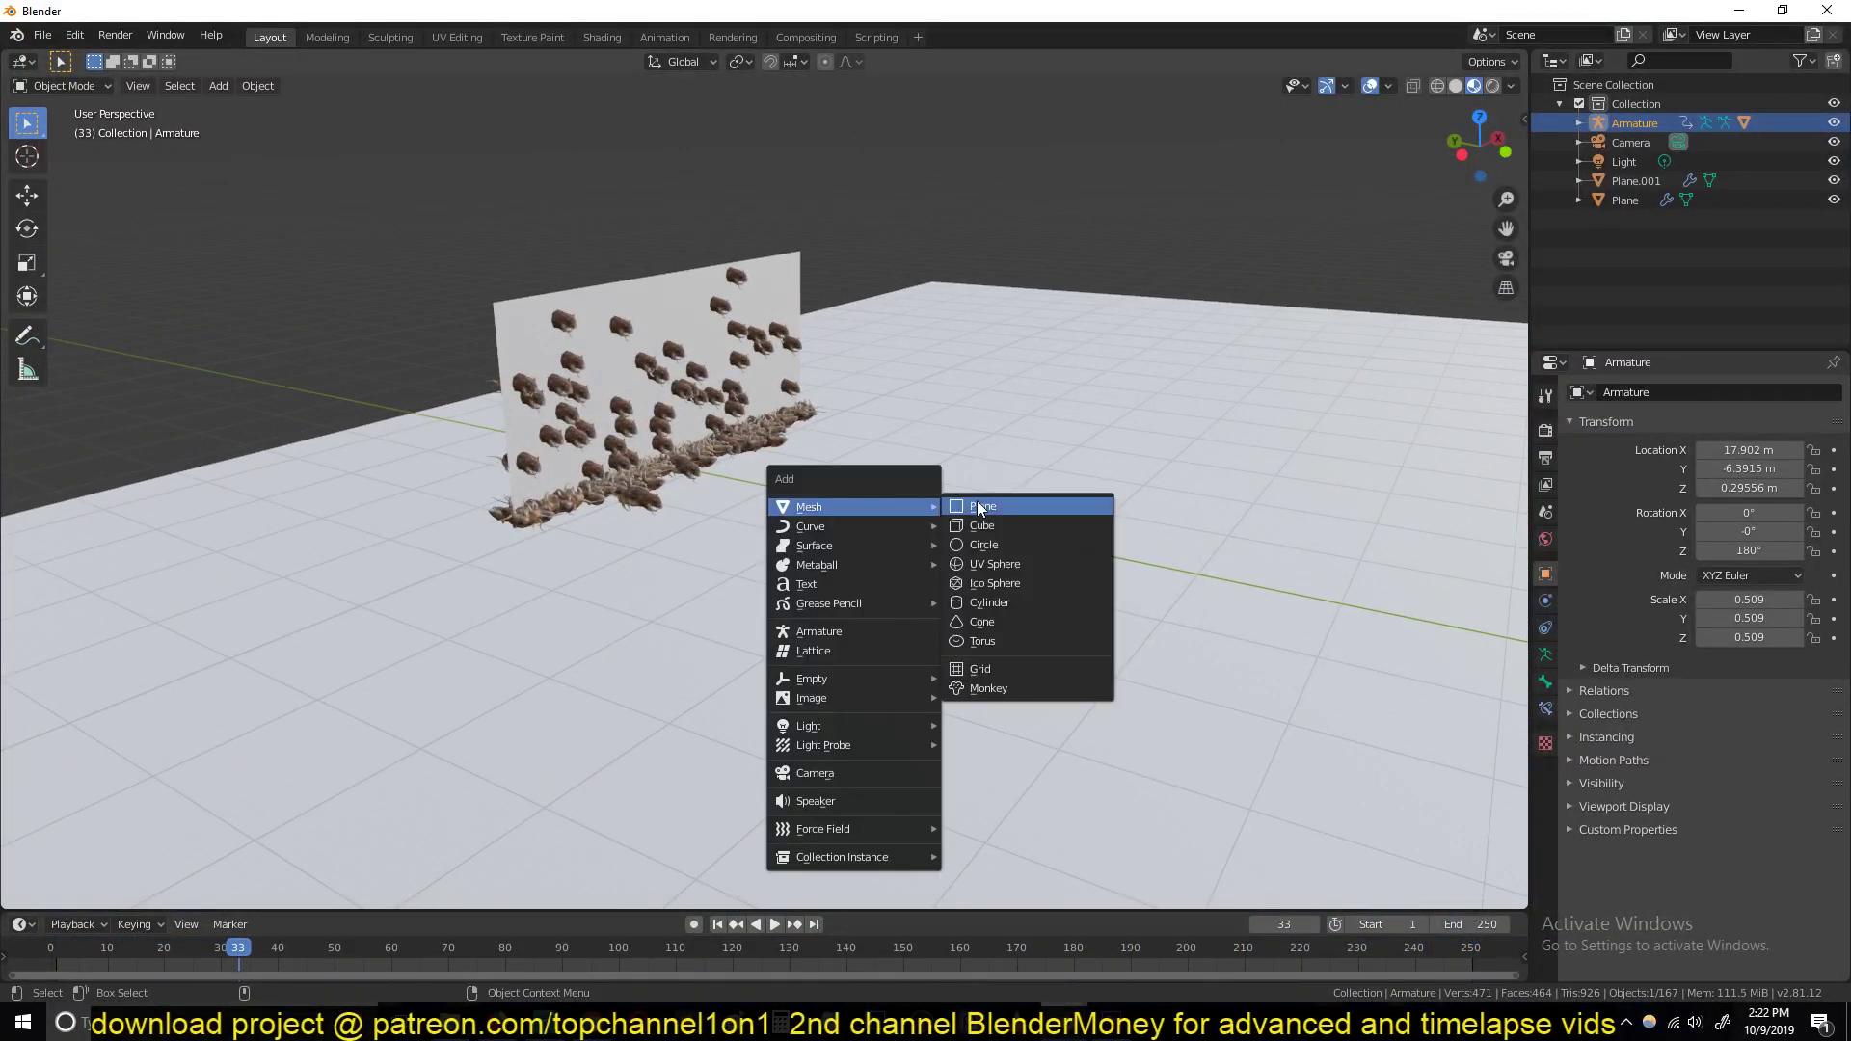
click(1009, 641)
scroll(970, 541, down, 3)
key(s)
click(1244, 777)
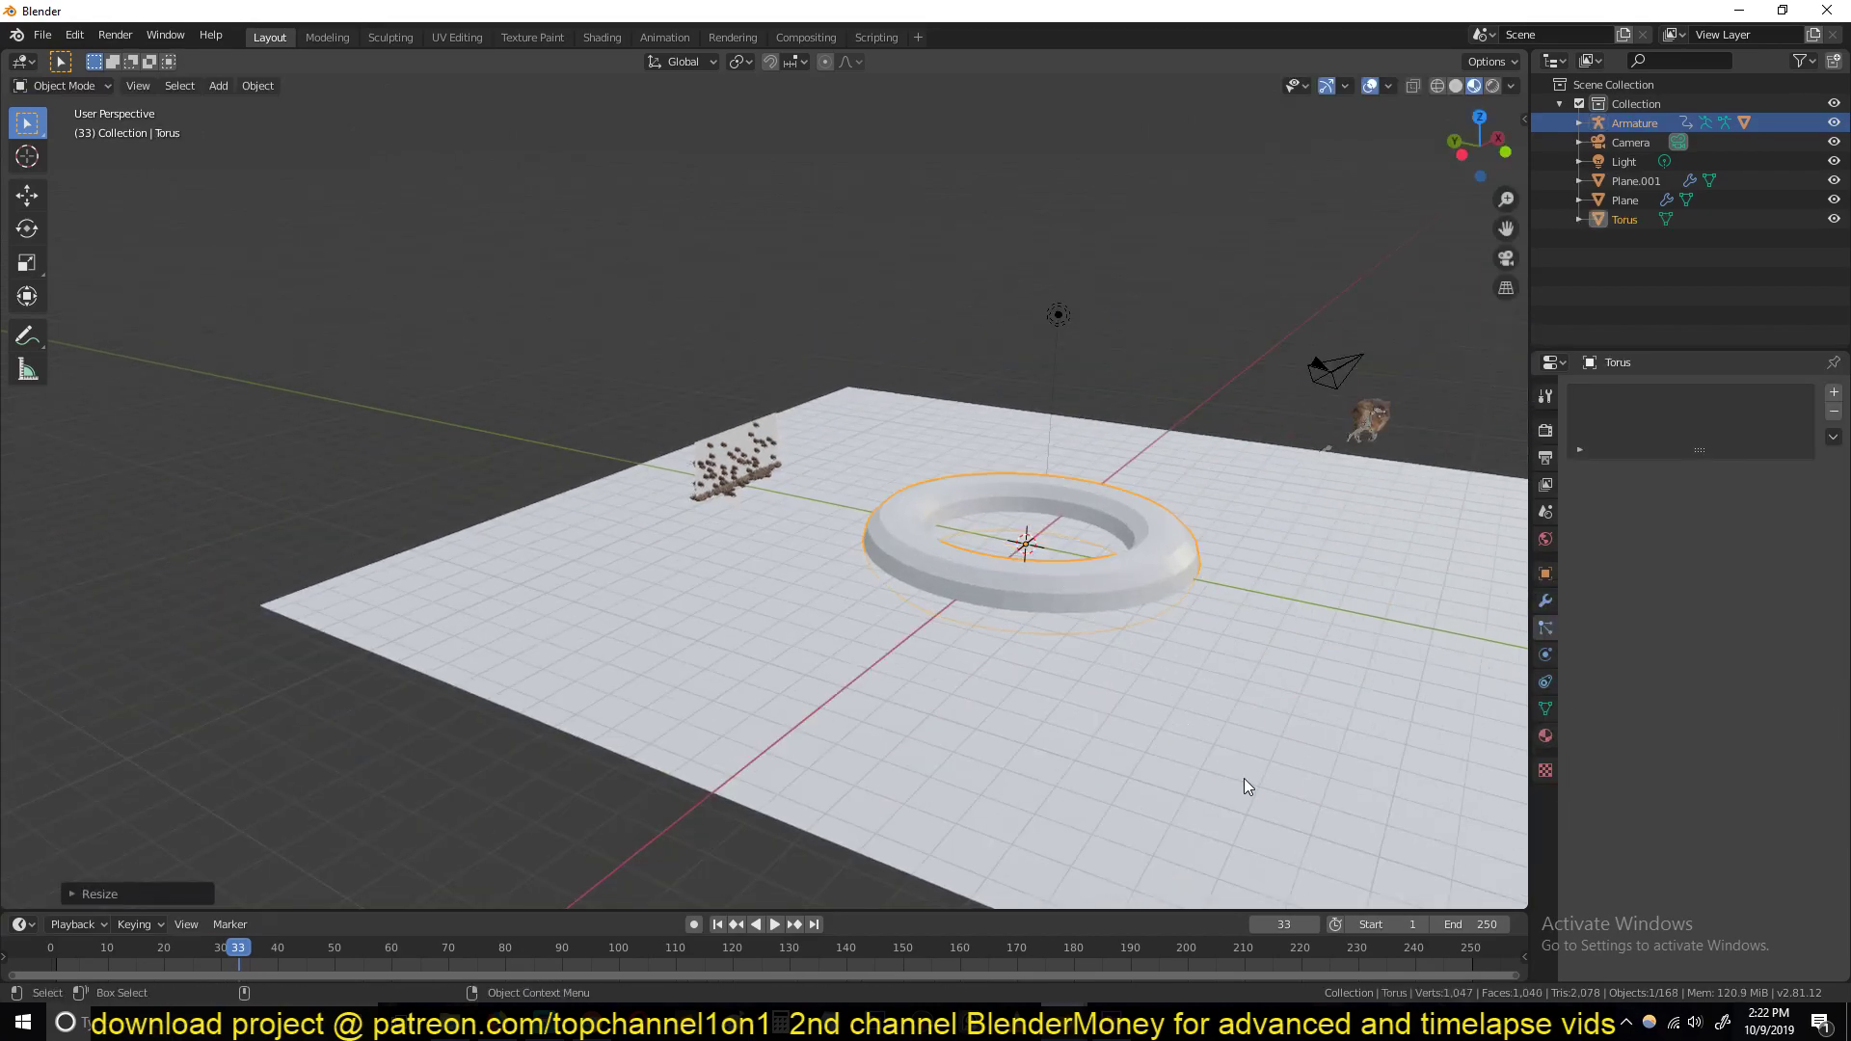
key(r)
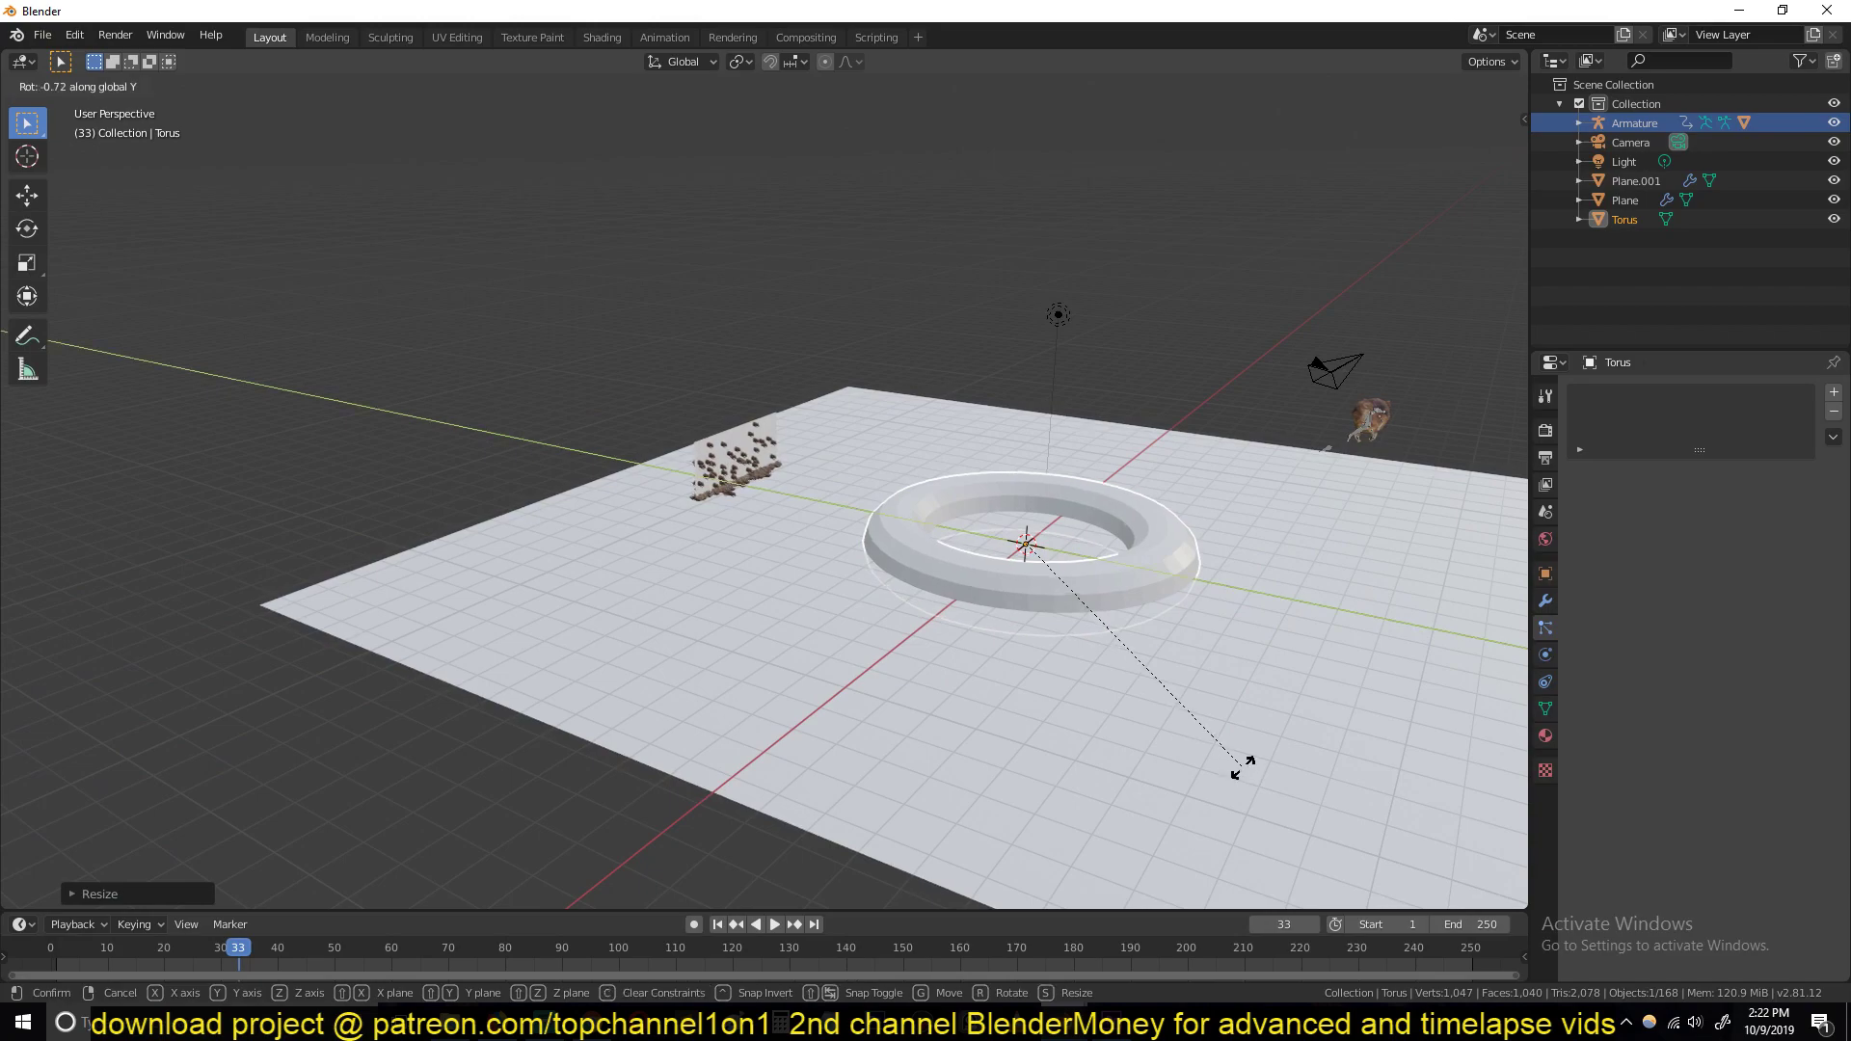
text(90)
click(1243, 768)
key(r)
key(z)
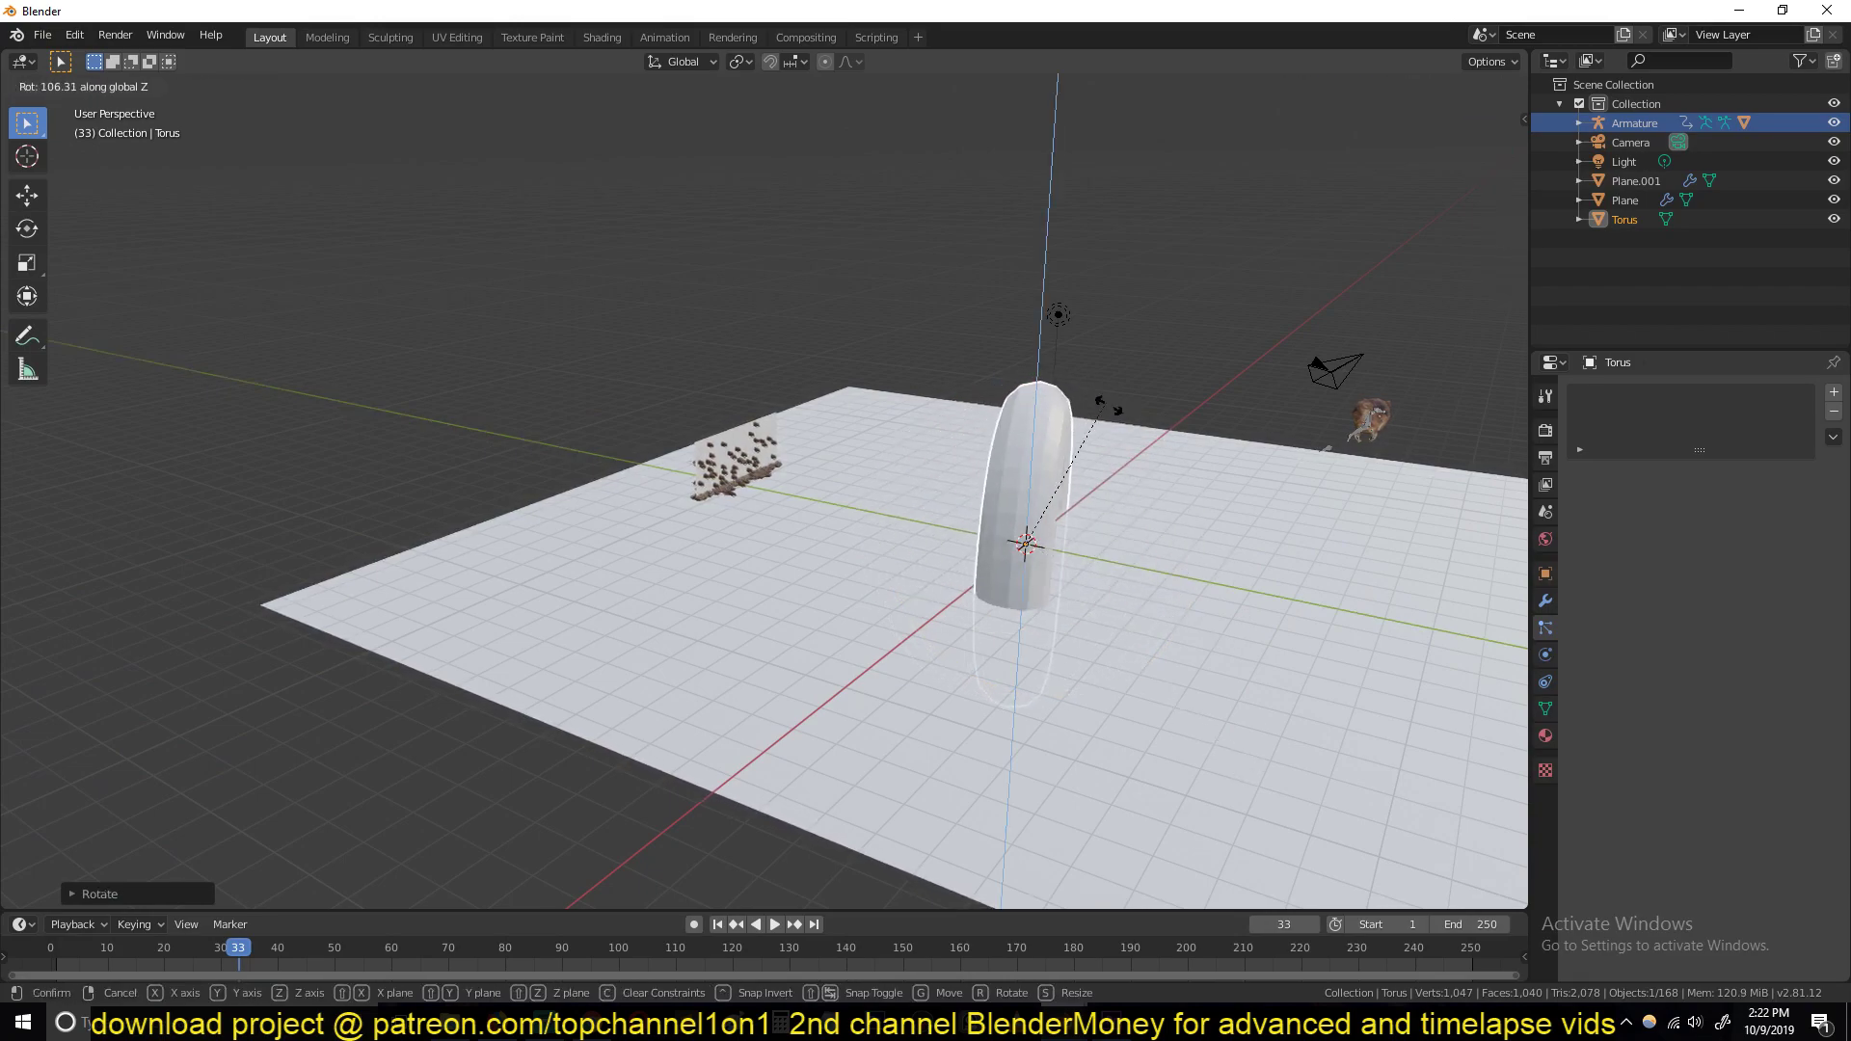
click(1164, 544)
Move the torus into the rats' path and sink it partly into the floor
key(g)
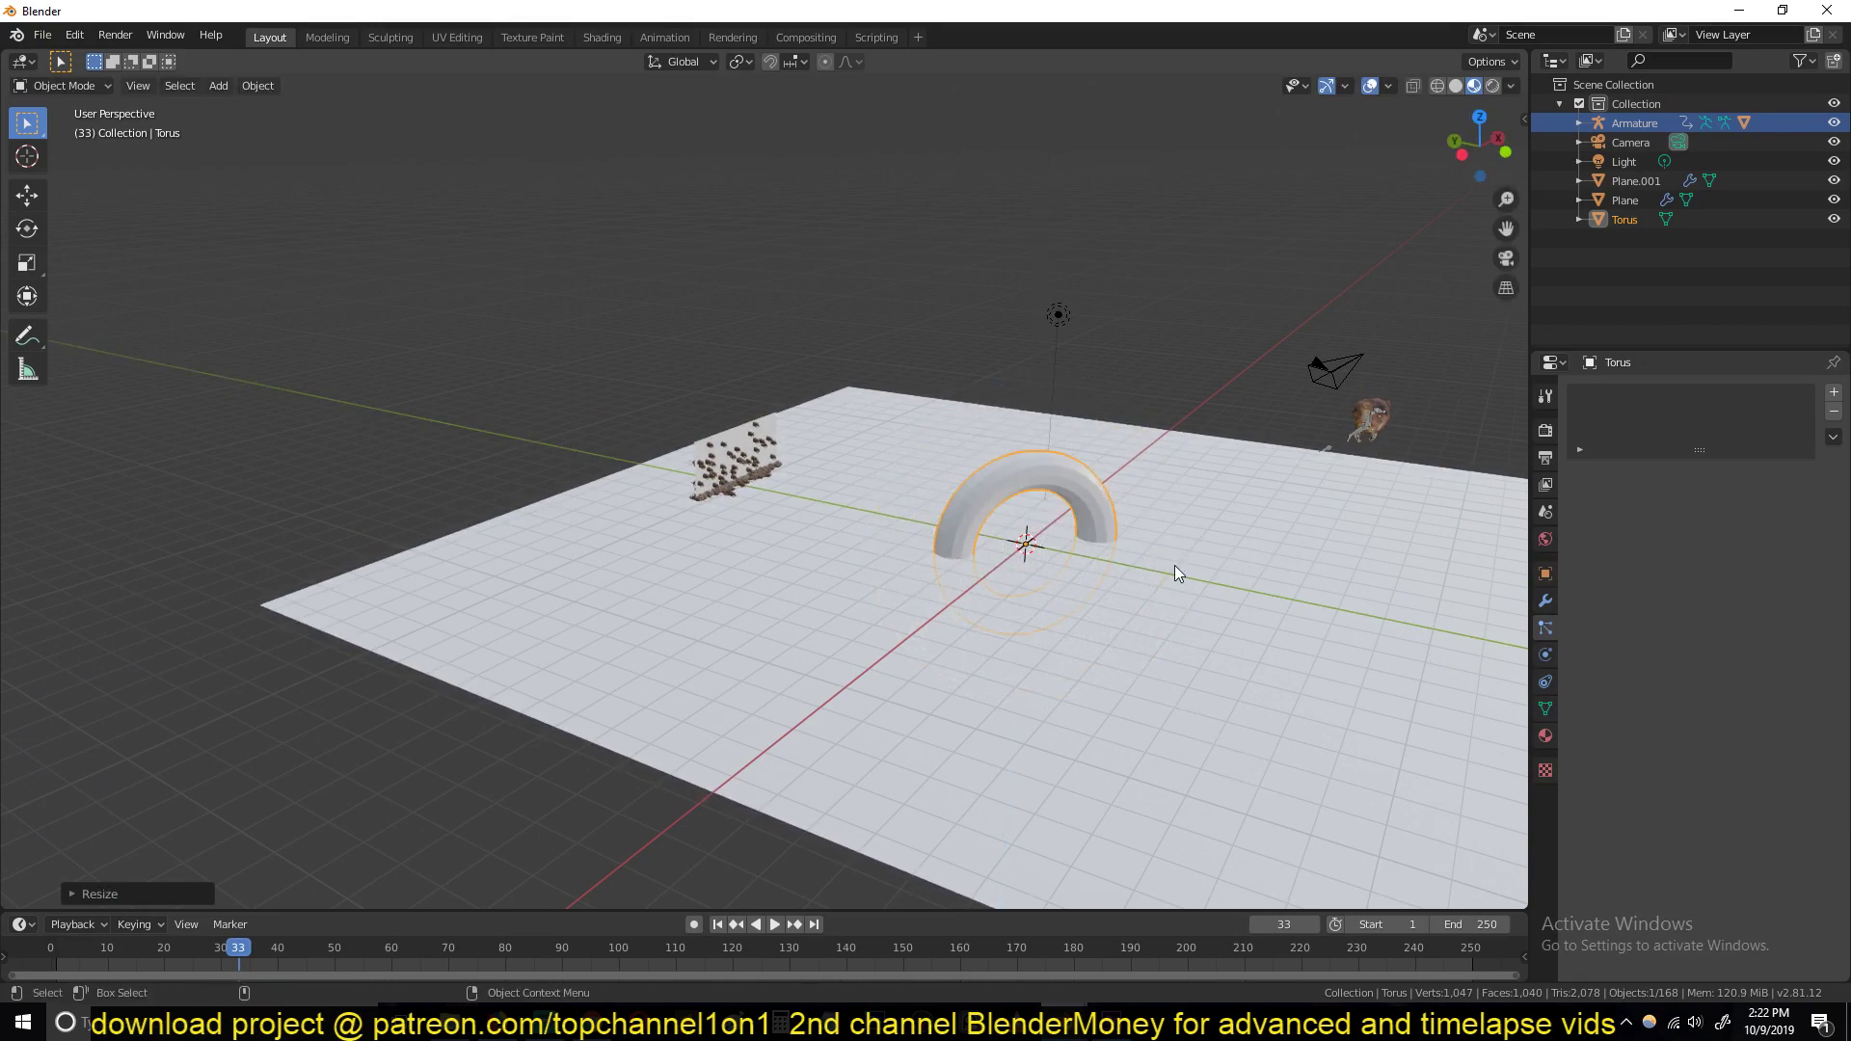
click(1000, 524)
middle_drag(1000, 525, 1118, 527)
key(g)
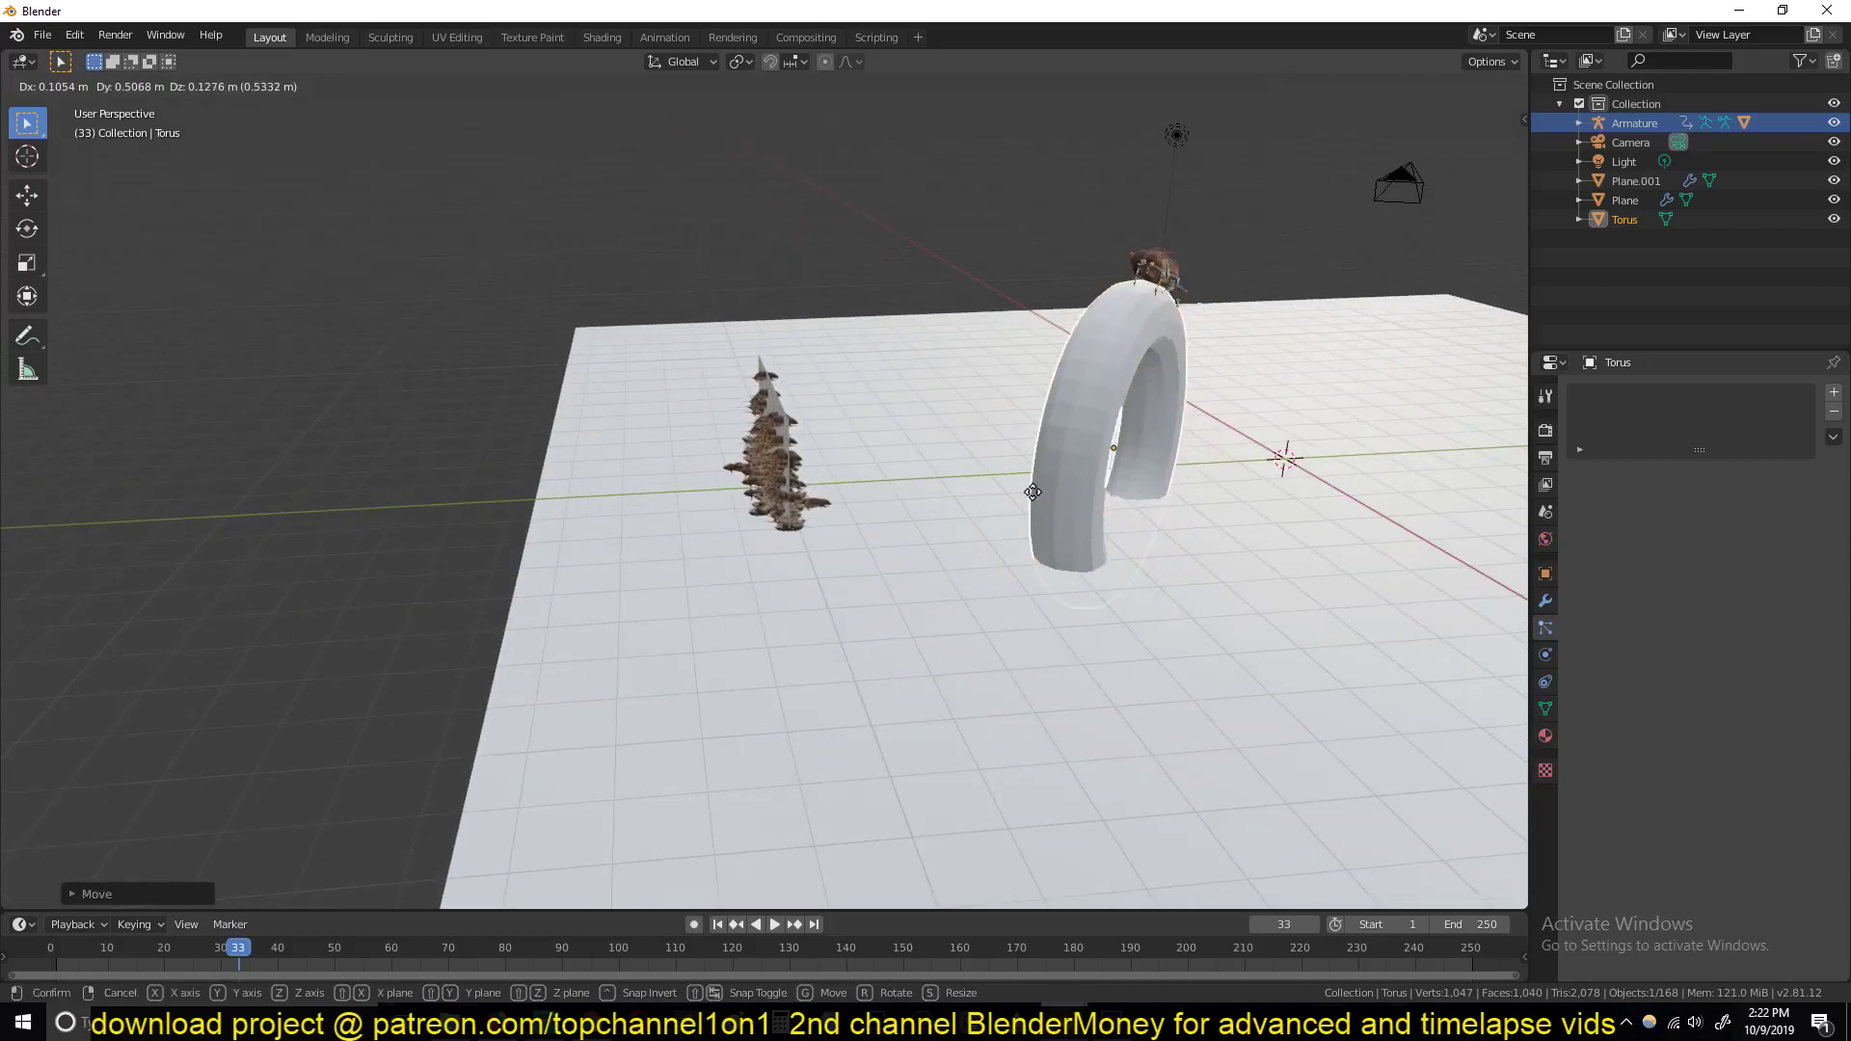
key(z)
click(1005, 327)
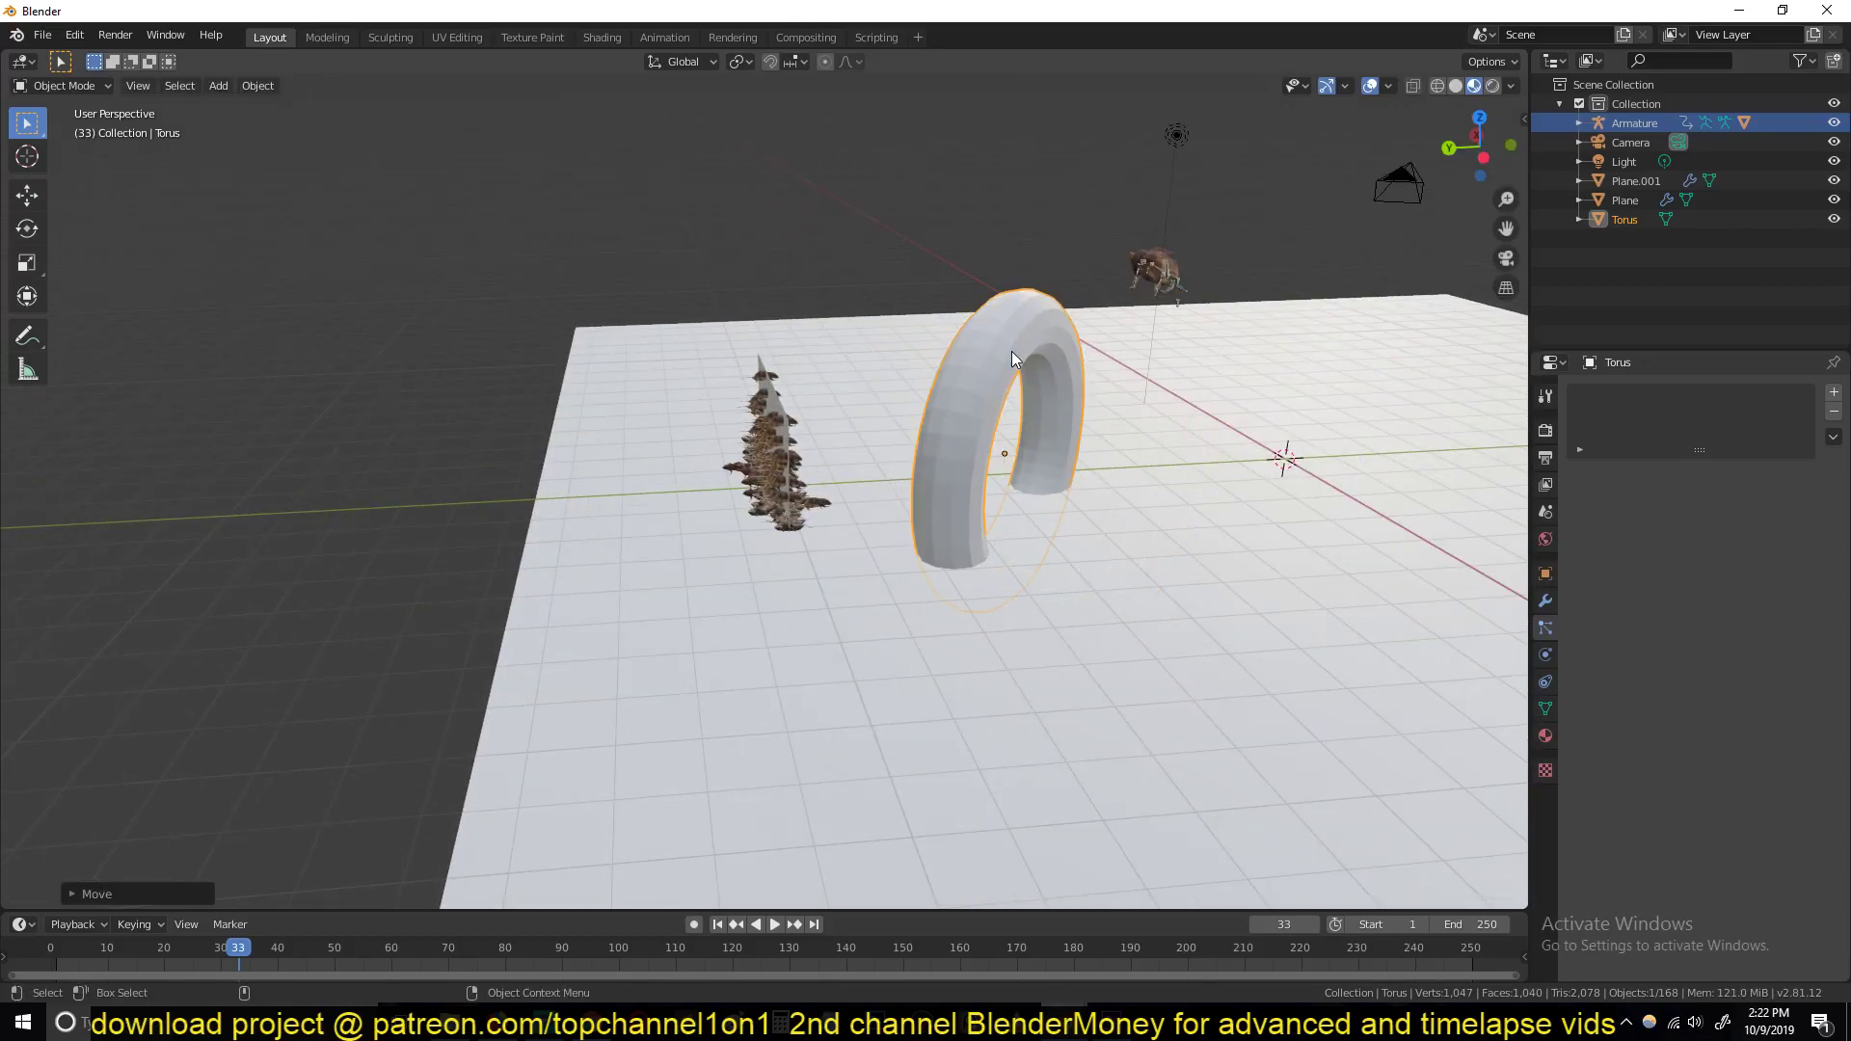
middle_drag(1010, 351, 1083, 430)
Play the swarm to frame 158 and orbit to a frontal view of the torus
key(space)
scroll(992, 410, down, 2)
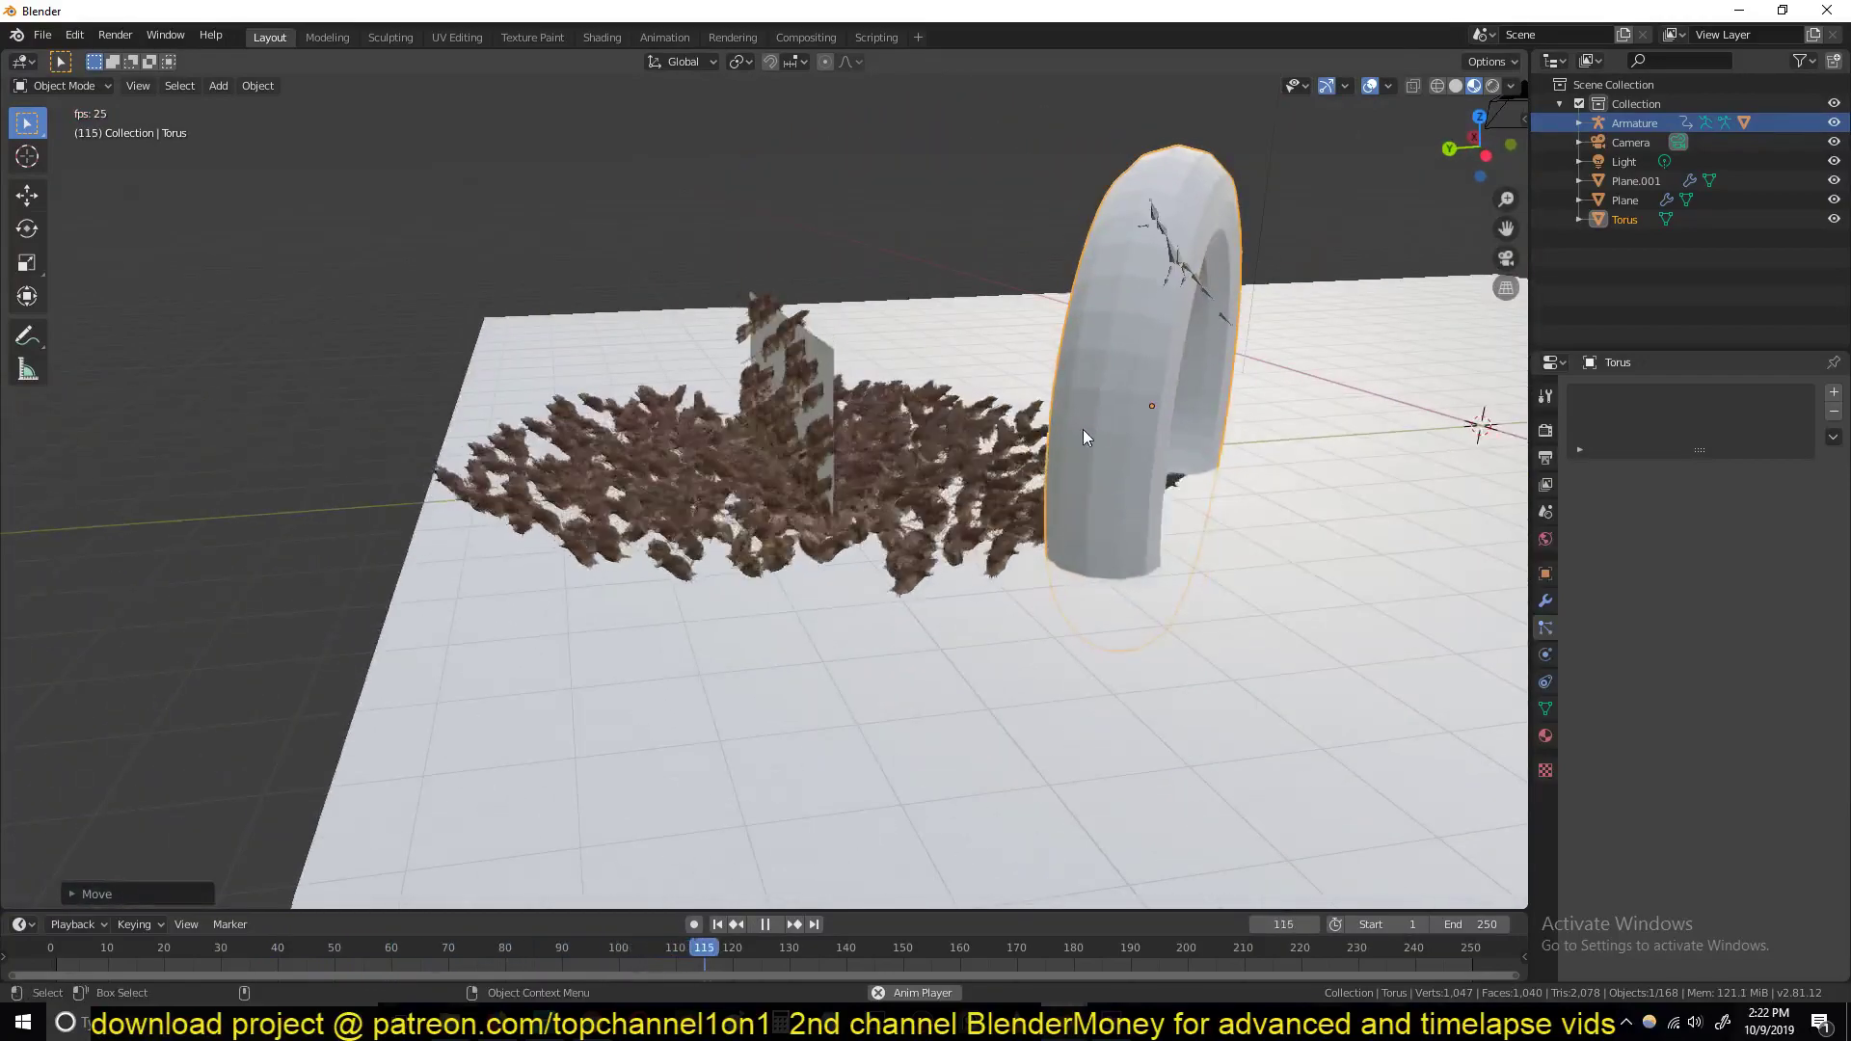
key(space)
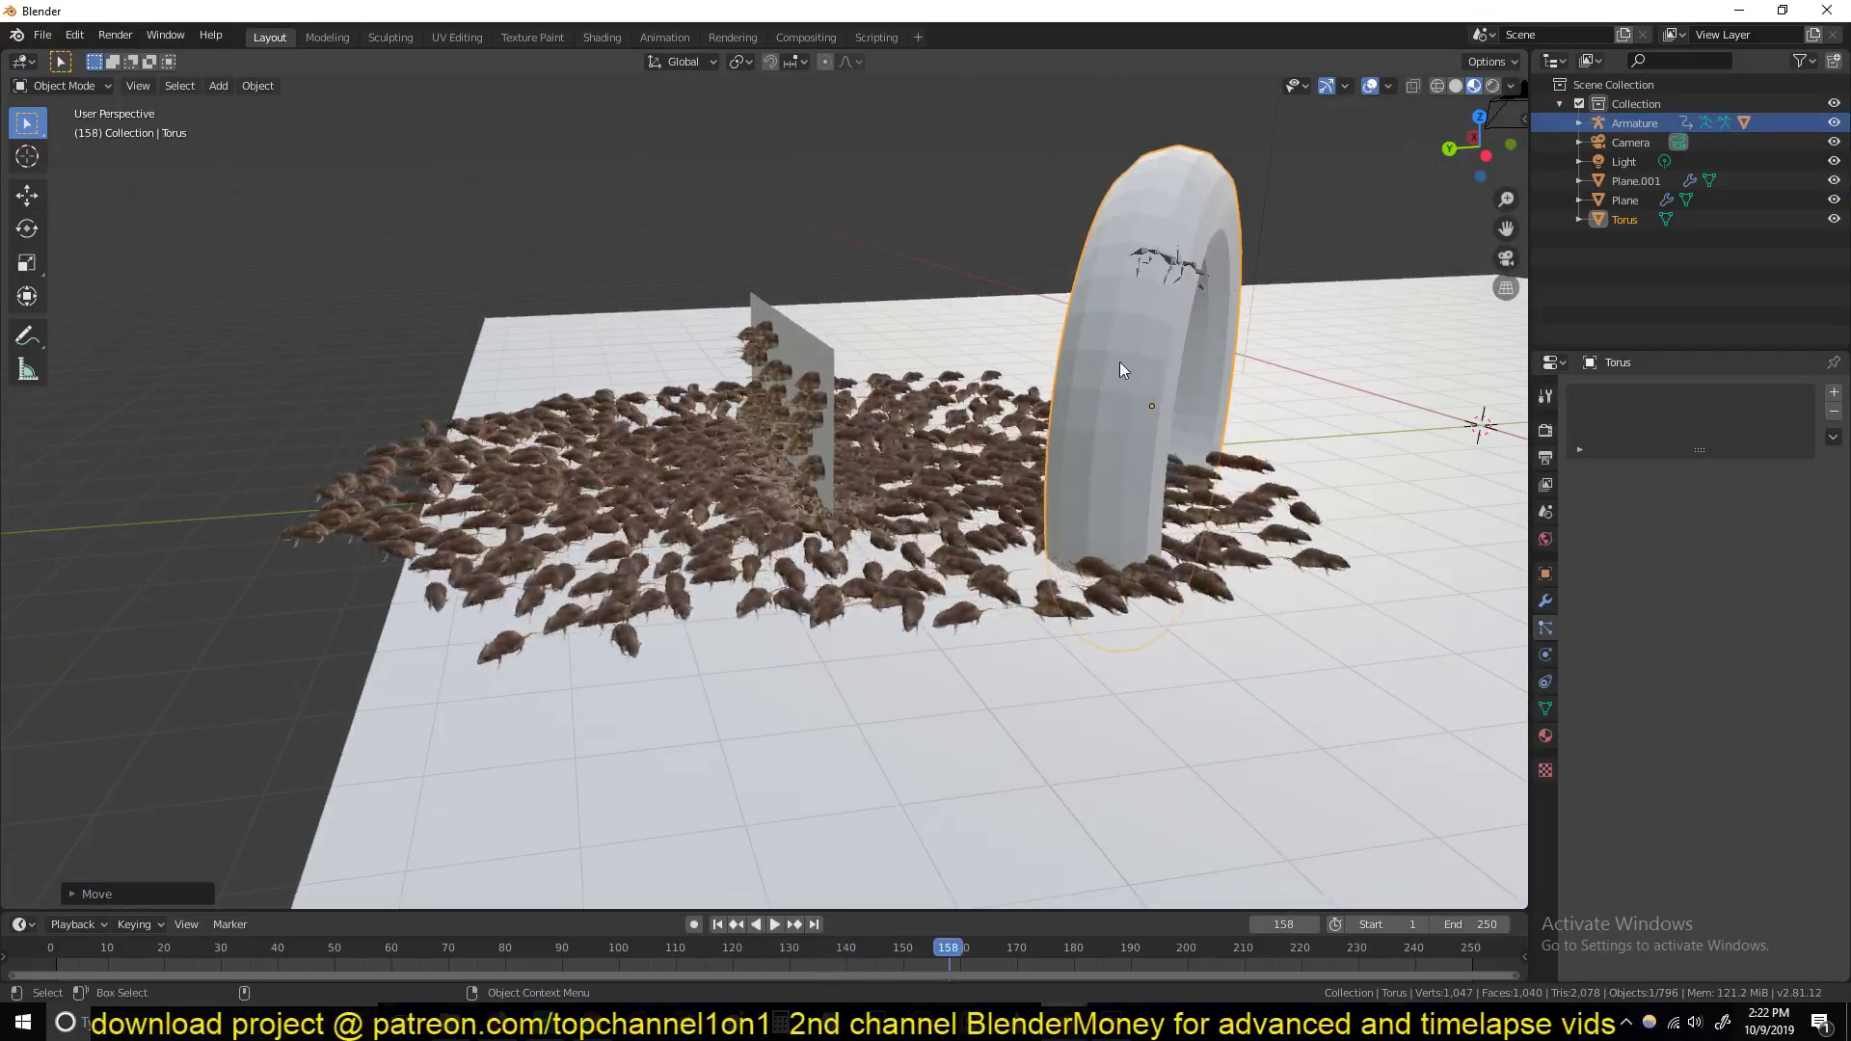
middle_drag(1120, 362, 824, 207)
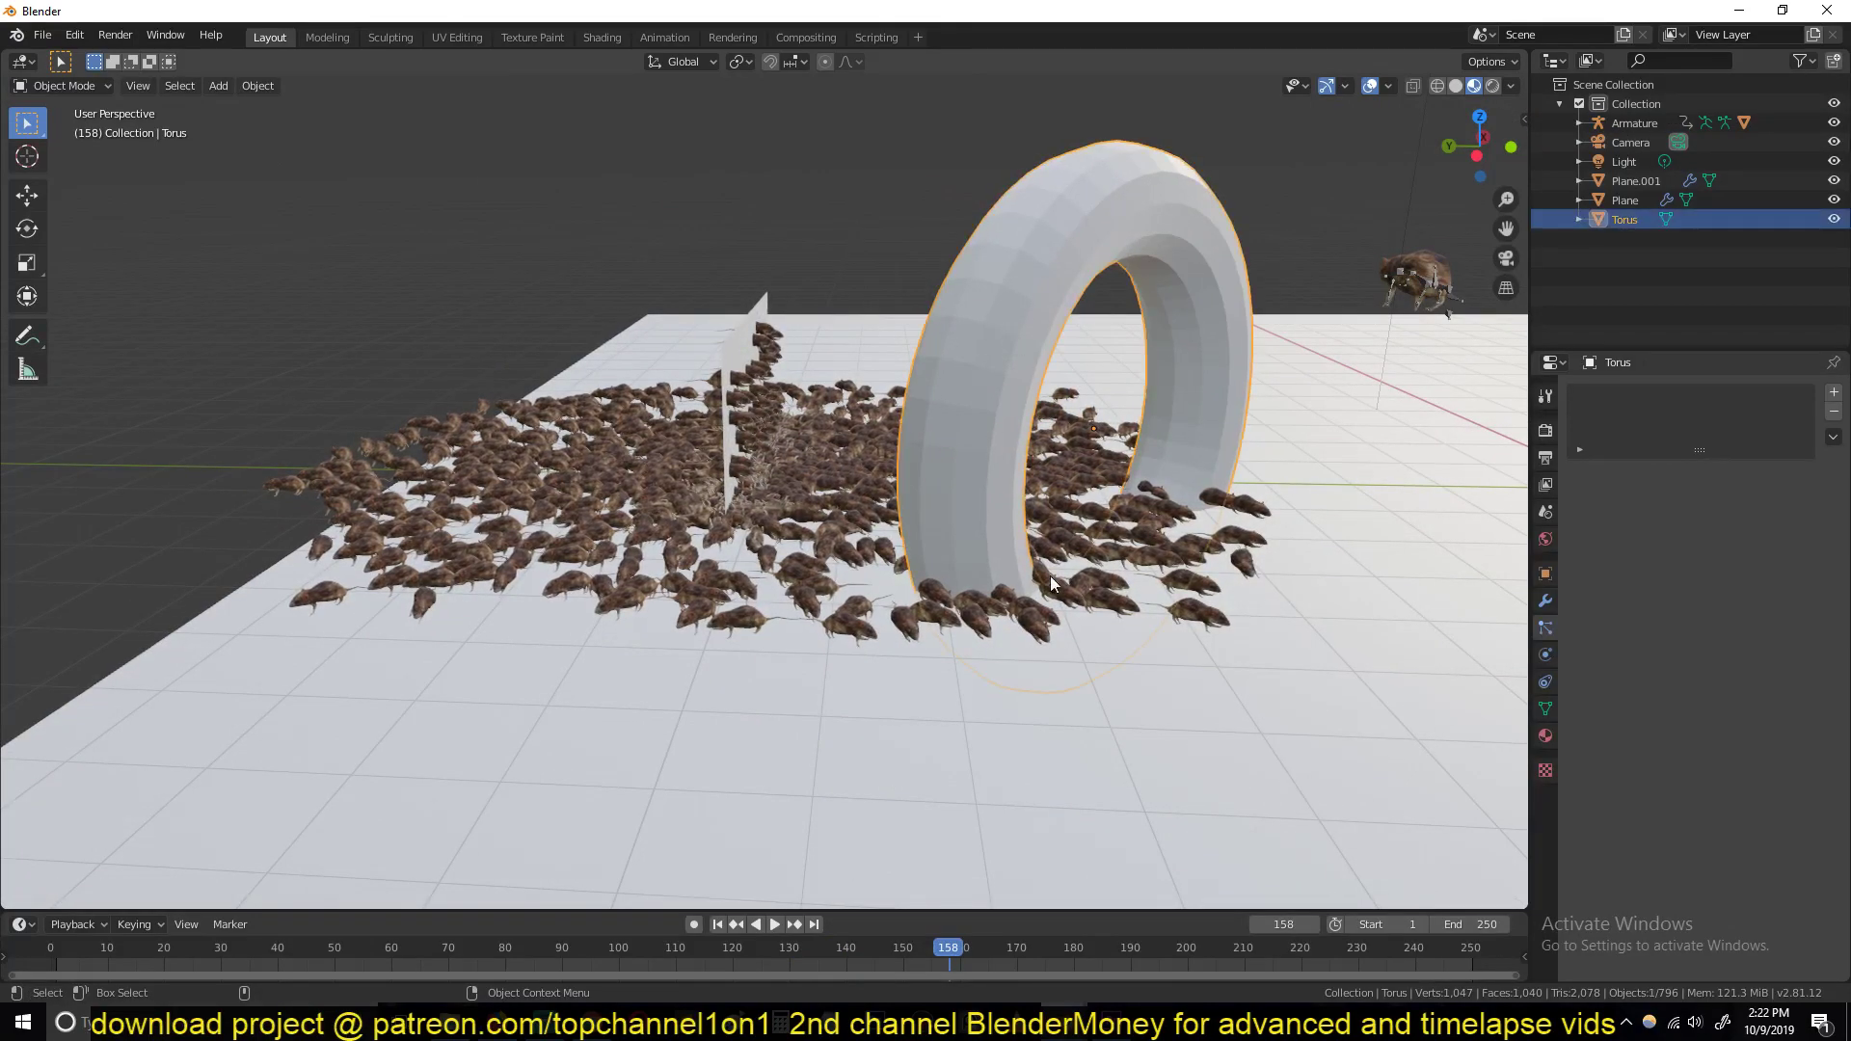
Give the torus Collision physics and restart playback from the first frame
click(1545, 654)
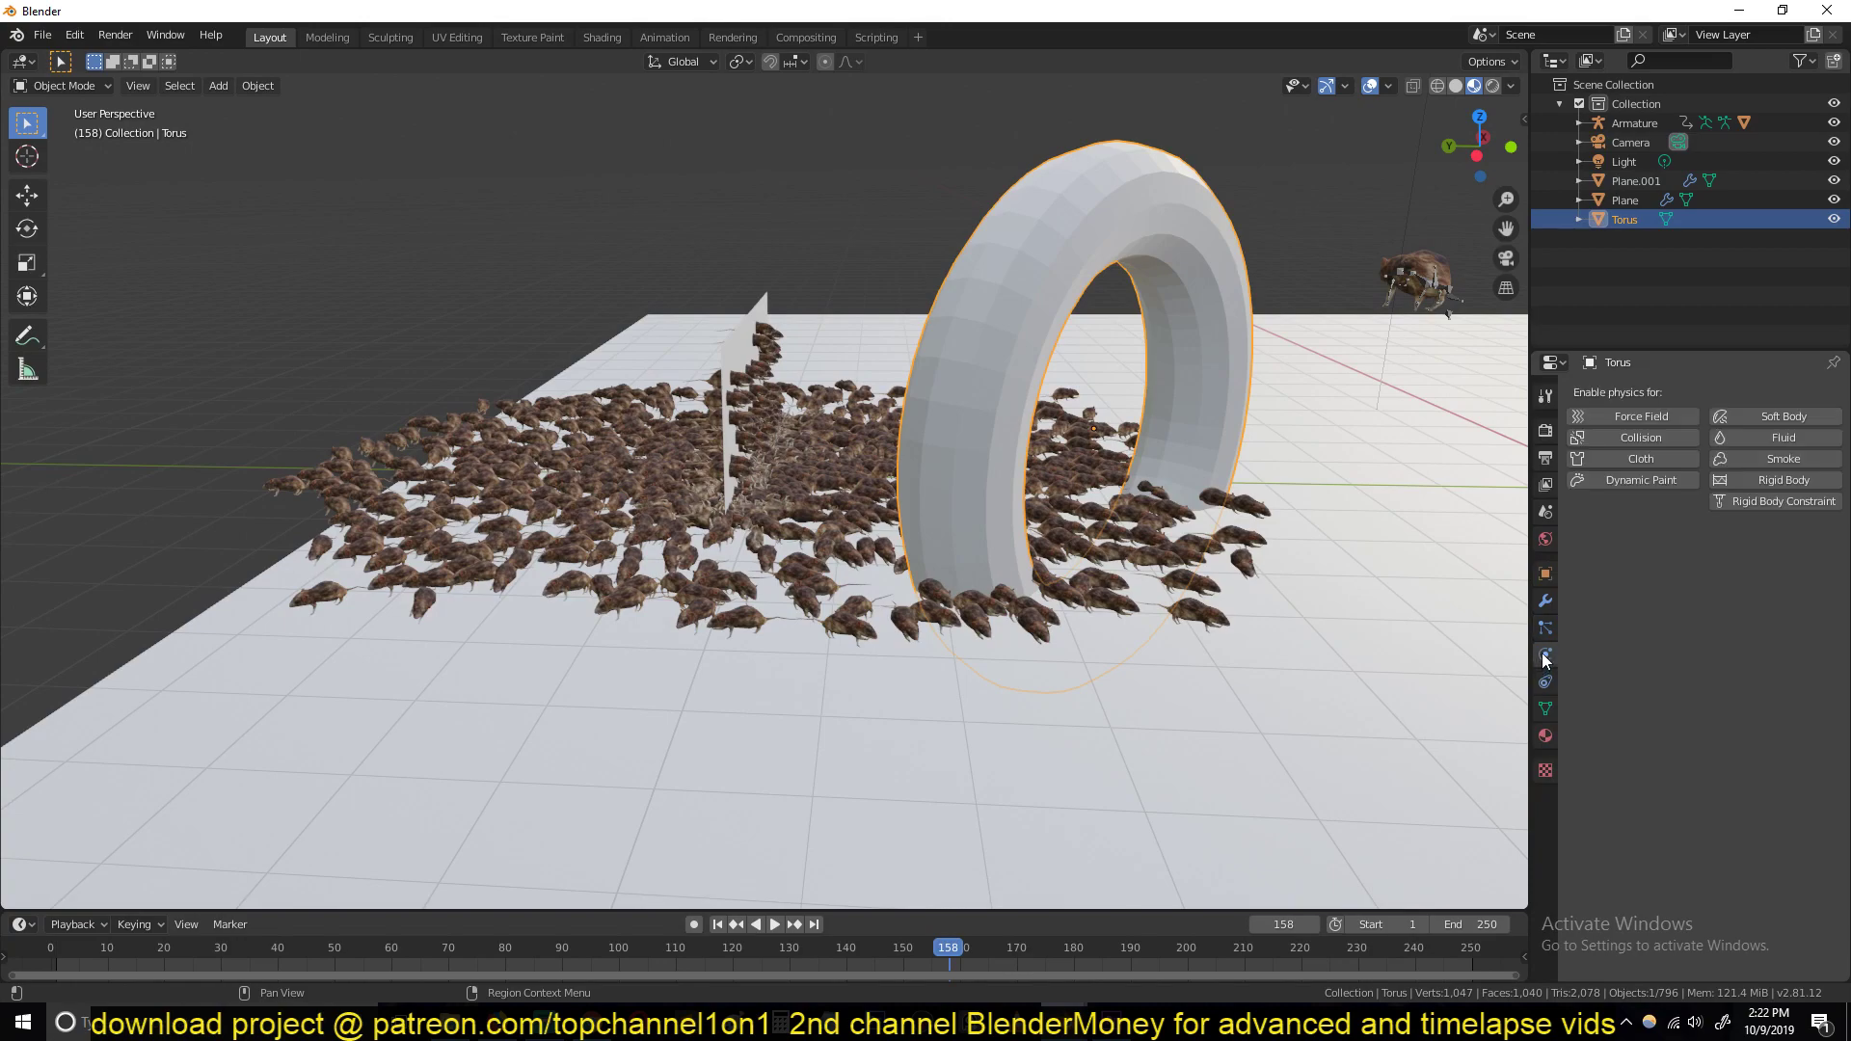
click(1645, 437)
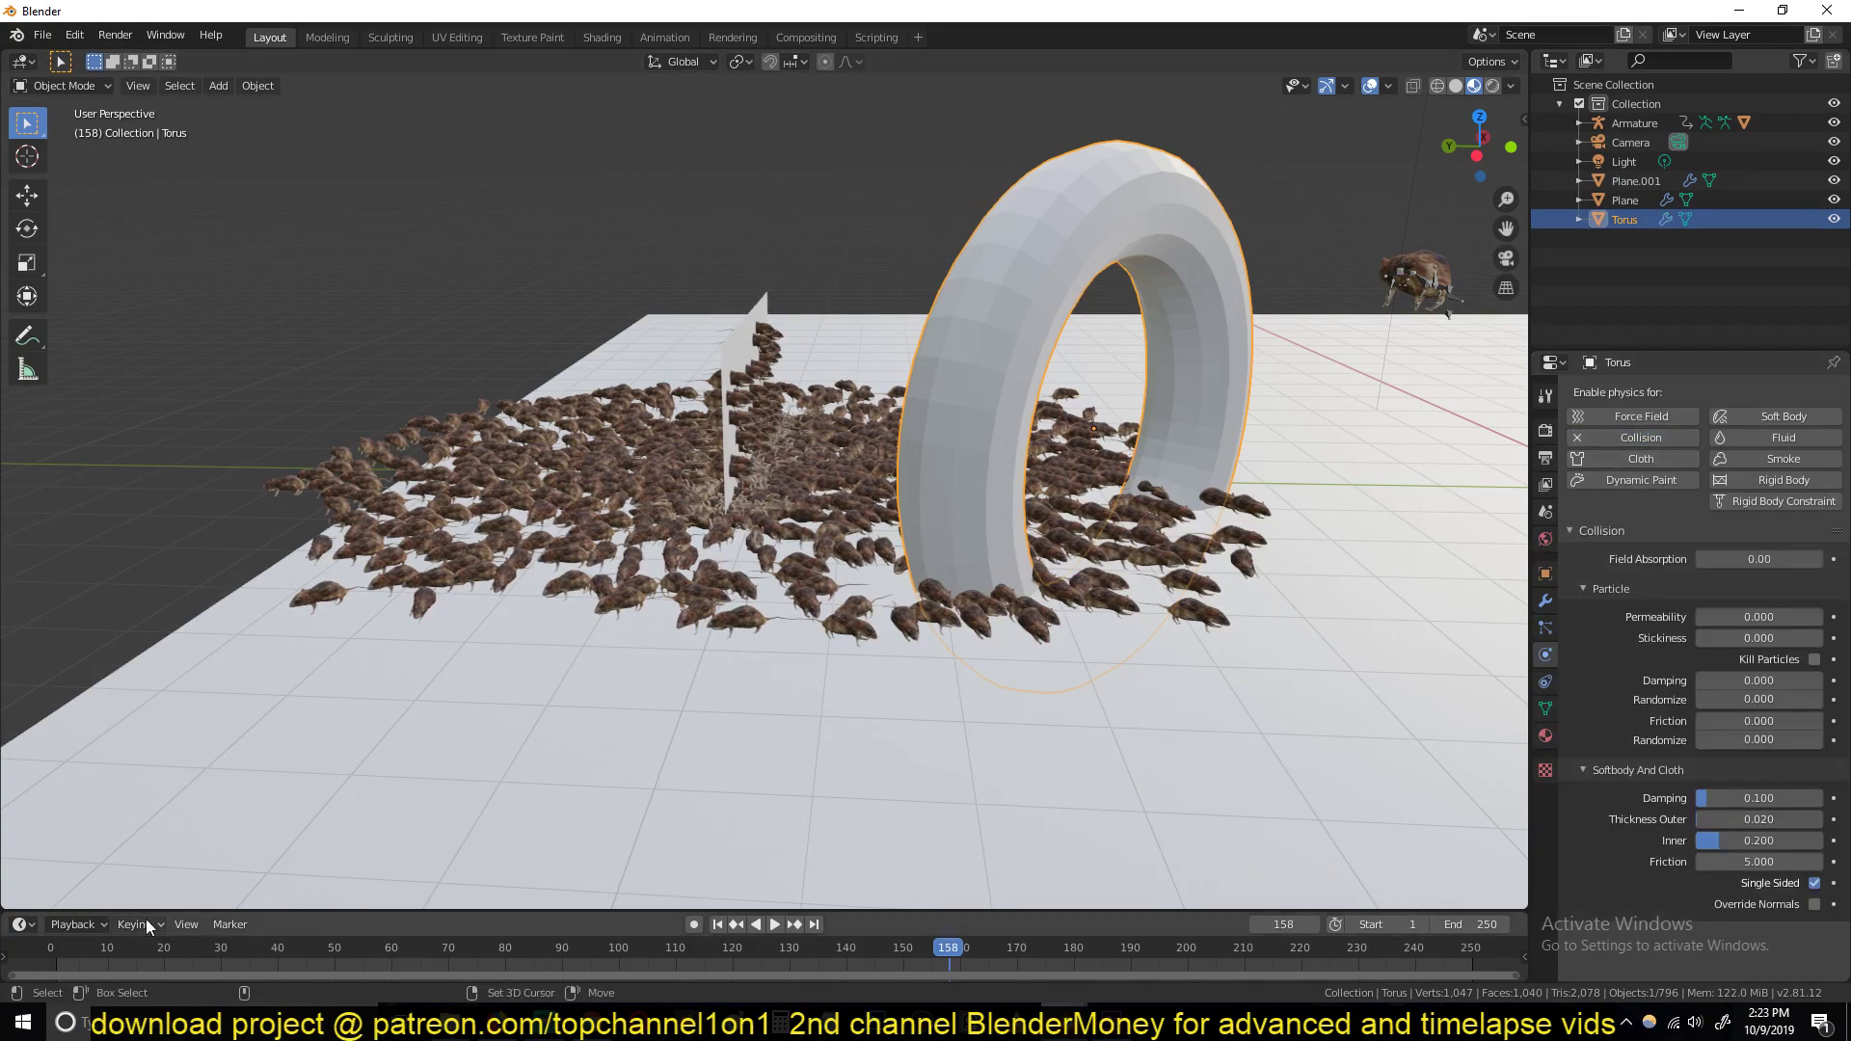
click(38, 964)
key(space)
Orbit while the rats run, stop playback, and select the emitter wall Plane.001
middle_drag(558, 584, 801, 652)
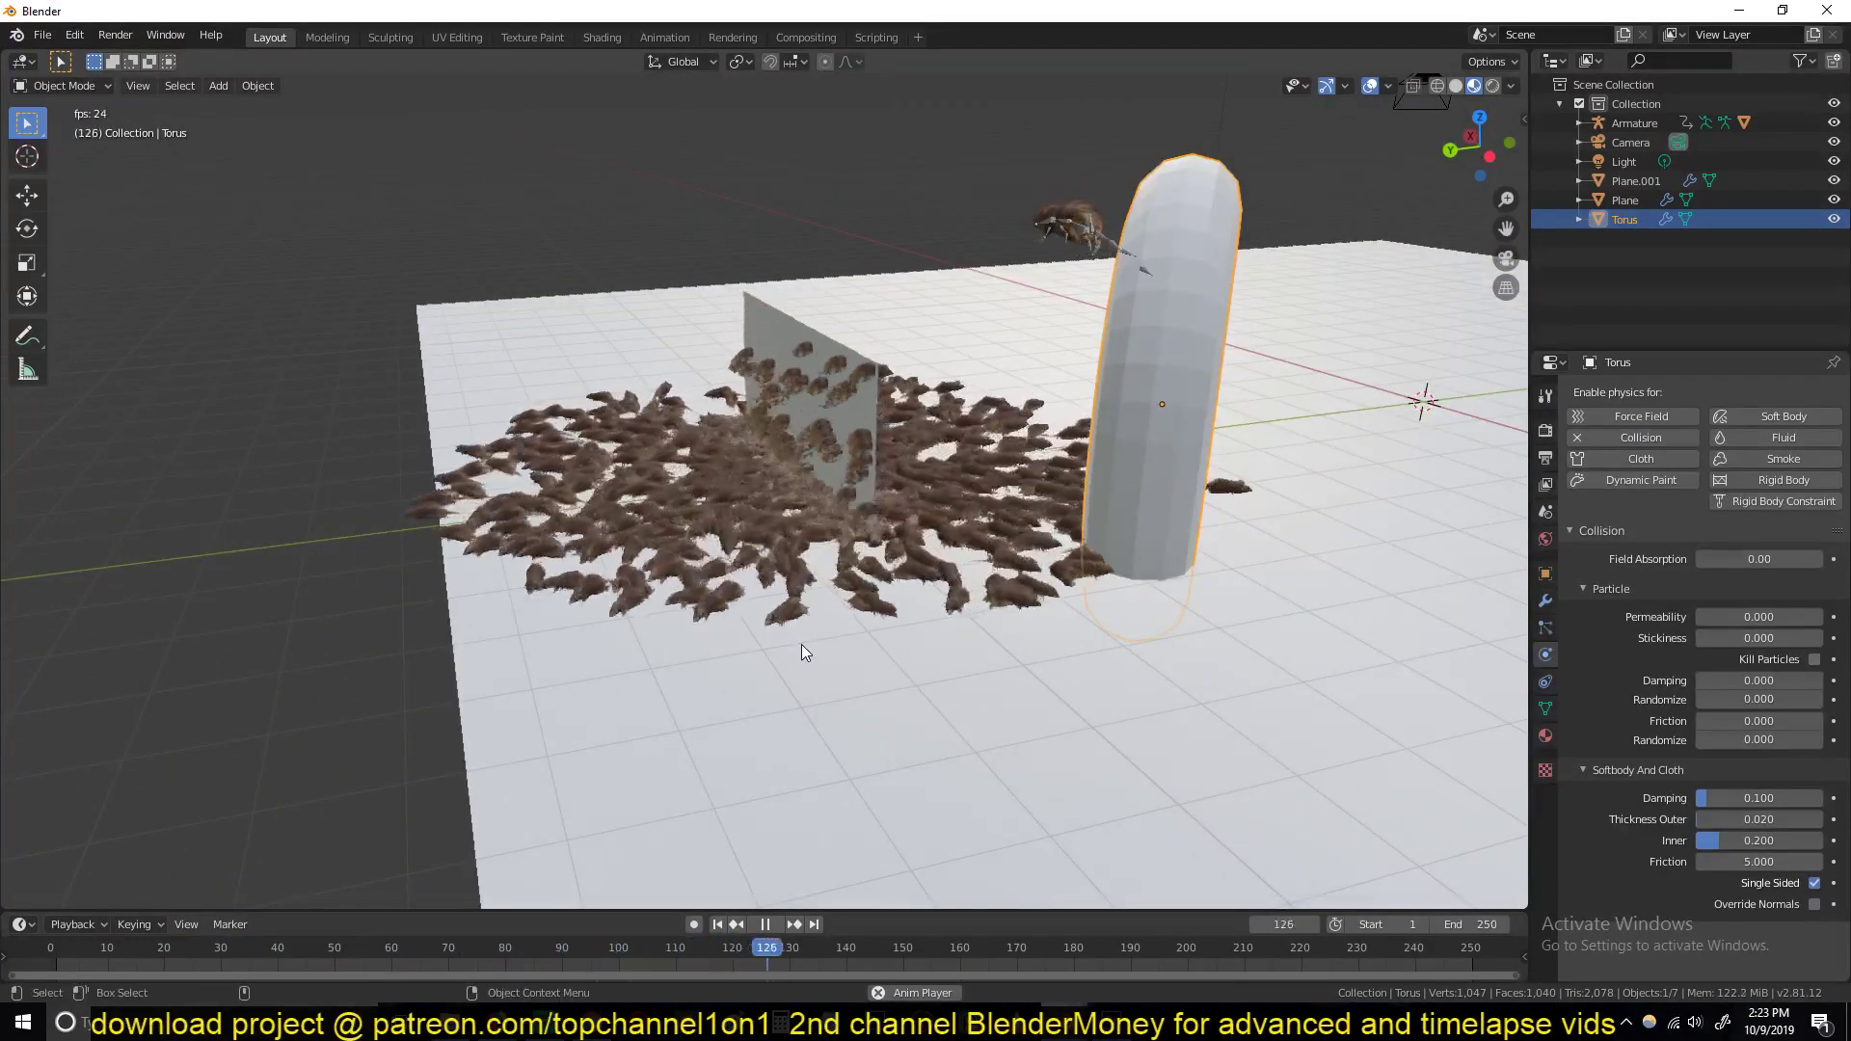
key(space)
middle_drag(801, 645, 914, 602)
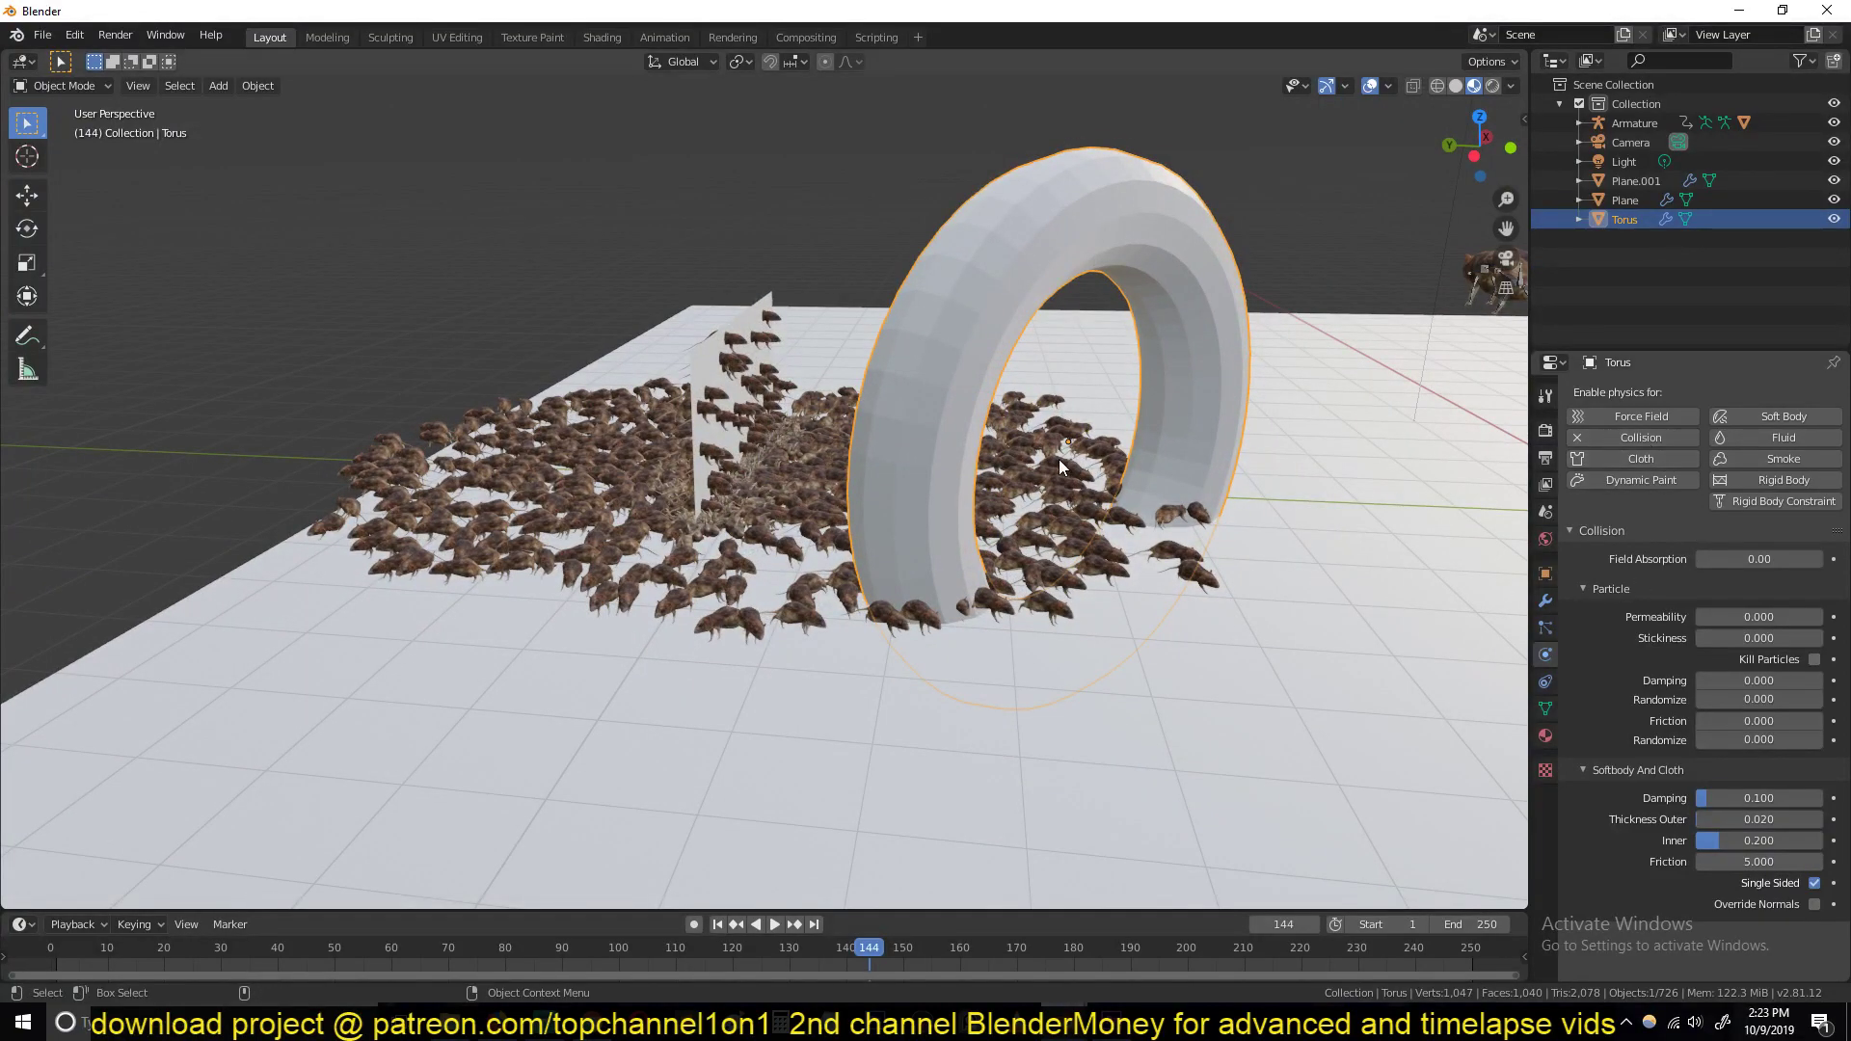
click(698, 405)
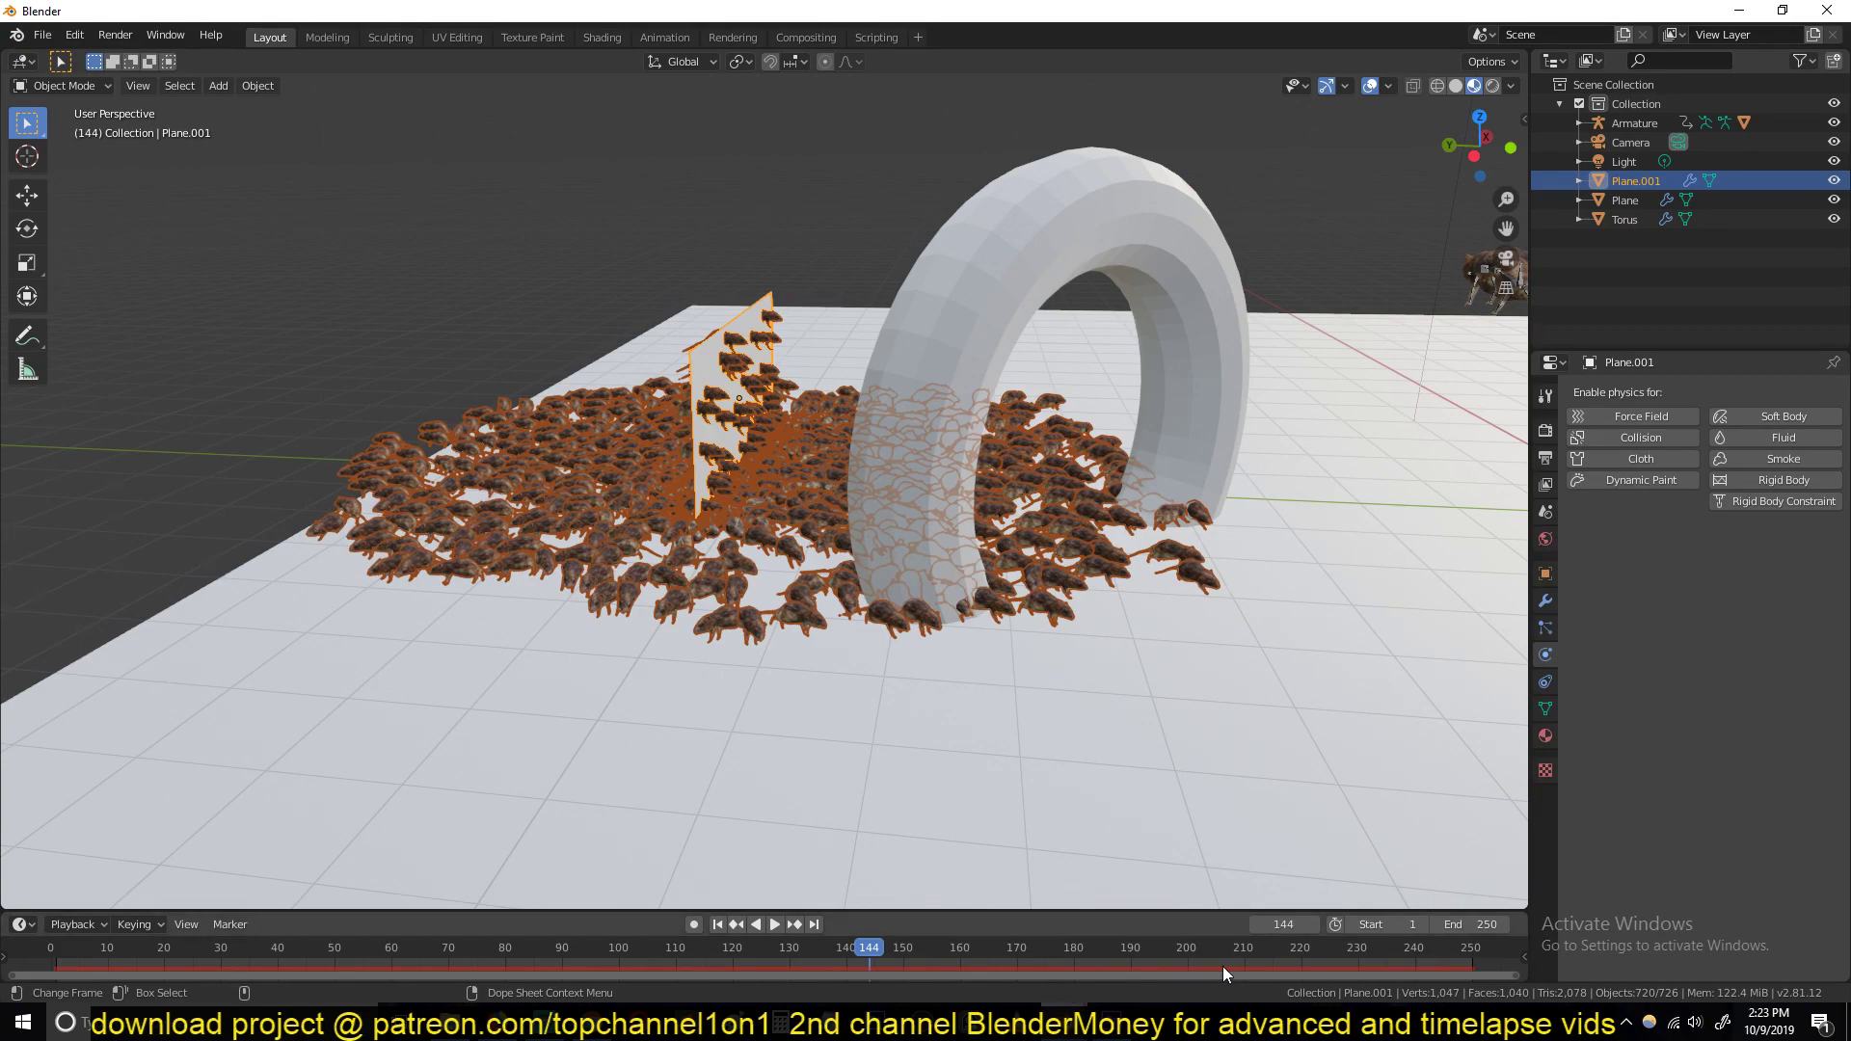
Shift Plane.001 slightly and replay the swarm from frame 1, orbiting to watch it
key(g)
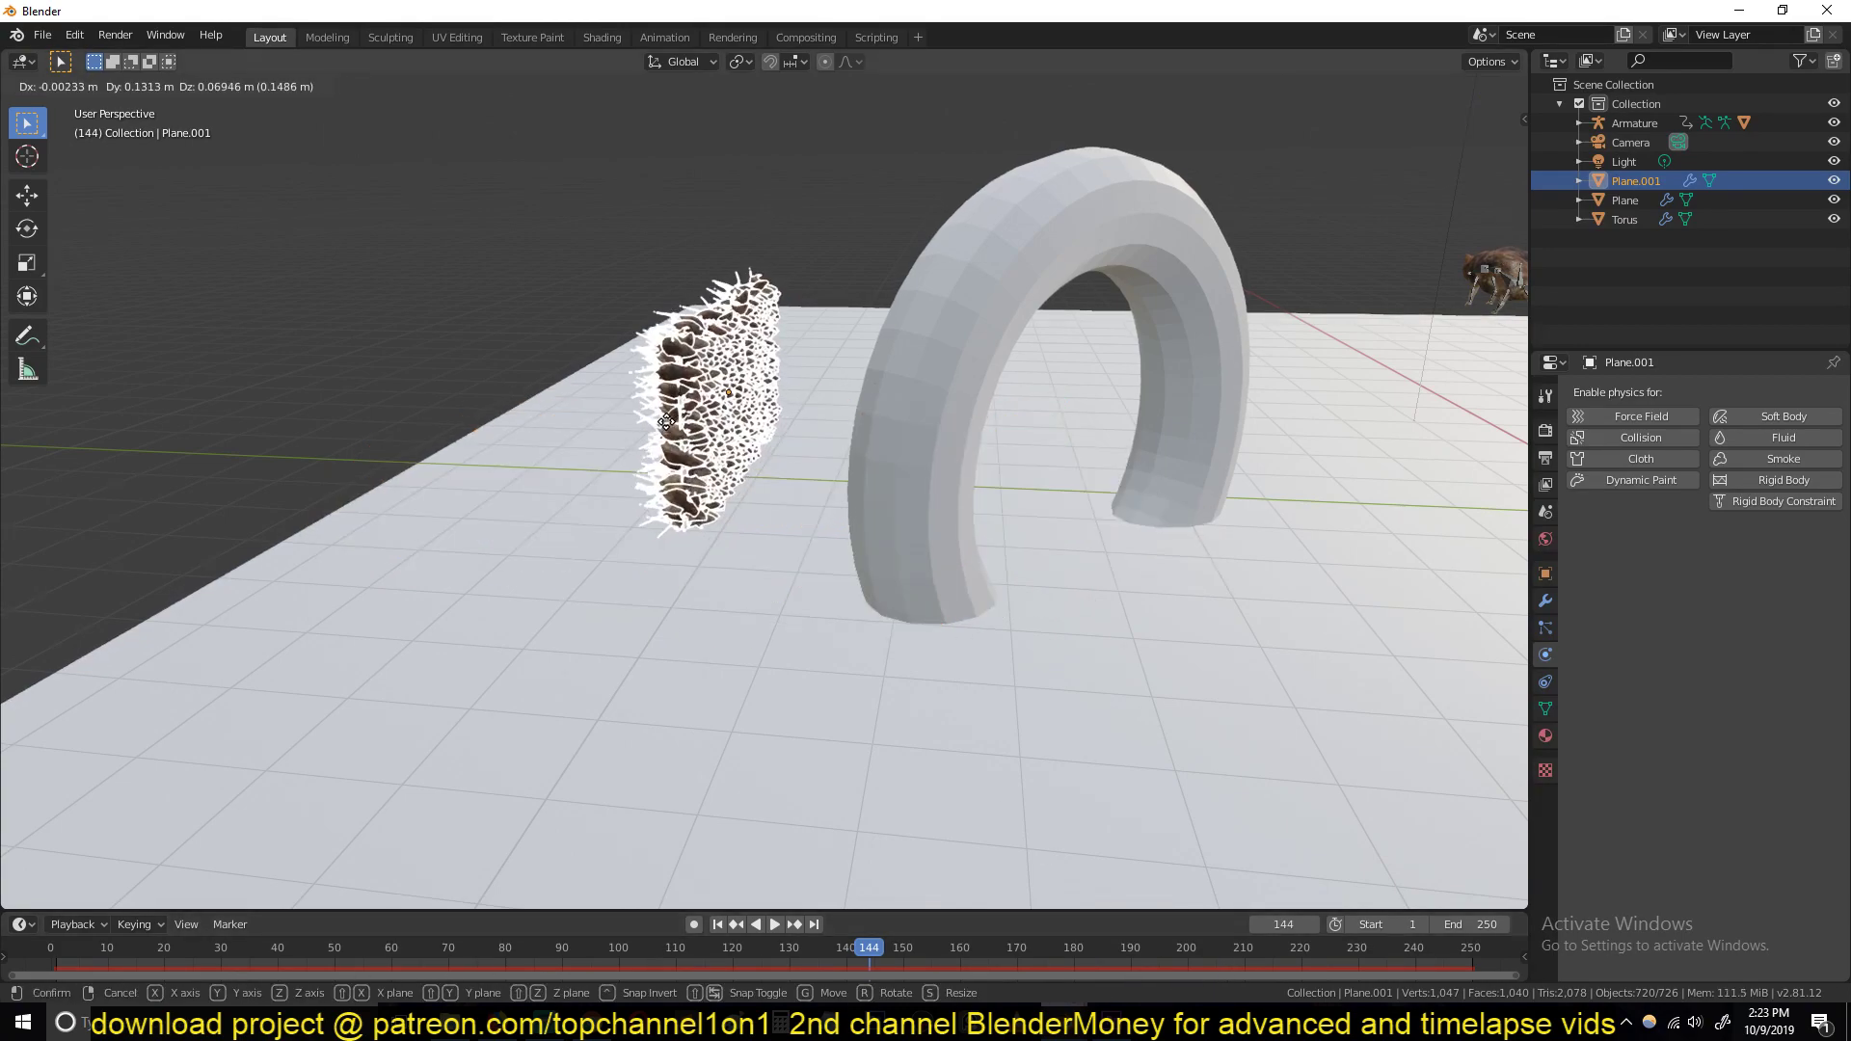
click(667, 420)
click(48, 960)
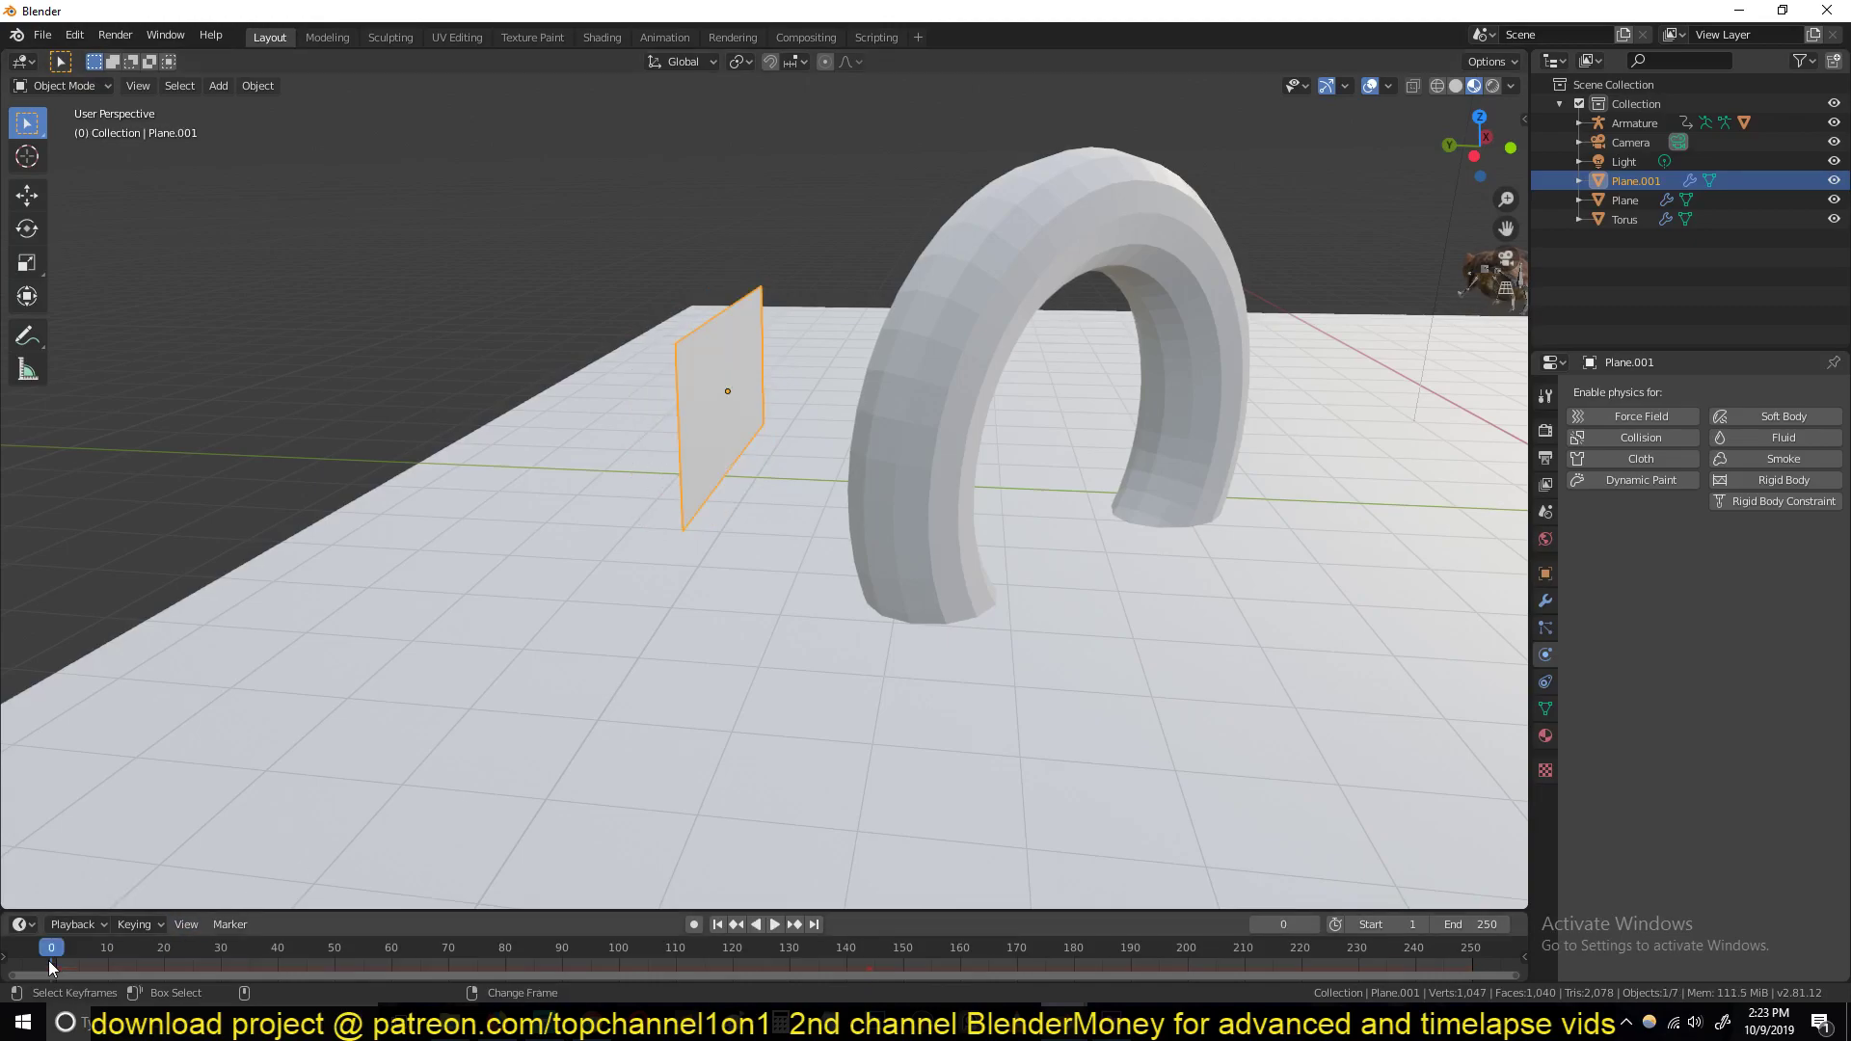
click(774, 924)
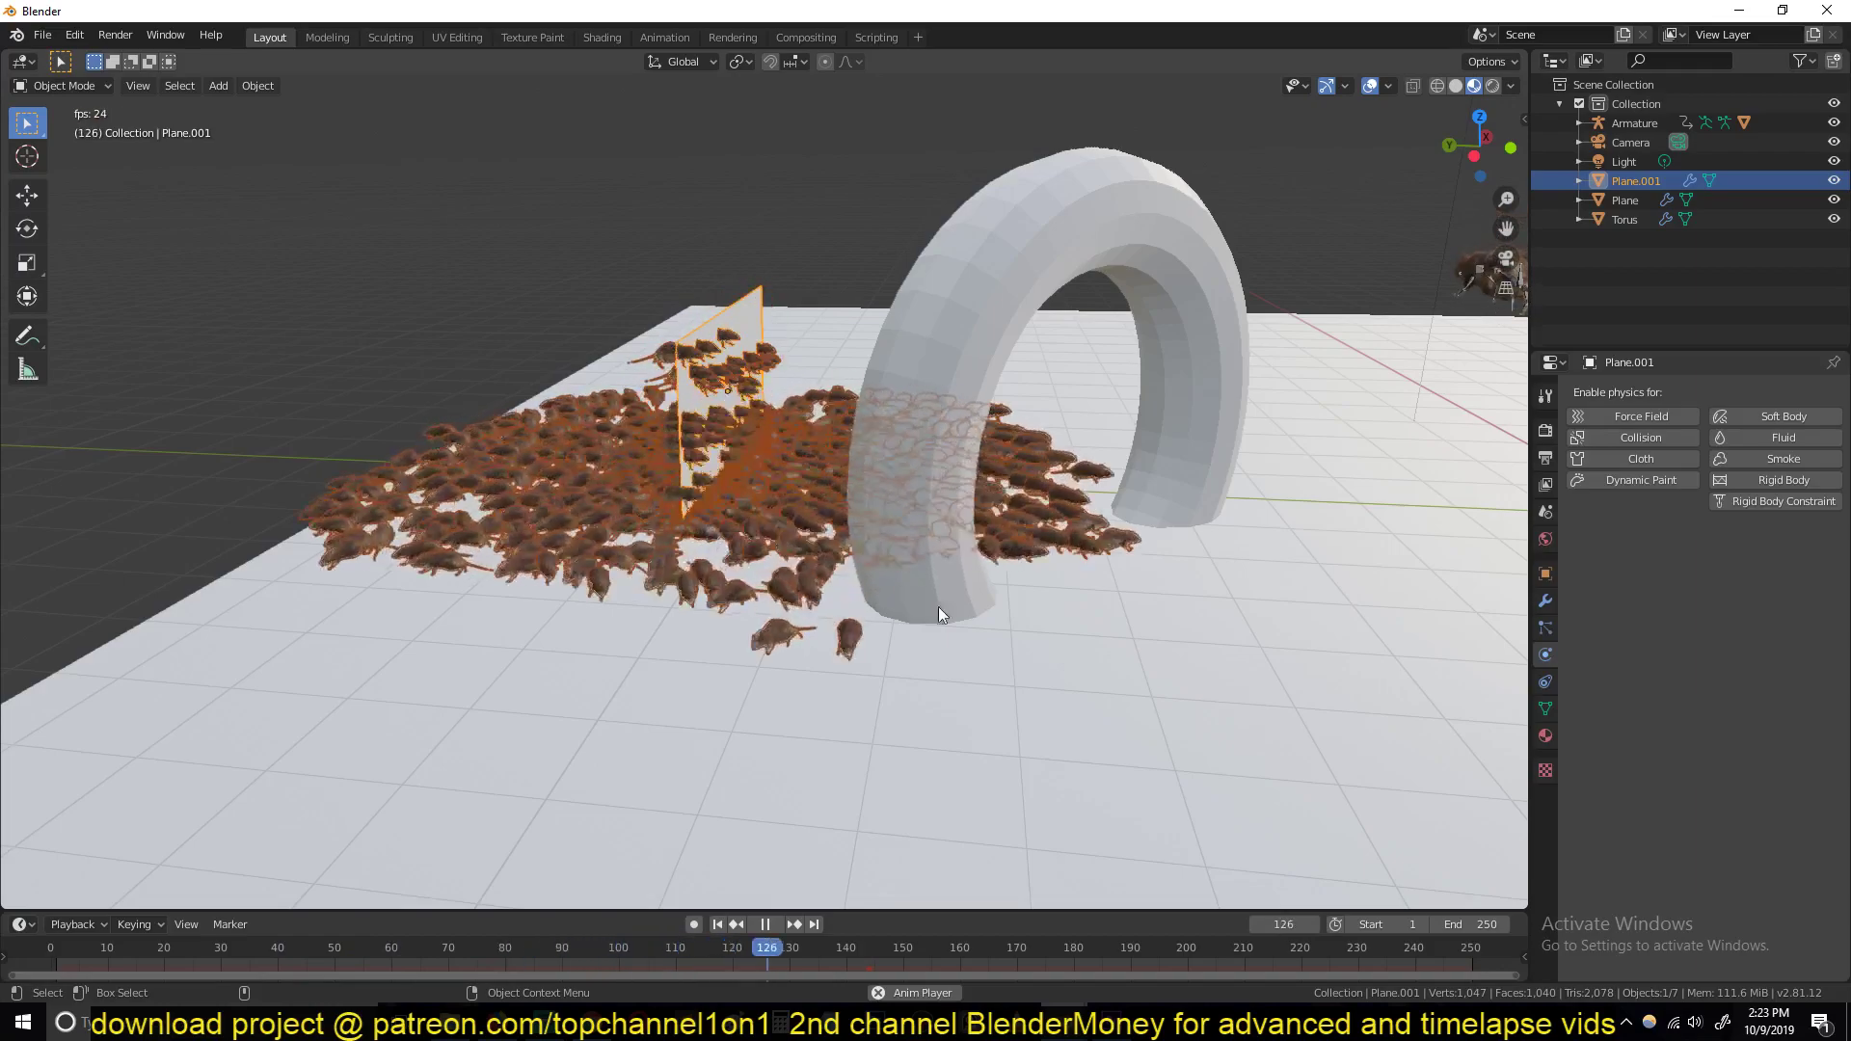
middle_drag(1028, 563, 770, 553)
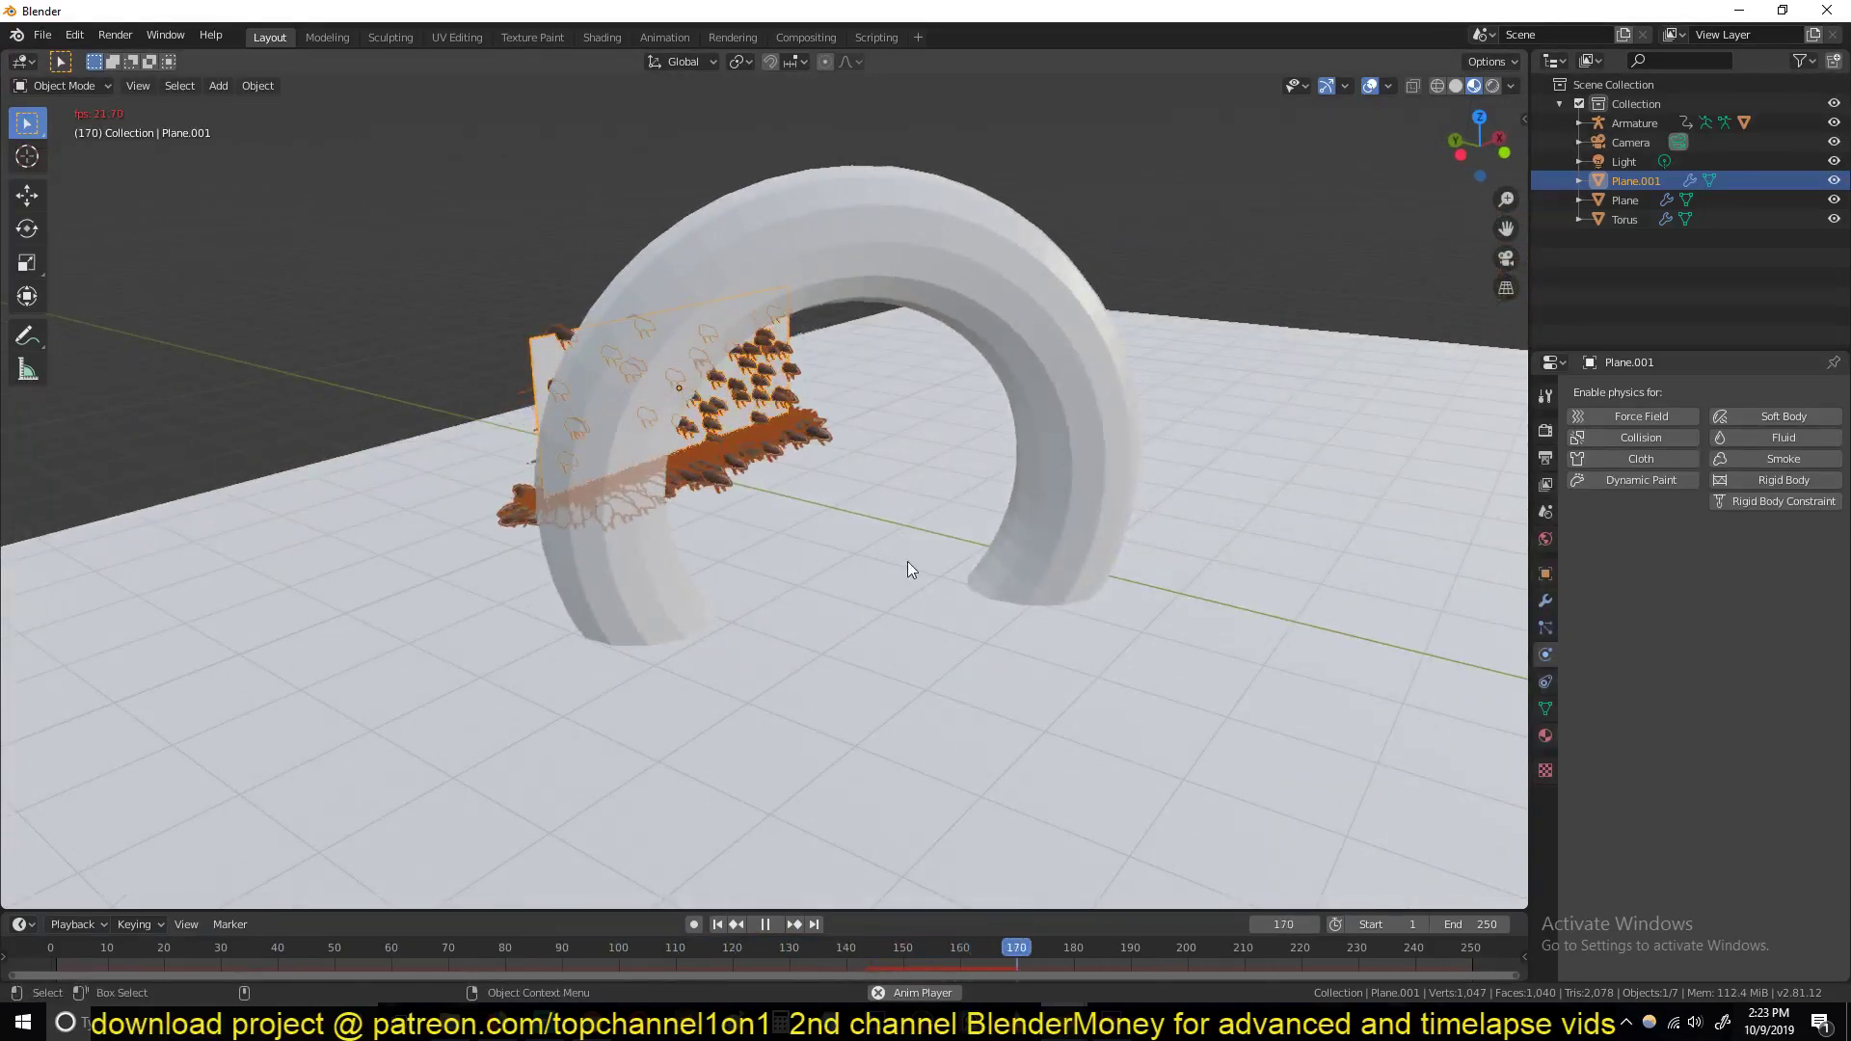
middle_drag(909, 568, 1041, 575)
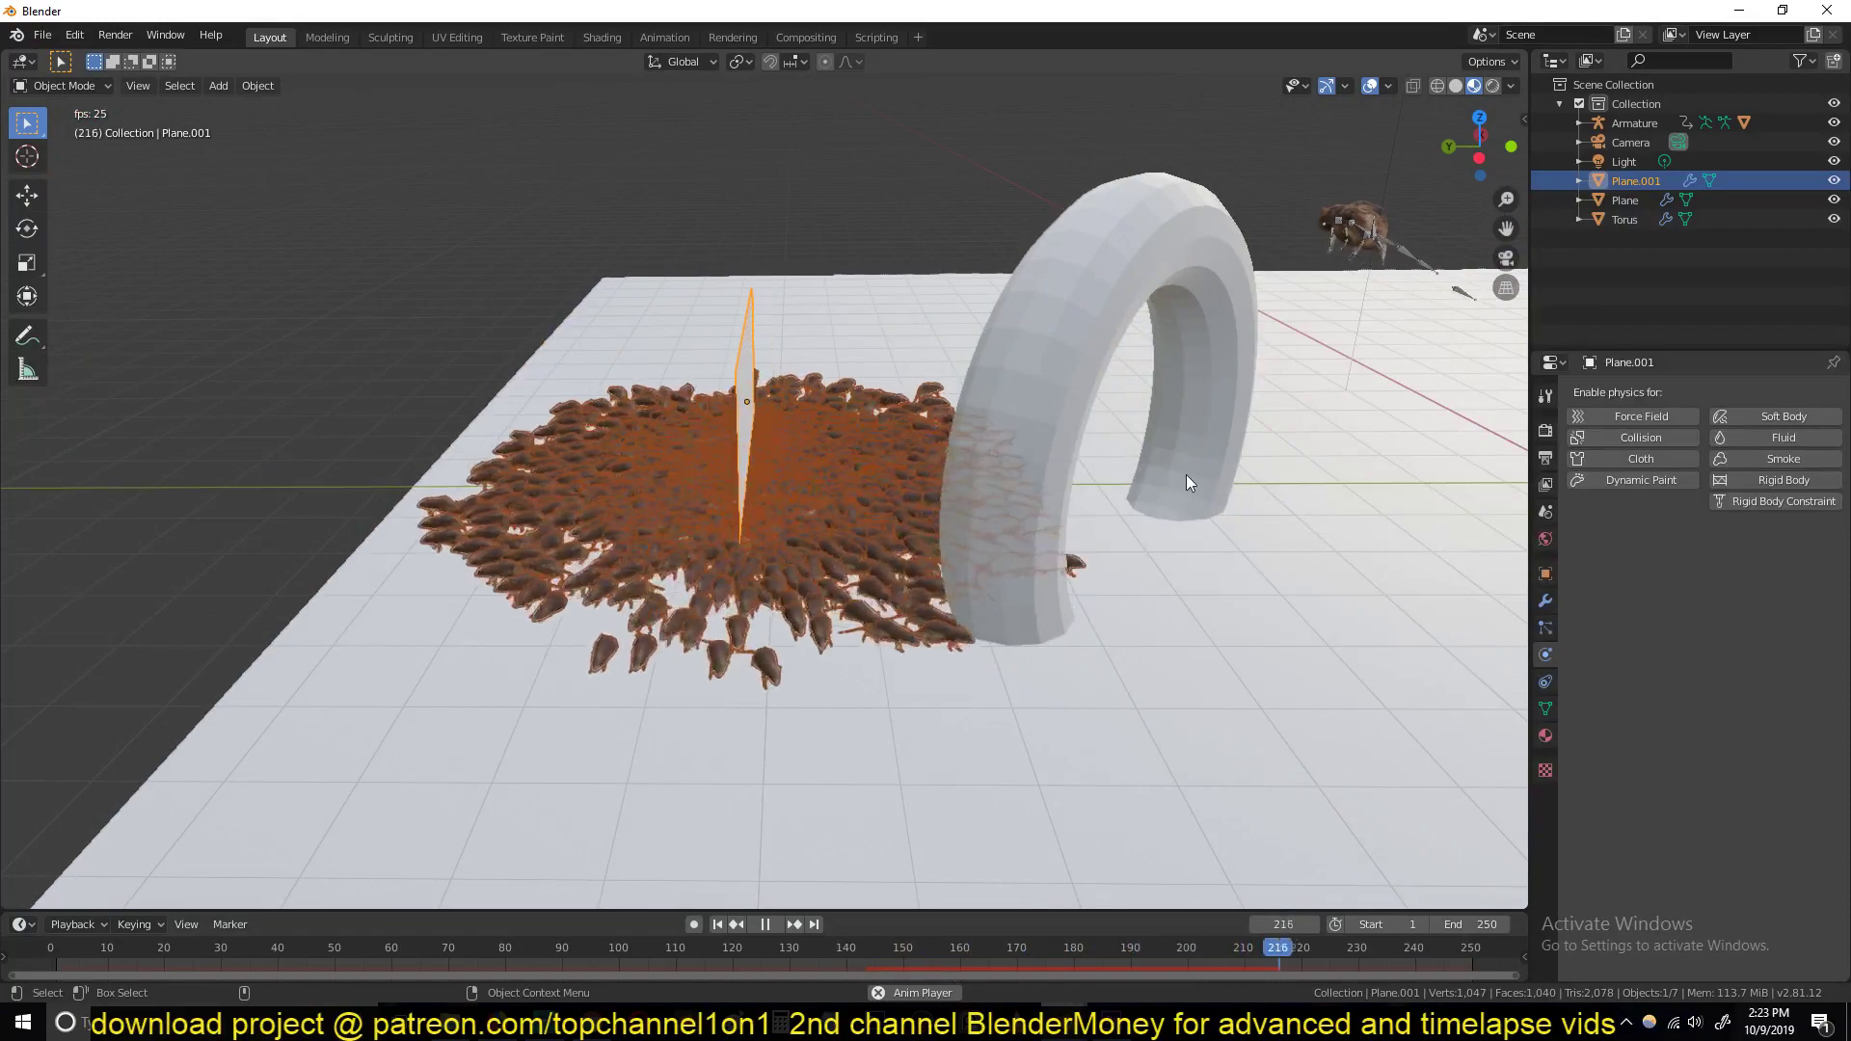
key(space)
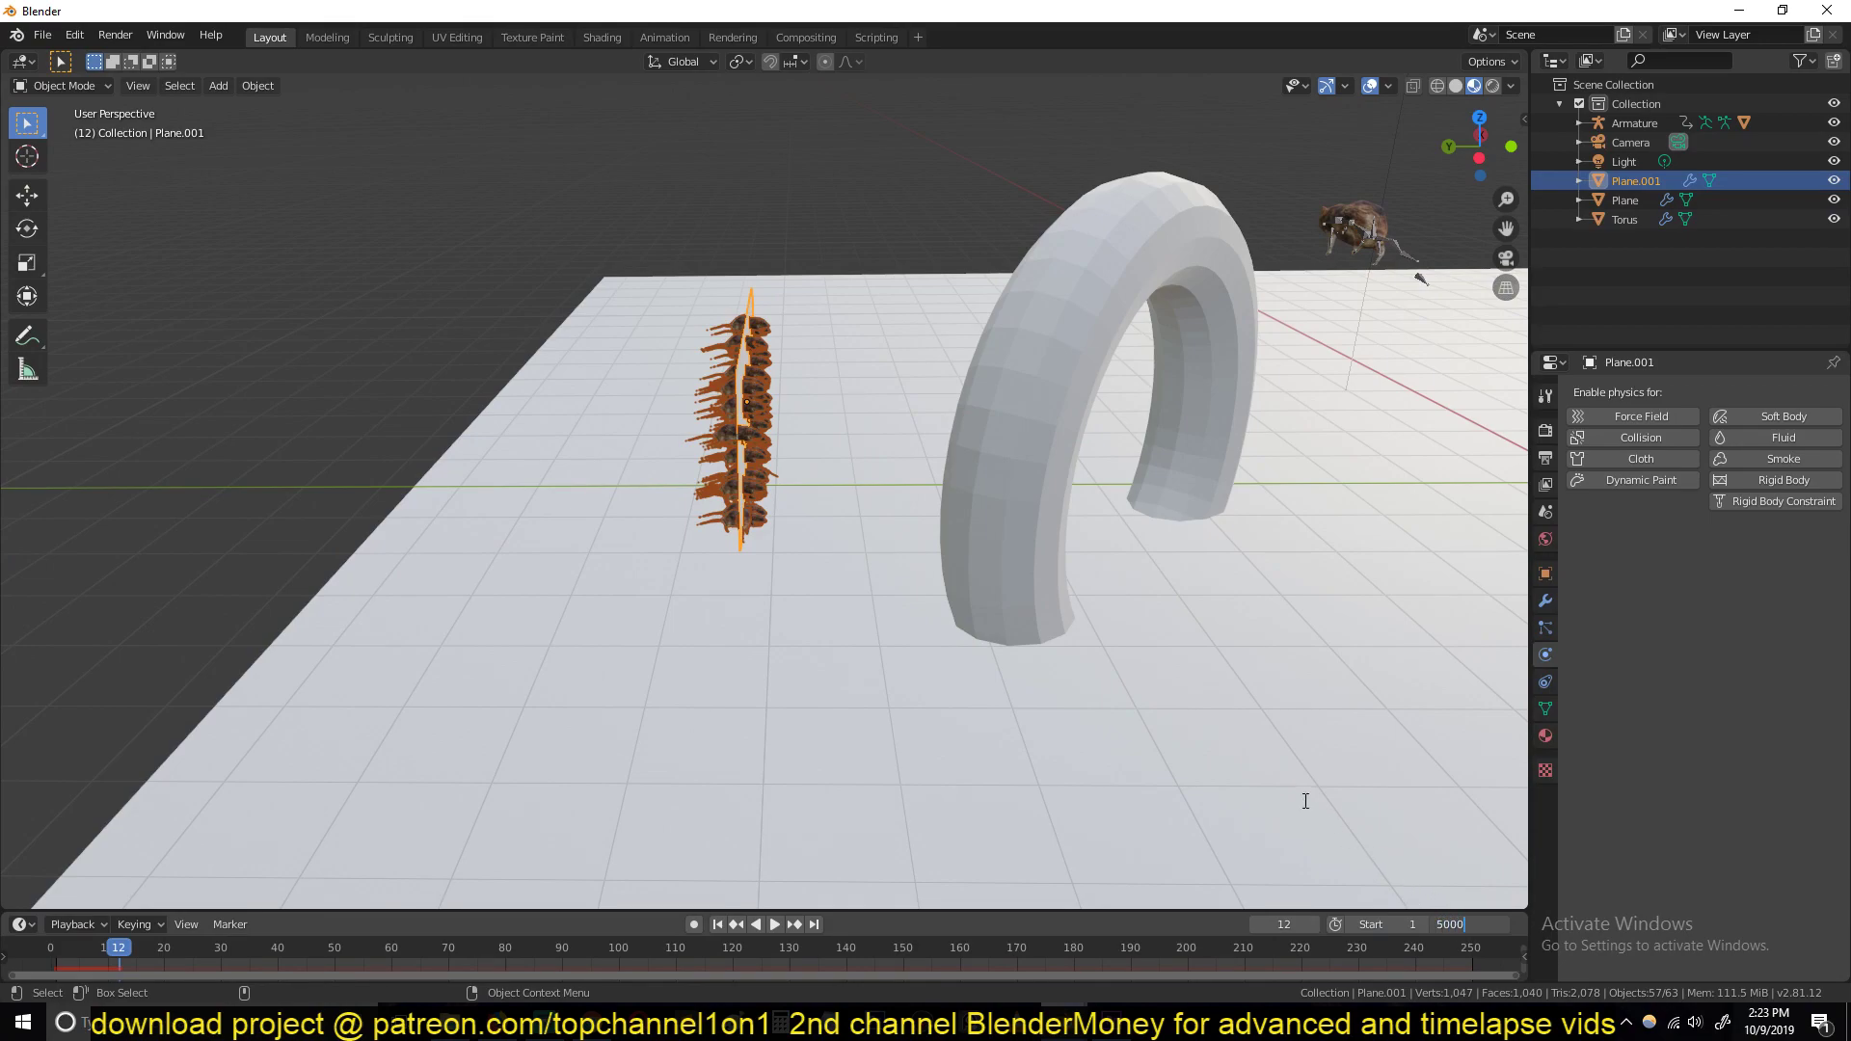
Confirm an end frame of 5000 and play, orbiting to follow the rats past the torus
key(Return)
key(space)
middle_drag(902, 465, 762, 524)
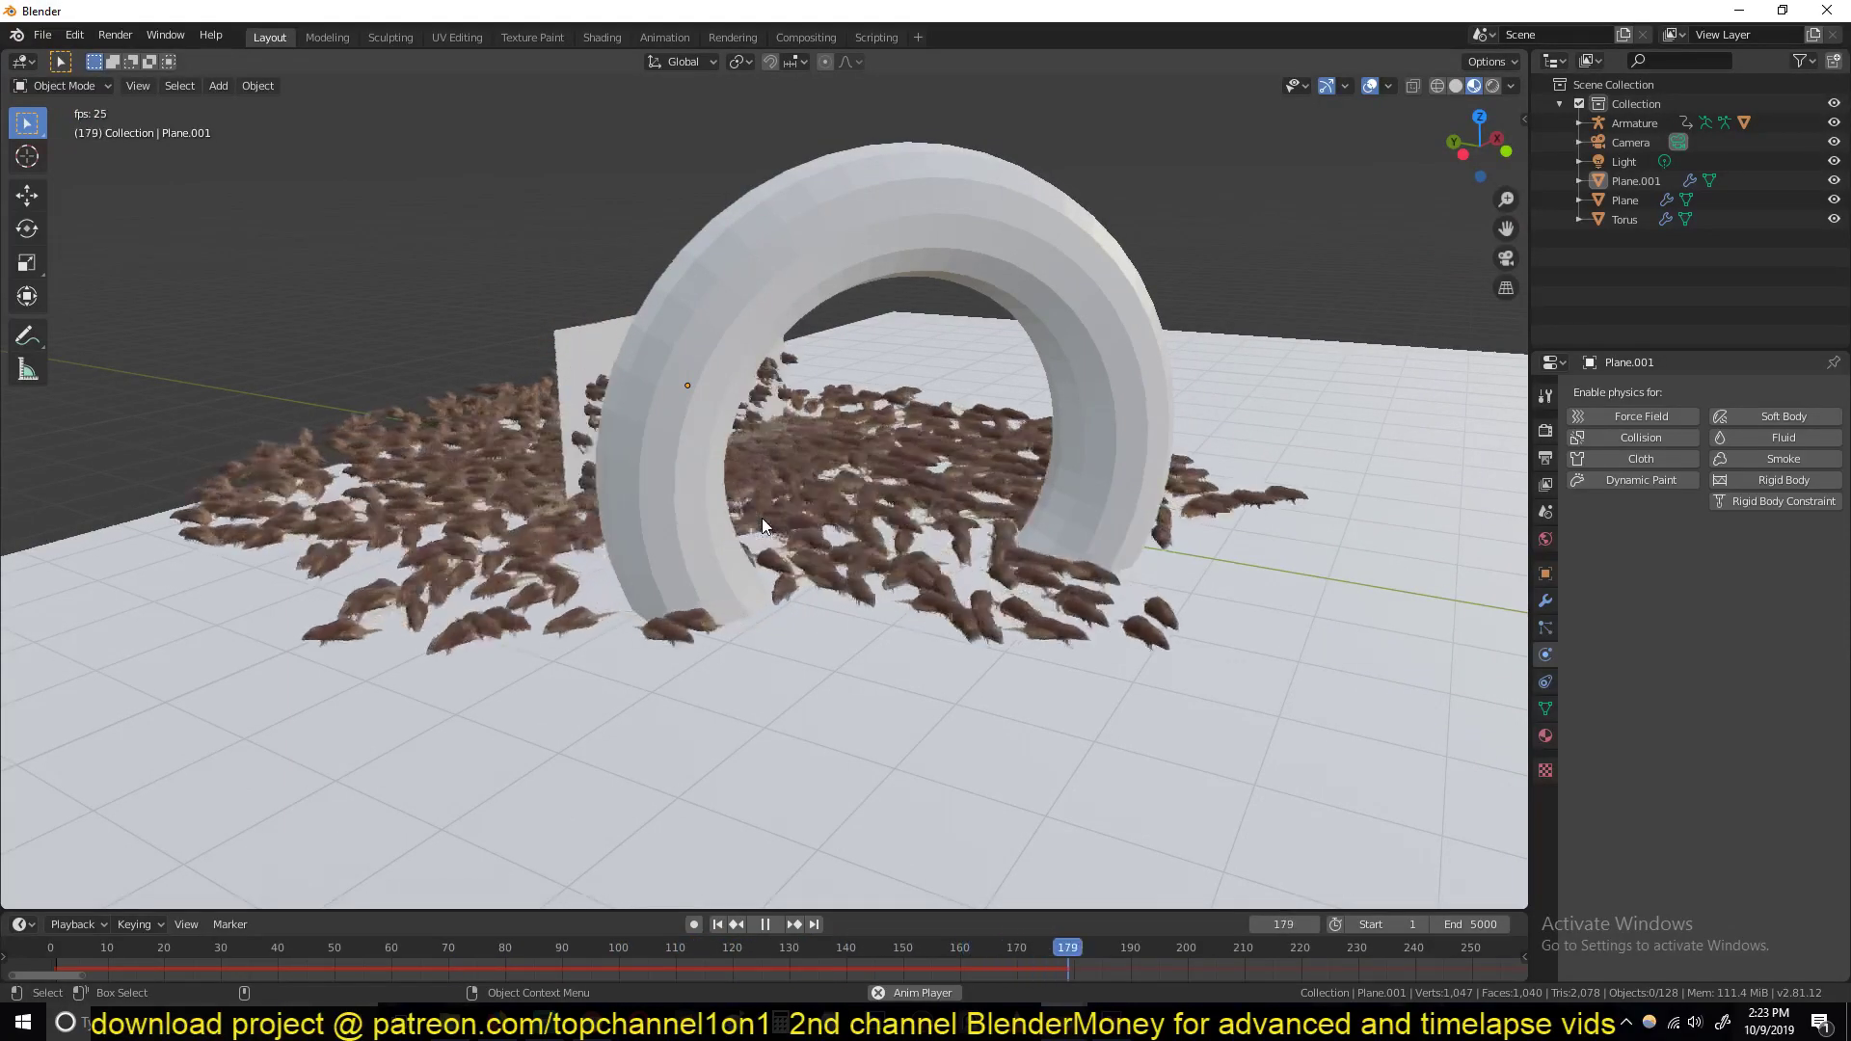
middle_drag(800, 527, 868, 539)
Lift the torus slightly along Z, deselect it, and replay the swarm from frame 1
key(space)
click(797, 233)
key(g)
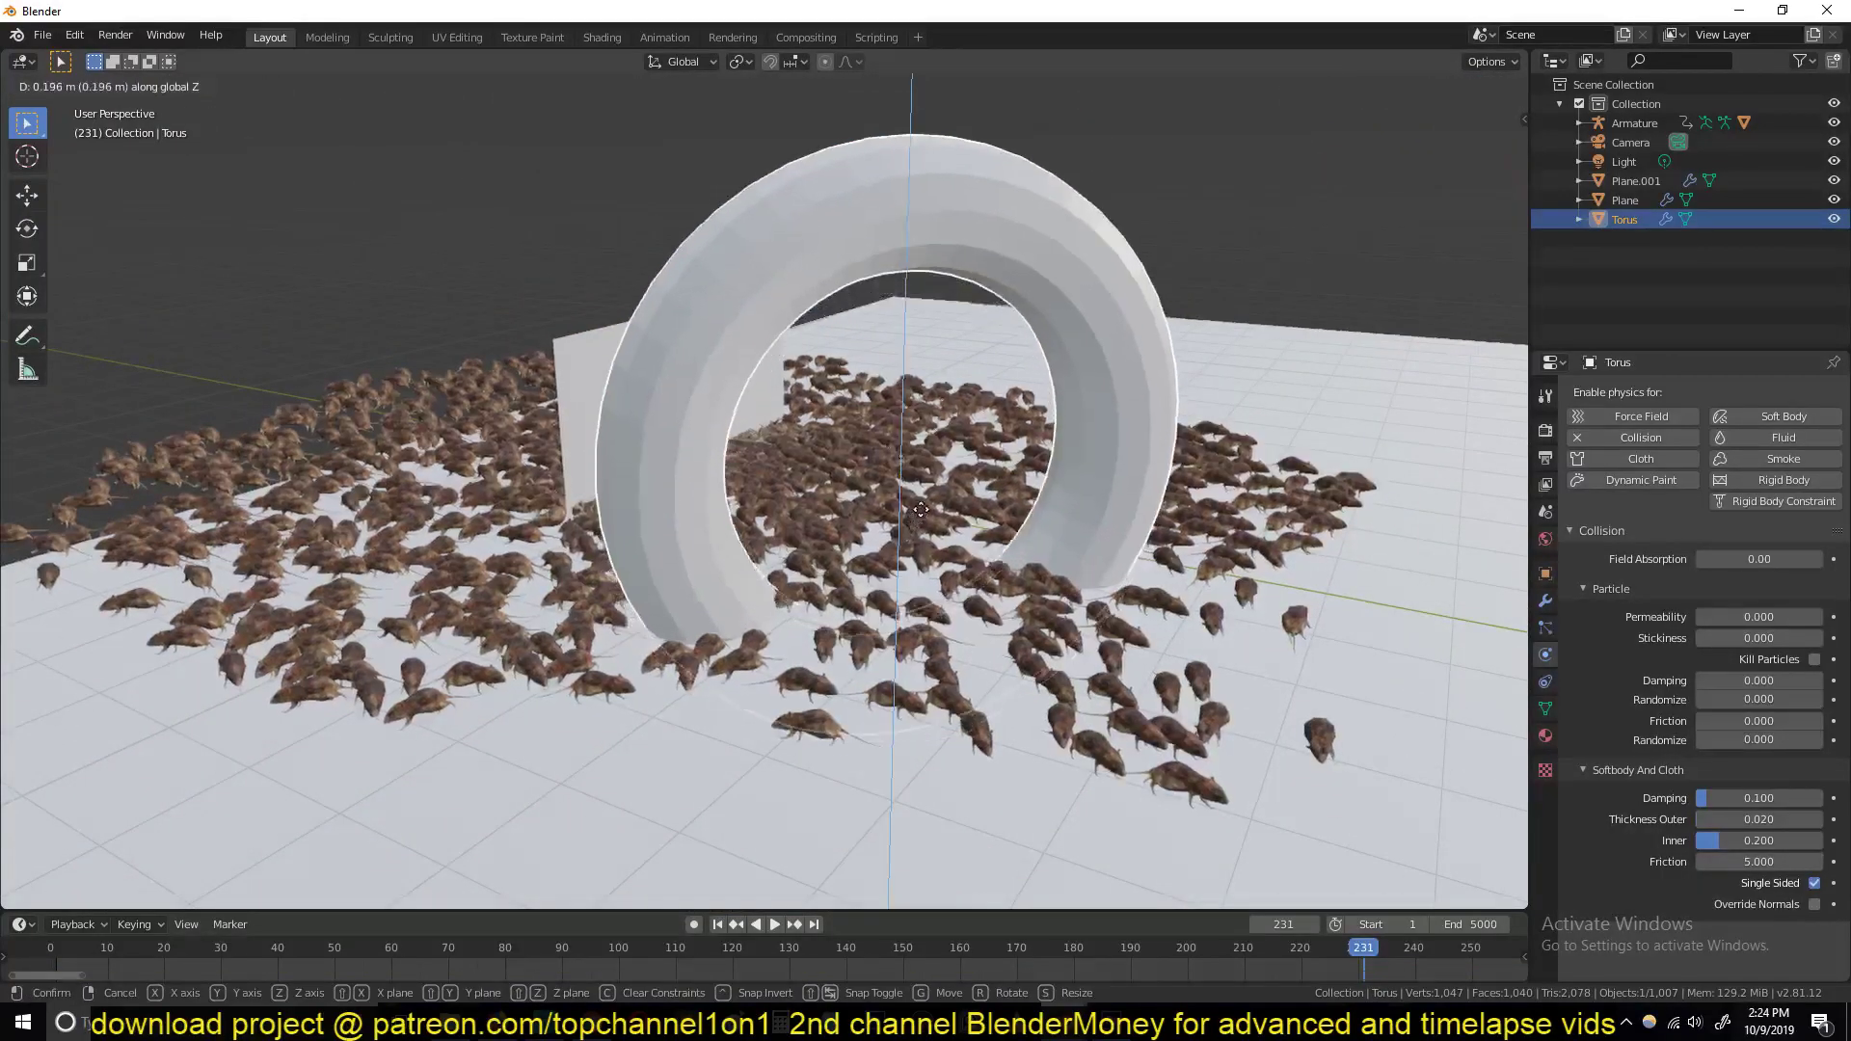
click(933, 459)
middle_drag(933, 459, 1147, 444)
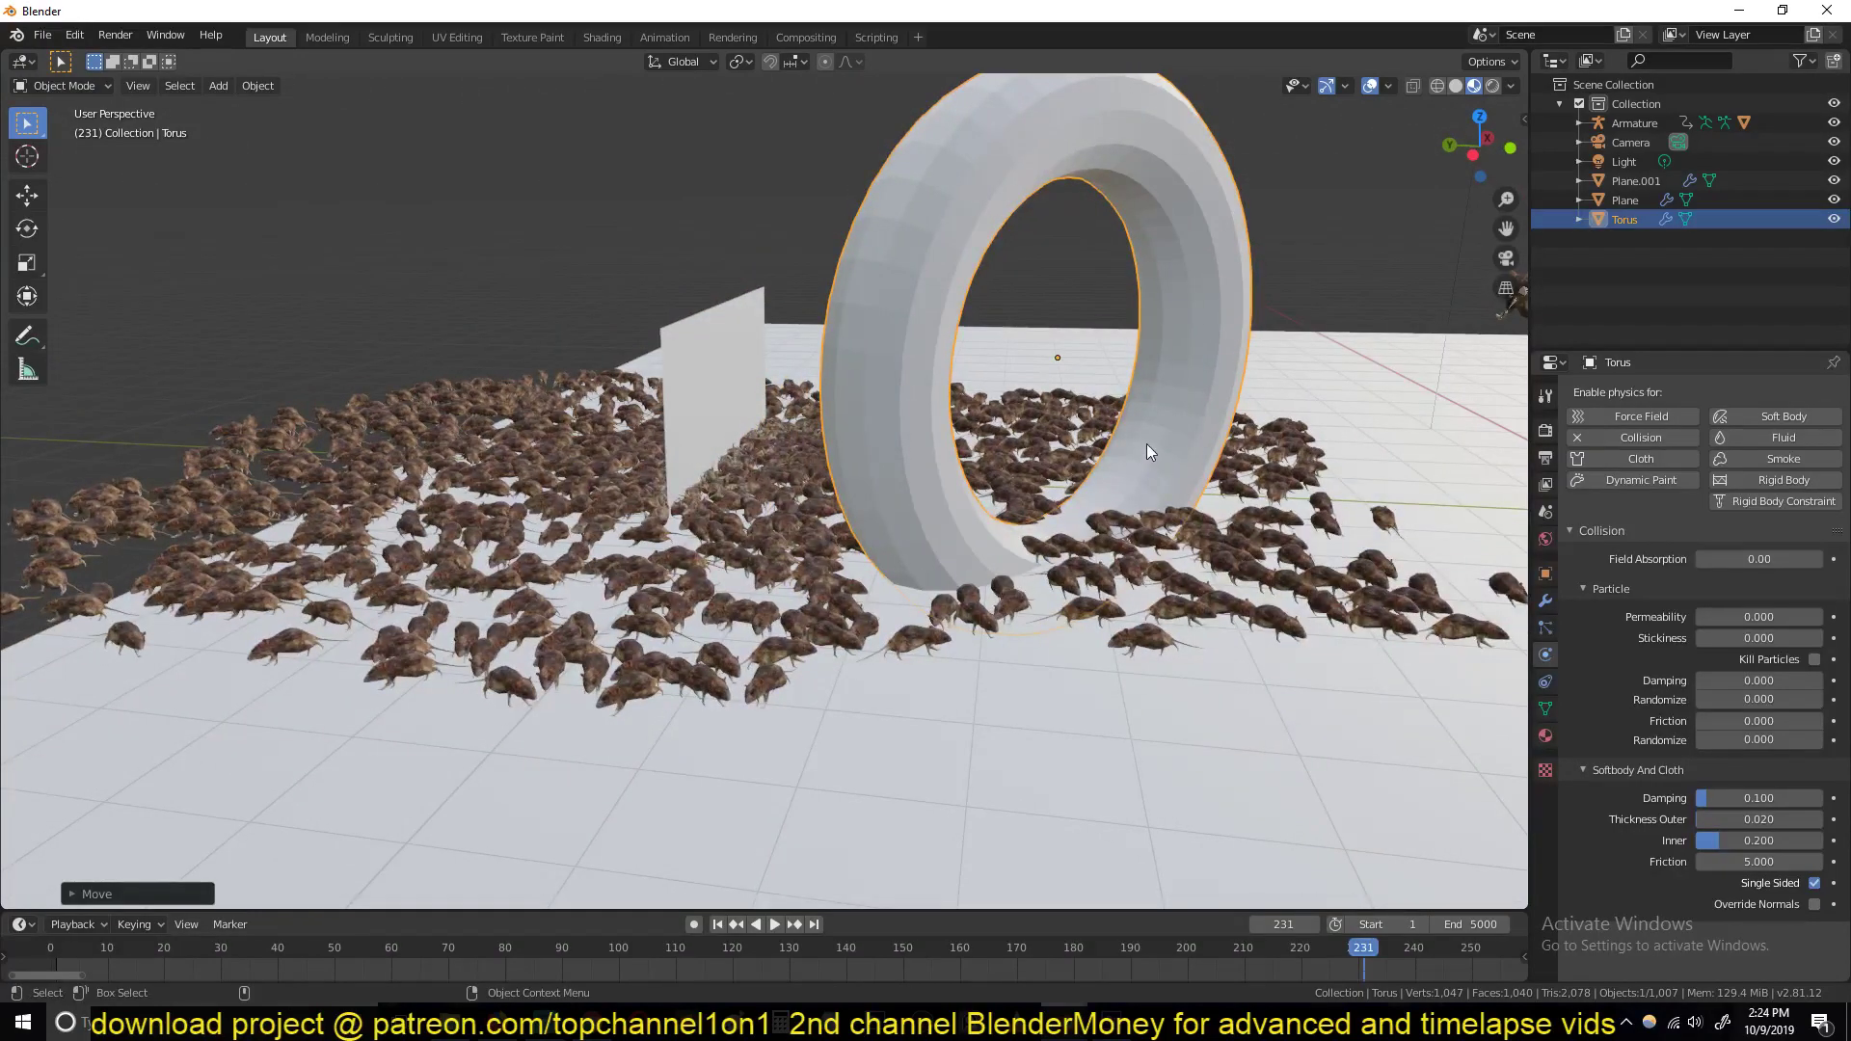
key(g)
key(z)
click(1149, 435)
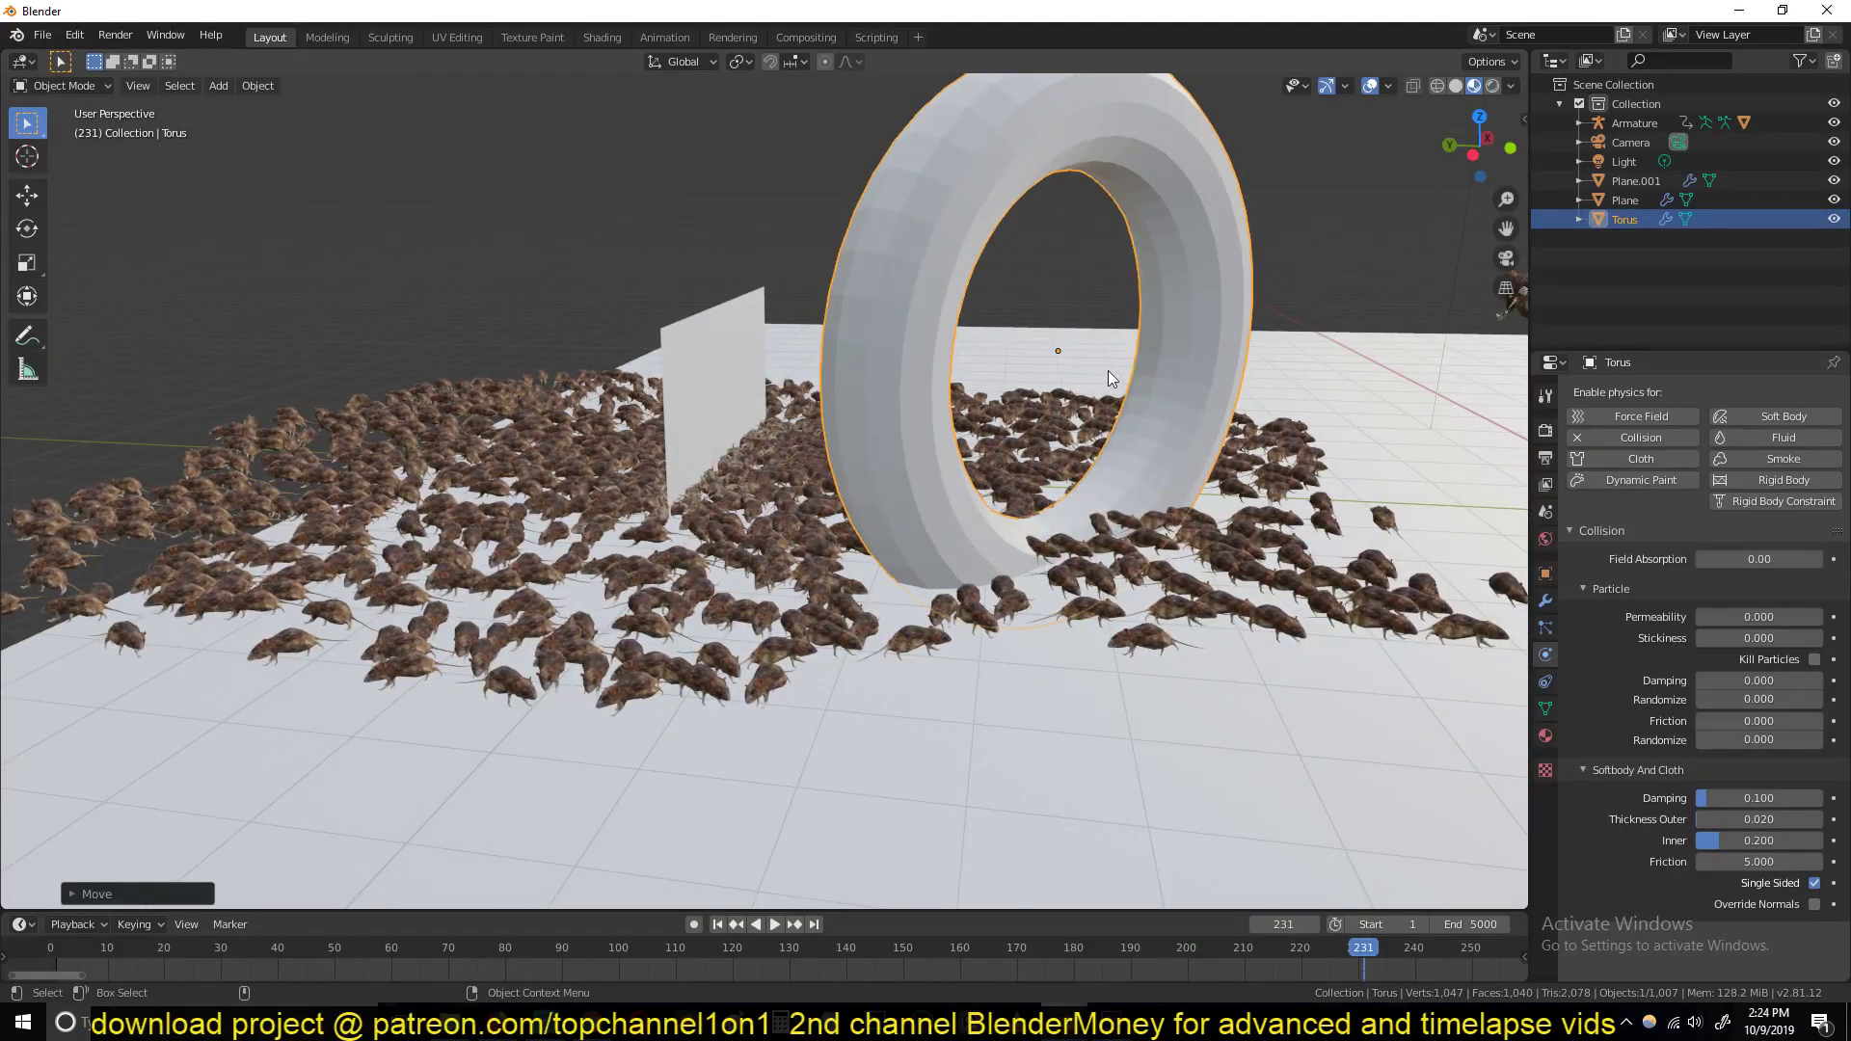
click(970, 661)
click(33, 962)
key(space)
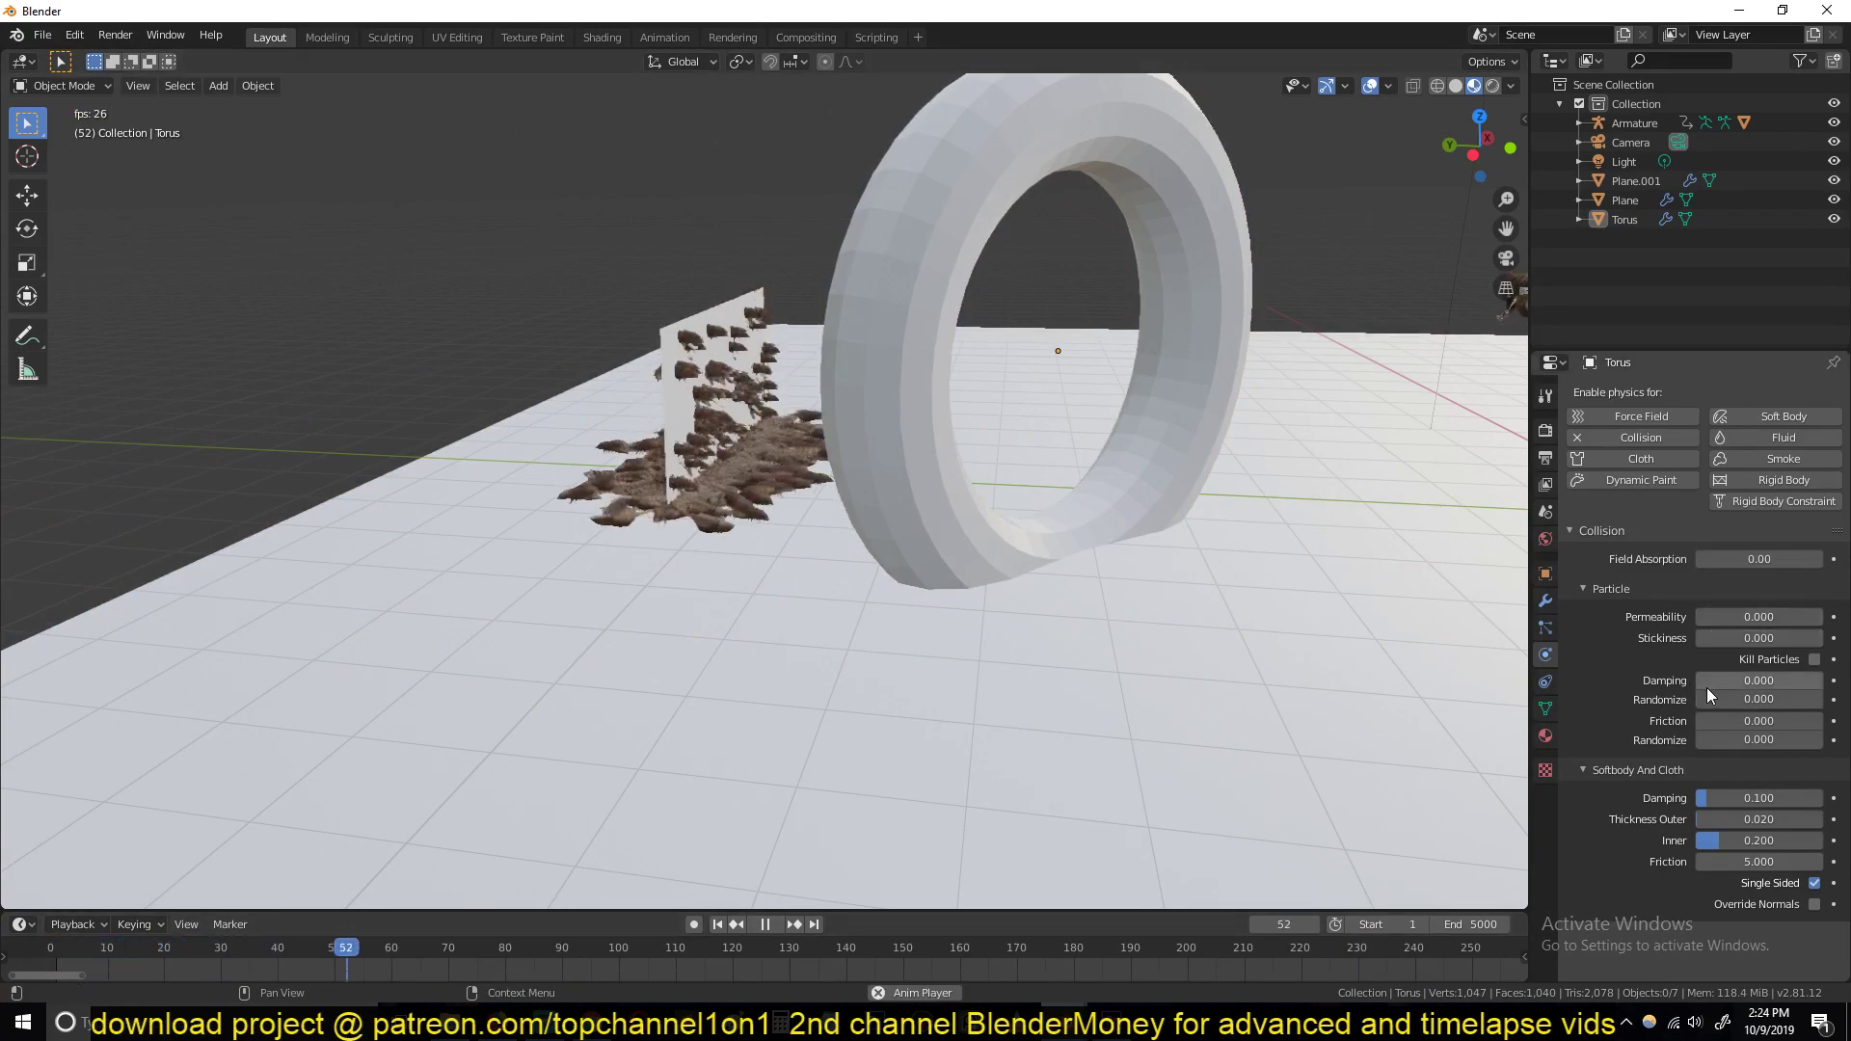
Enable Allow Climbing in Plane.001's boid particle movement settings
click(715, 405)
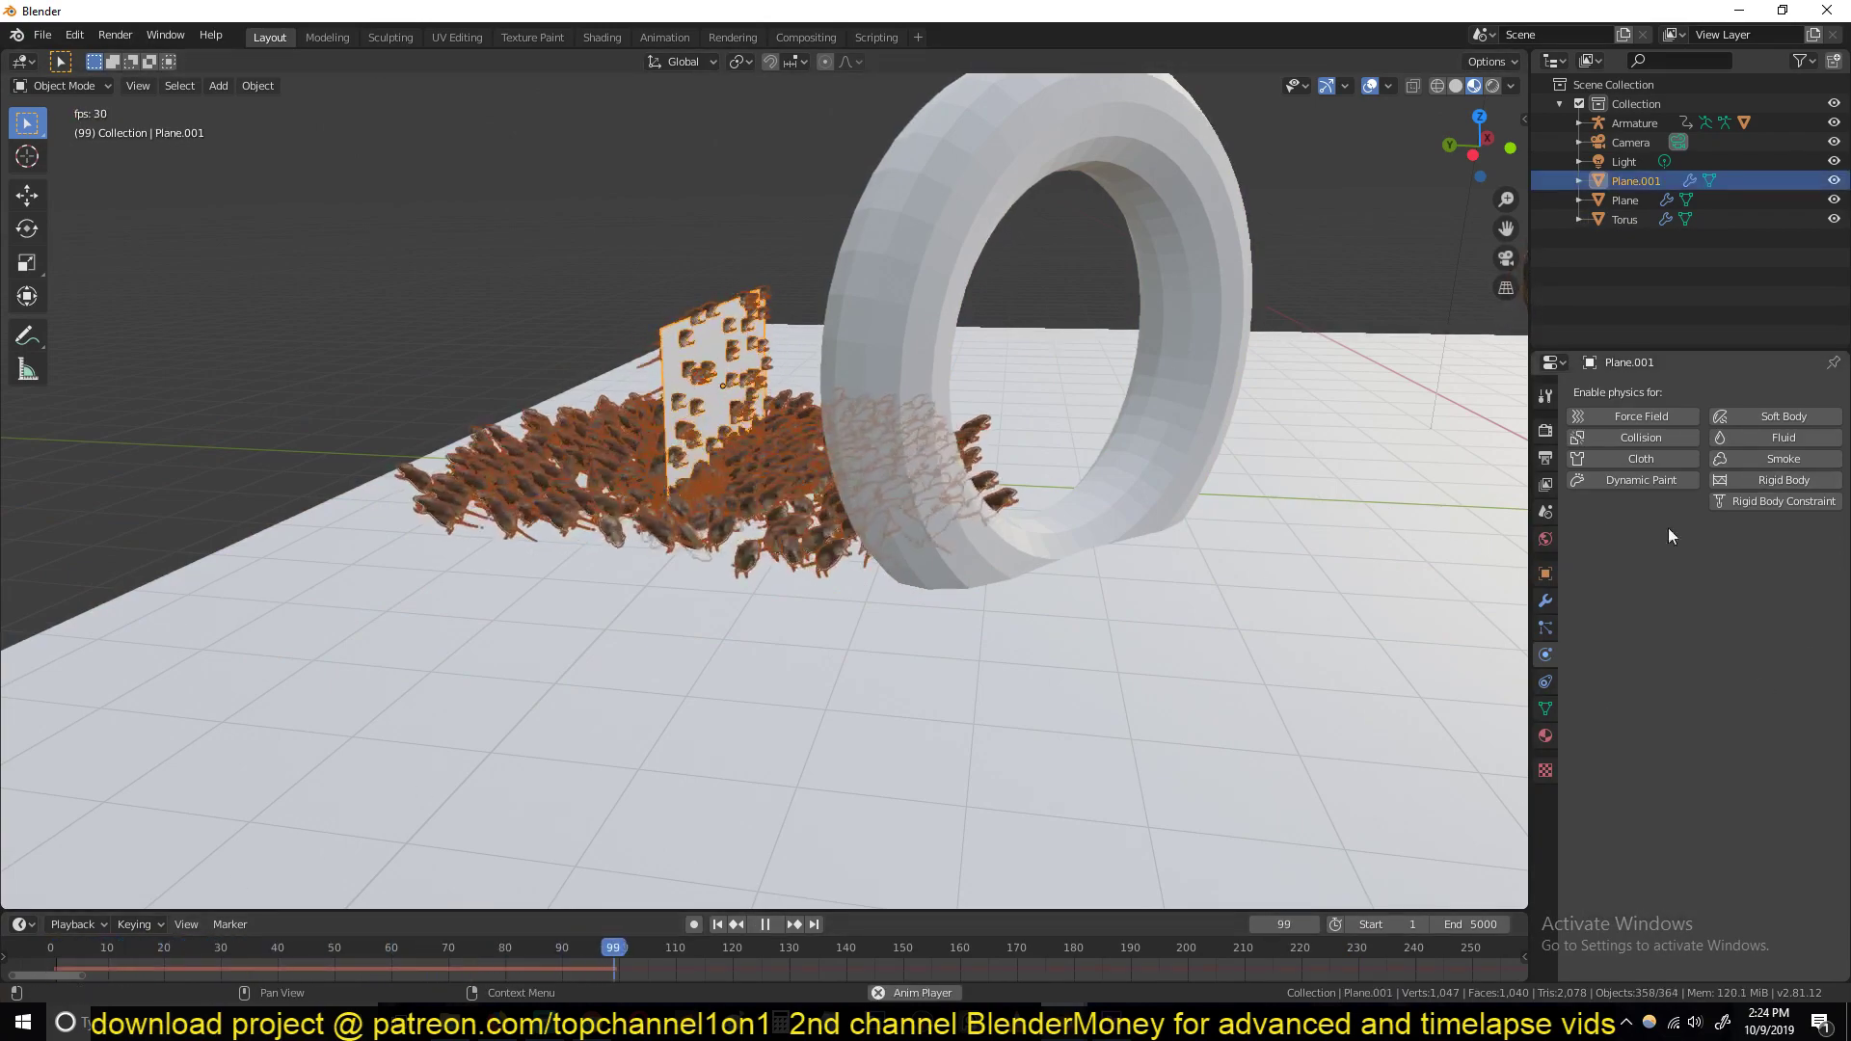
click(1545, 628)
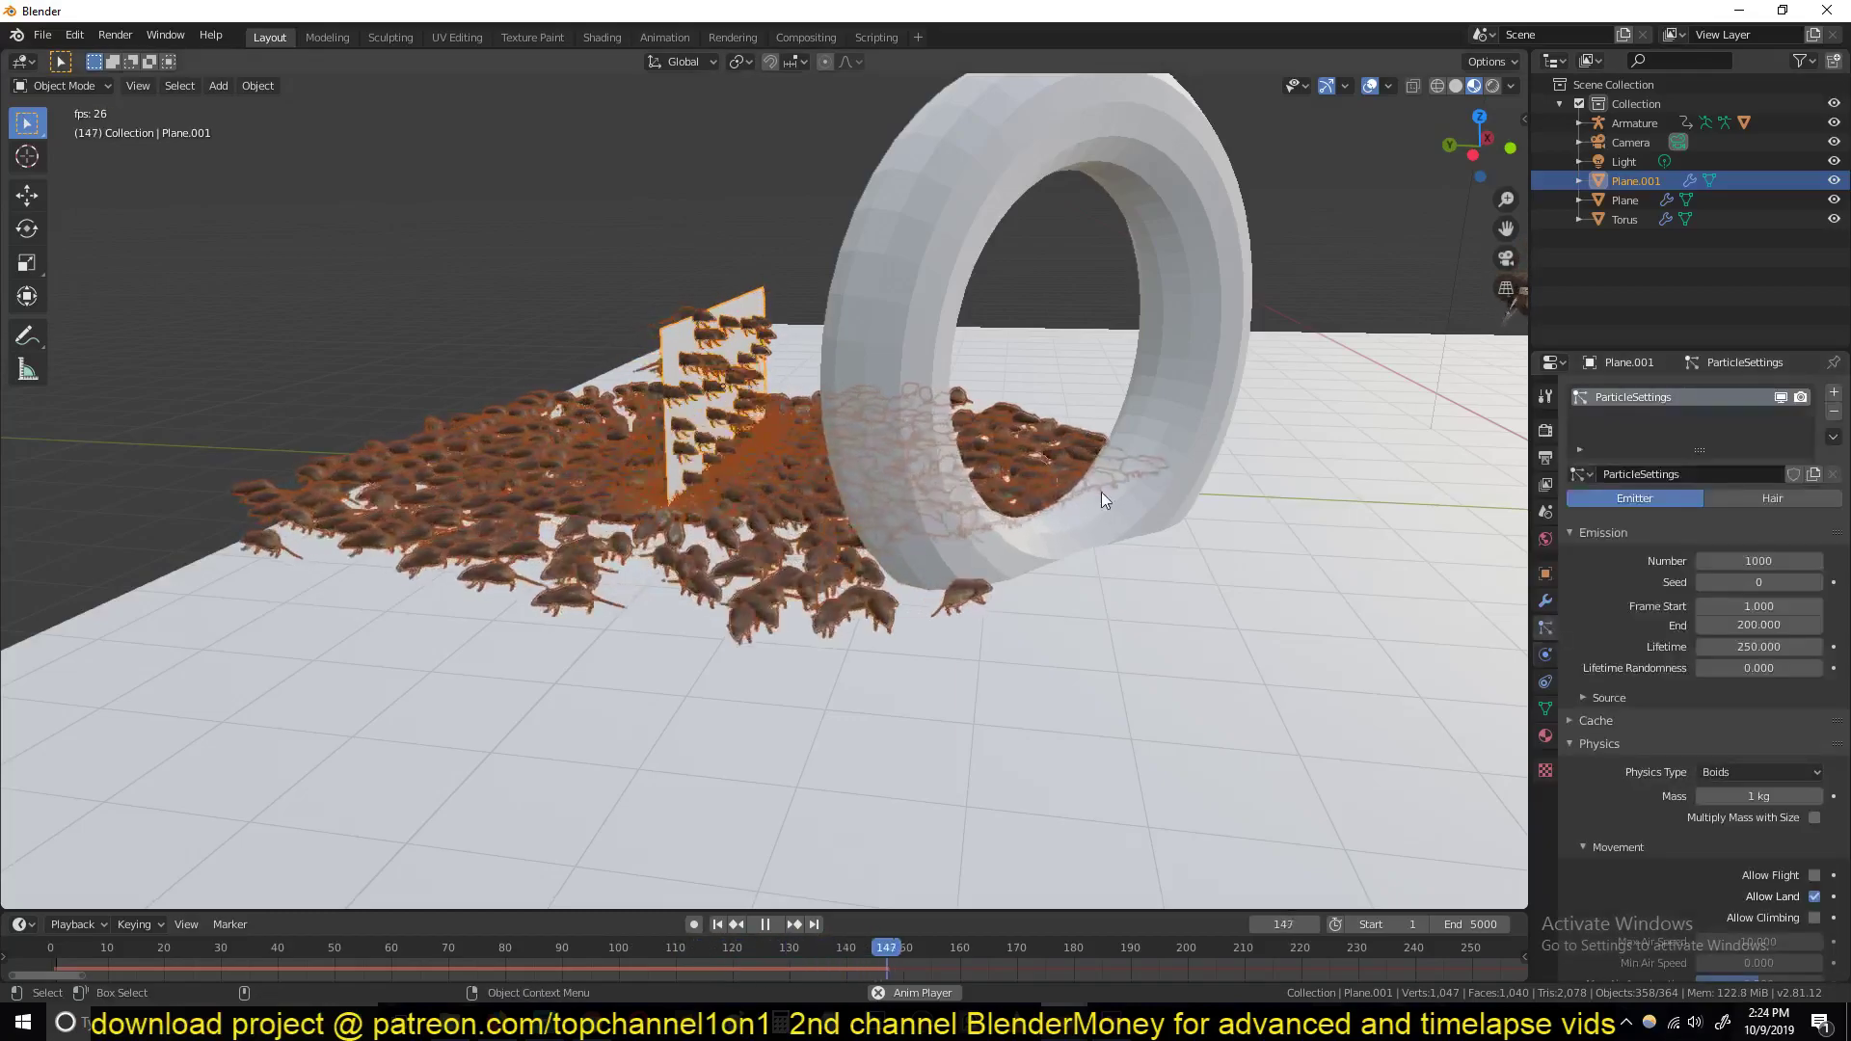
middle_drag(1101, 491, 1043, 588)
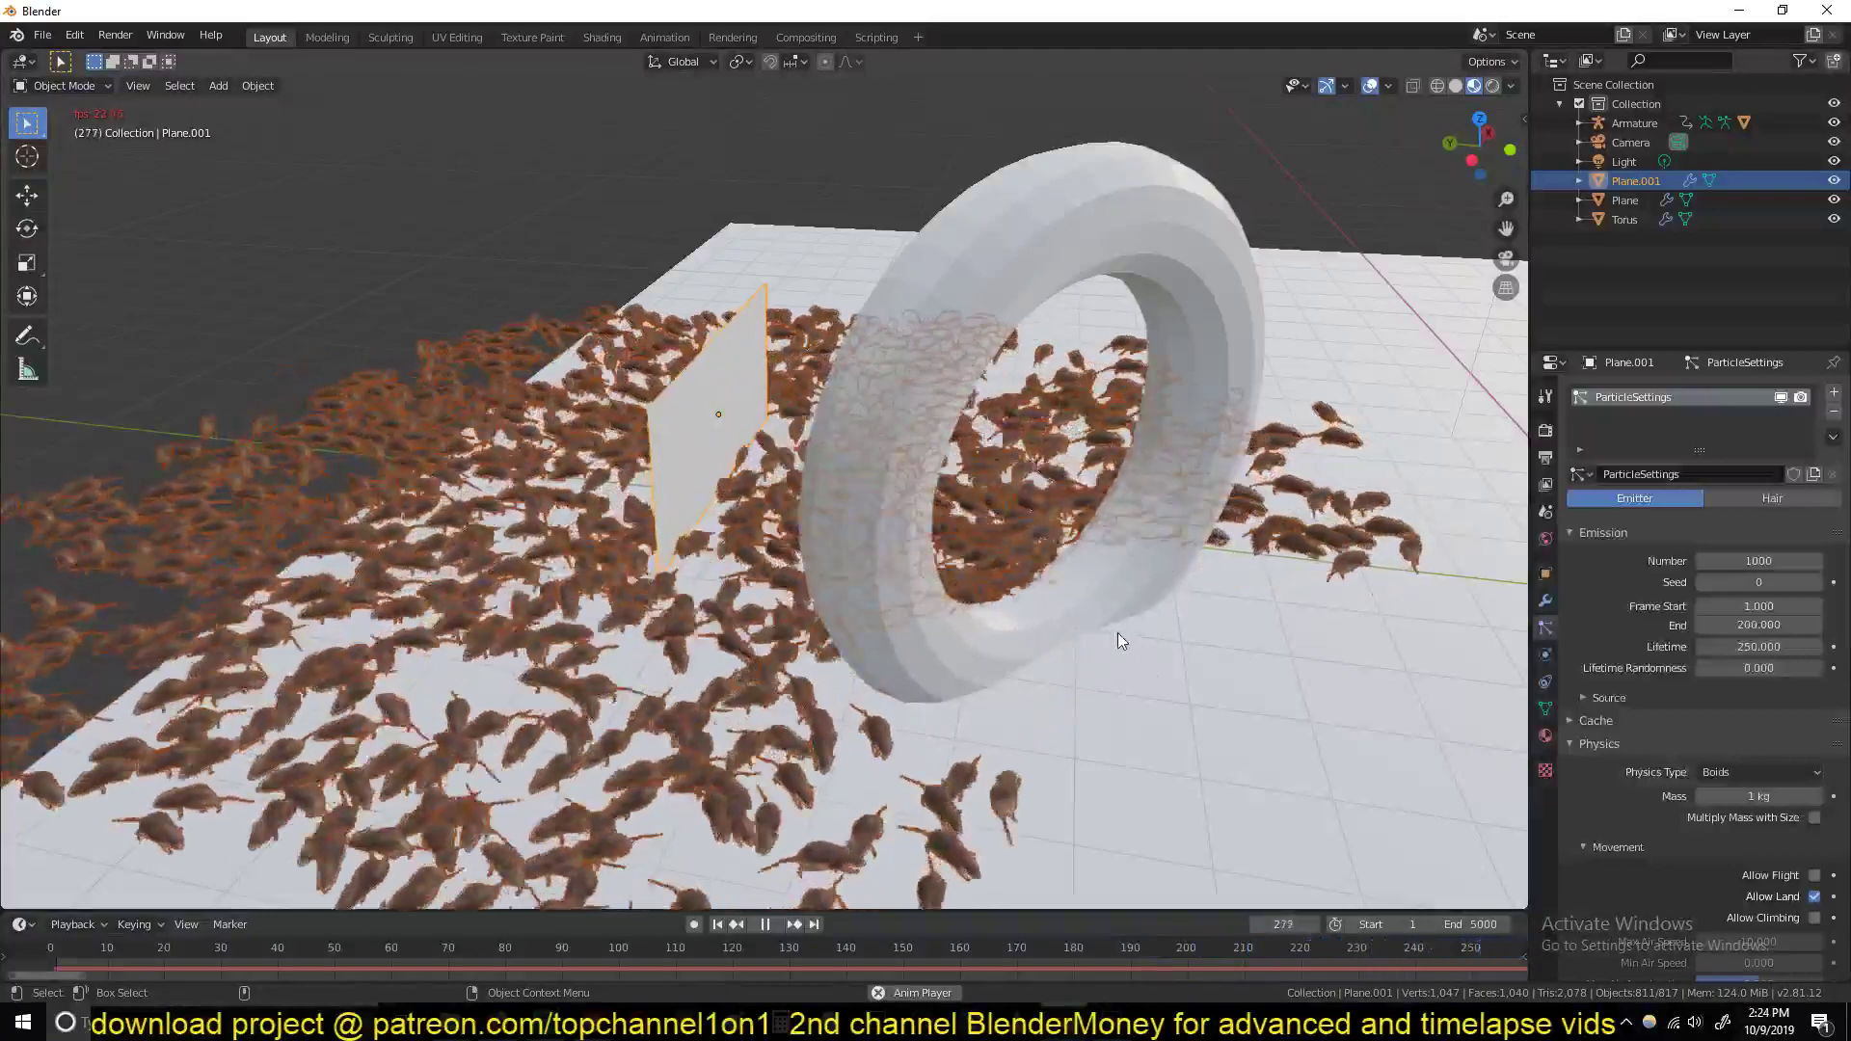
key(space)
middle_drag(1061, 590, 867, 493)
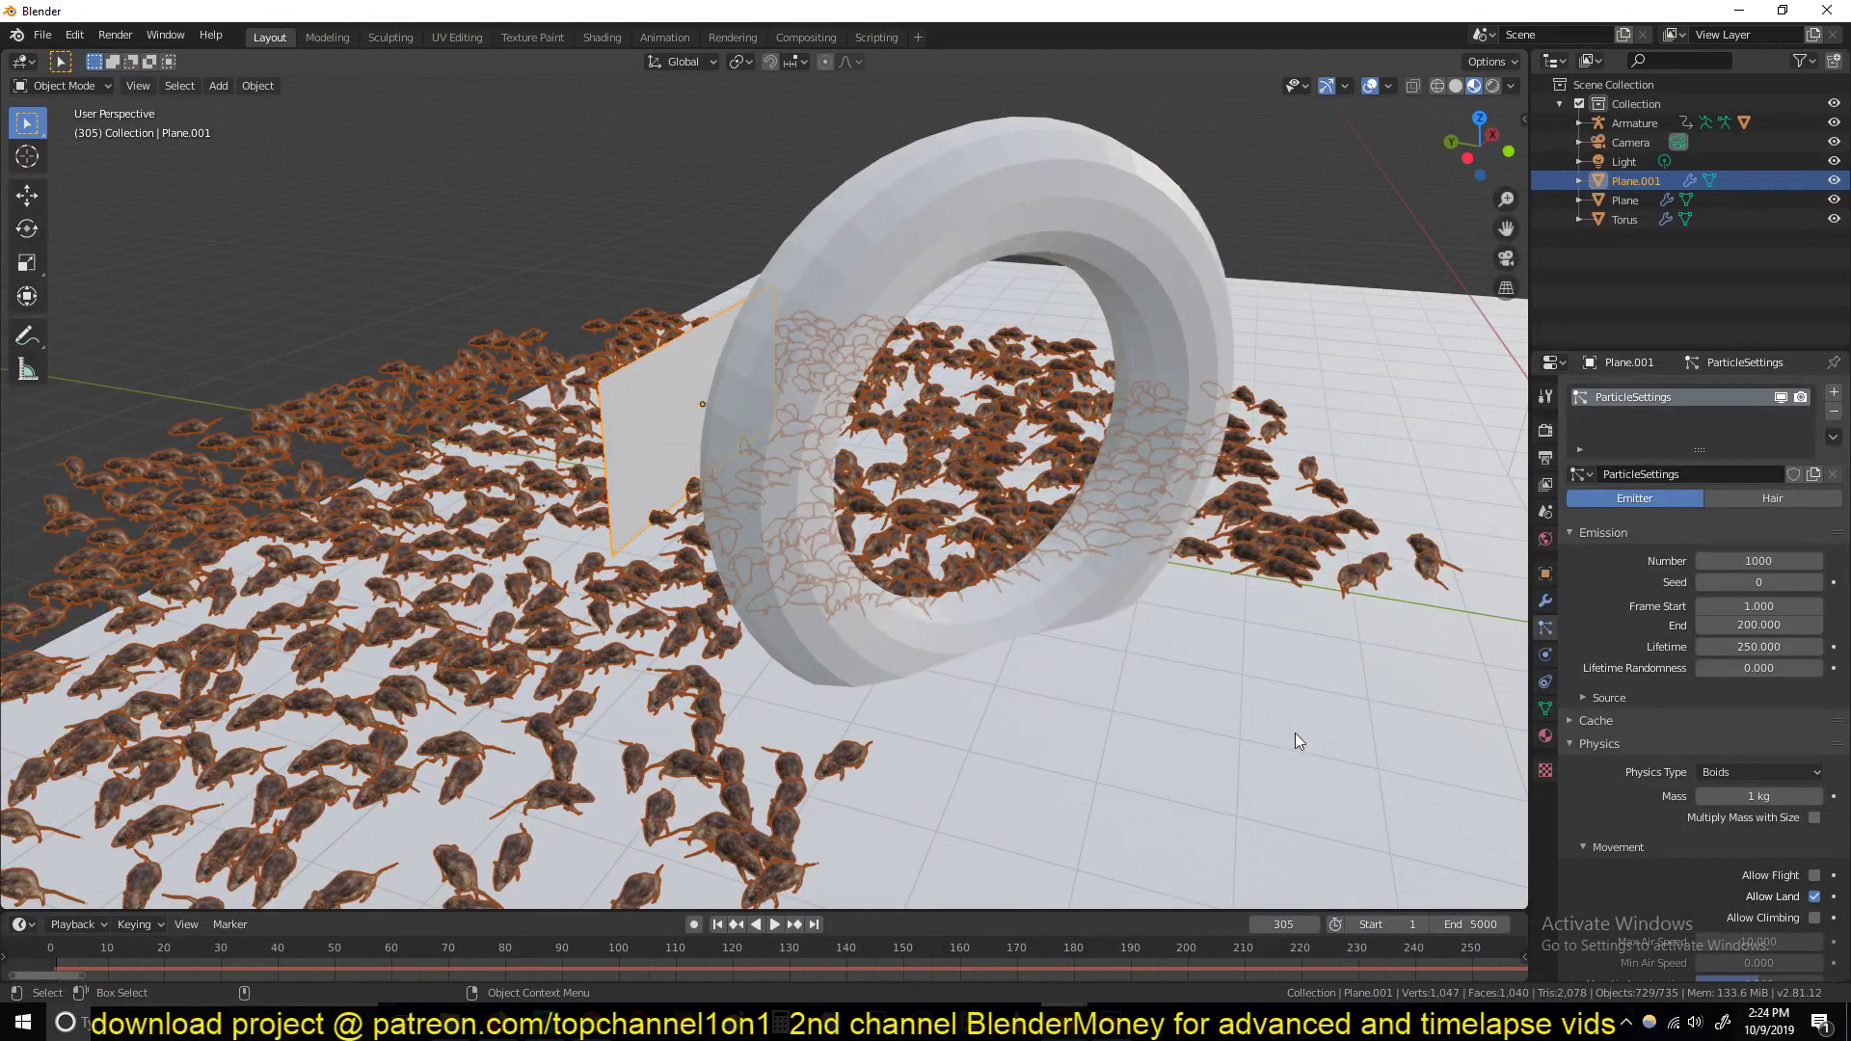
scroll(1726, 669, down, 8)
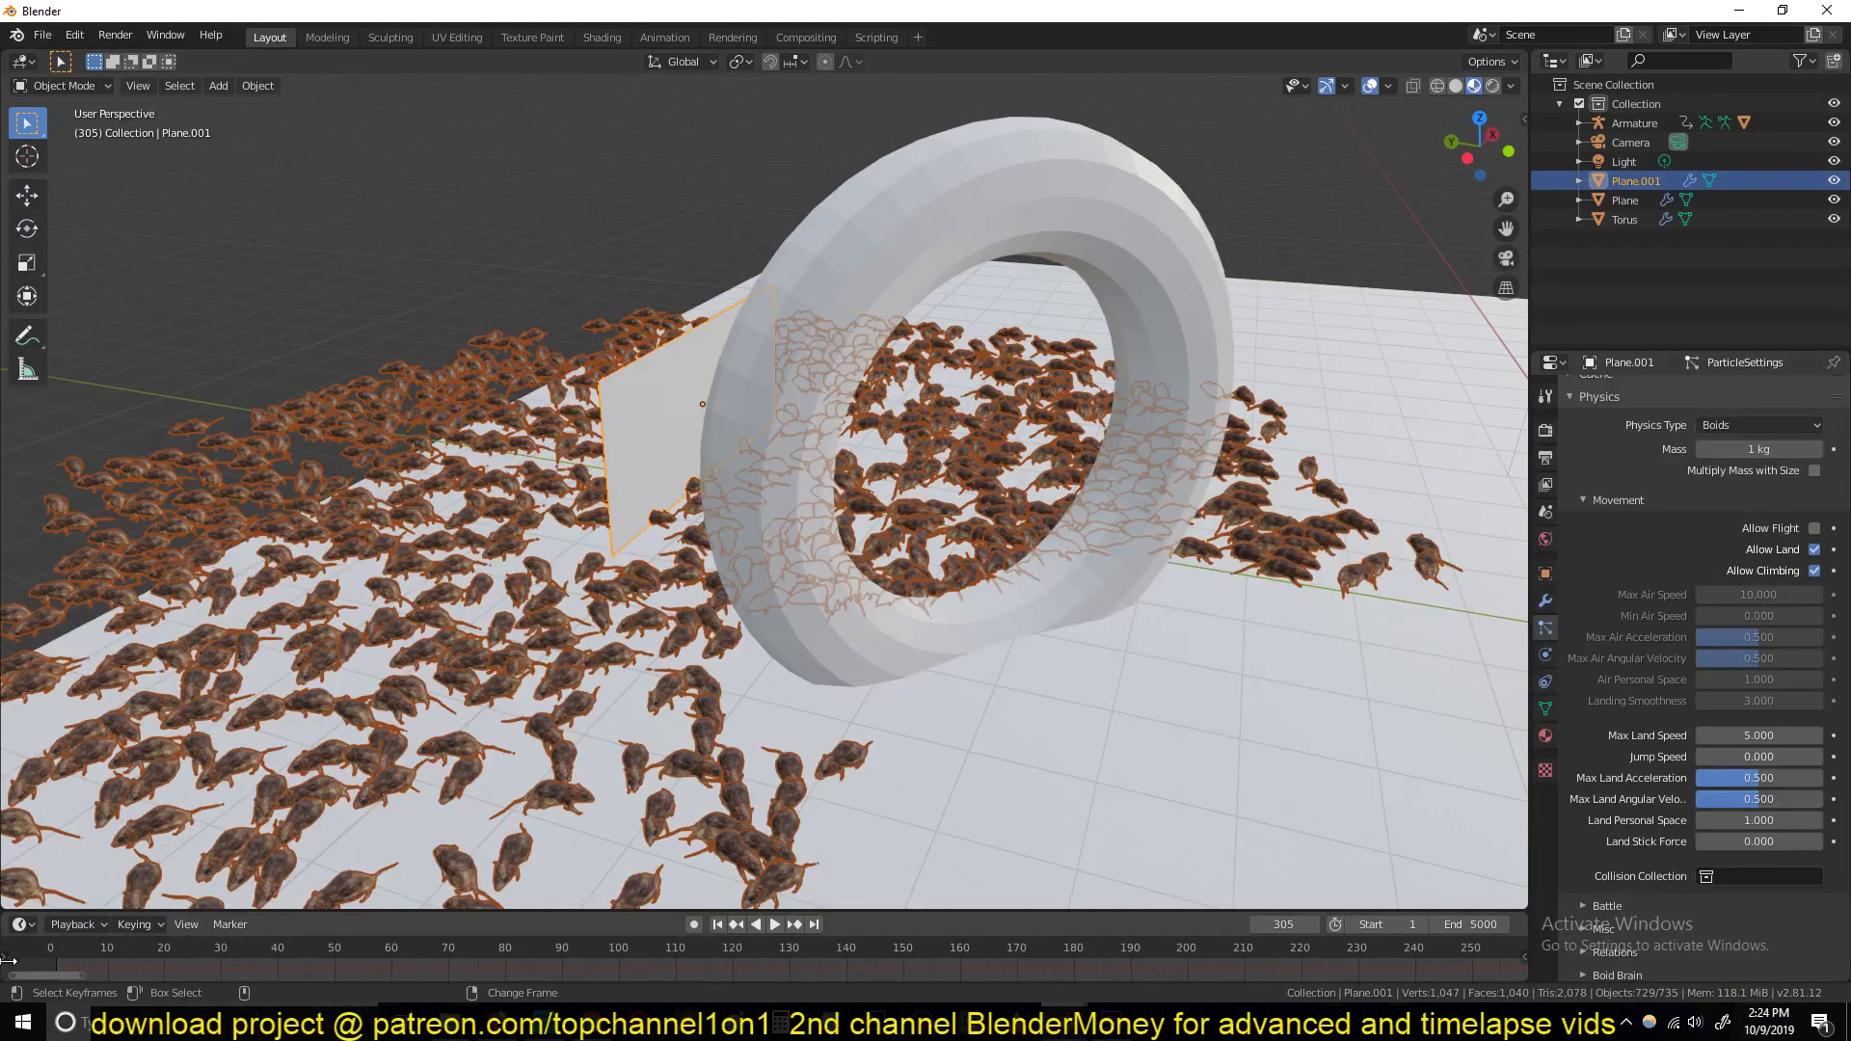
Replay the swarm from the first frame and stop it at frame 178
key(shift+Left)
key(space)
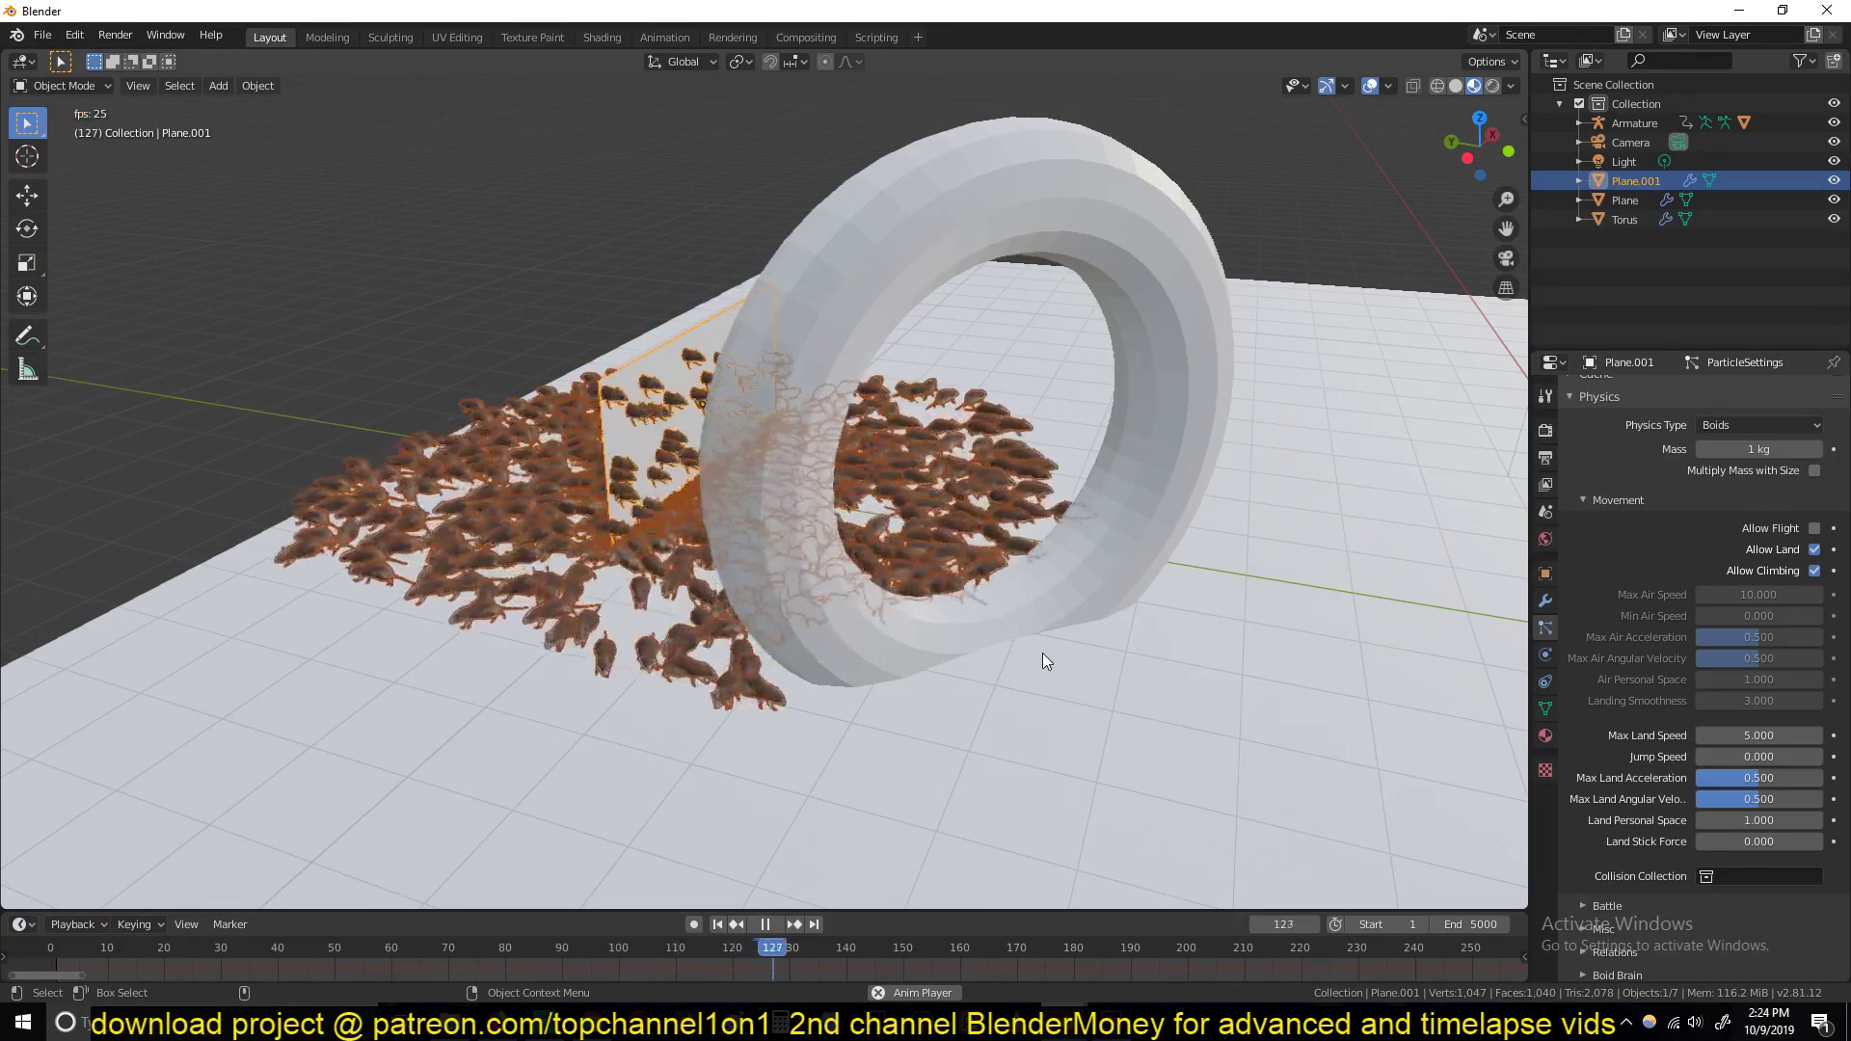
middle_drag(1051, 651, 1084, 615)
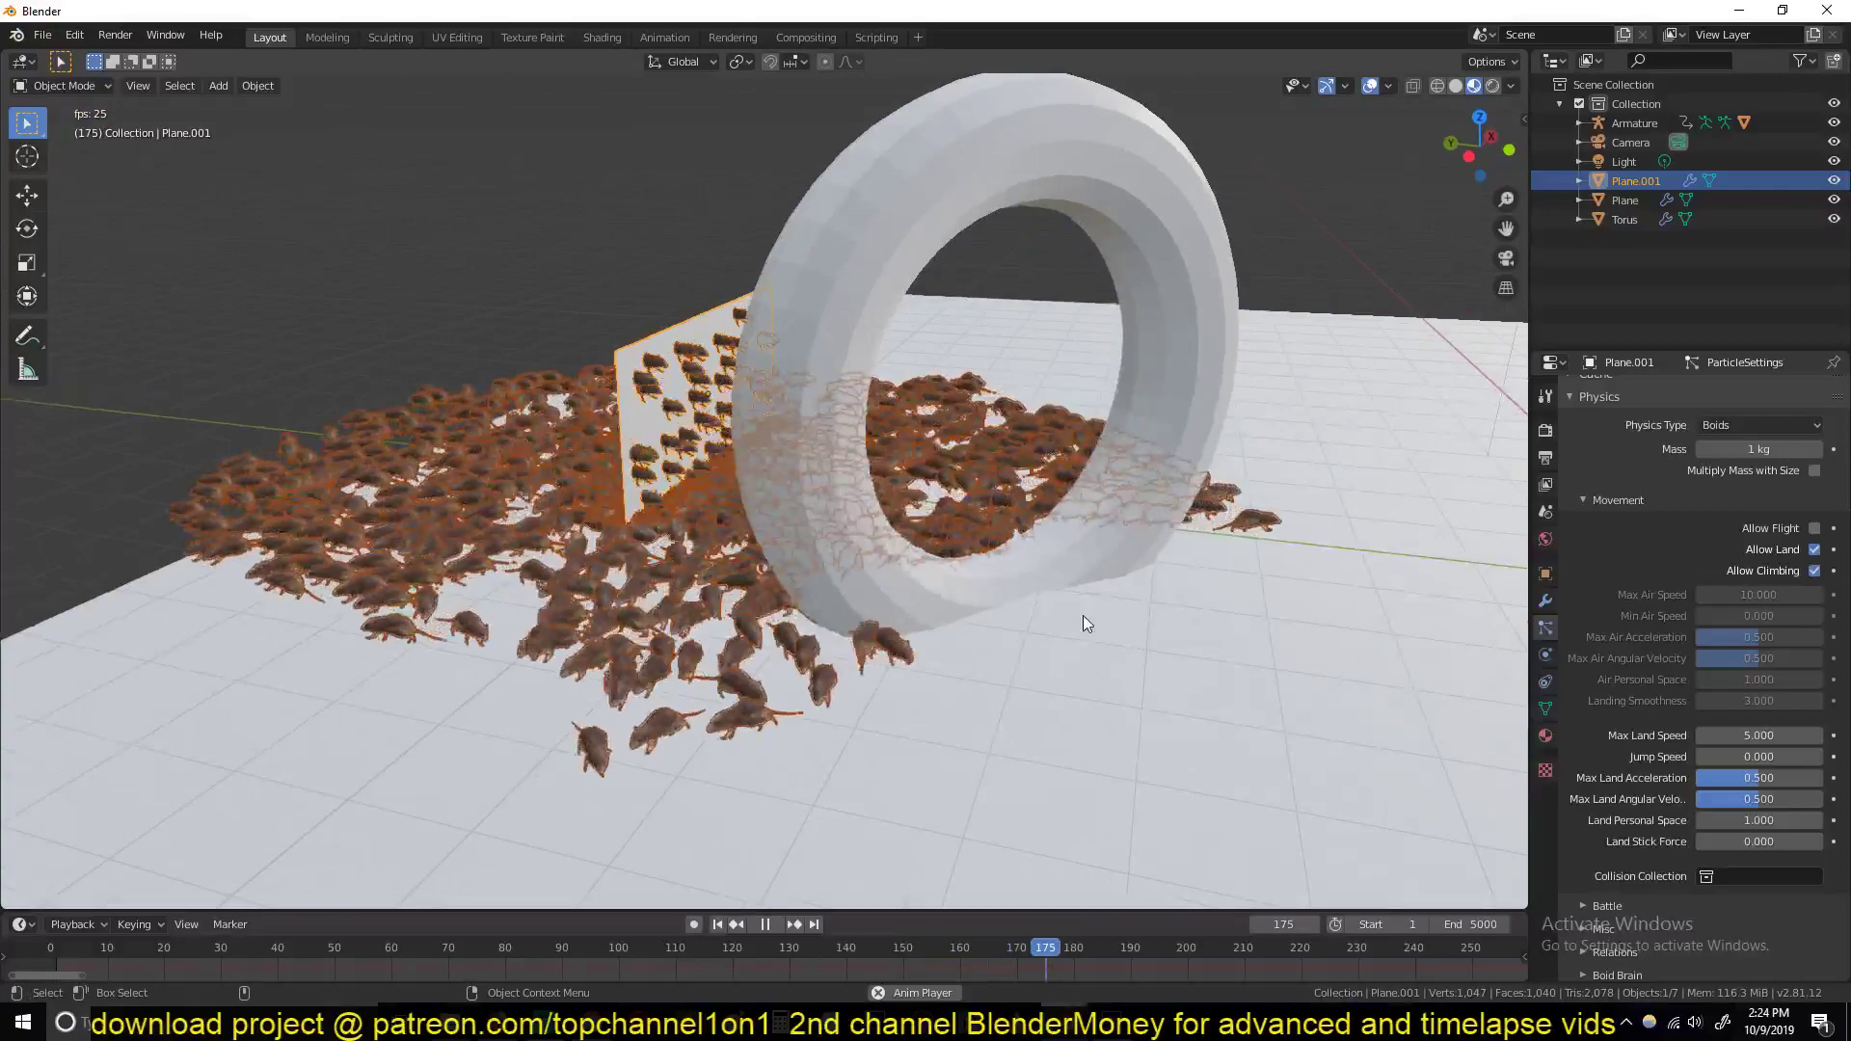
key(space)
Toggle the Relations and Boid Brain panels, then expand Misc to show Banking, Pitch and Height at 1.000
scroll(1738, 560, down, 3)
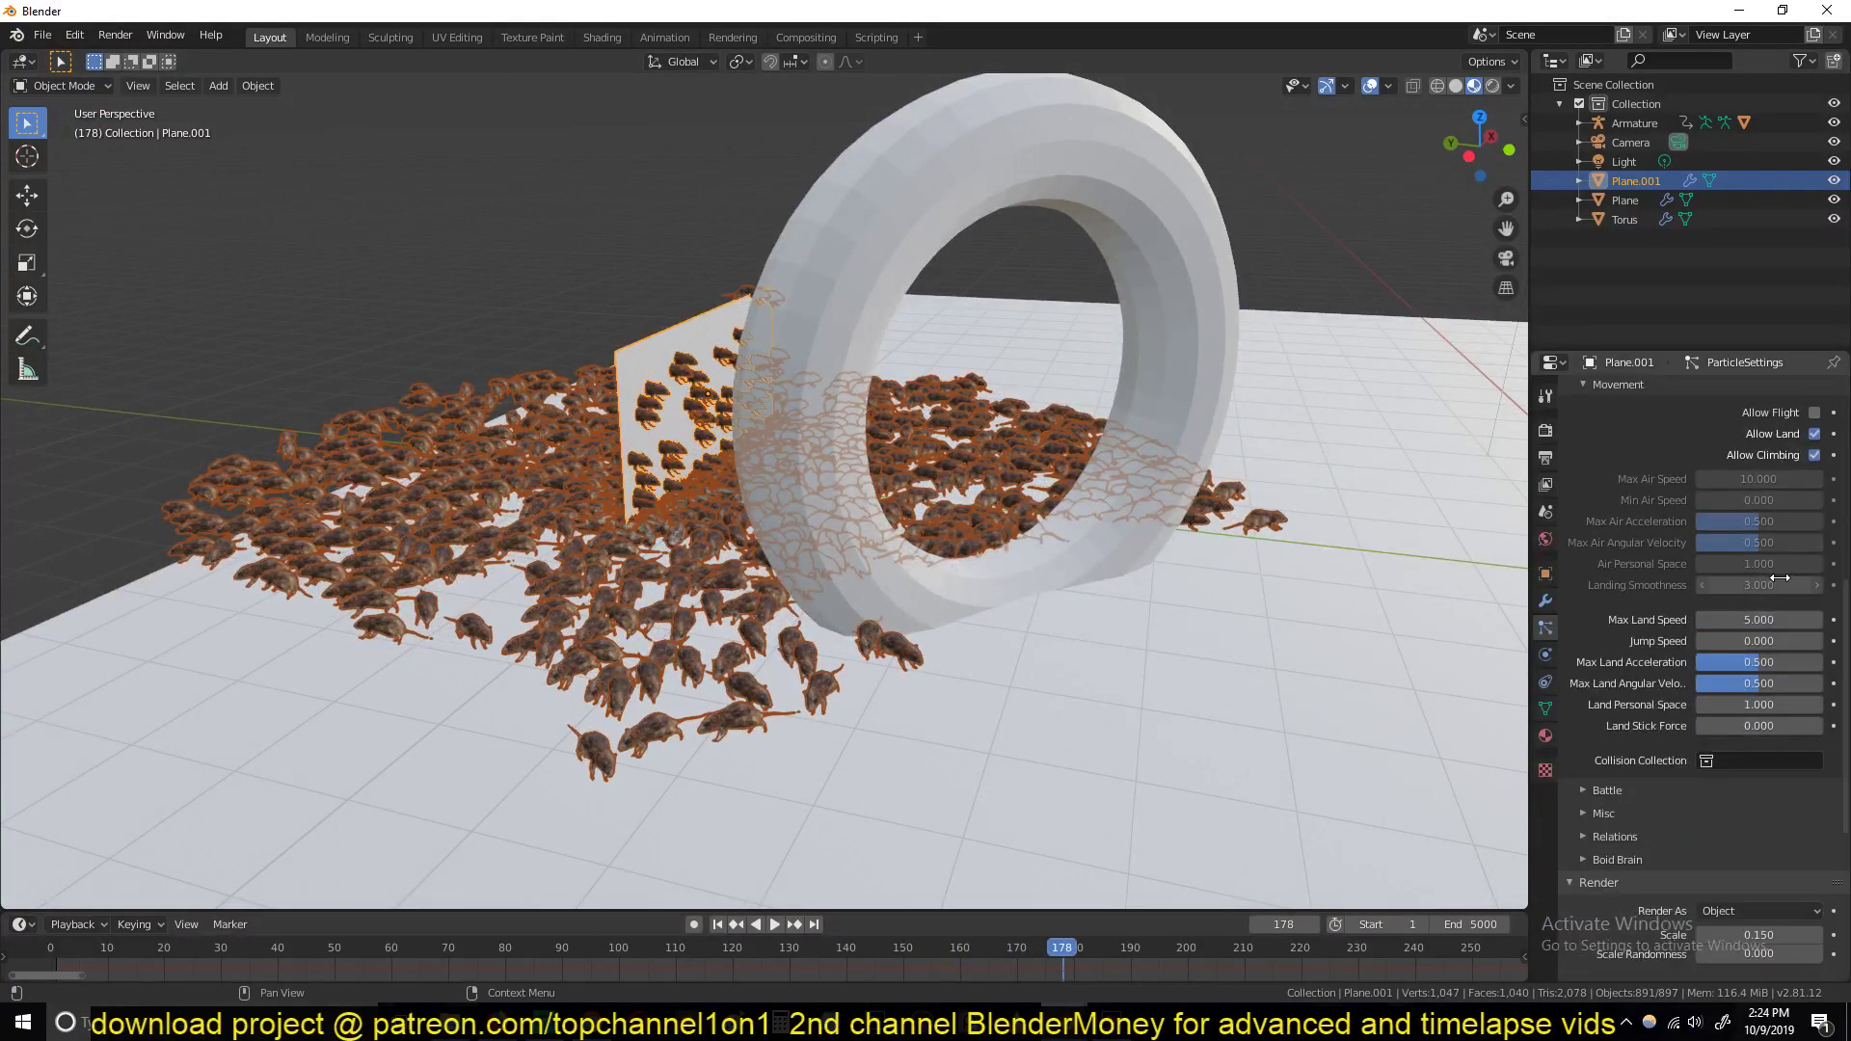
scroll(1725, 675, down, 2)
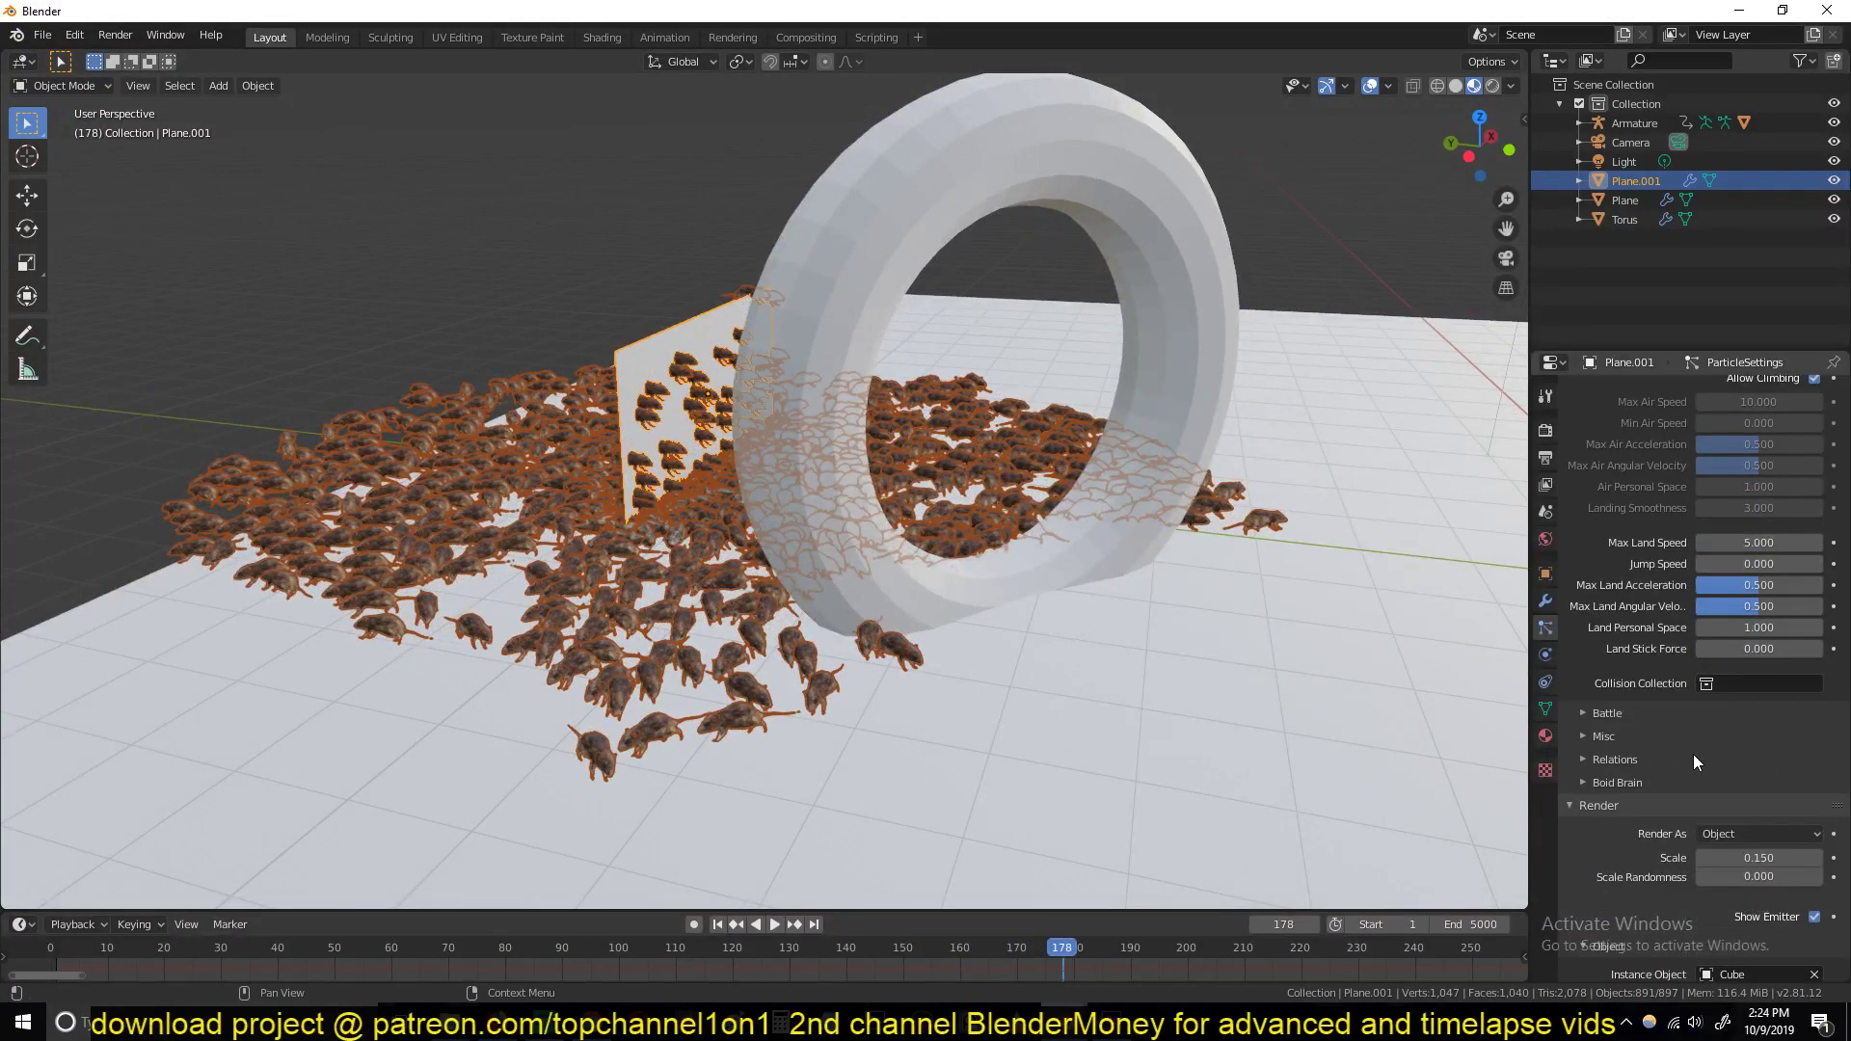
click(1617, 783)
click(1624, 757)
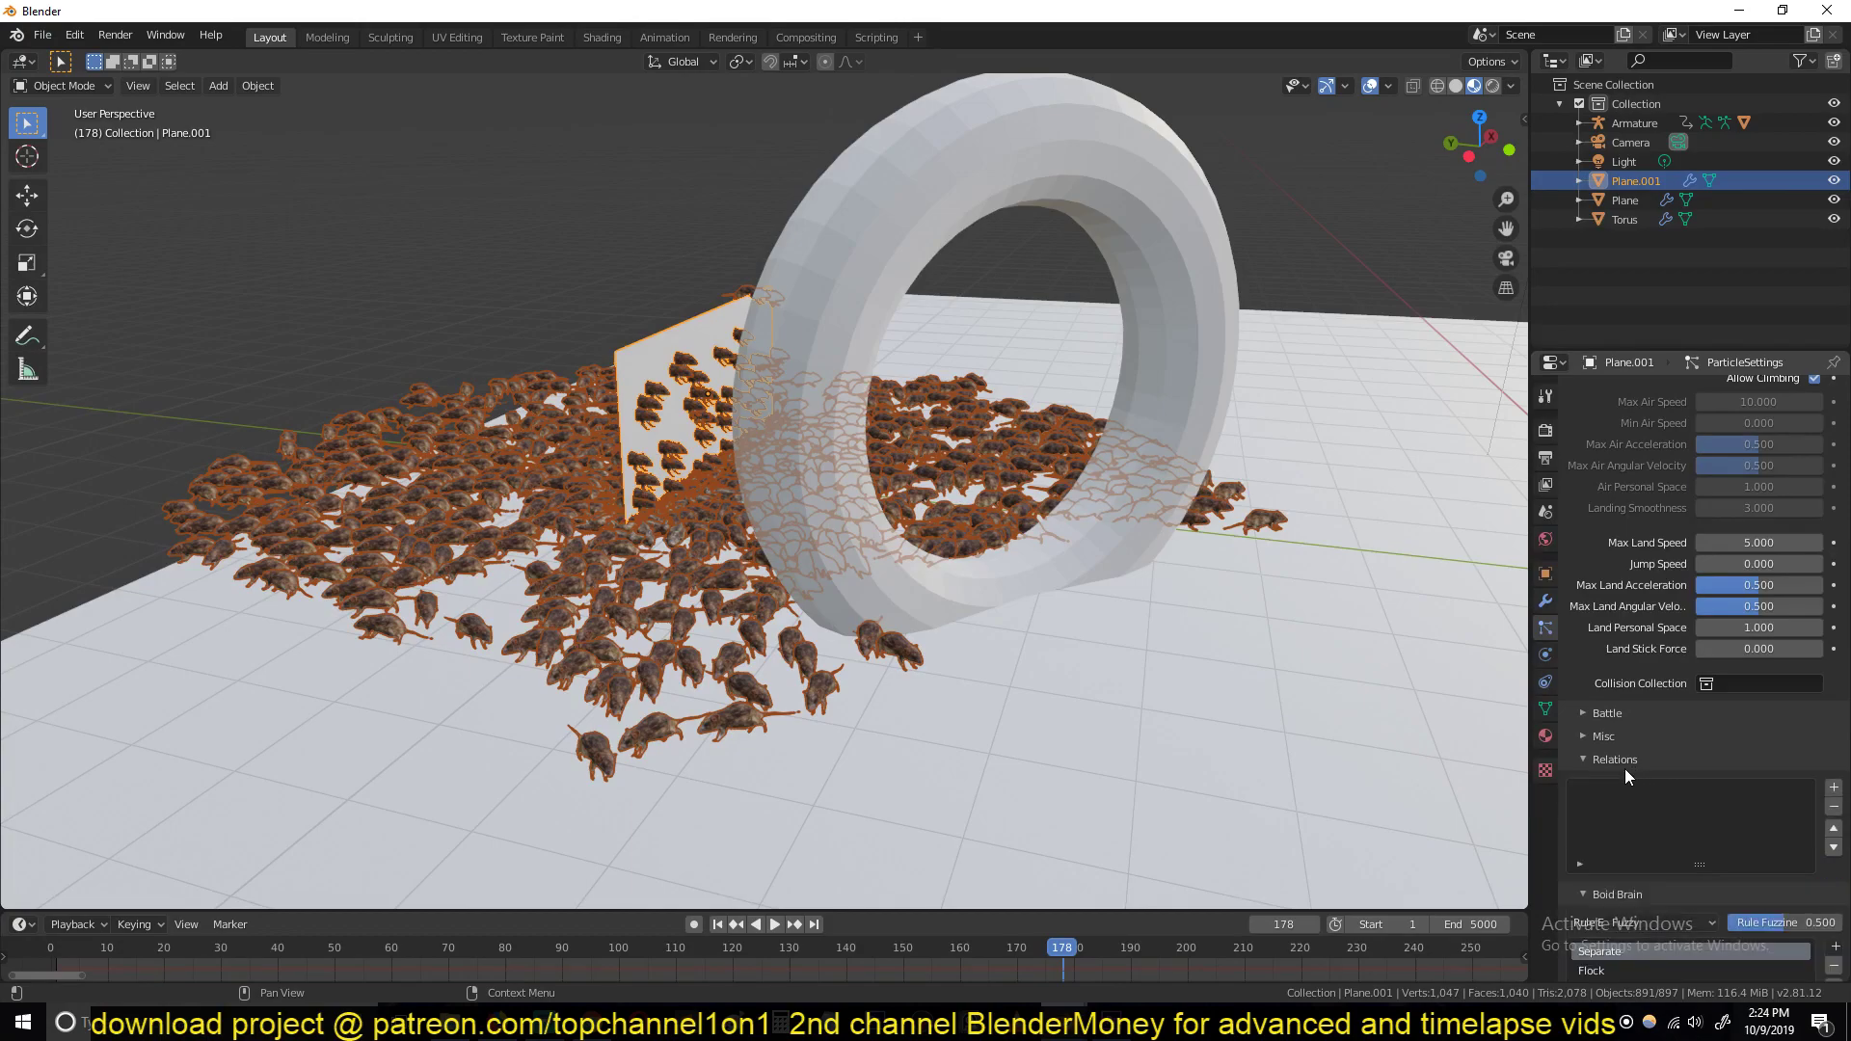
click(1624, 765)
click(1622, 779)
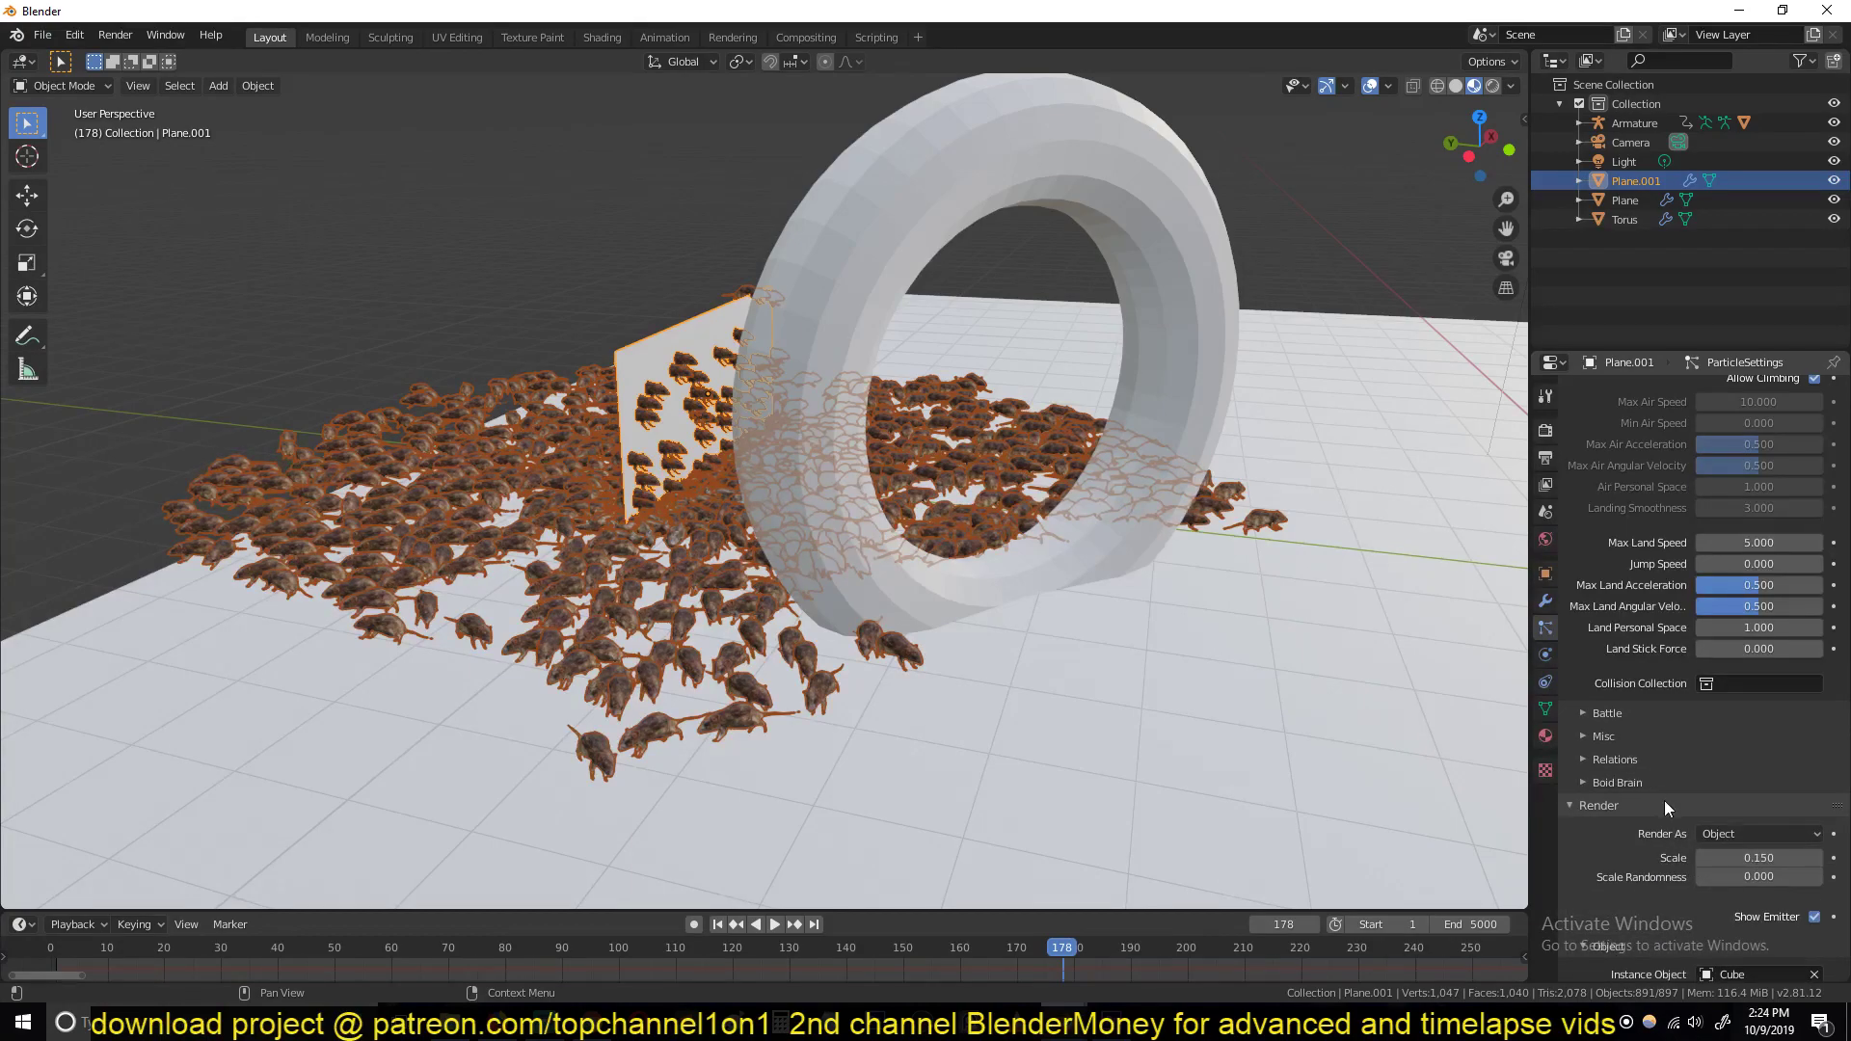
click(1605, 736)
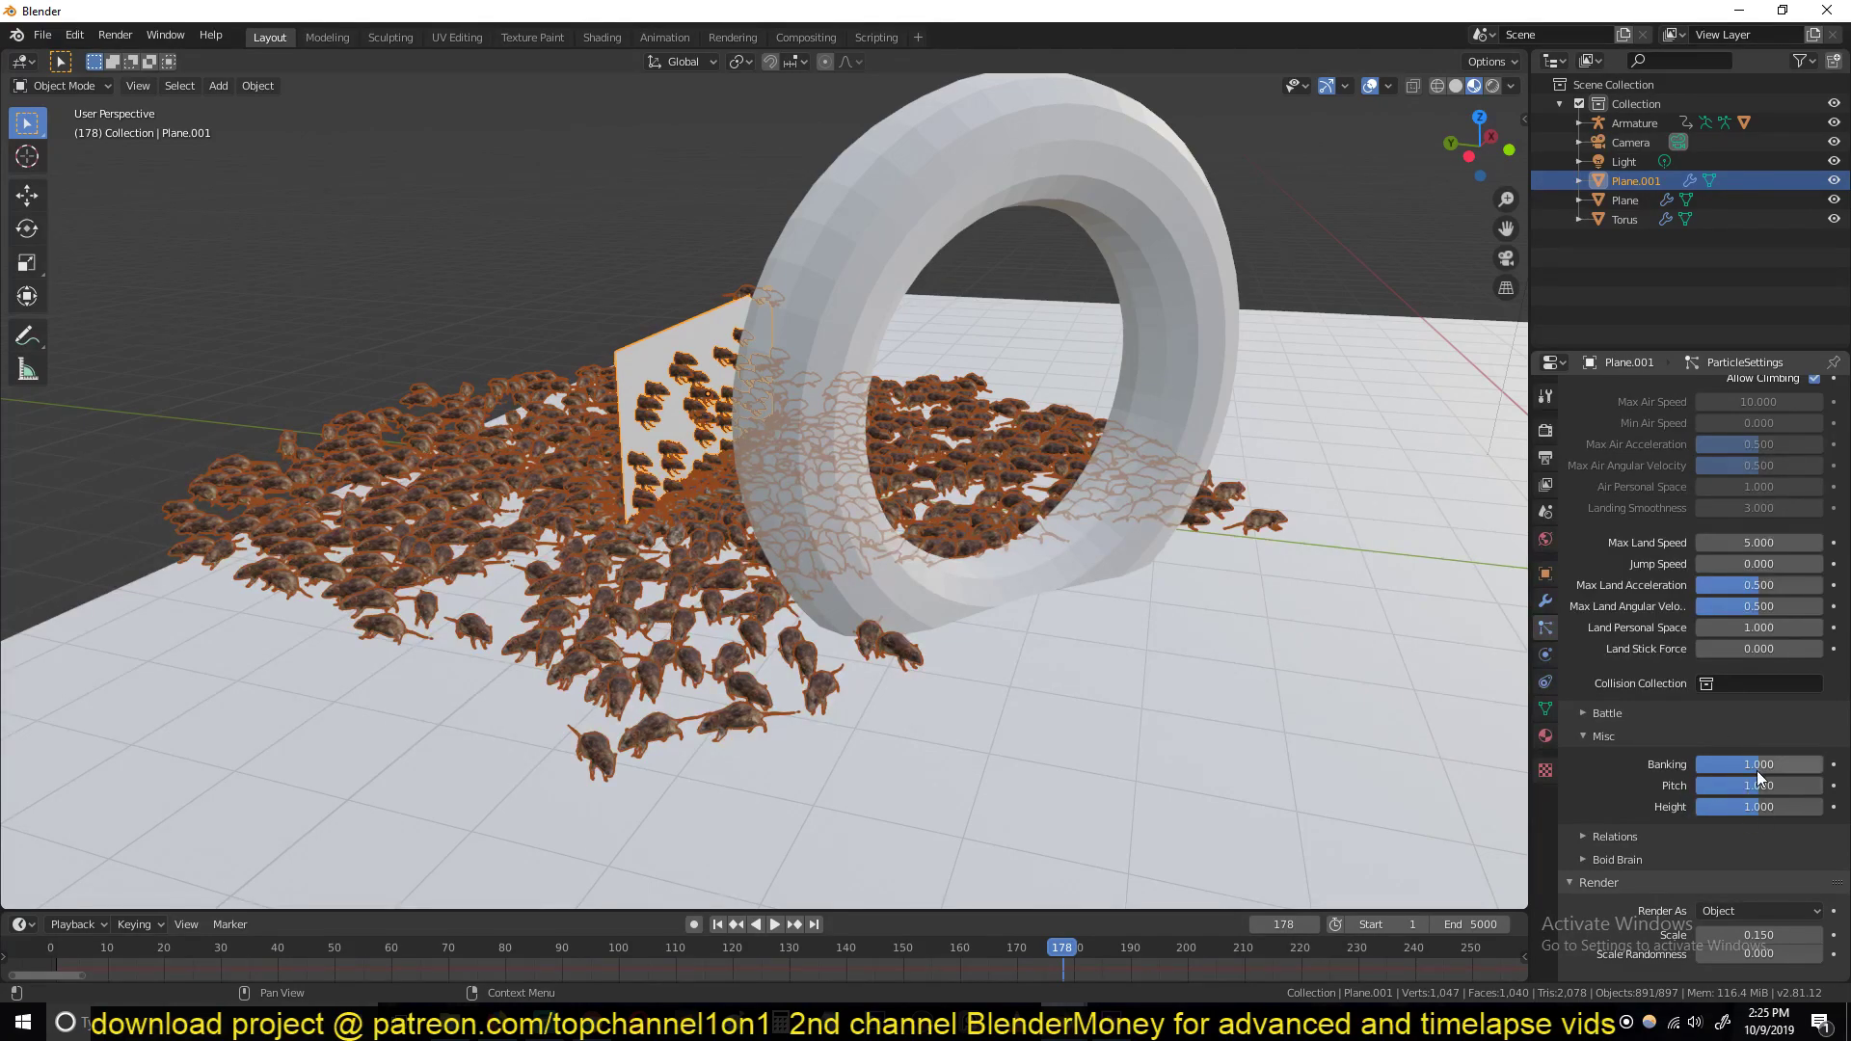
Preview the swarm from the first frame with the emitter wall deselected, orbiting around the torus
scroll(1330, 575, up, 4)
scroll(1301, 501, up, 2)
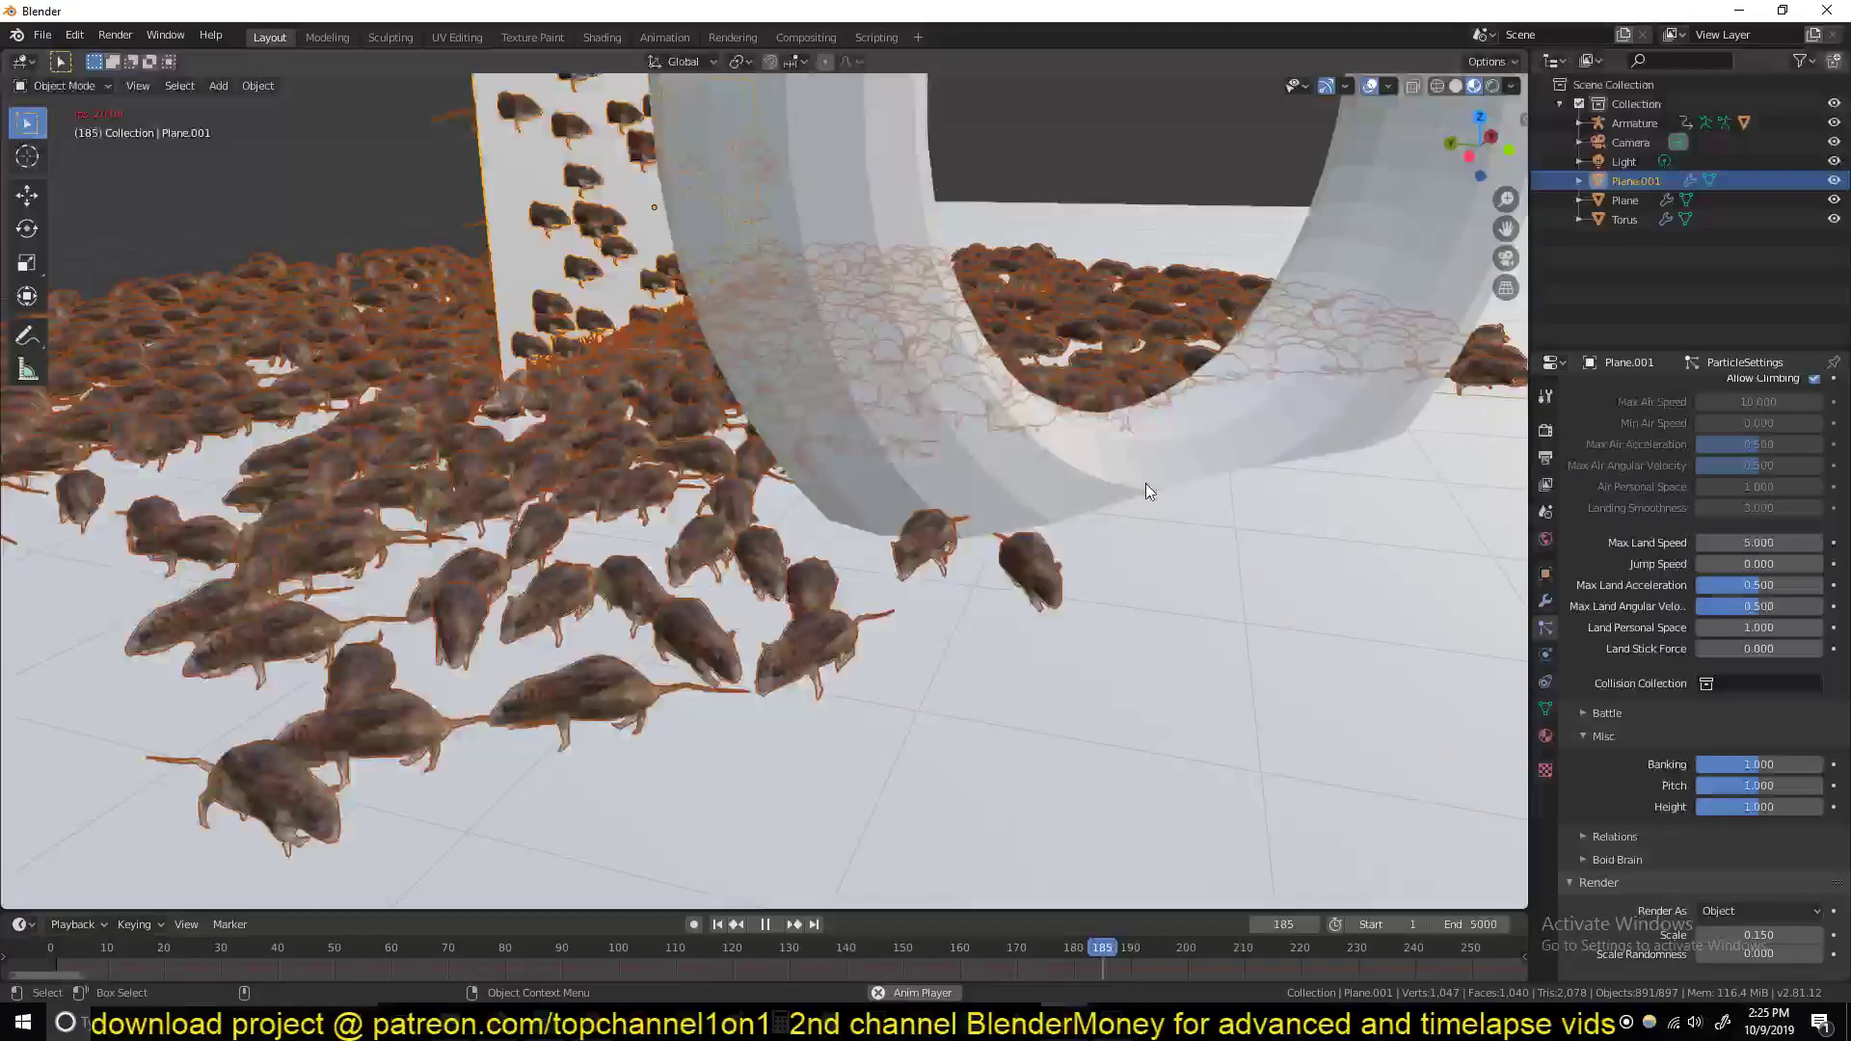
click(57, 964)
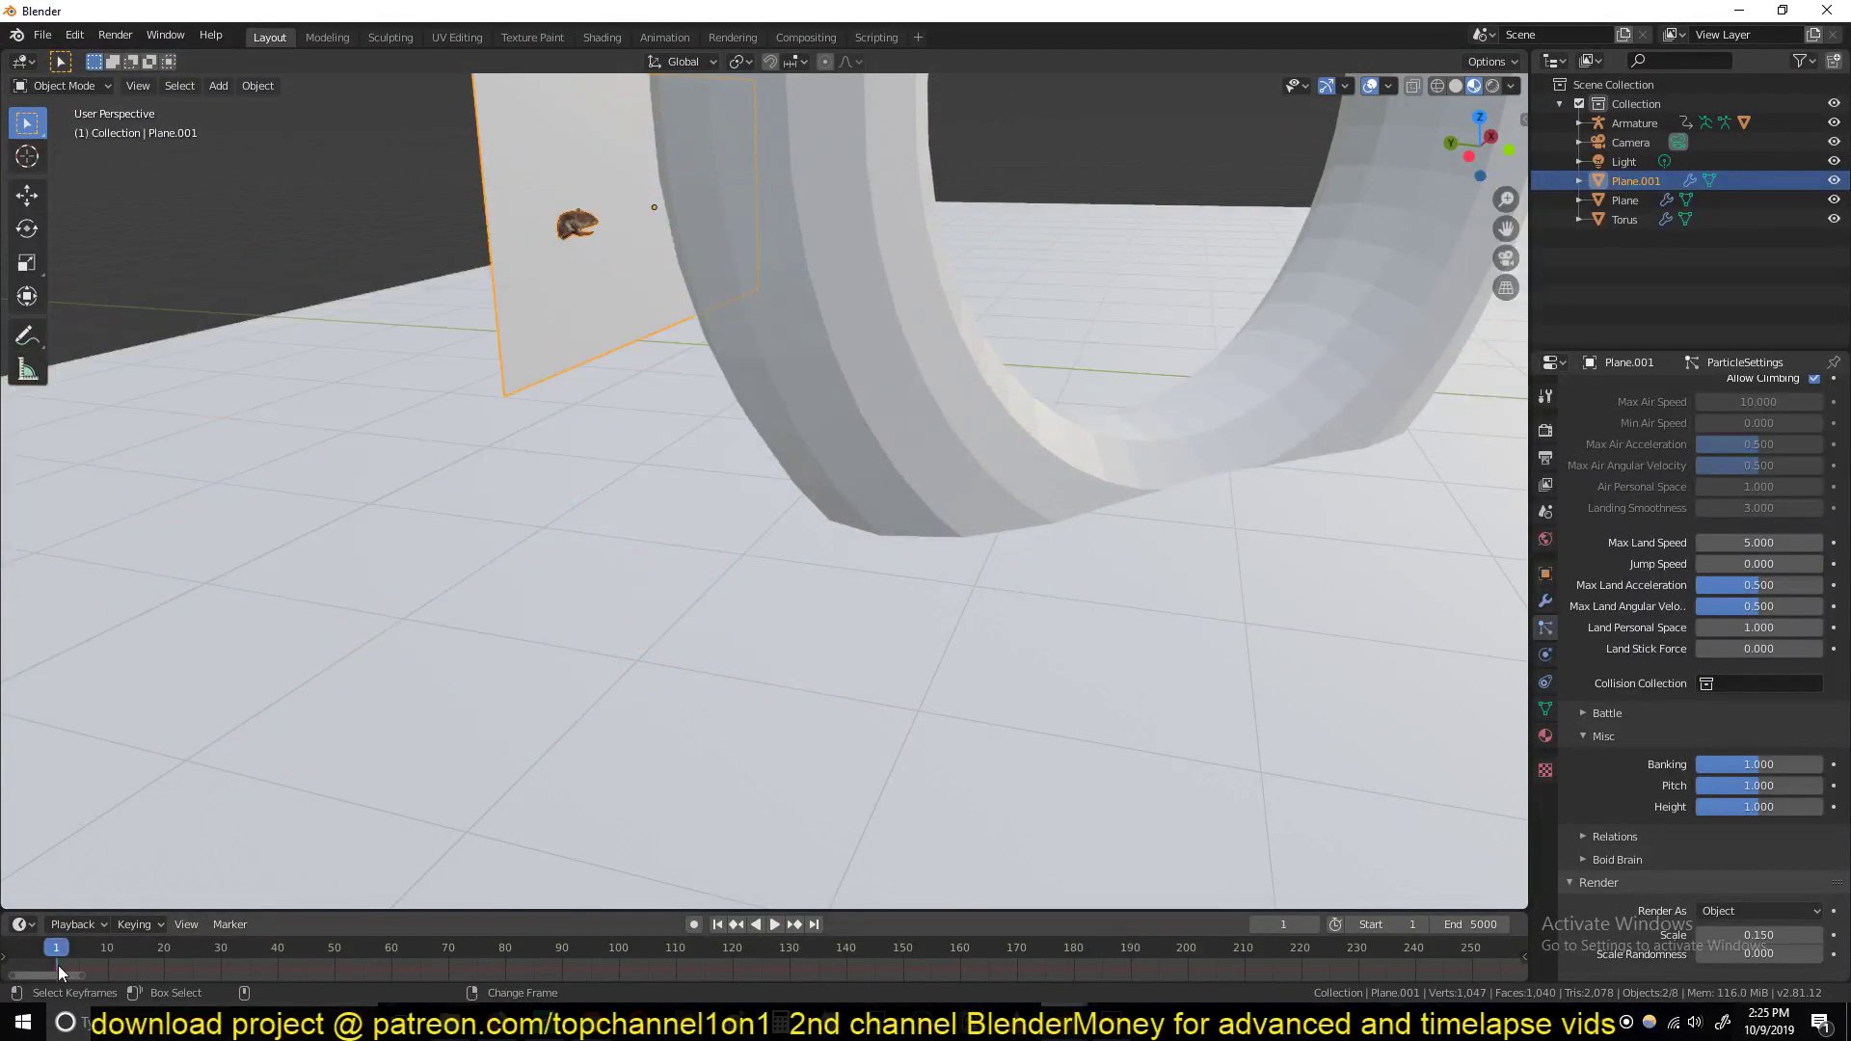
key(space)
key(space)
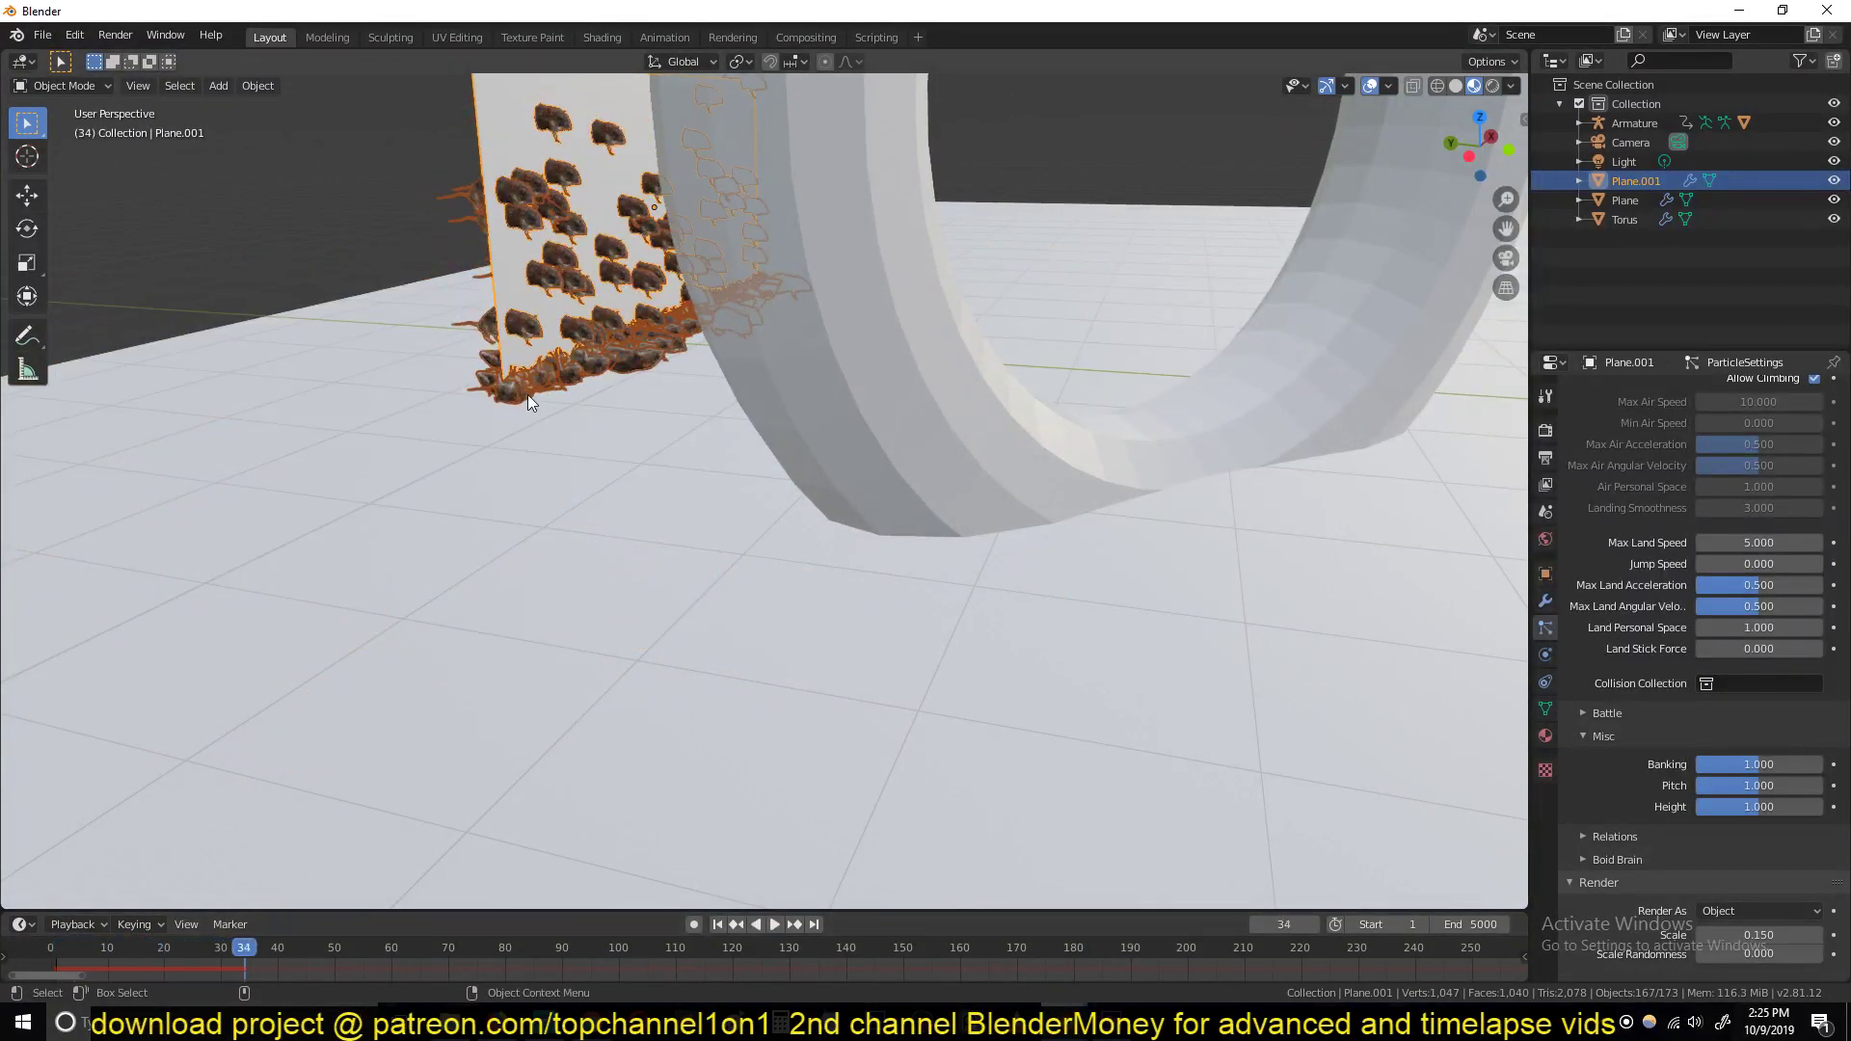
scroll(528, 396, up, 4)
scroll(563, 427, down, 2)
click(473, 569)
key(space)
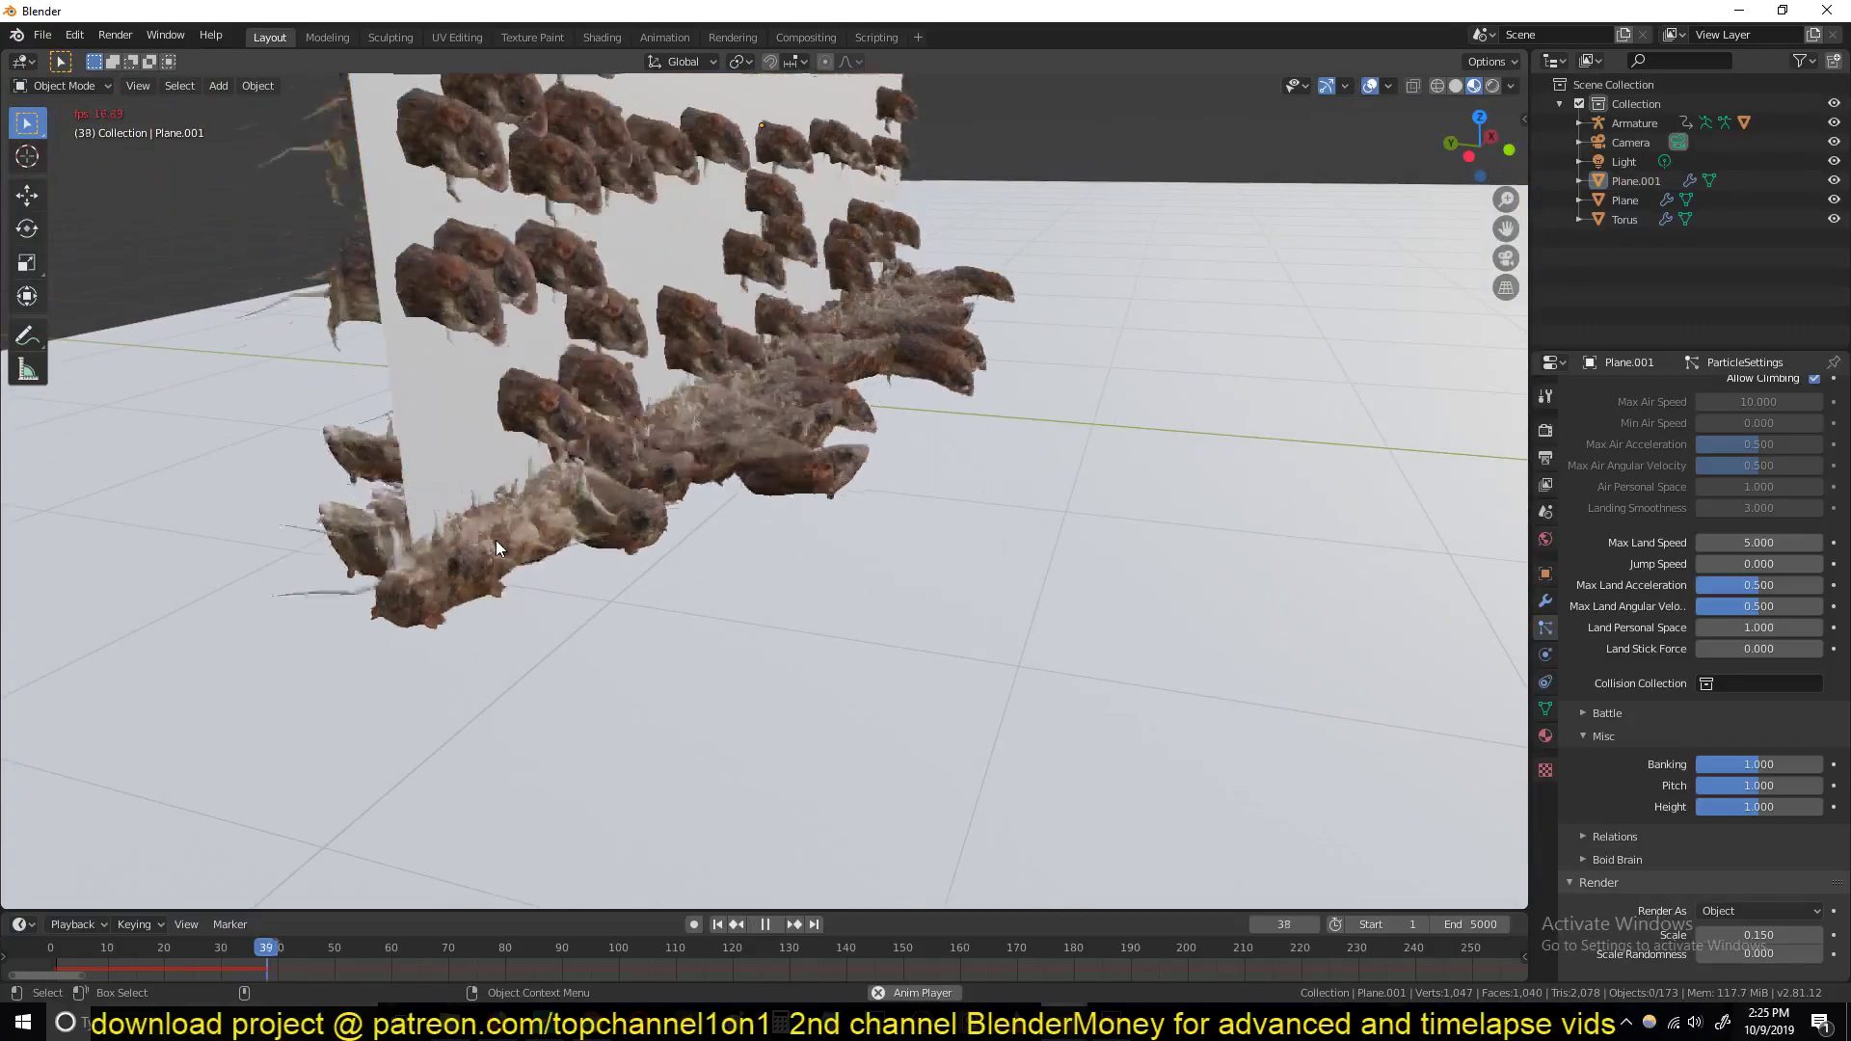
scroll(723, 557, down, 3)
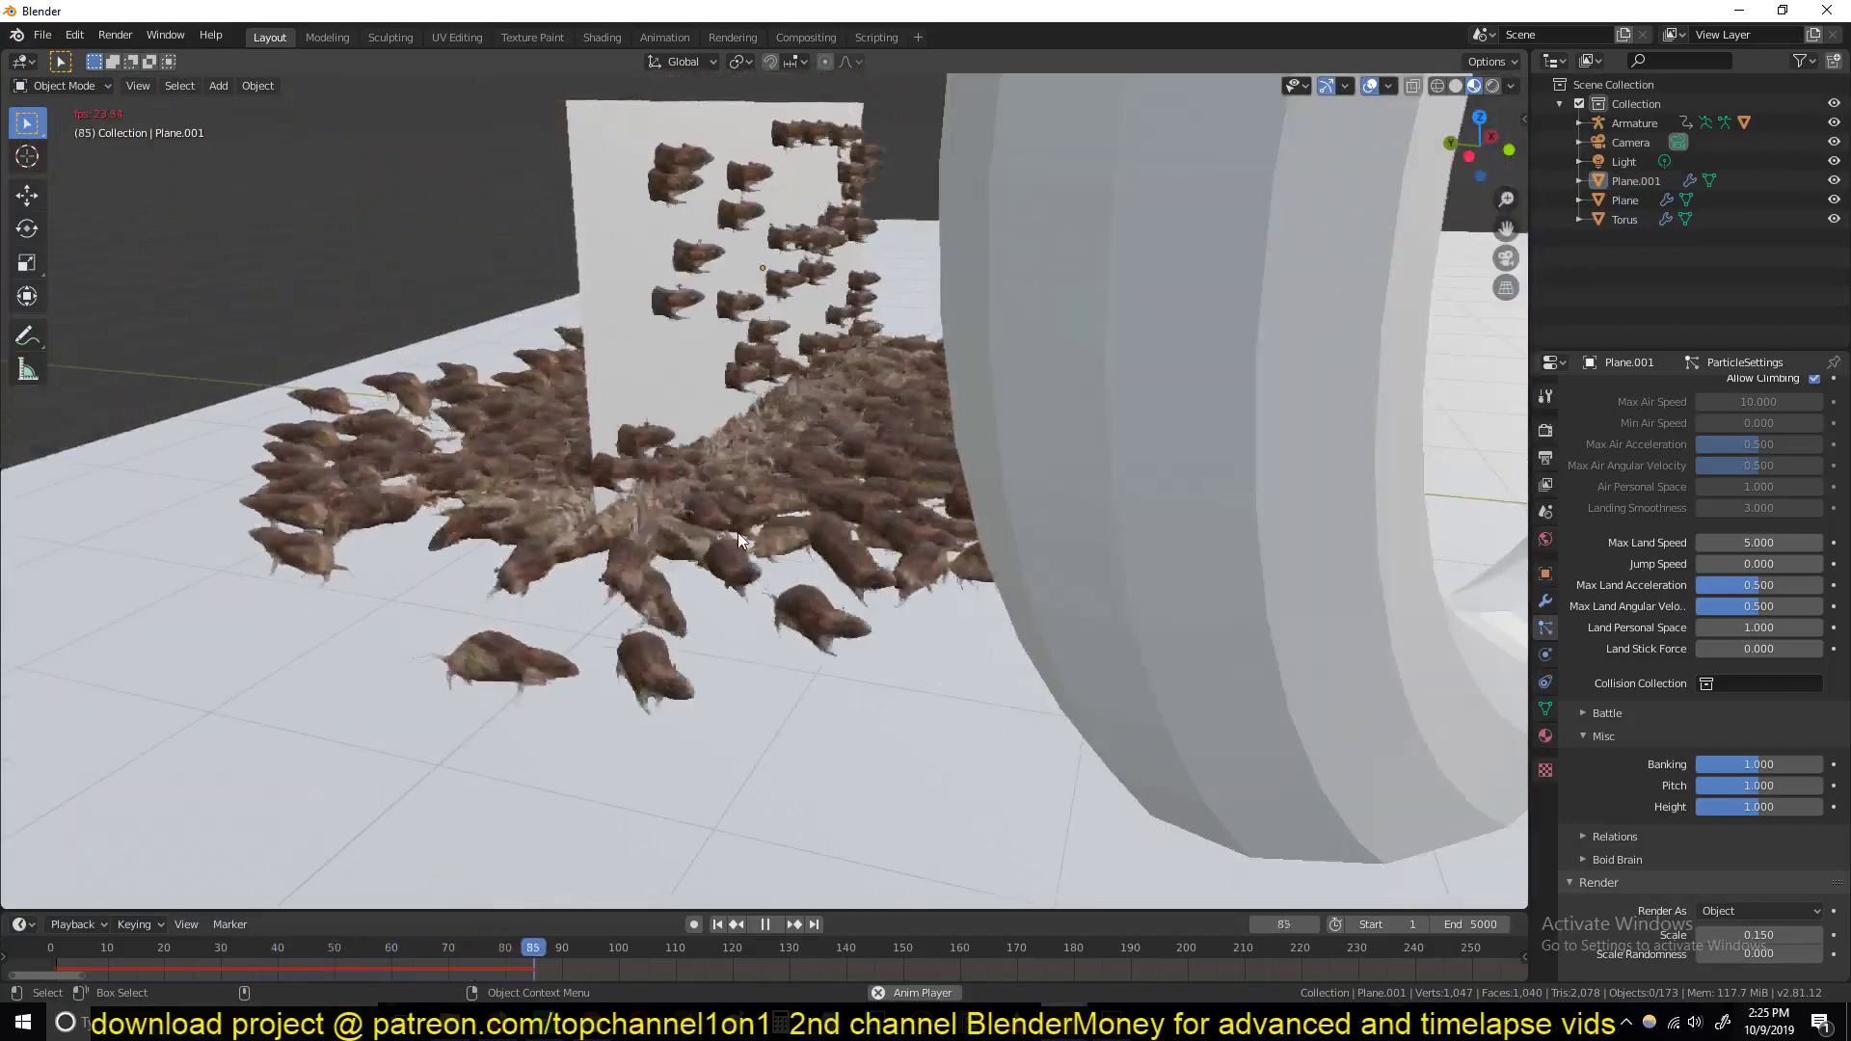
key(space)
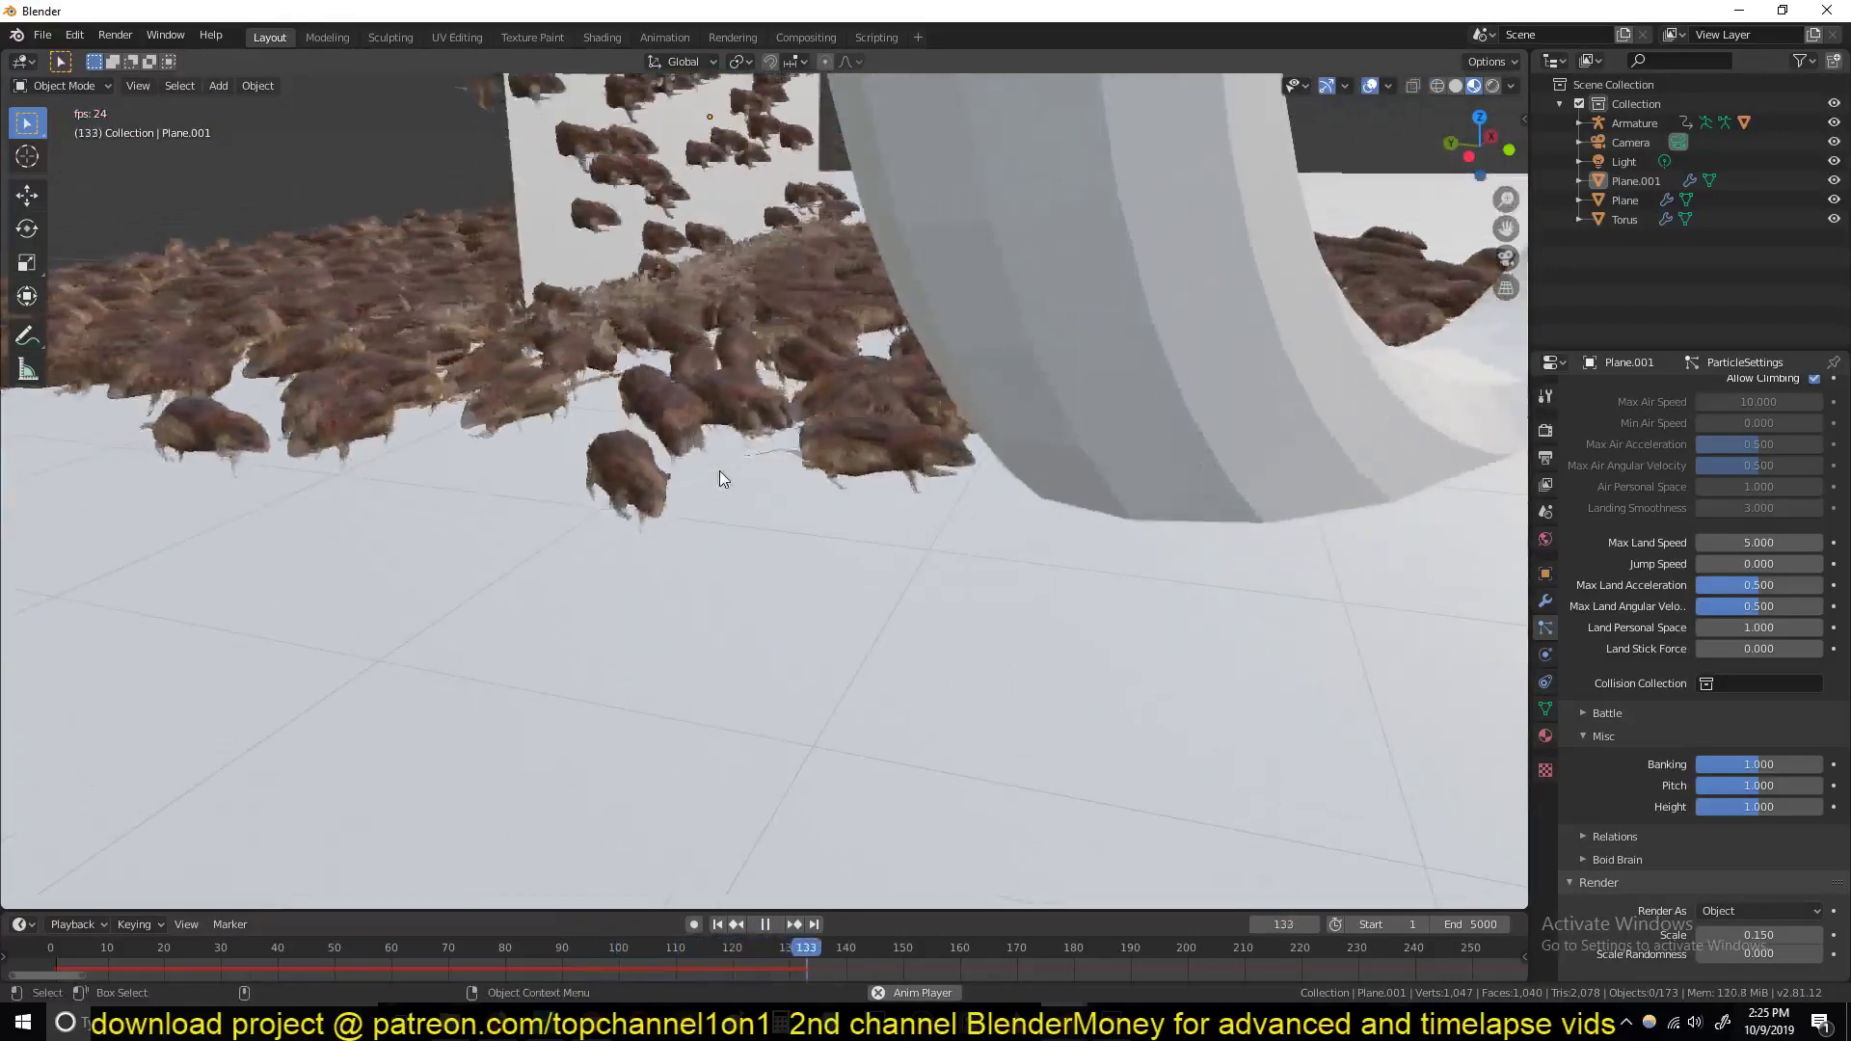
middle_drag(719, 470, 571, 569)
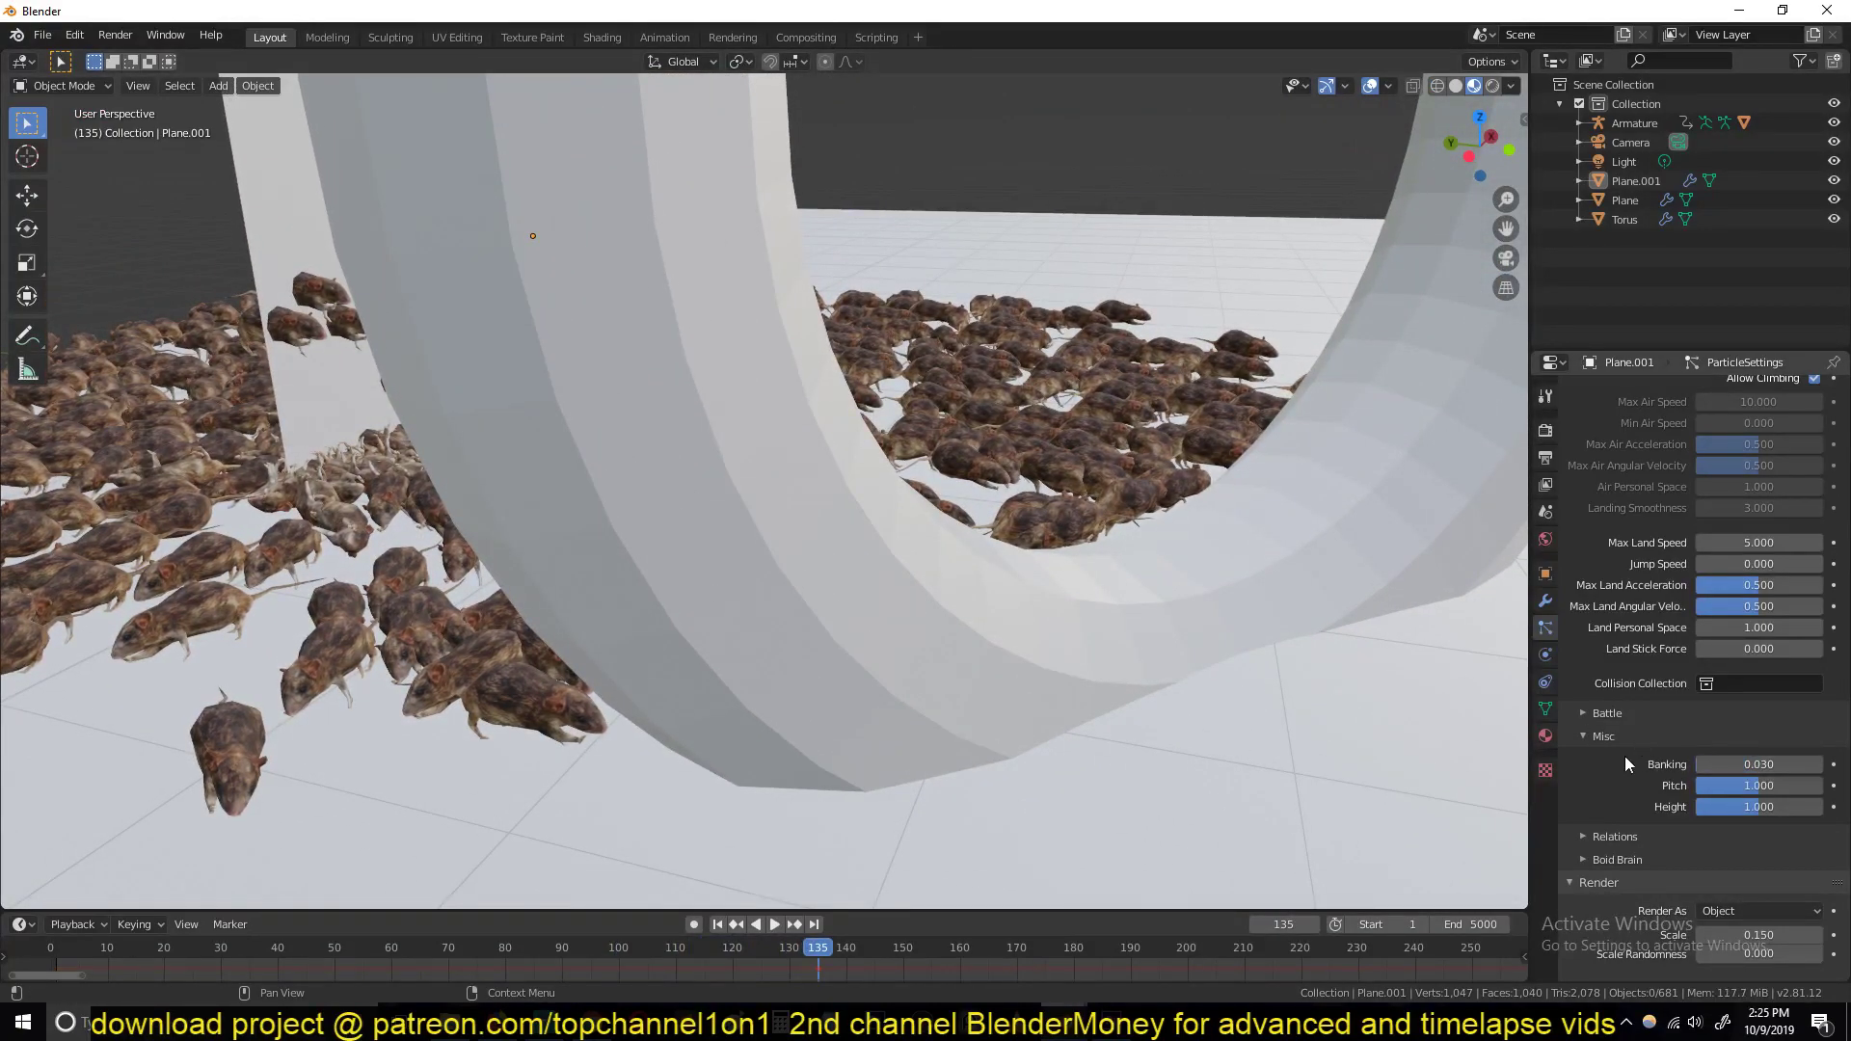
Replay the swarm from frame 1, pausing at frames 128 and 194
click(51, 972)
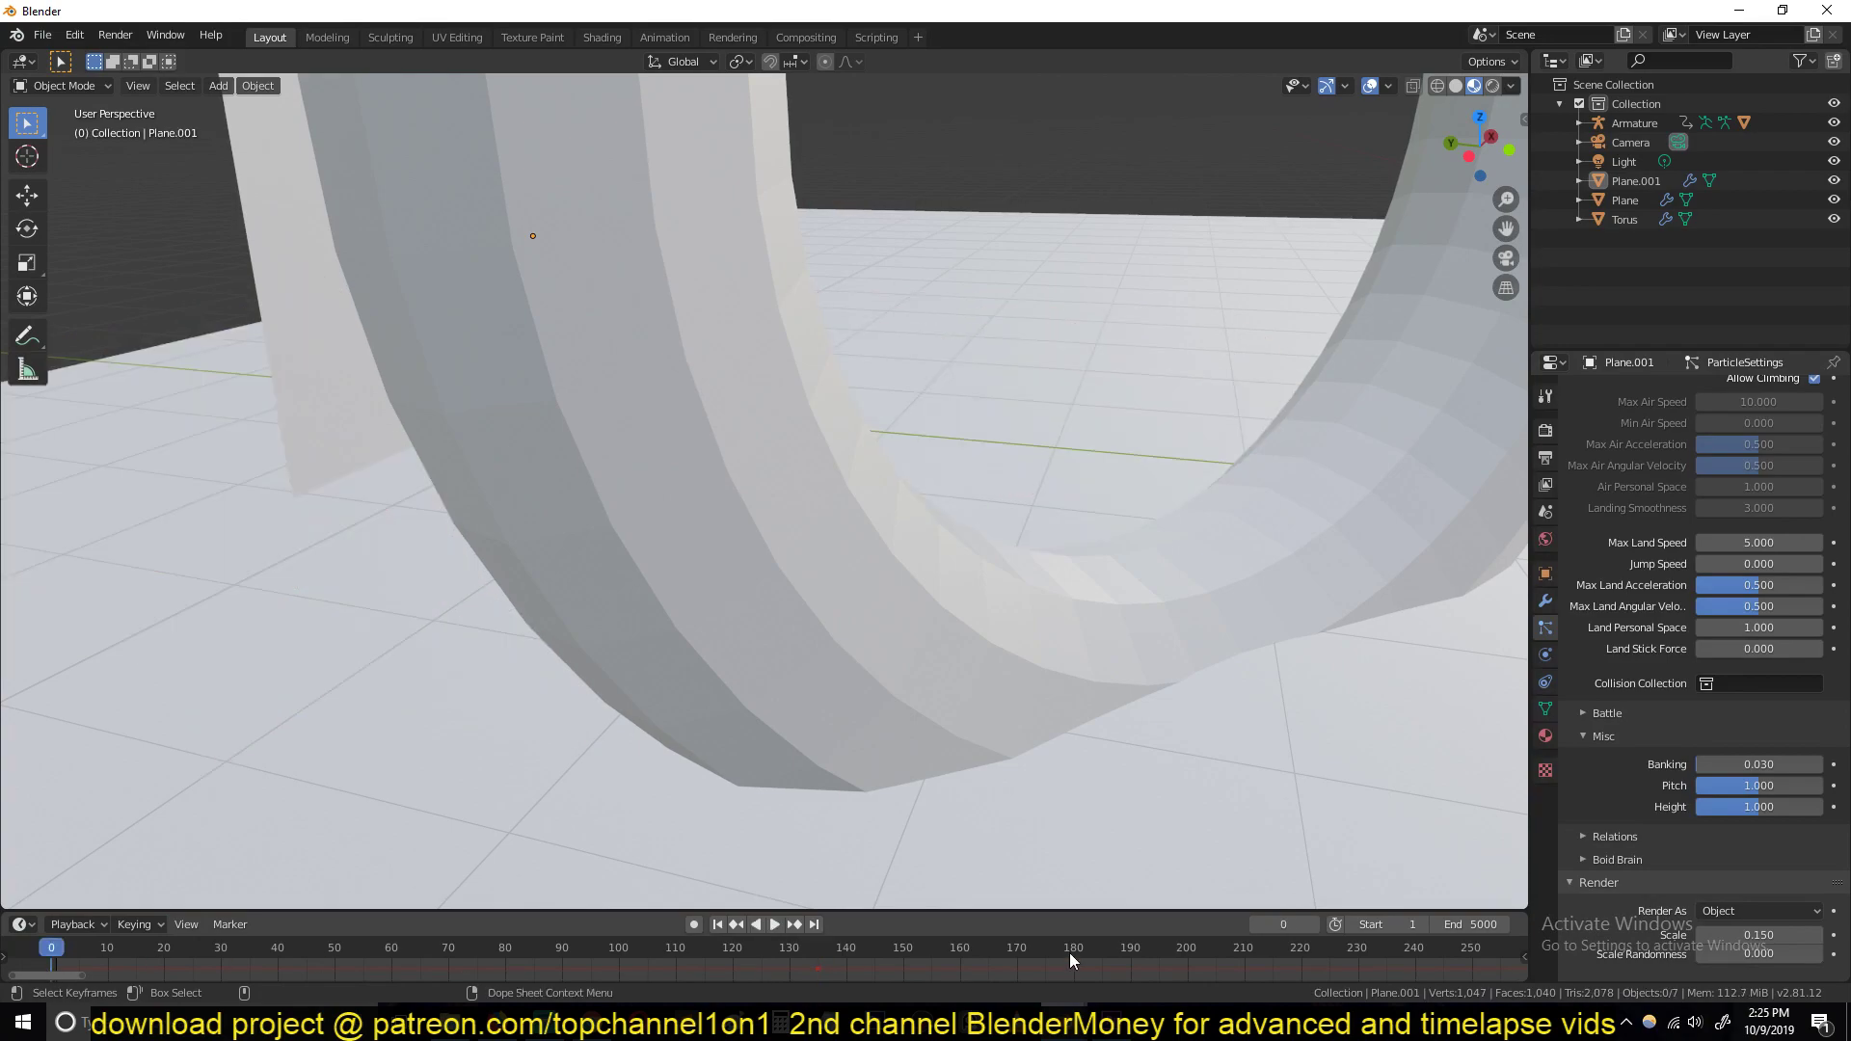
scroll(916, 698, down, 5)
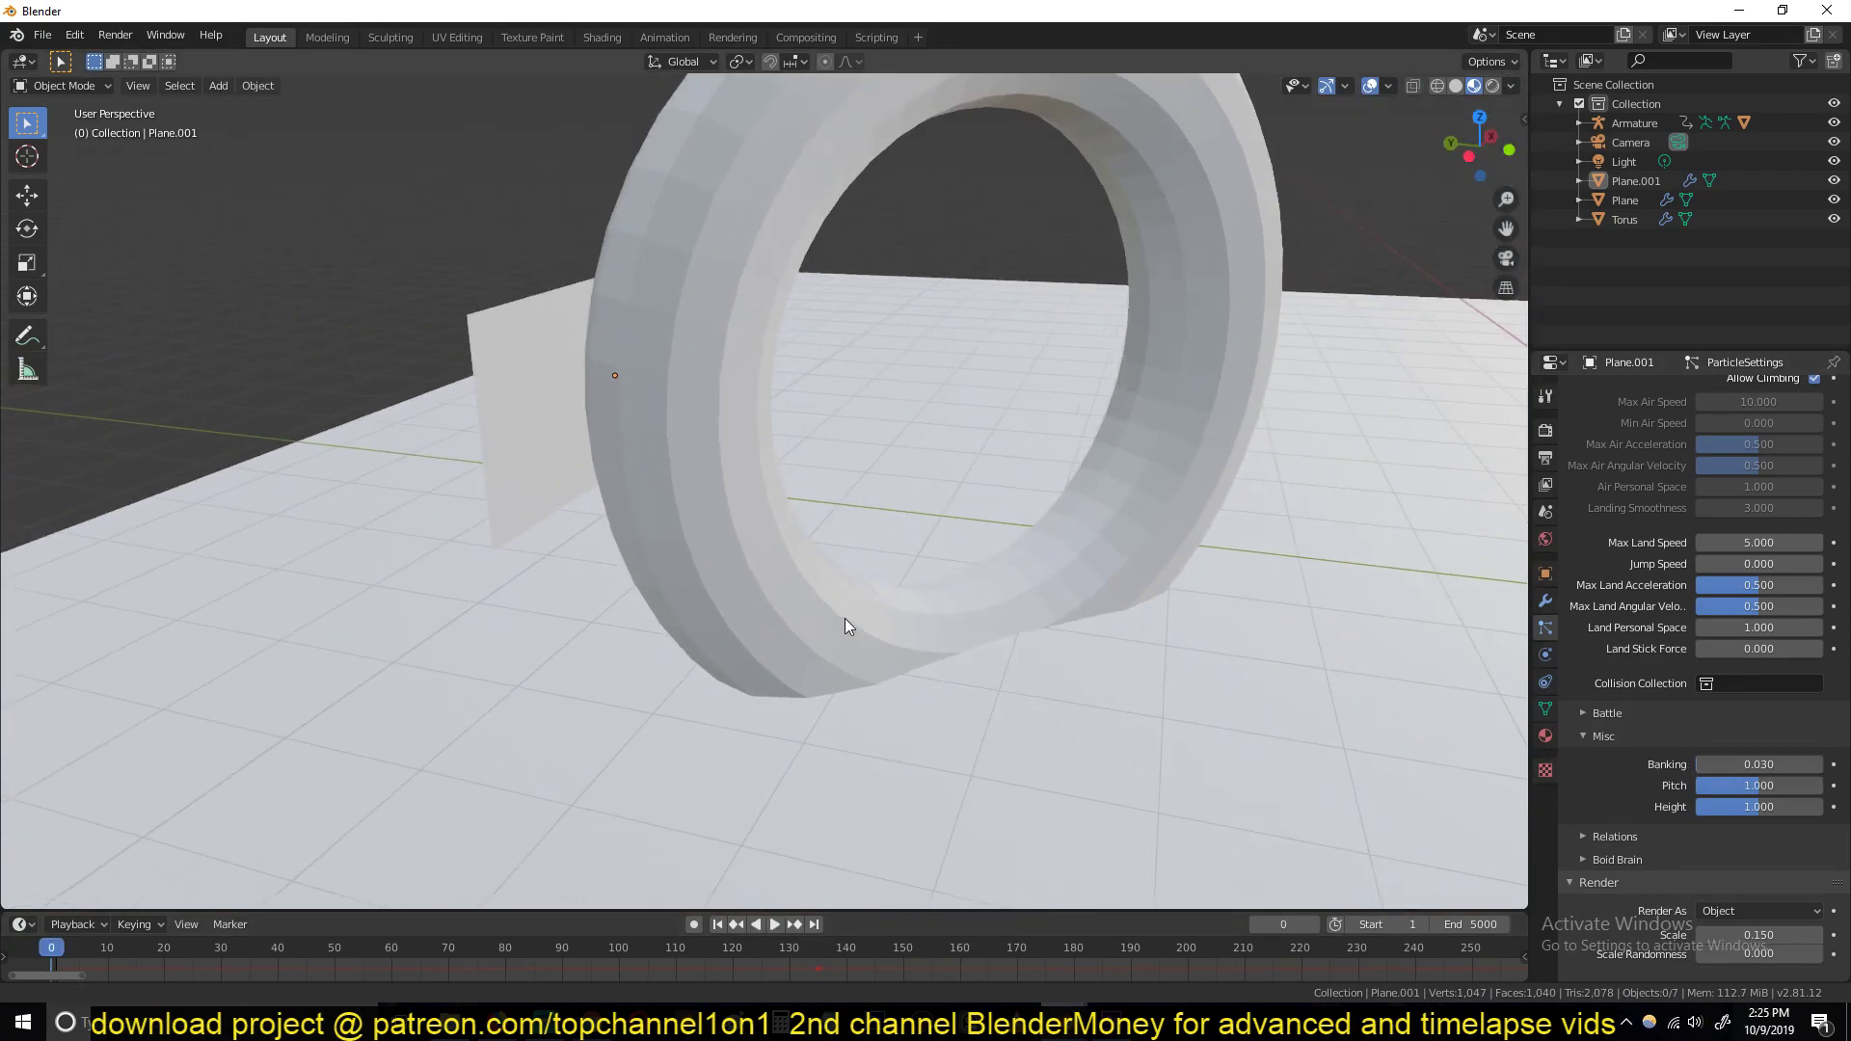
key(space)
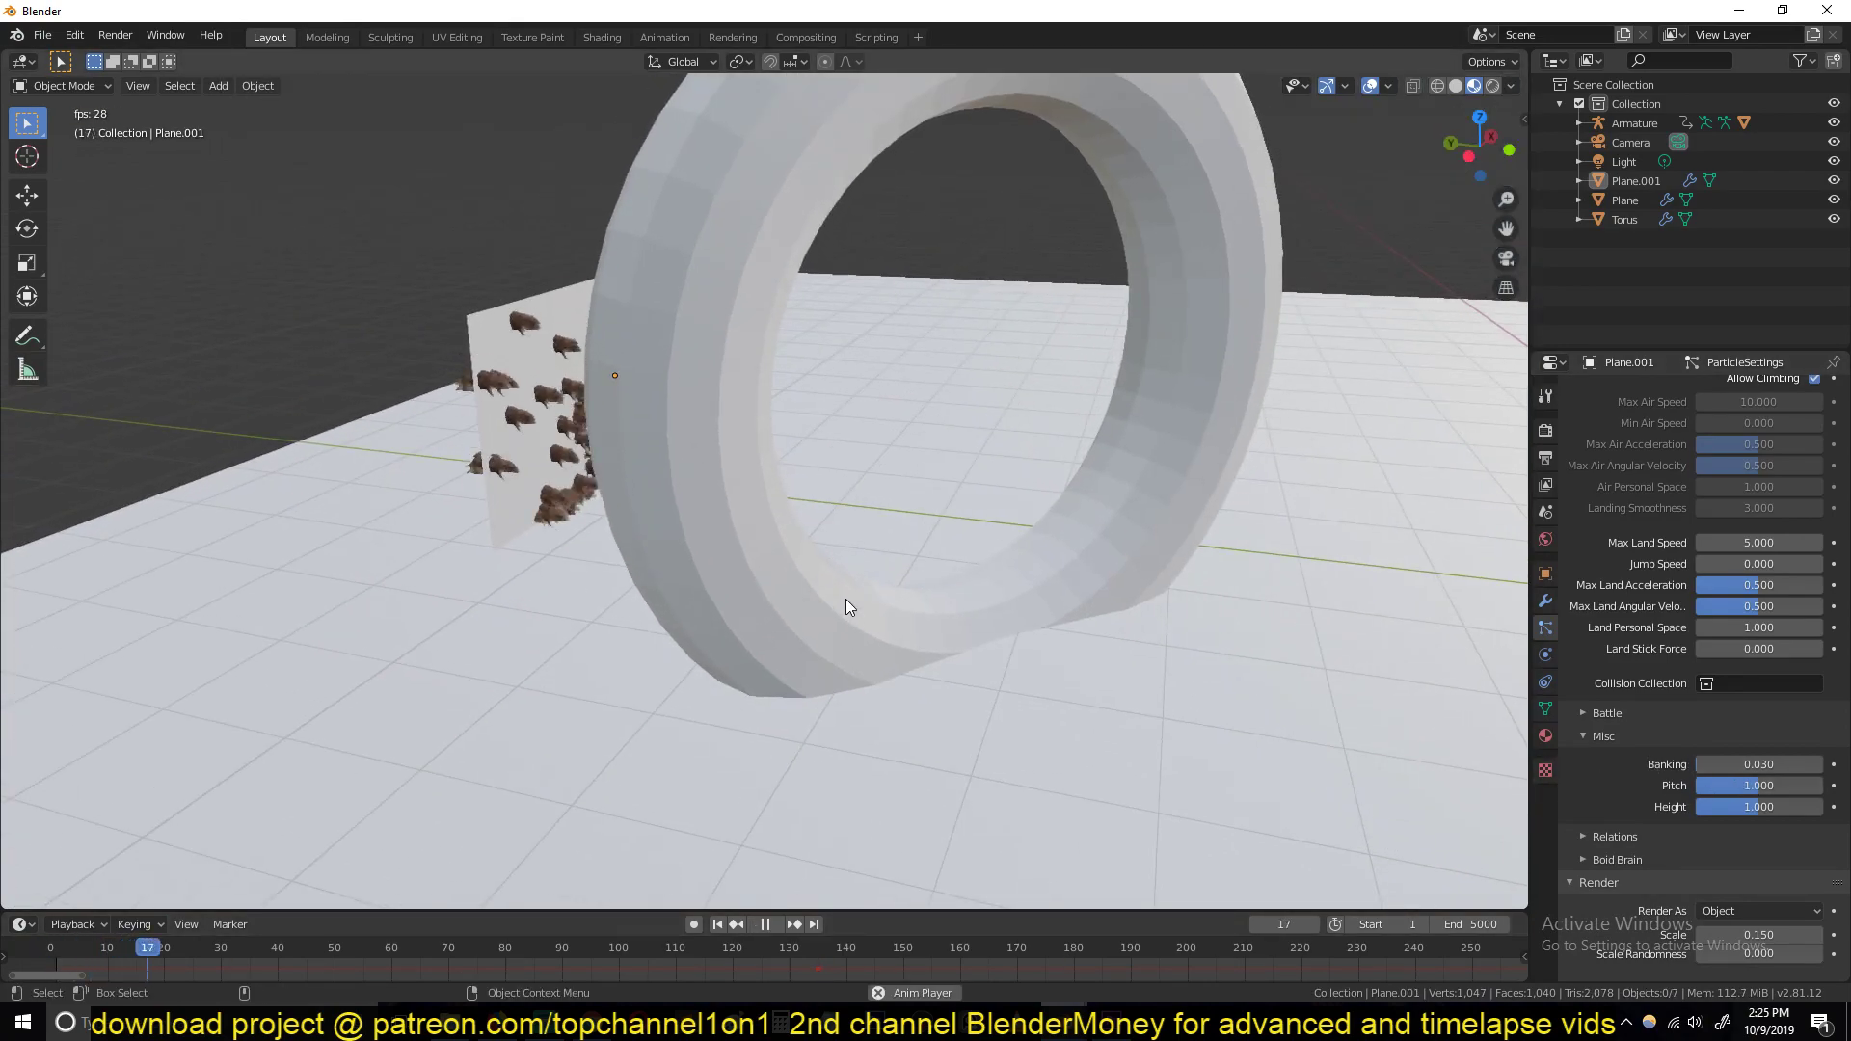
scroll(746, 609, up, 4)
scroll(746, 609, down, 4)
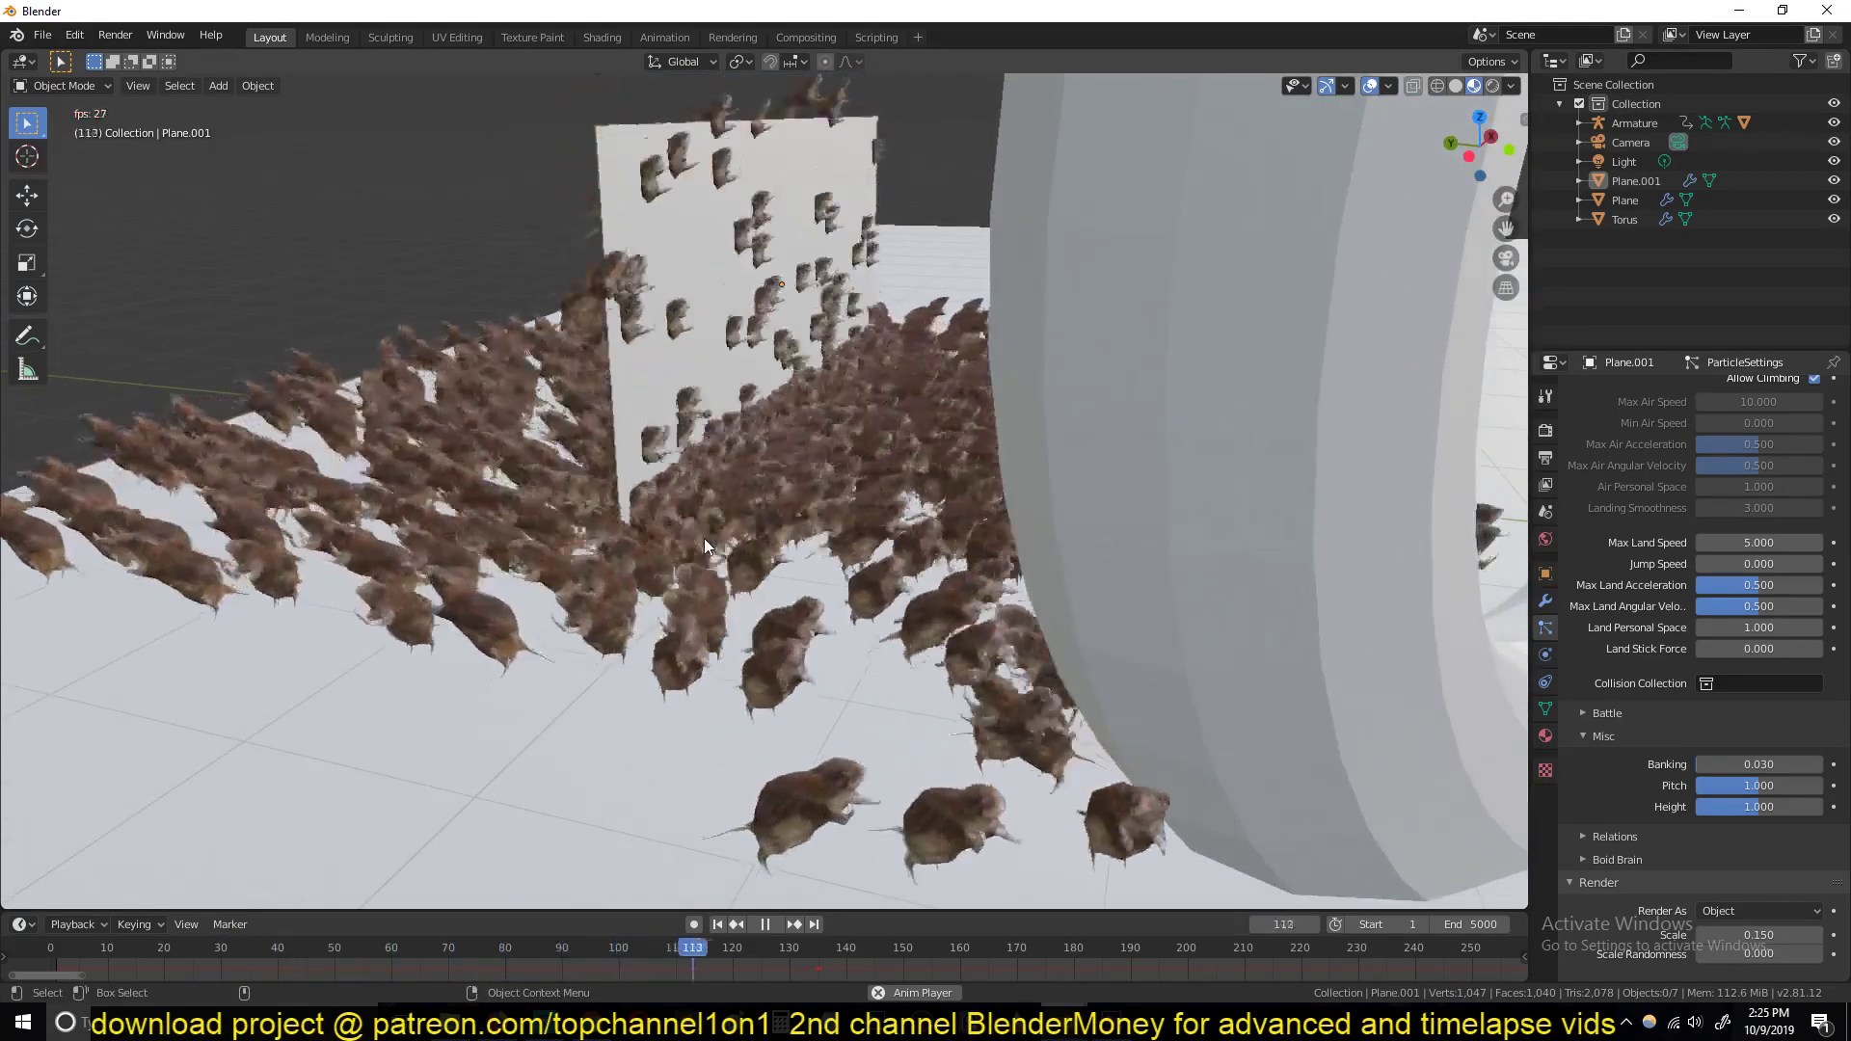
scroll(704, 538, up, 2)
key(space)
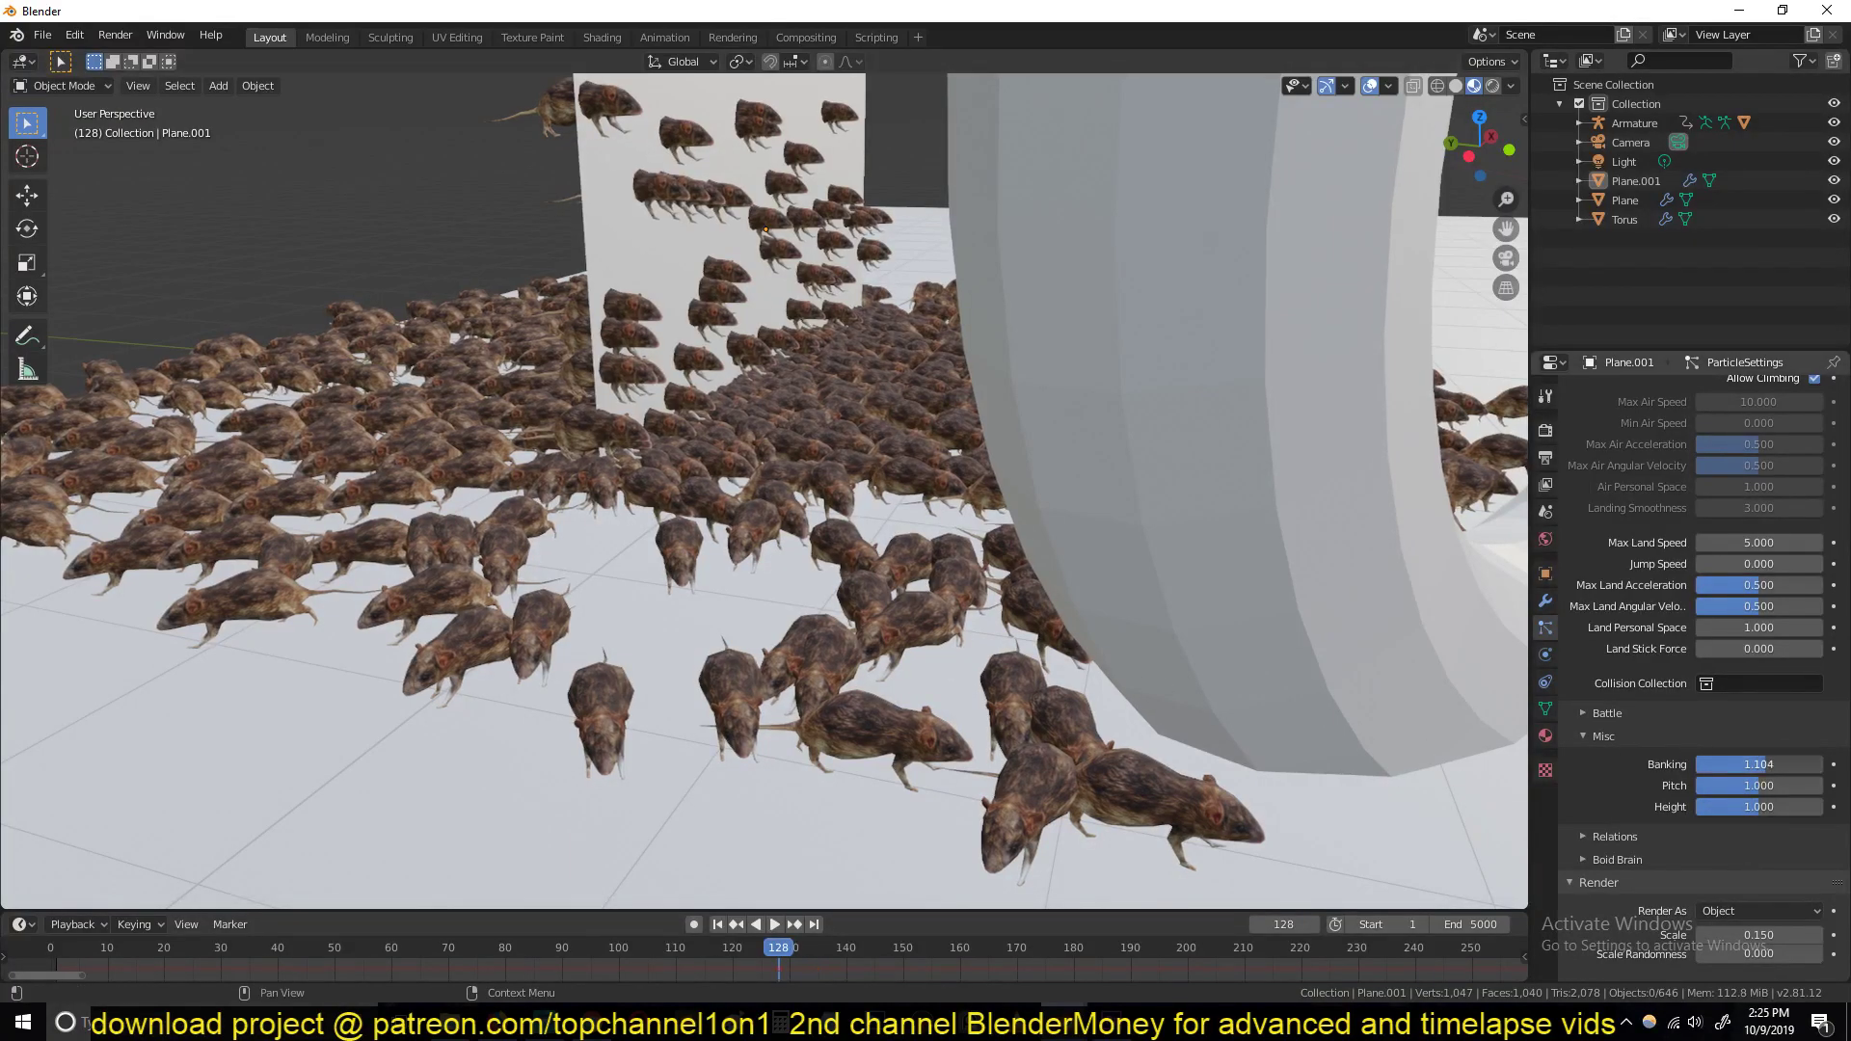
key(space)
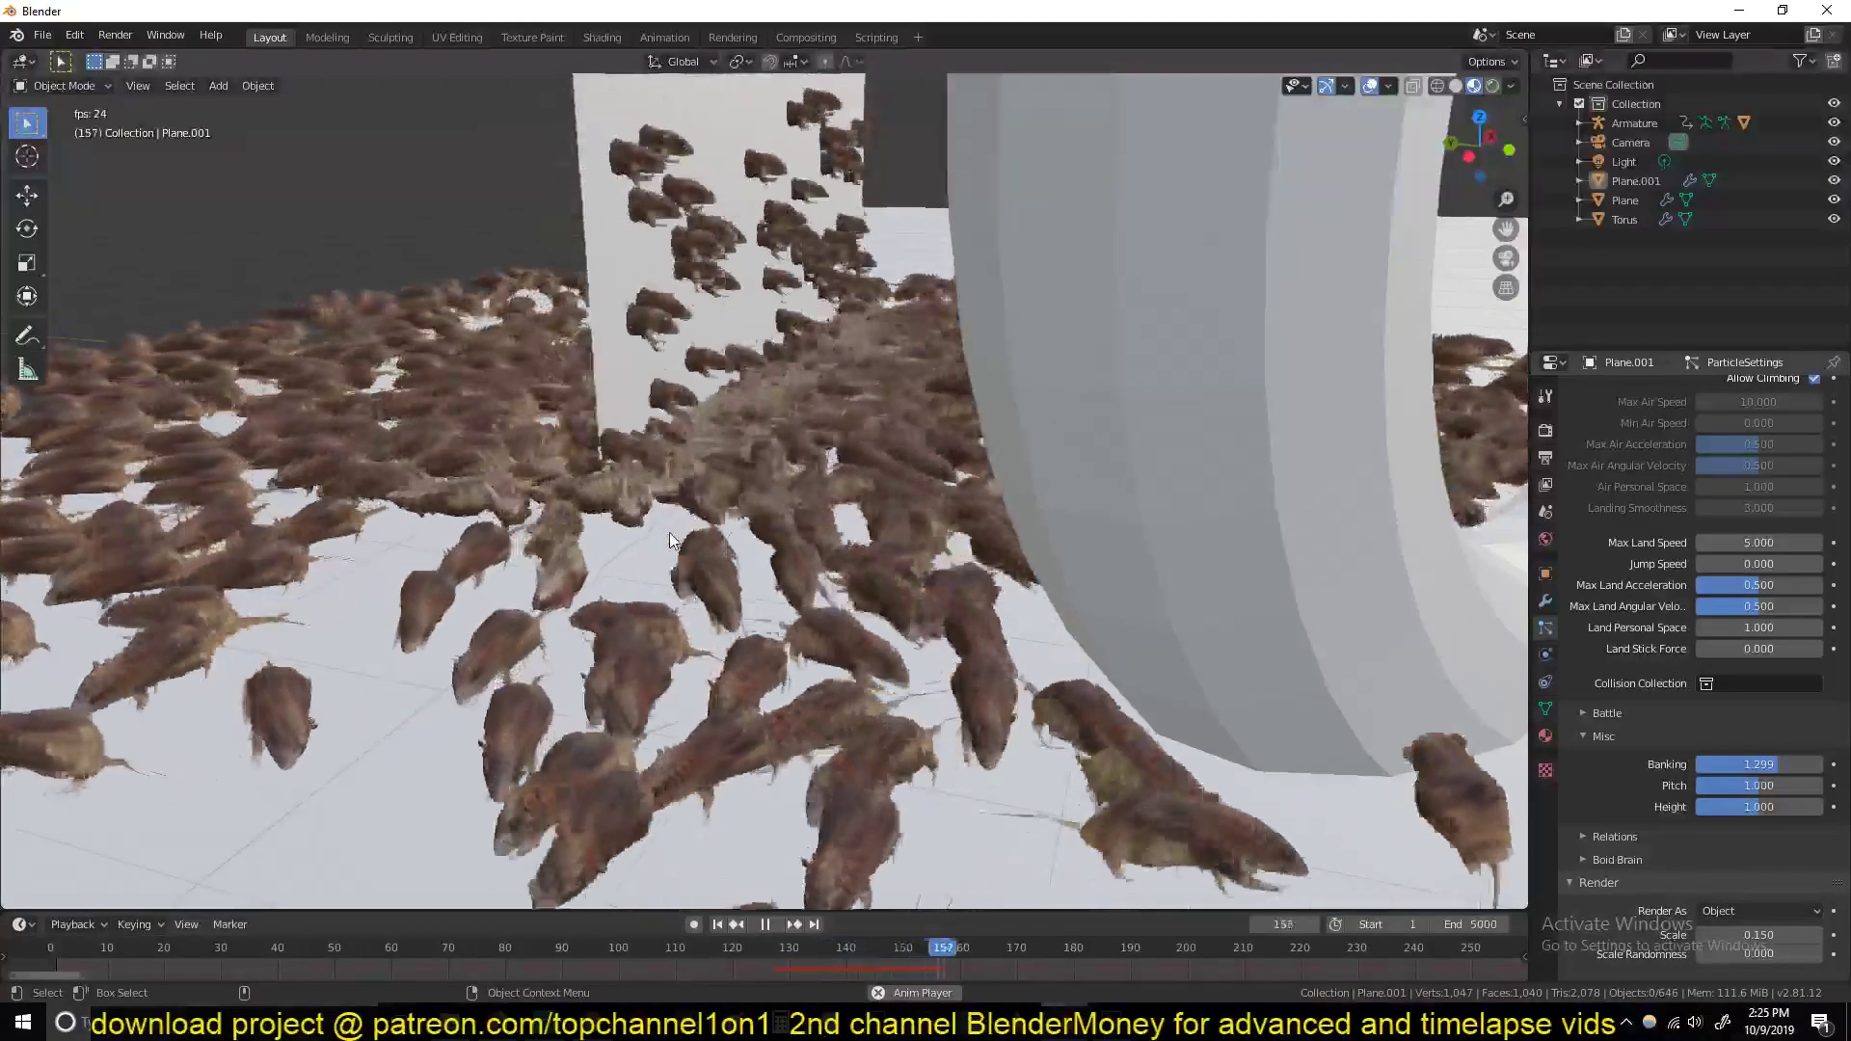
key(space)
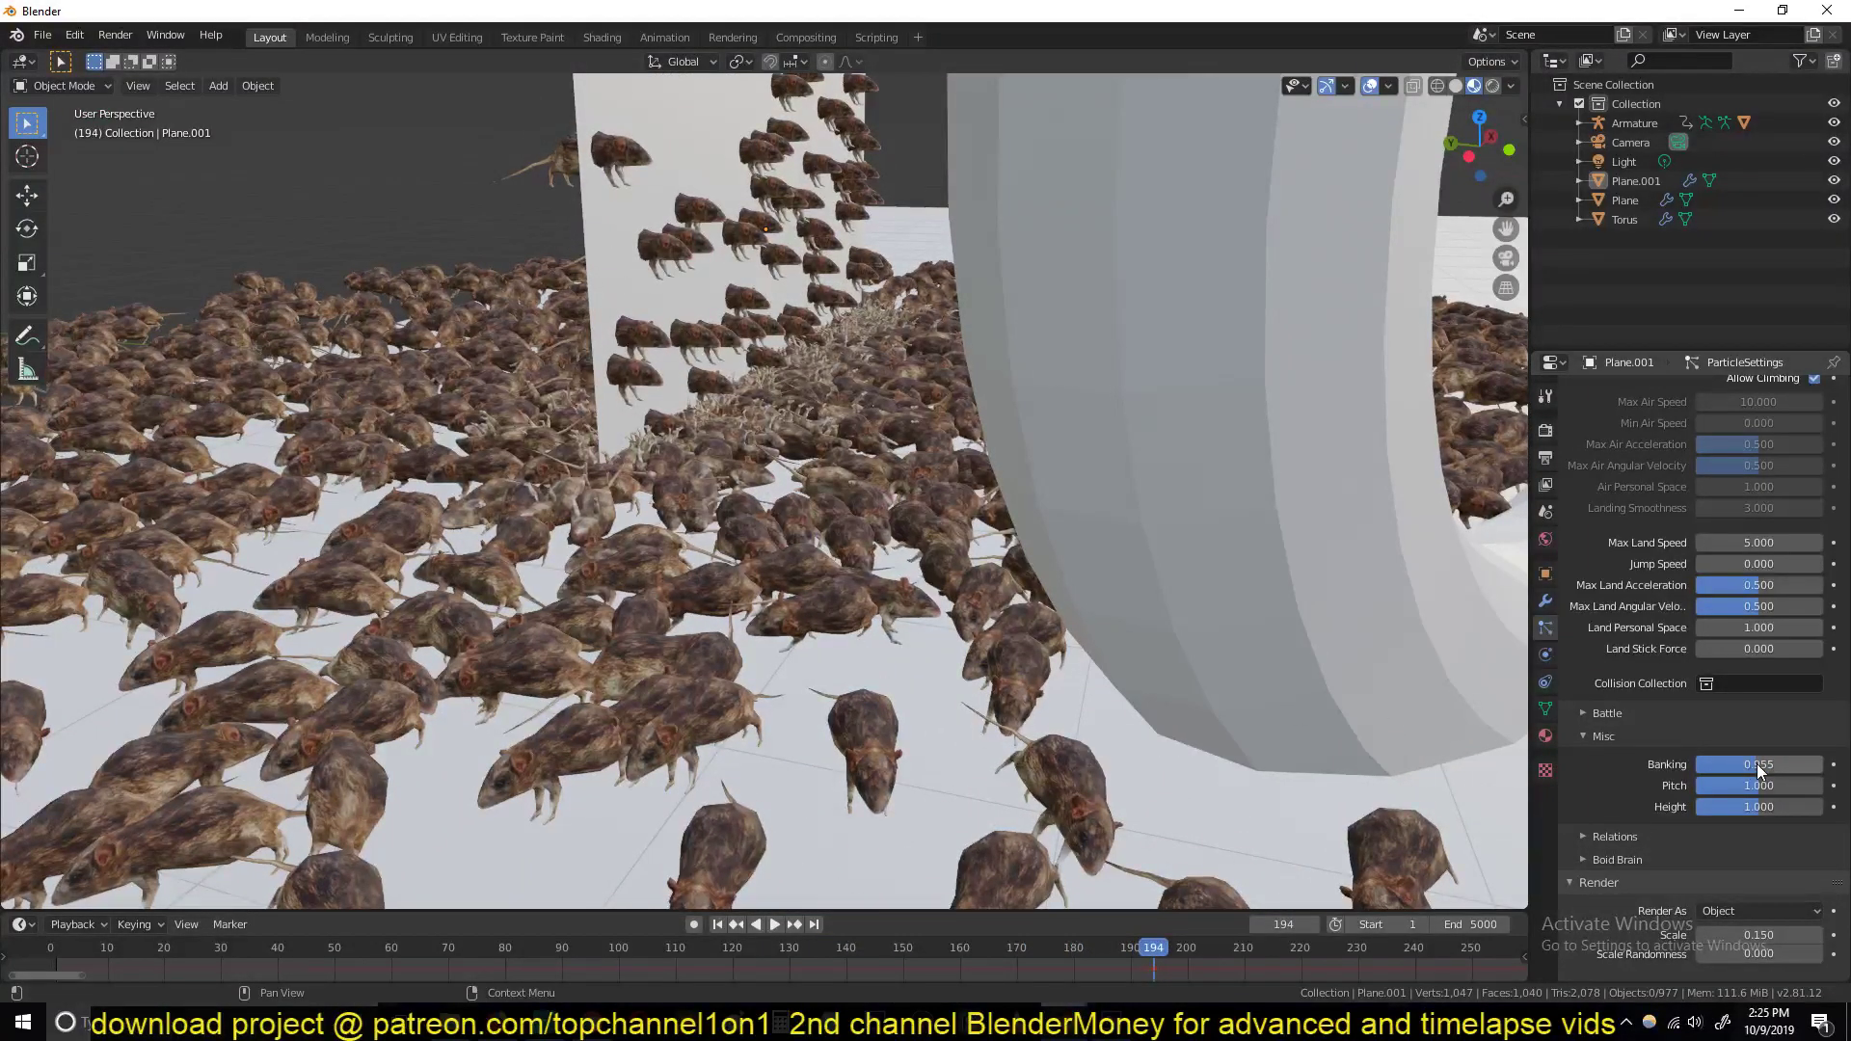
Test Banking at about 0.64 in a replay to frame 265, then settle Banking at 1.000
drag(1756, 763, 1843, 763)
key(space)
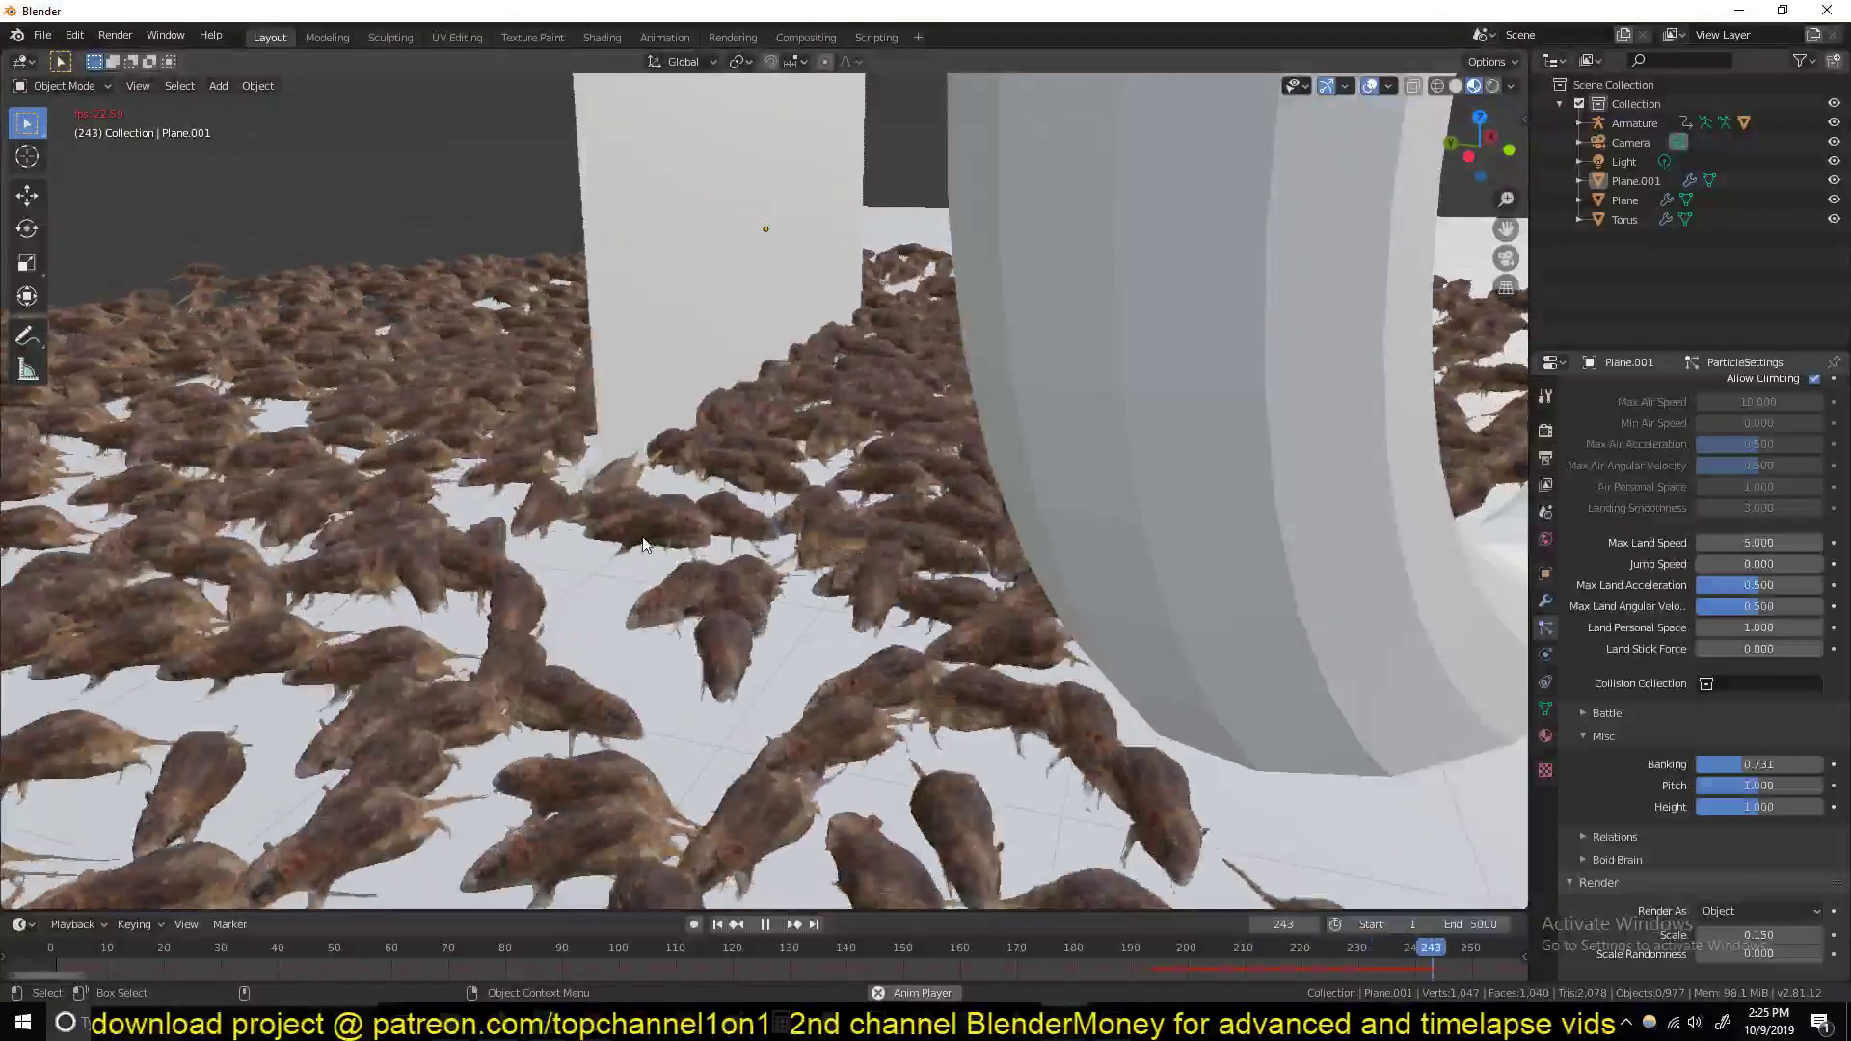
key(space)
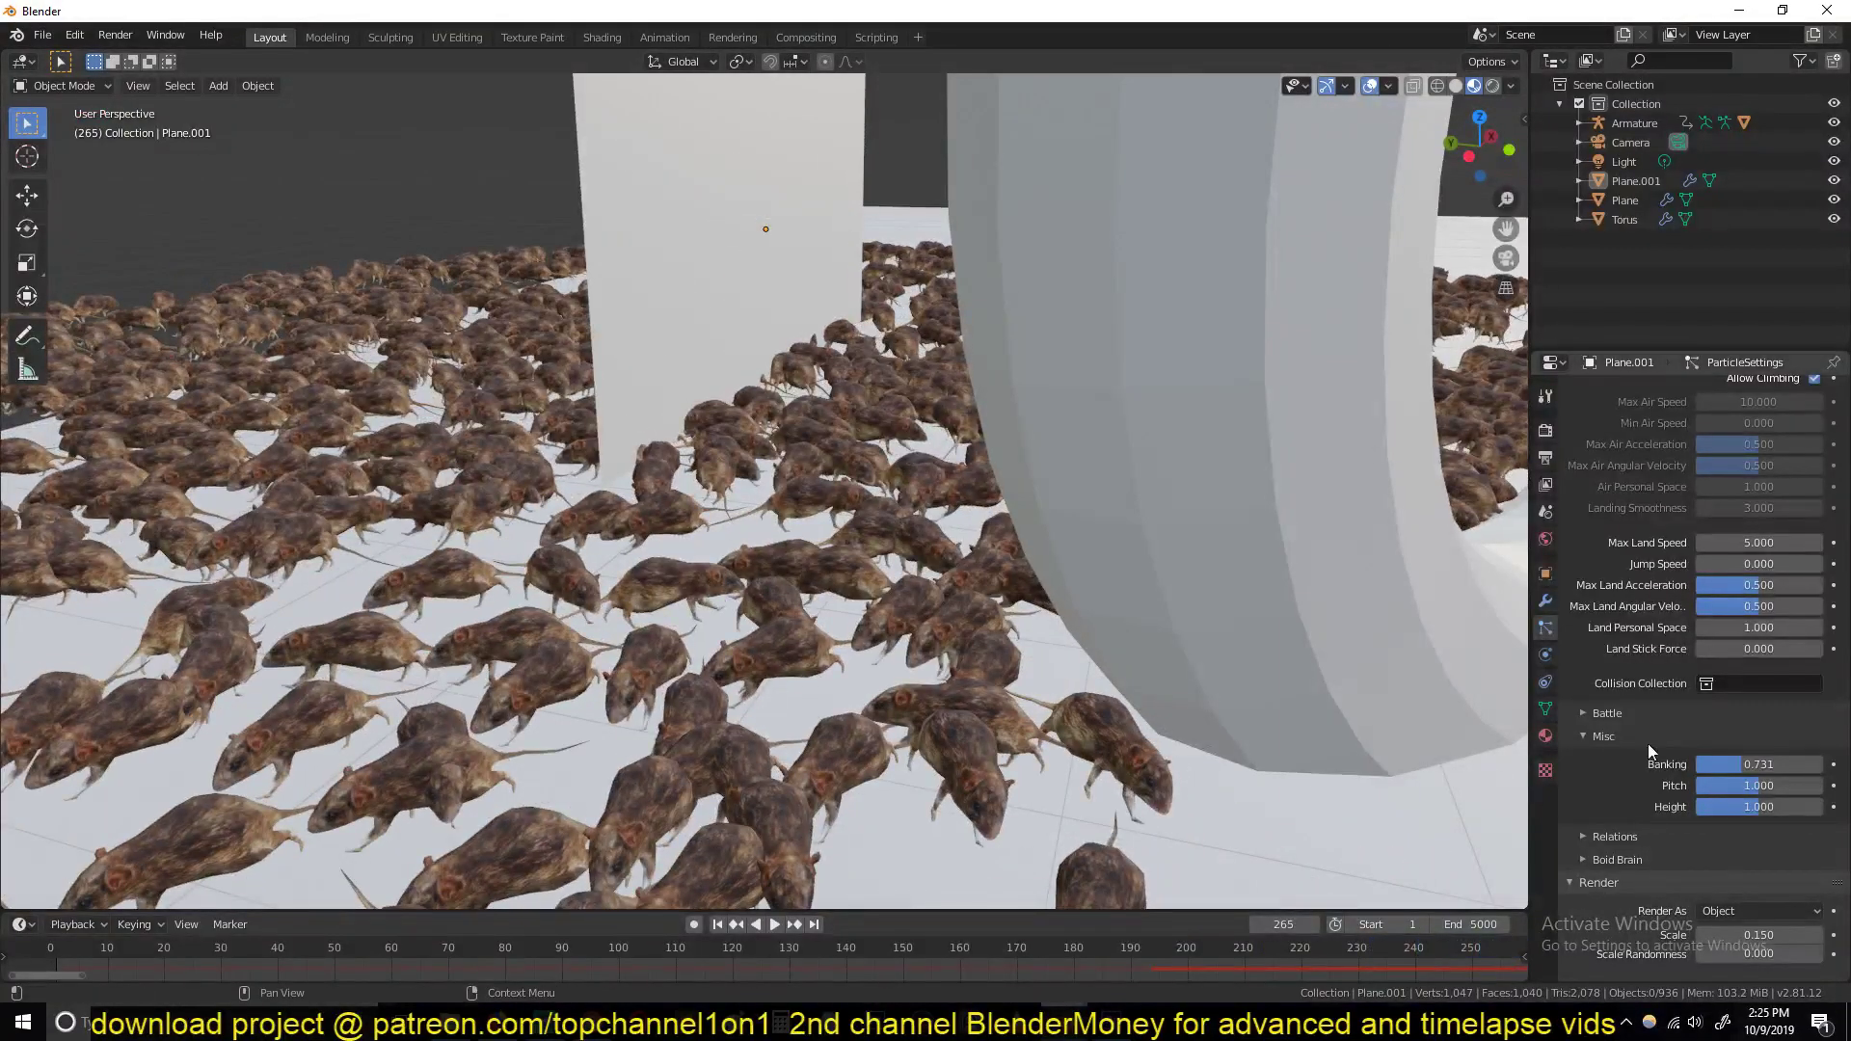
key(Return)
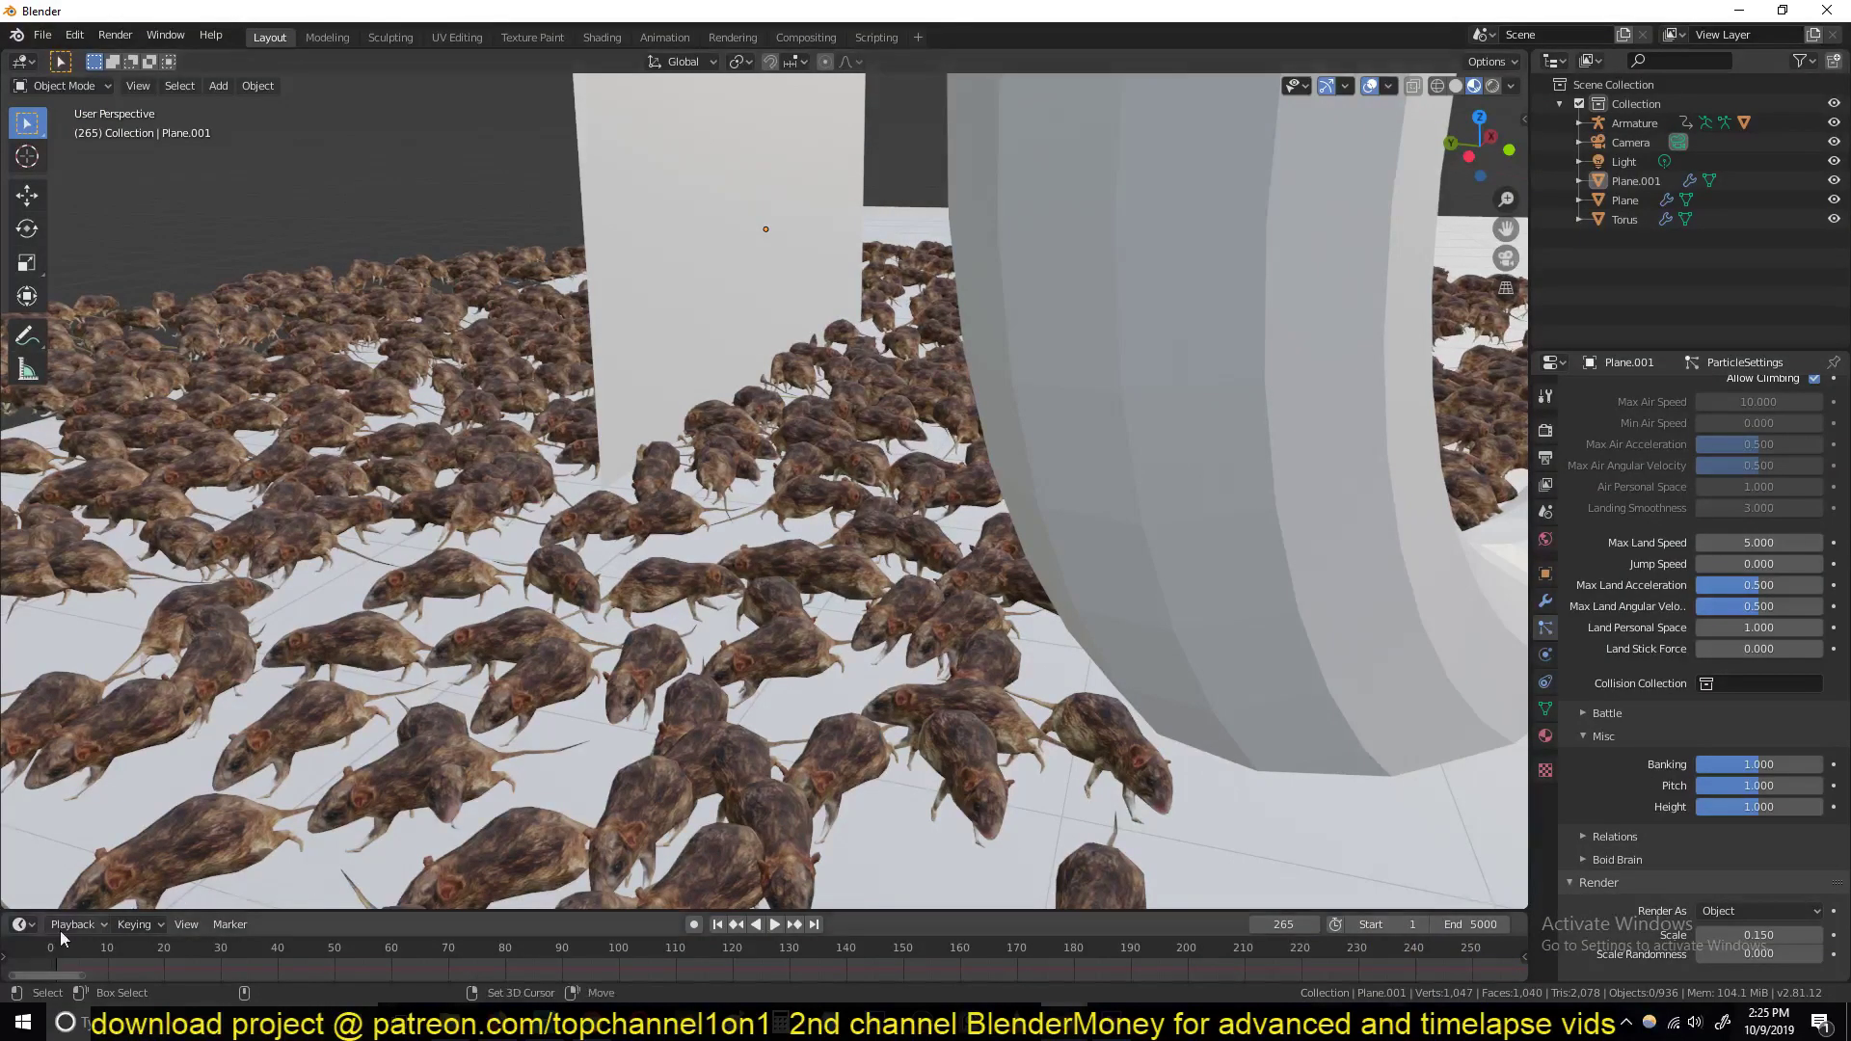
Replay the swarm from the start frame, panning toward the torus and stopping at frame 129
key(shift+Left)
key(space)
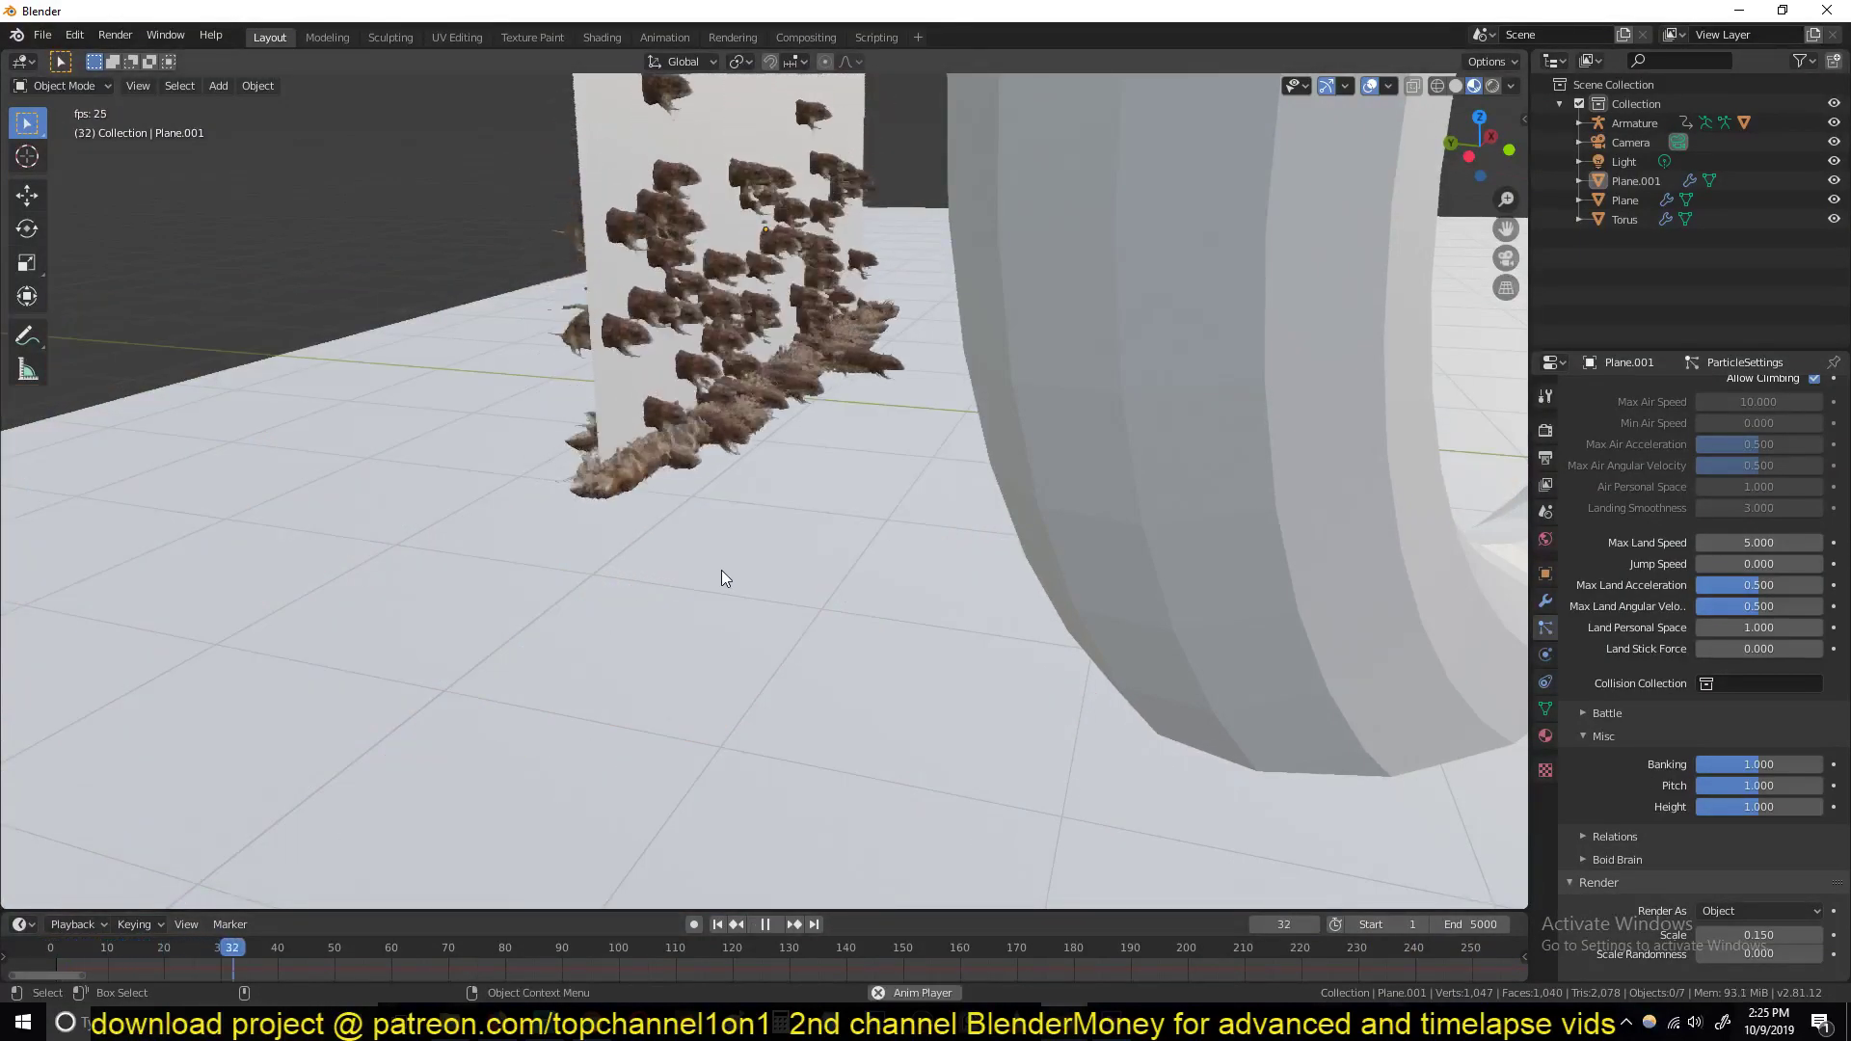
shift+middle_drag(721, 569, 679, 560)
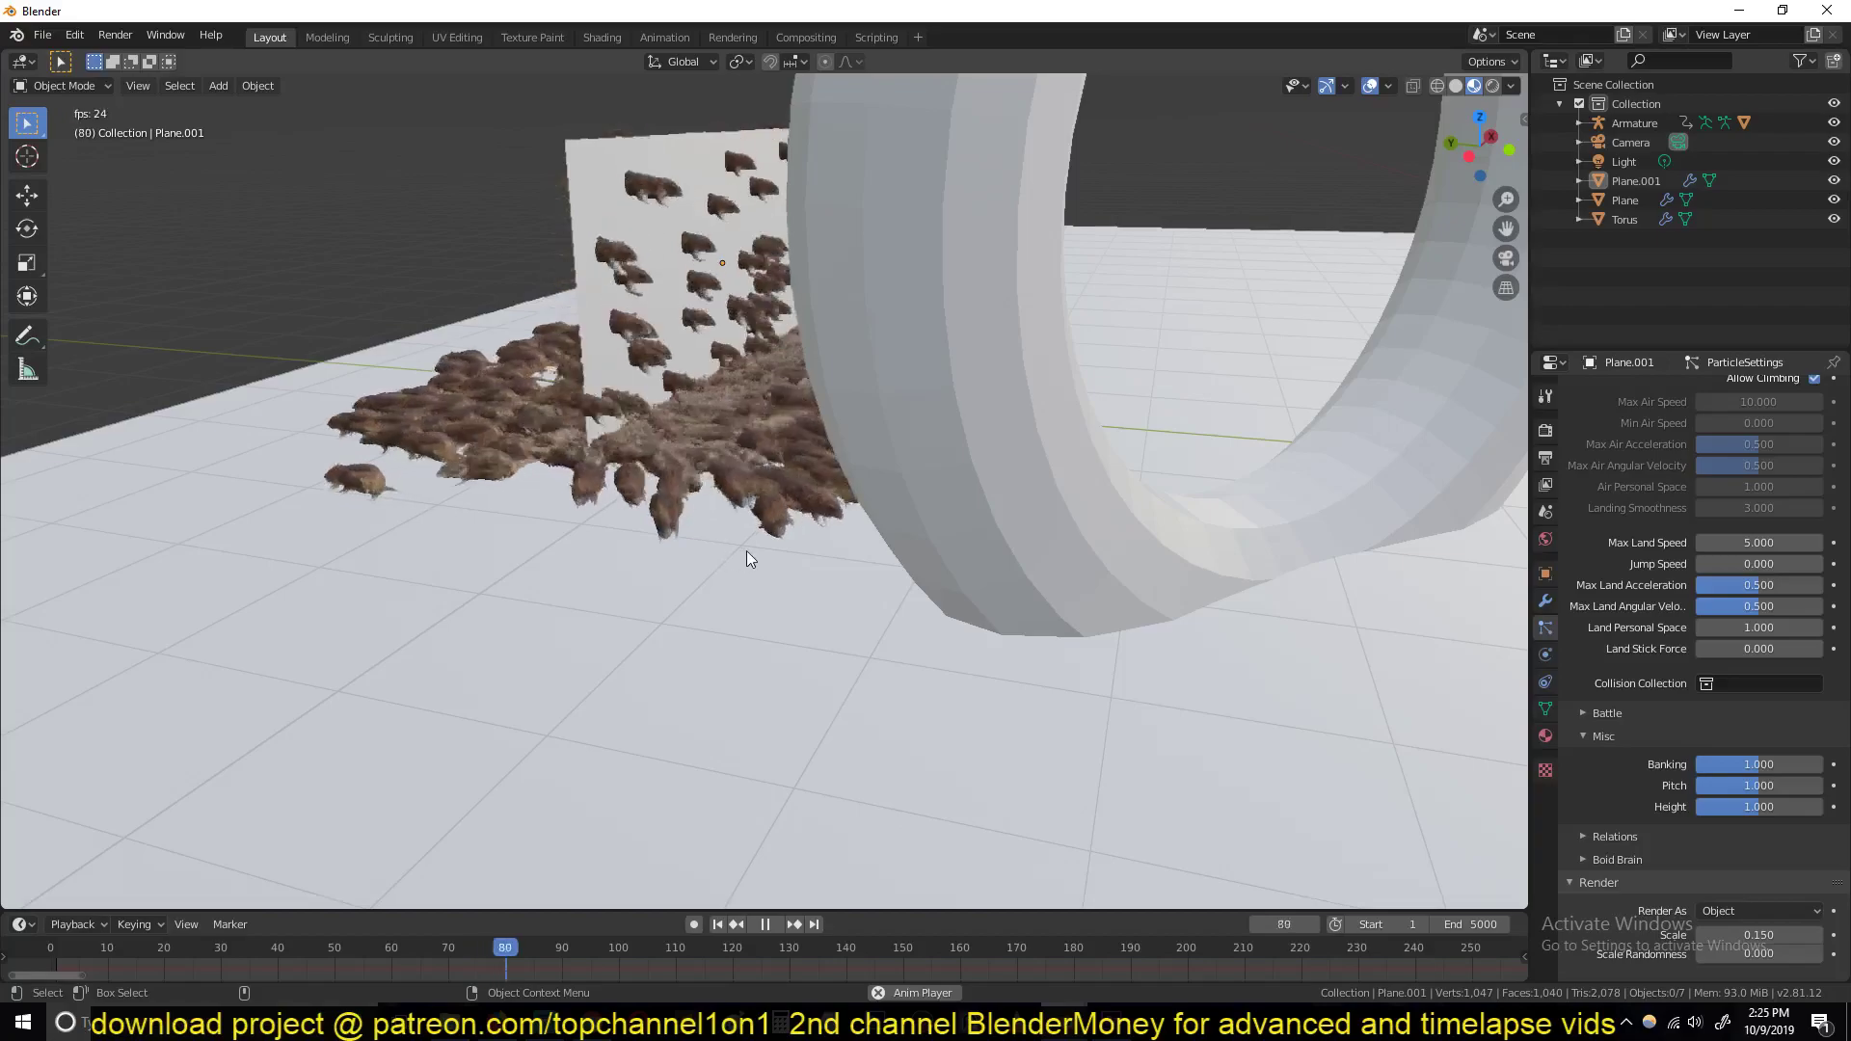
scroll(675, 549, down, 4)
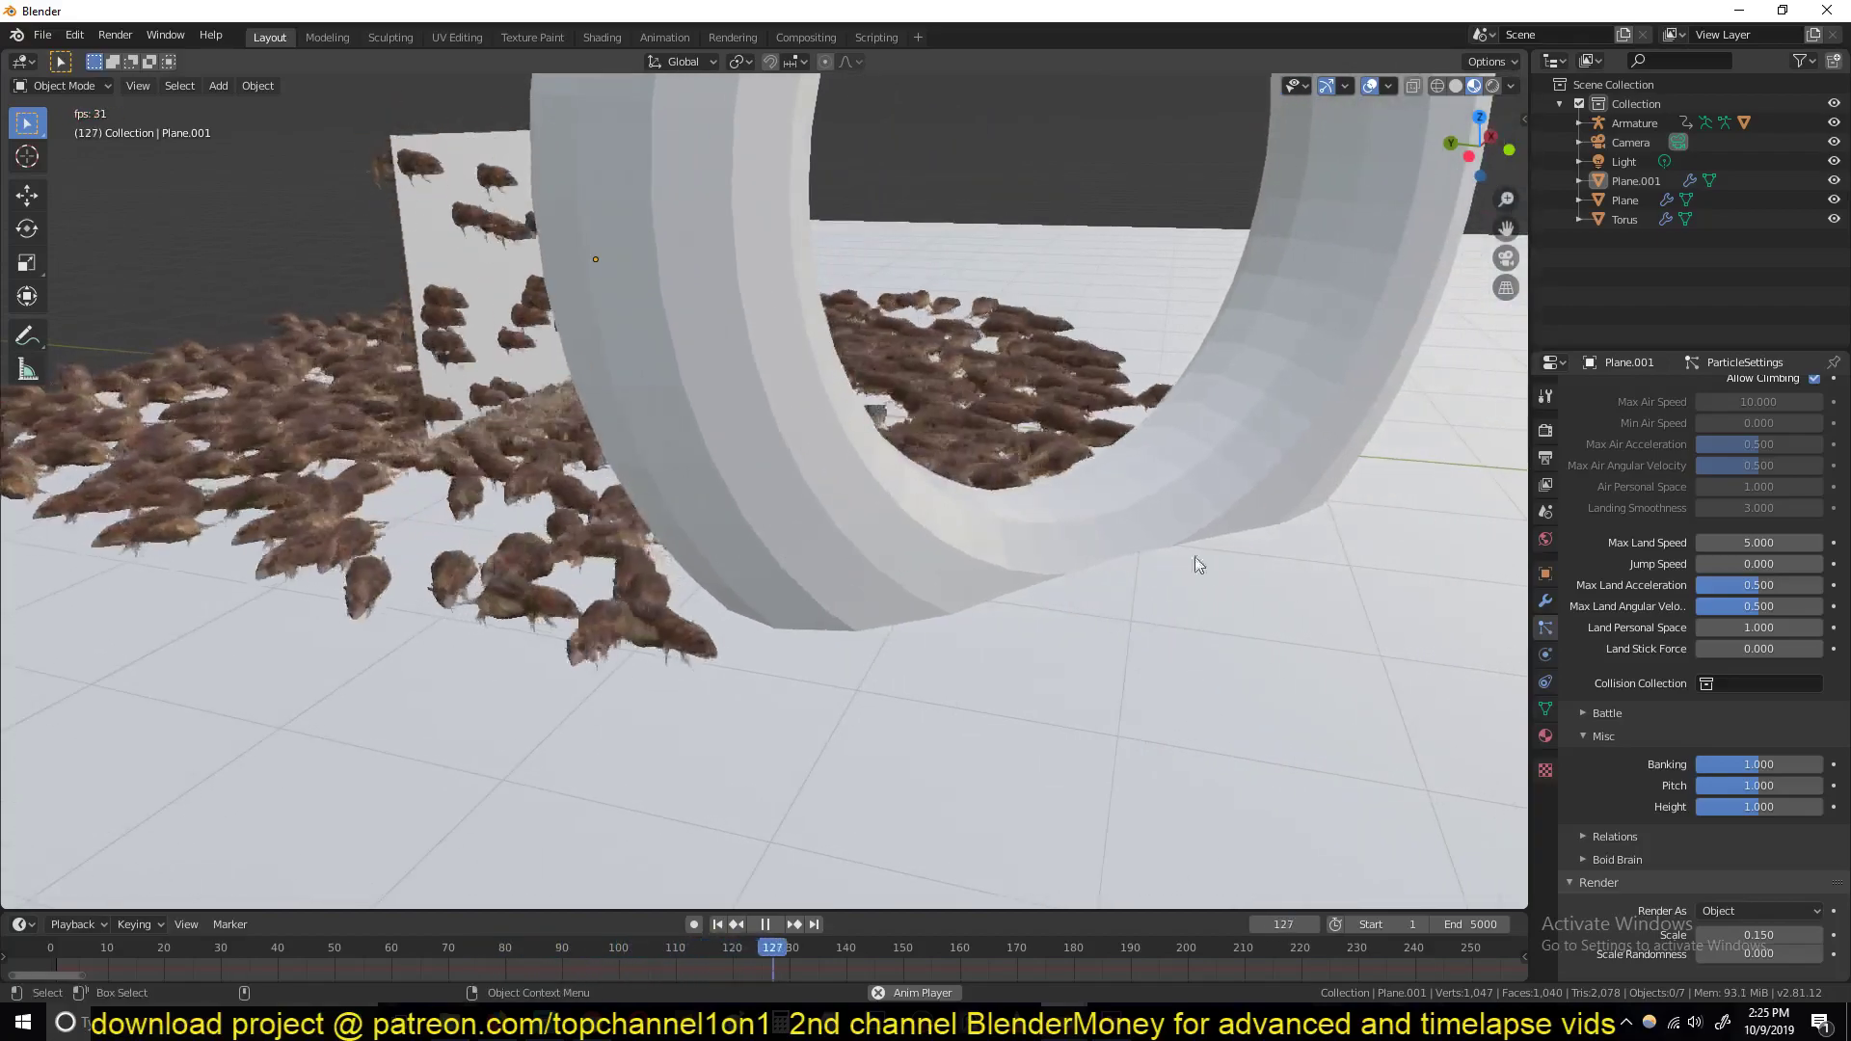
key(space)
Raise Pitch to 1.687 and replay the swarm through the torus to frame 264
drag(1758, 786, 1799, 786)
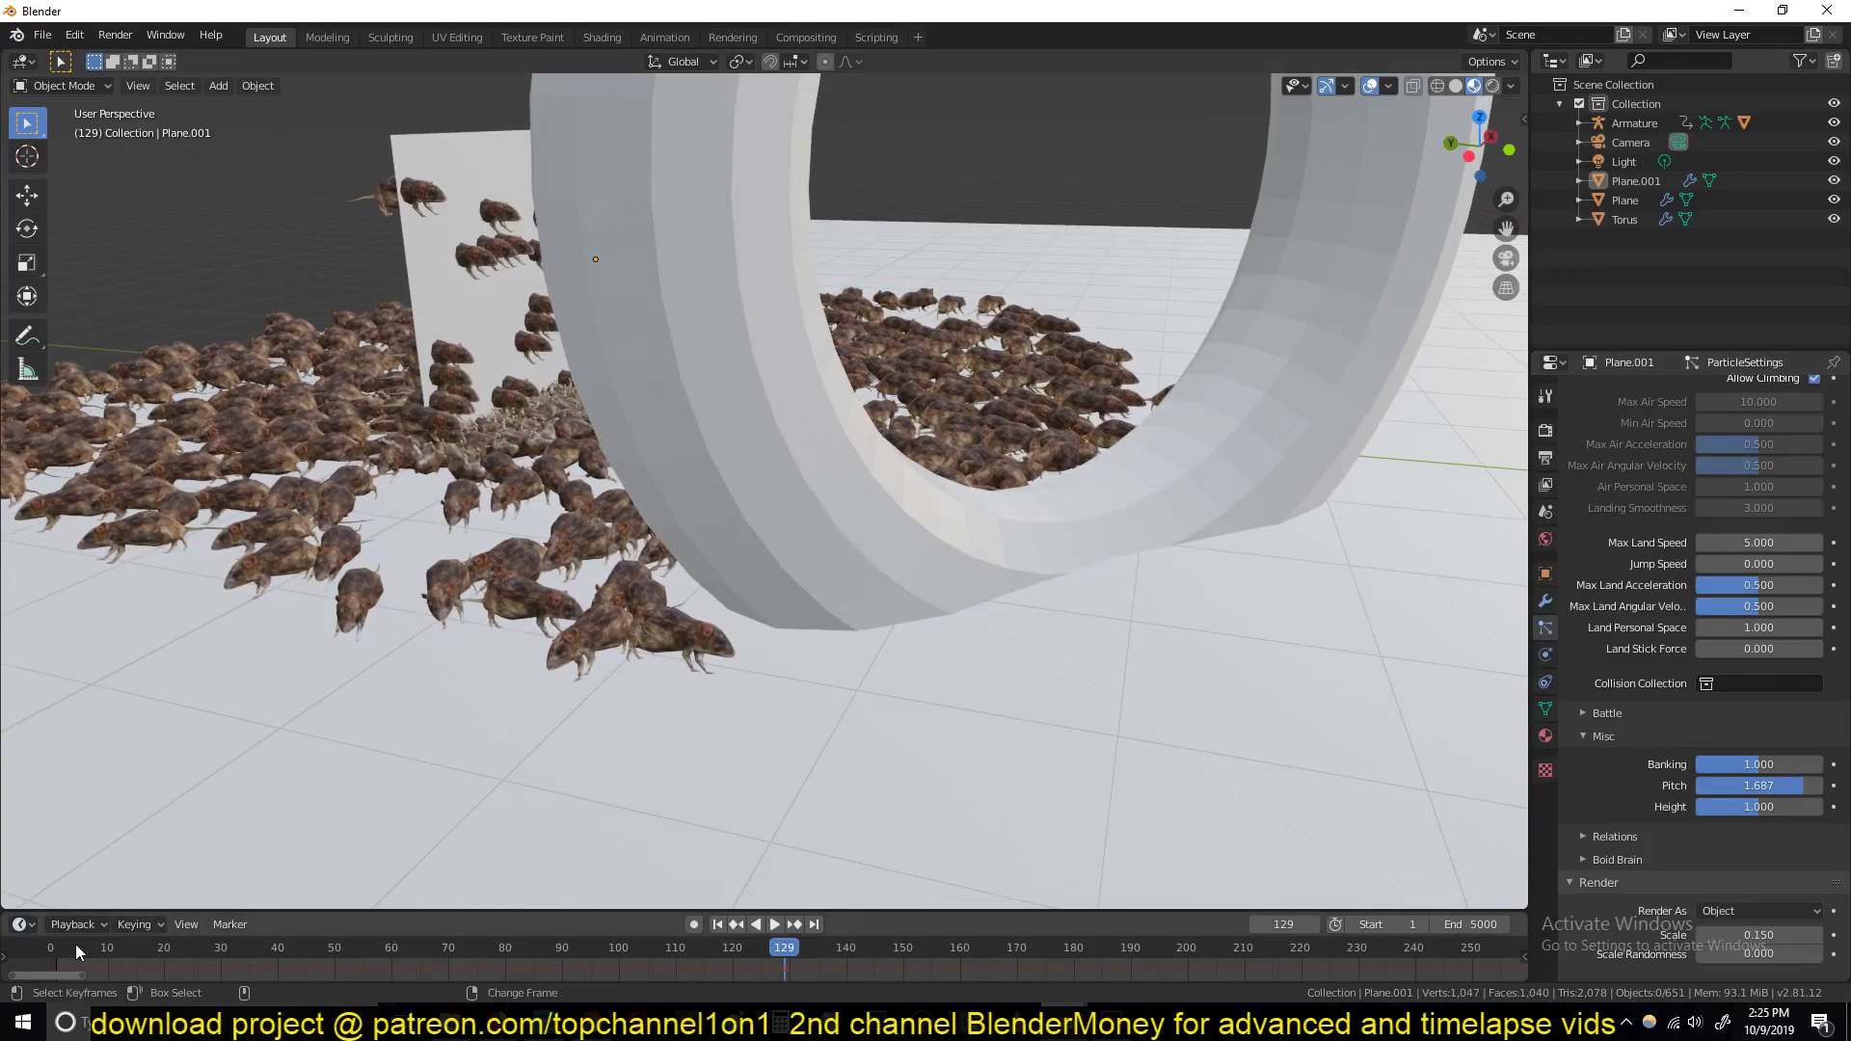
click(52, 955)
key(space)
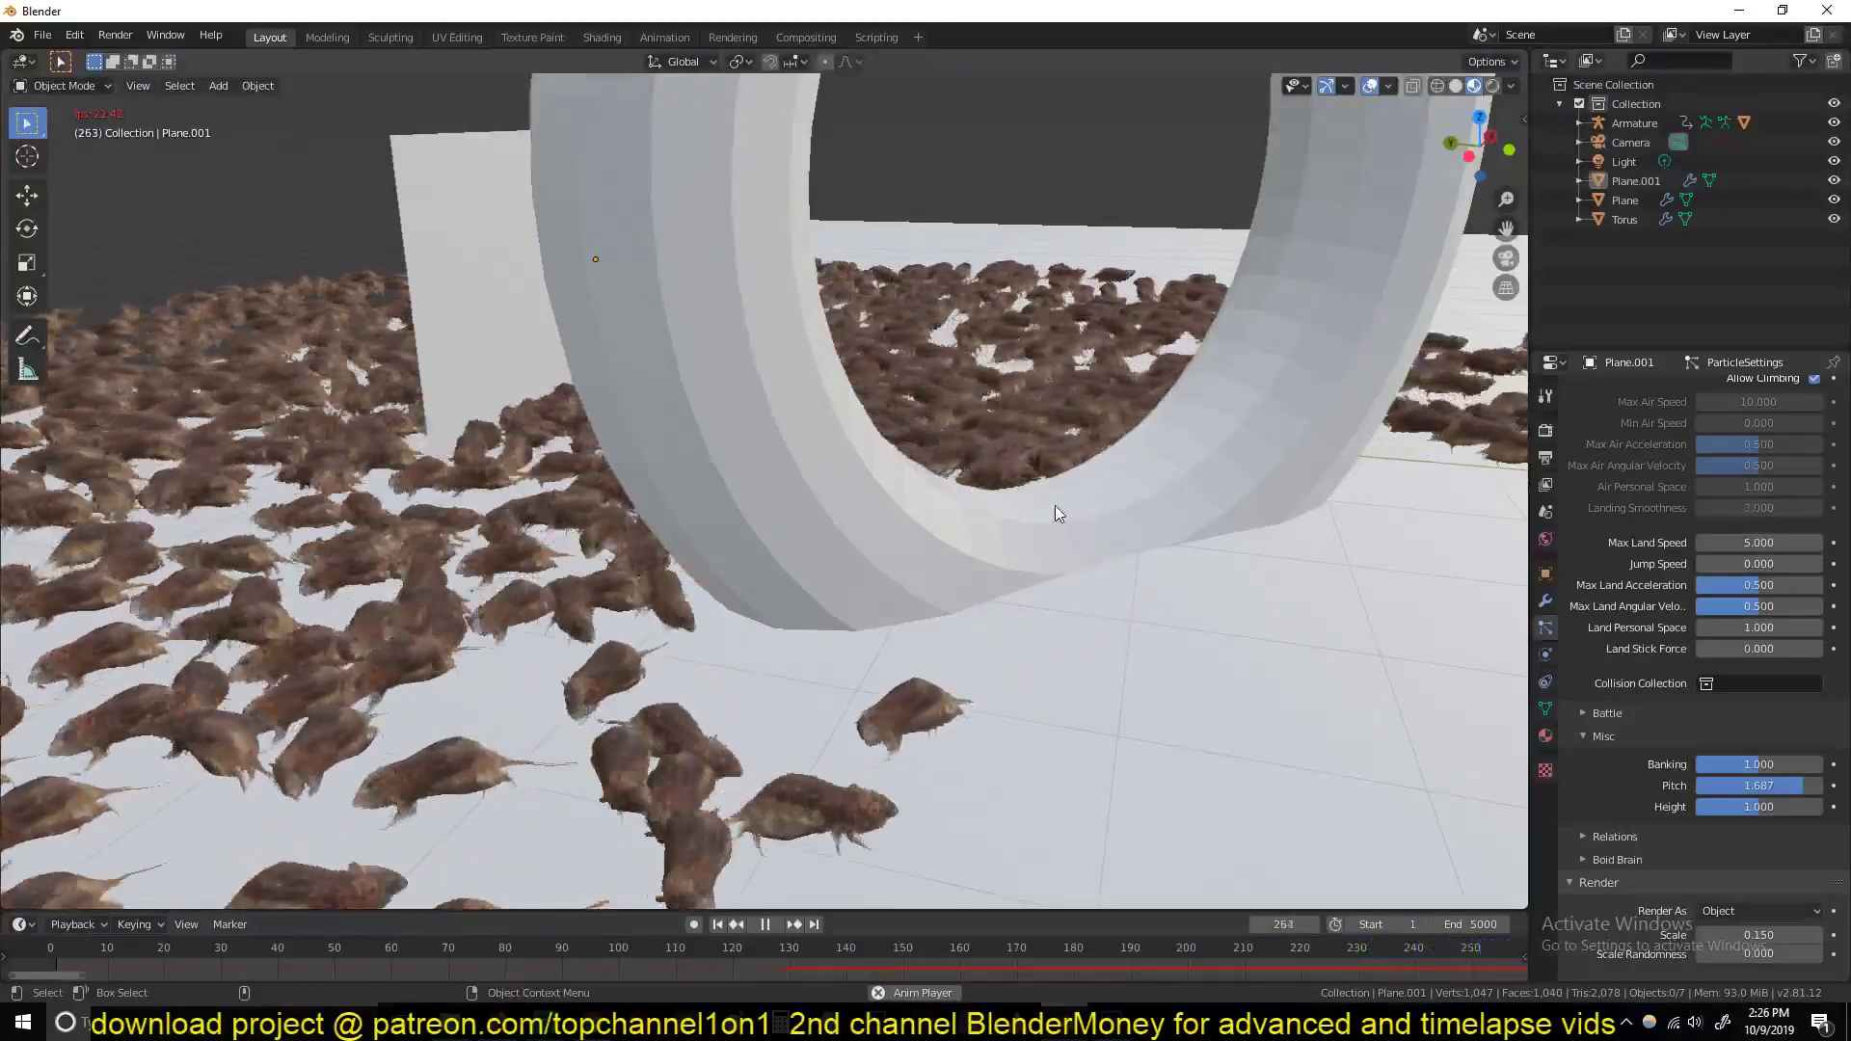
key(space)
scroll(1055, 504, down, 6)
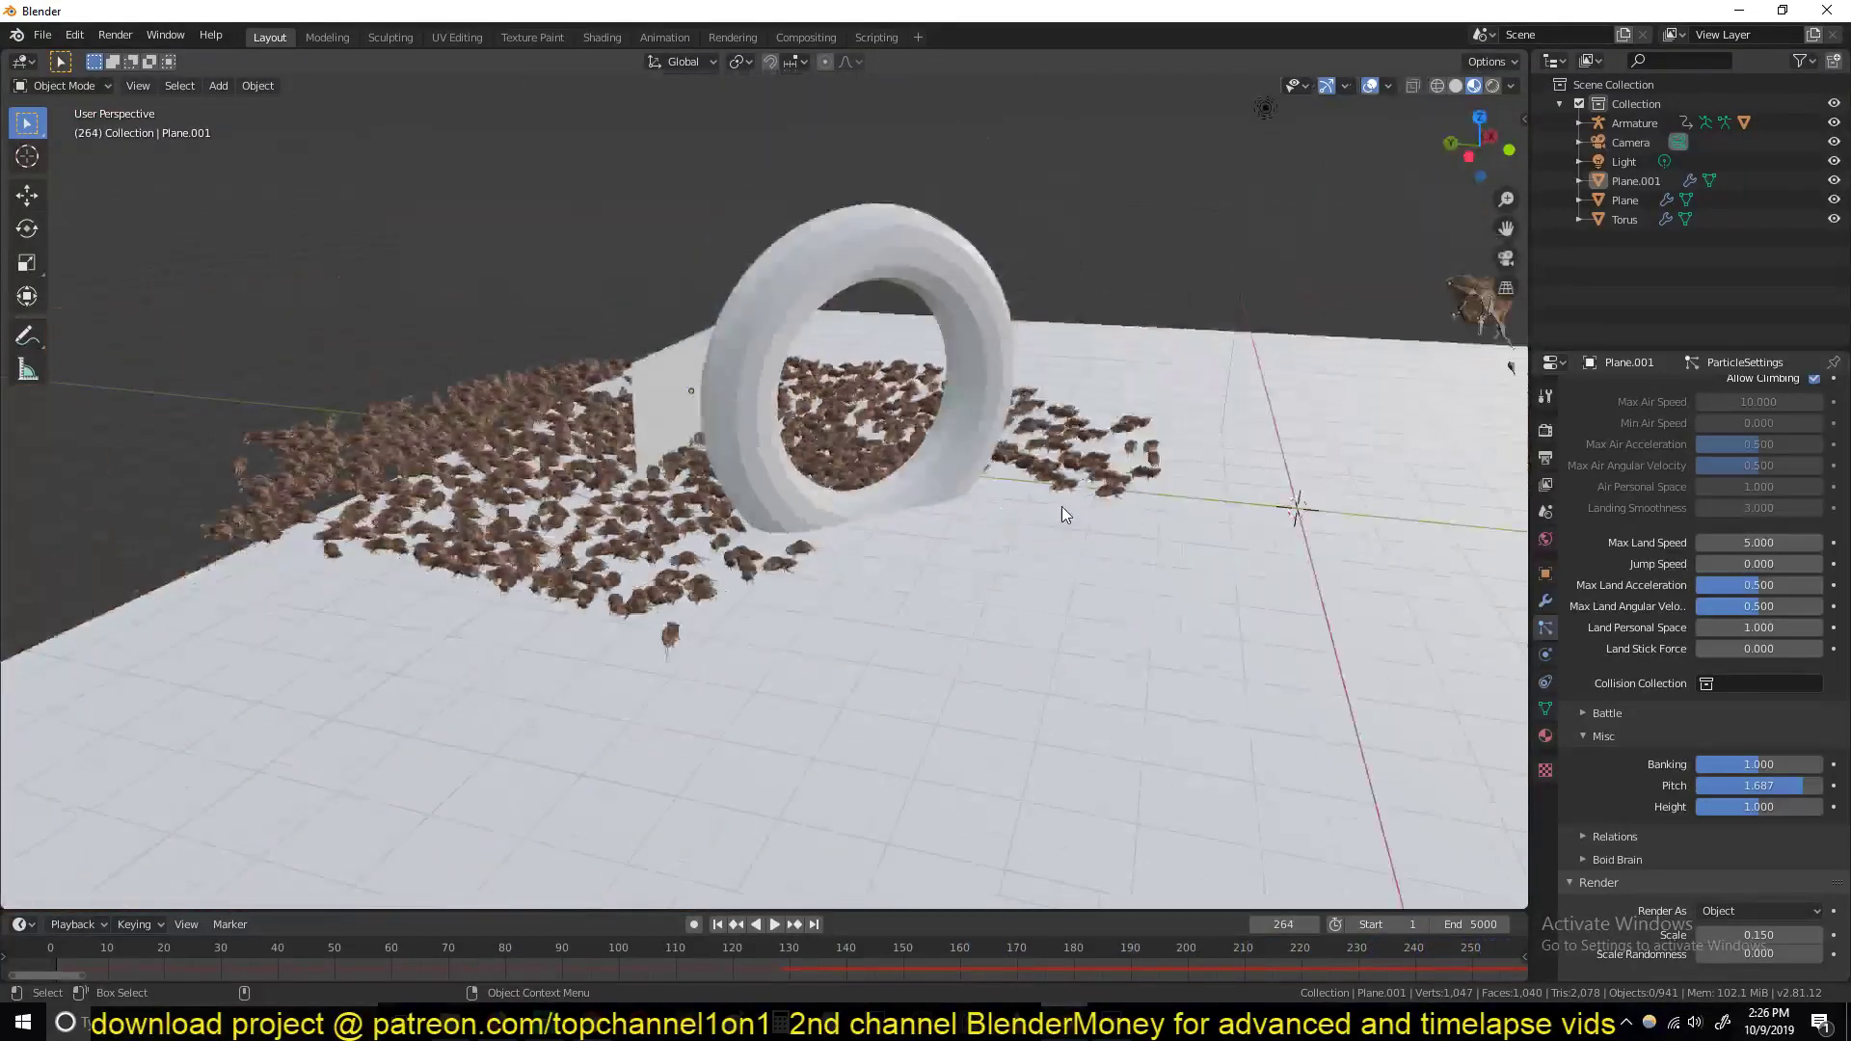
click(1198, 555)
scroll(884, 506, up, 2)
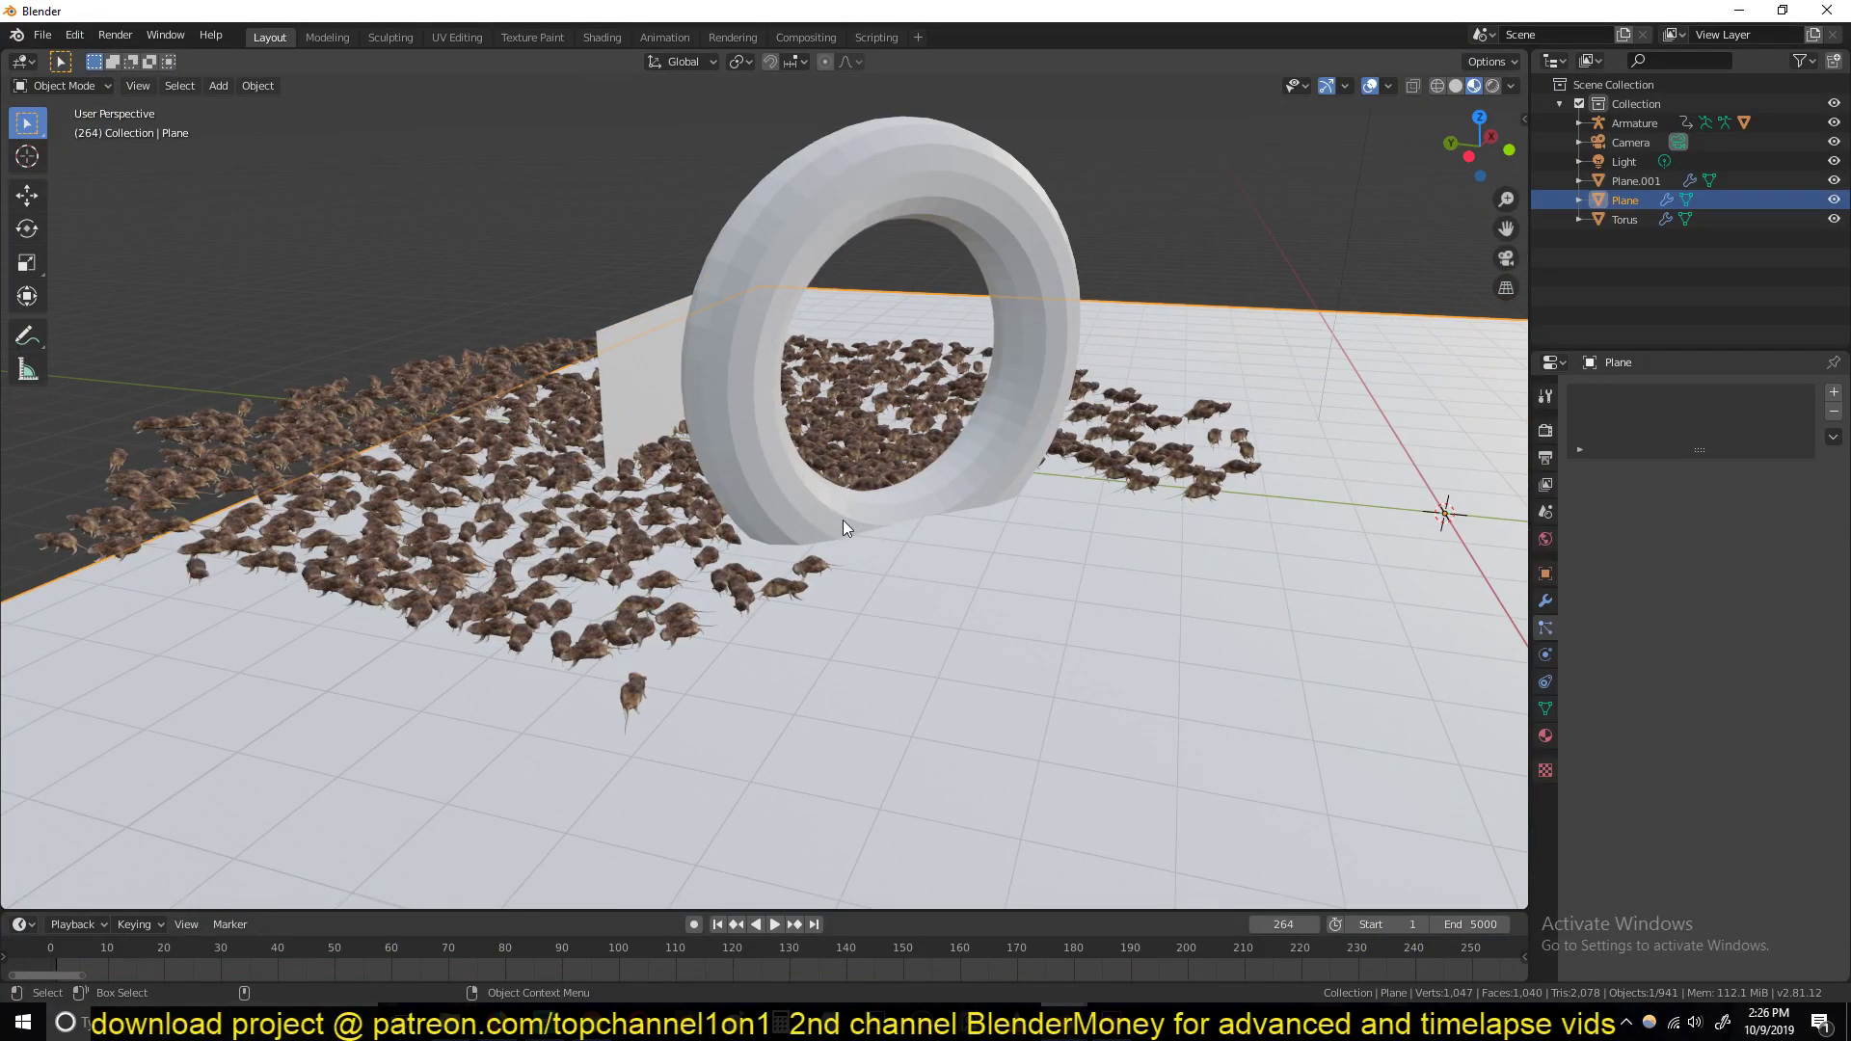
Hide the torus, enter and leave Edit Mode on the floor plane, then unhide the torus
click(813, 189)
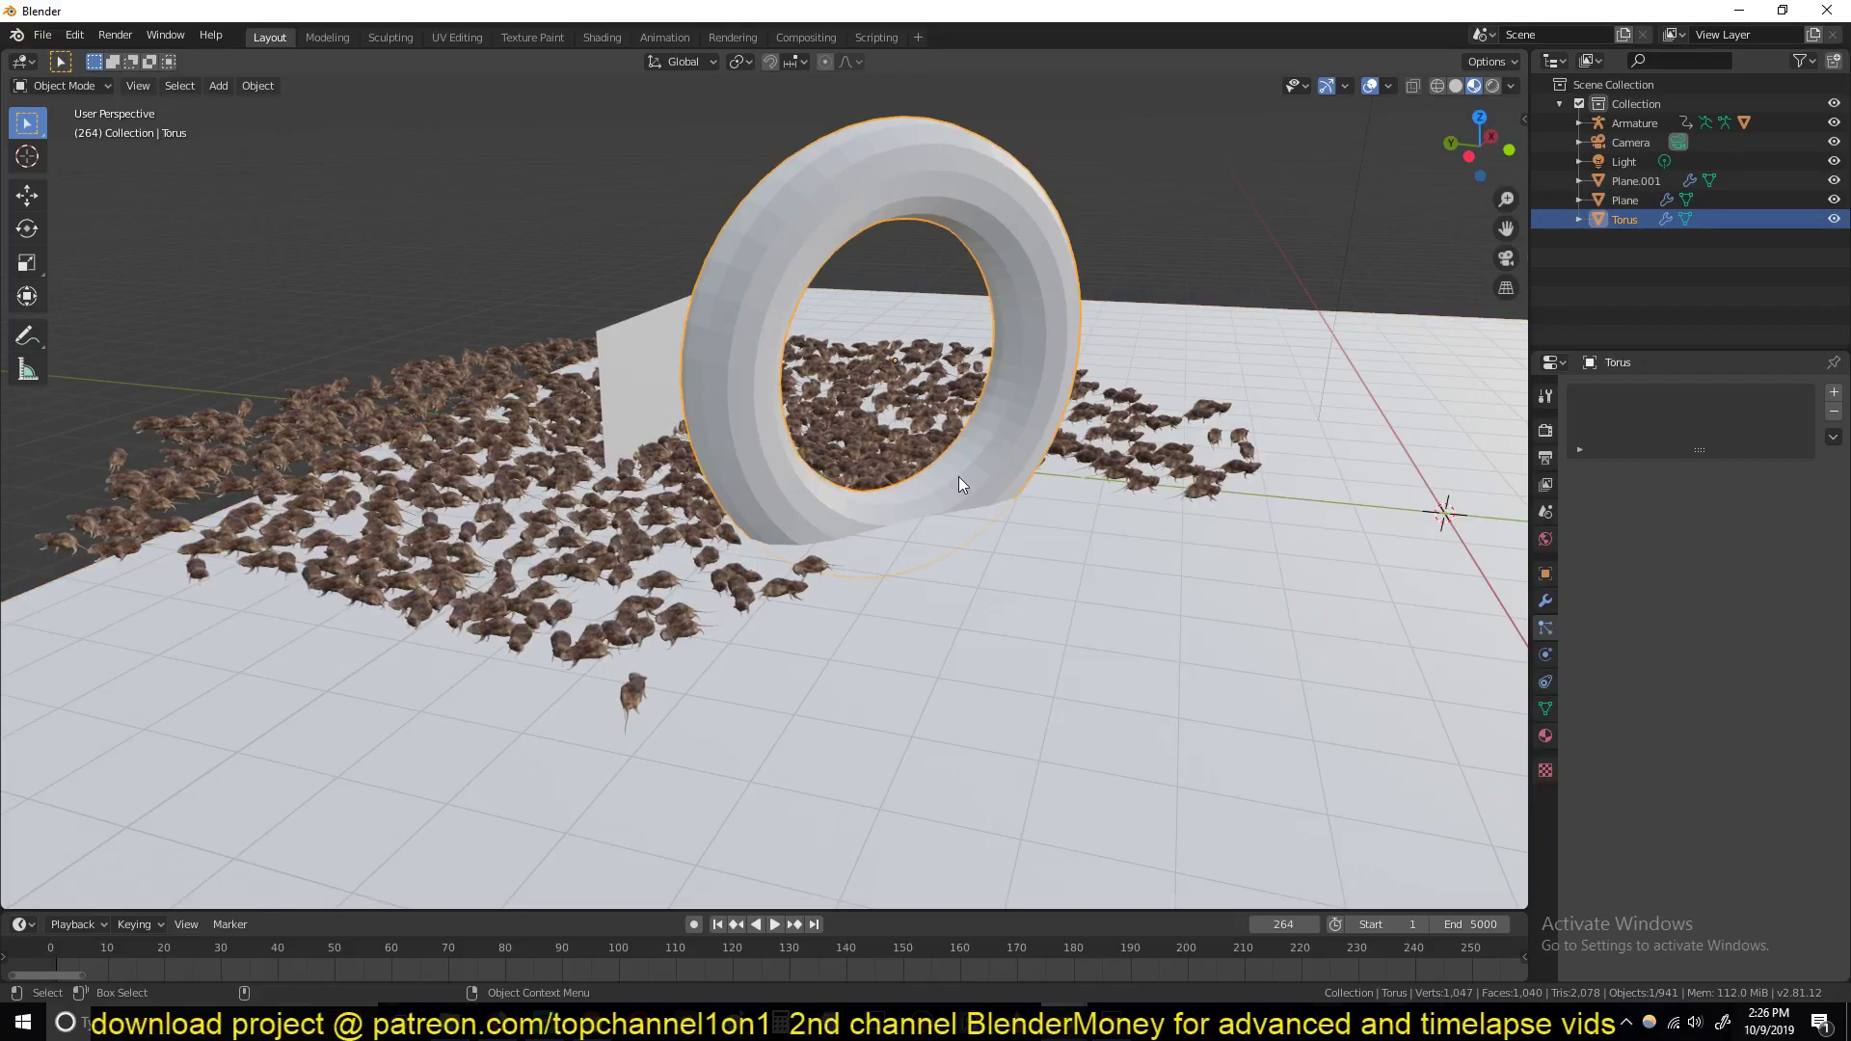
key(h)
click(939, 535)
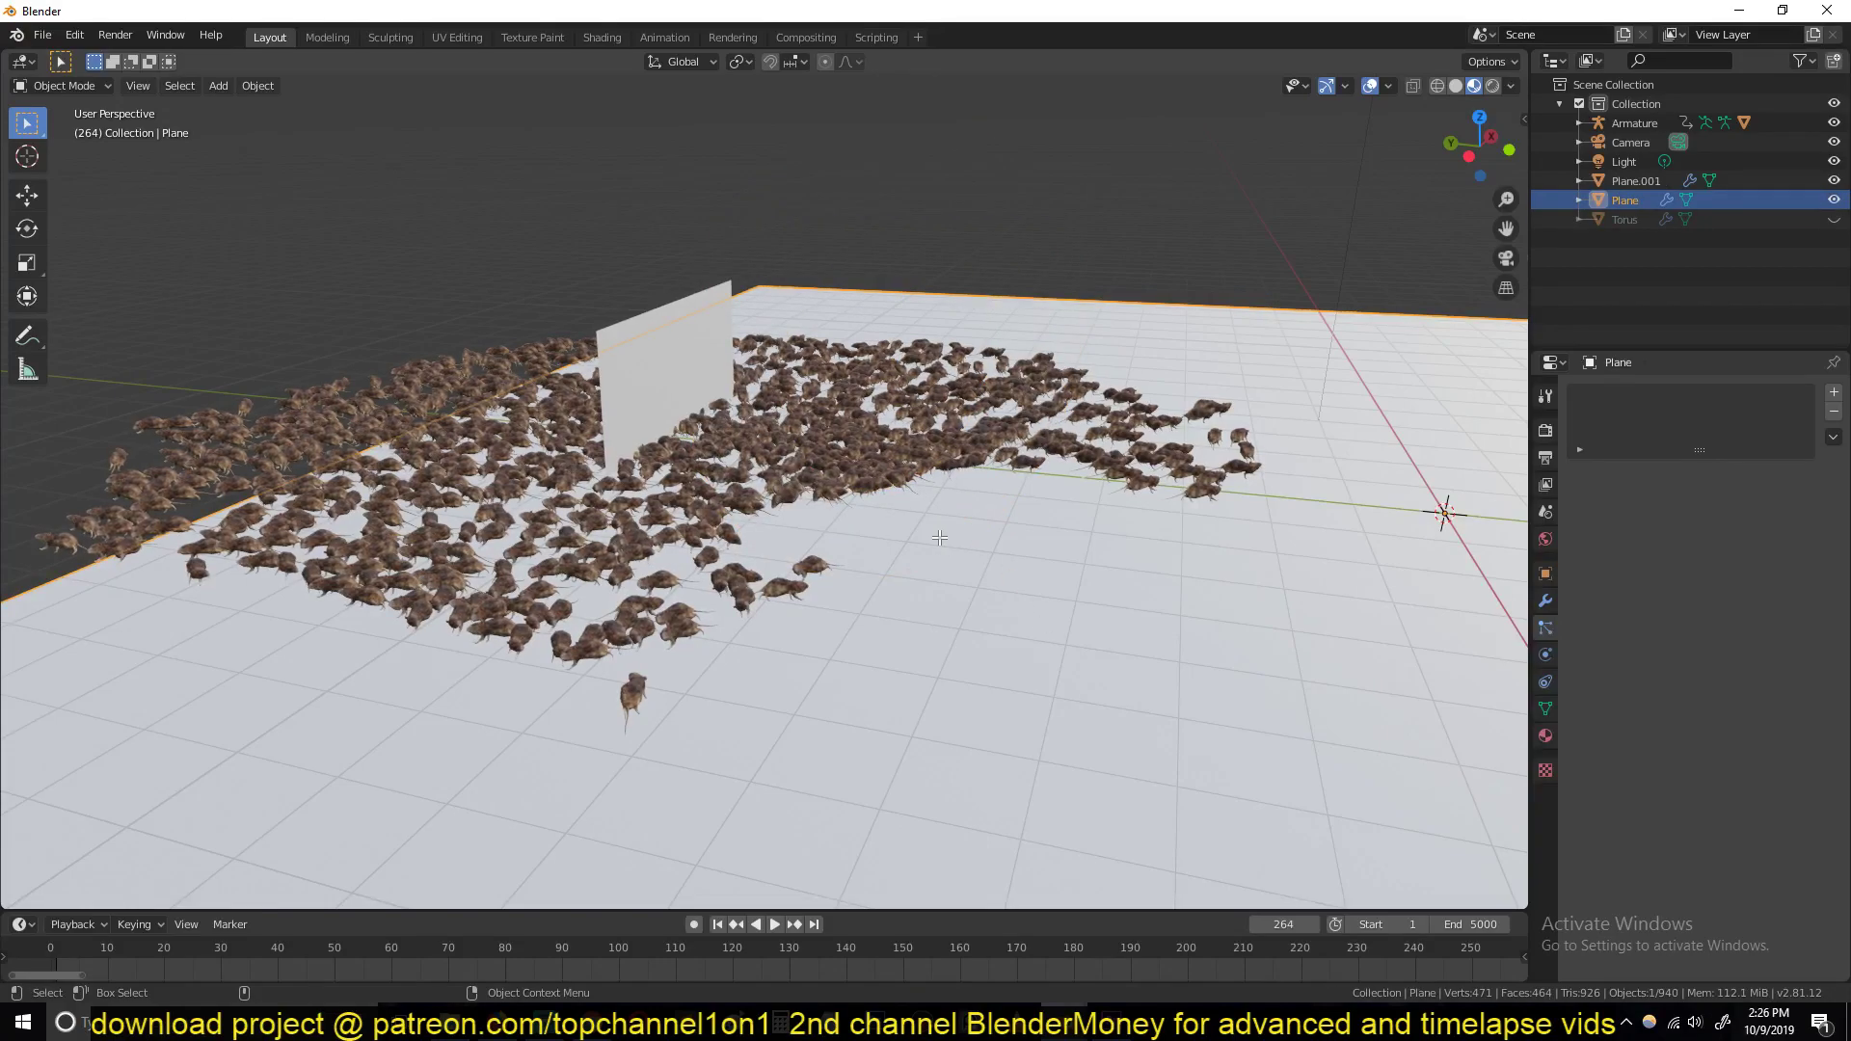
key(Tab)
scroll(928, 529, down, 3)
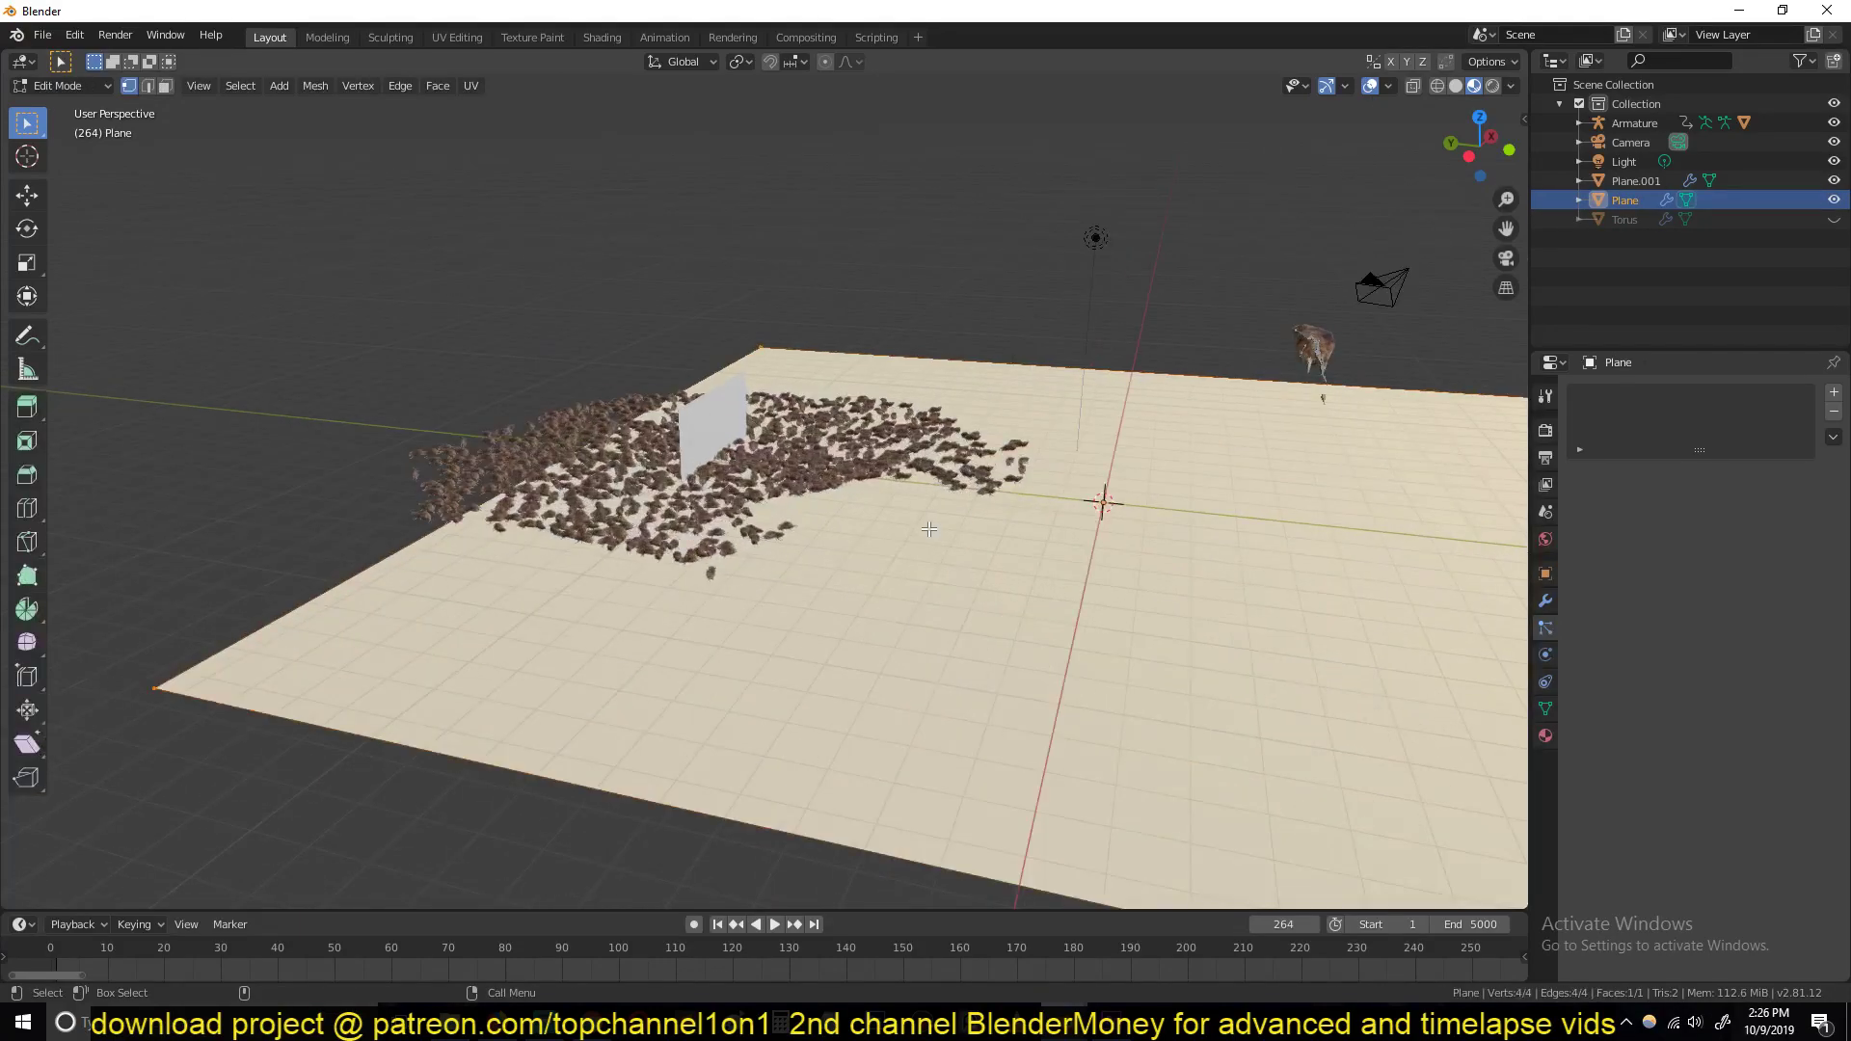
key(alt+a)
key(ctrl+r)
key(Tab)
key(alt+h)
Join the torus into the floor plane with Ctrl+J and replay the swarm from frame 1
scroll(875, 436, up, 5)
key(alt+a)
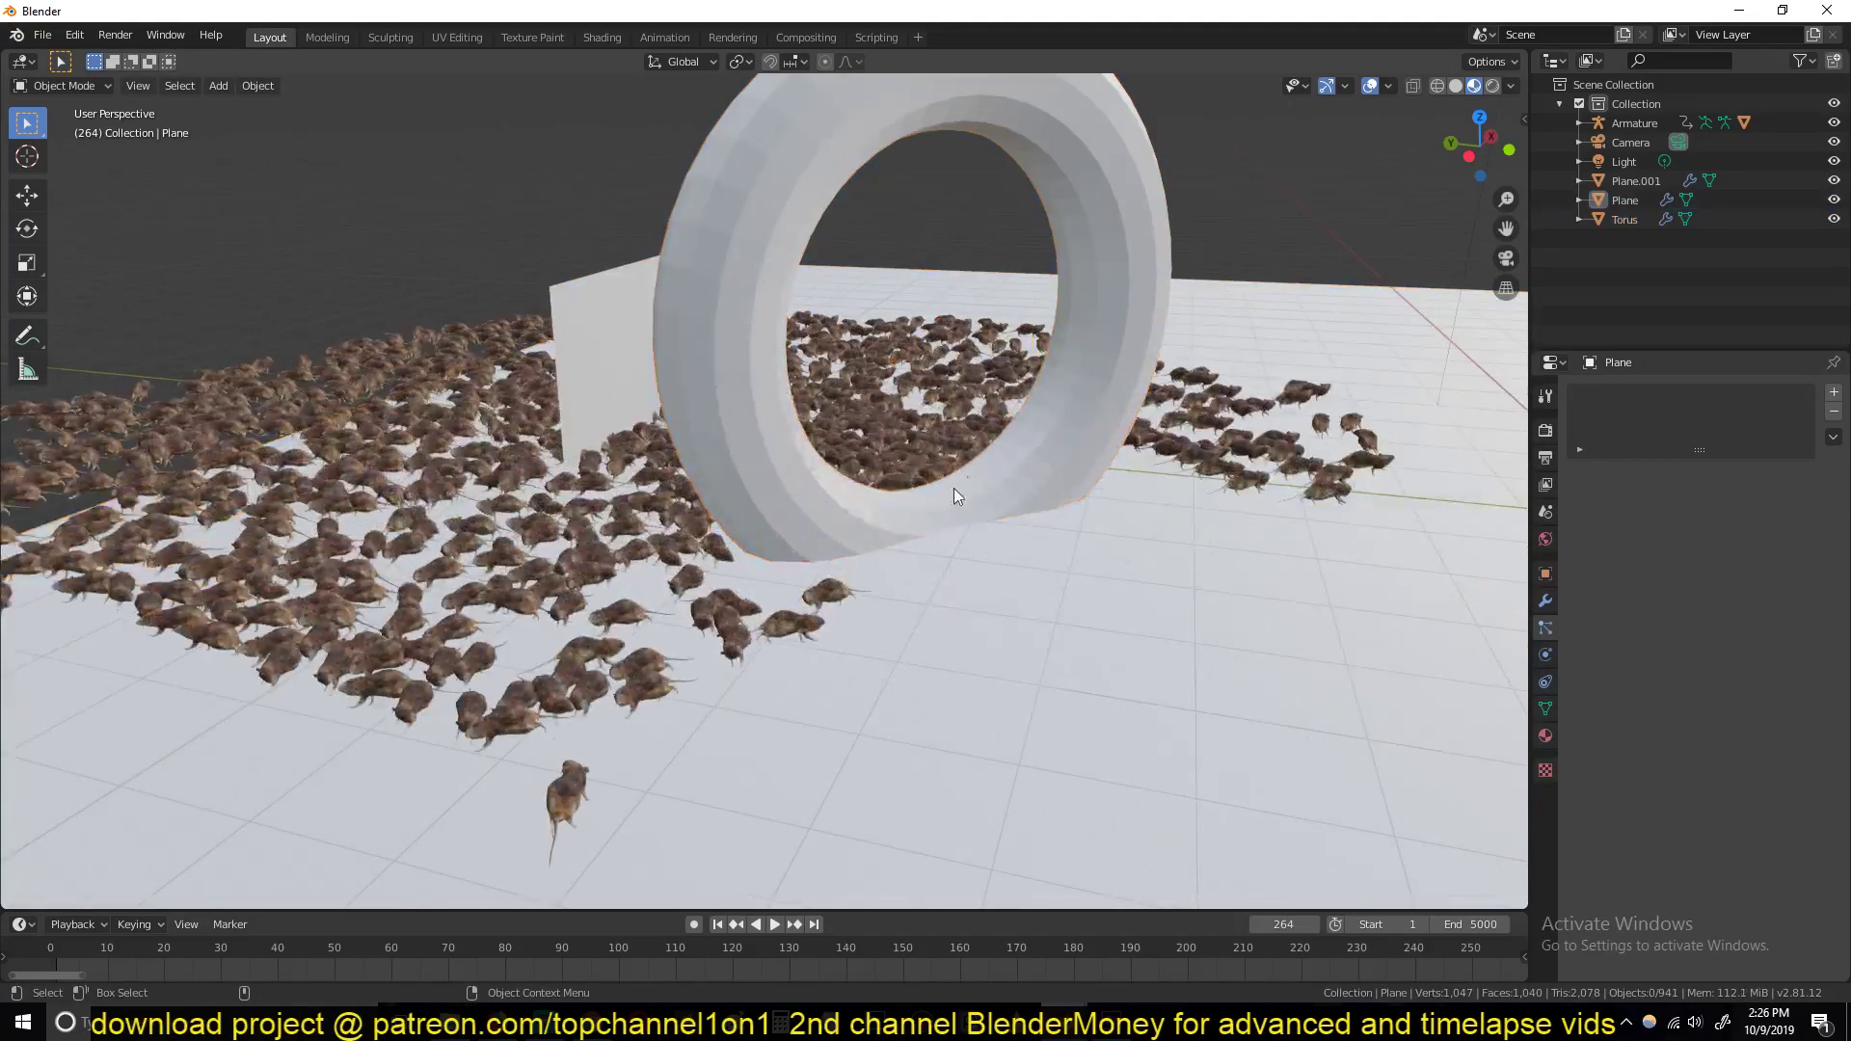
click(1110, 208)
shift+click(1109, 557)
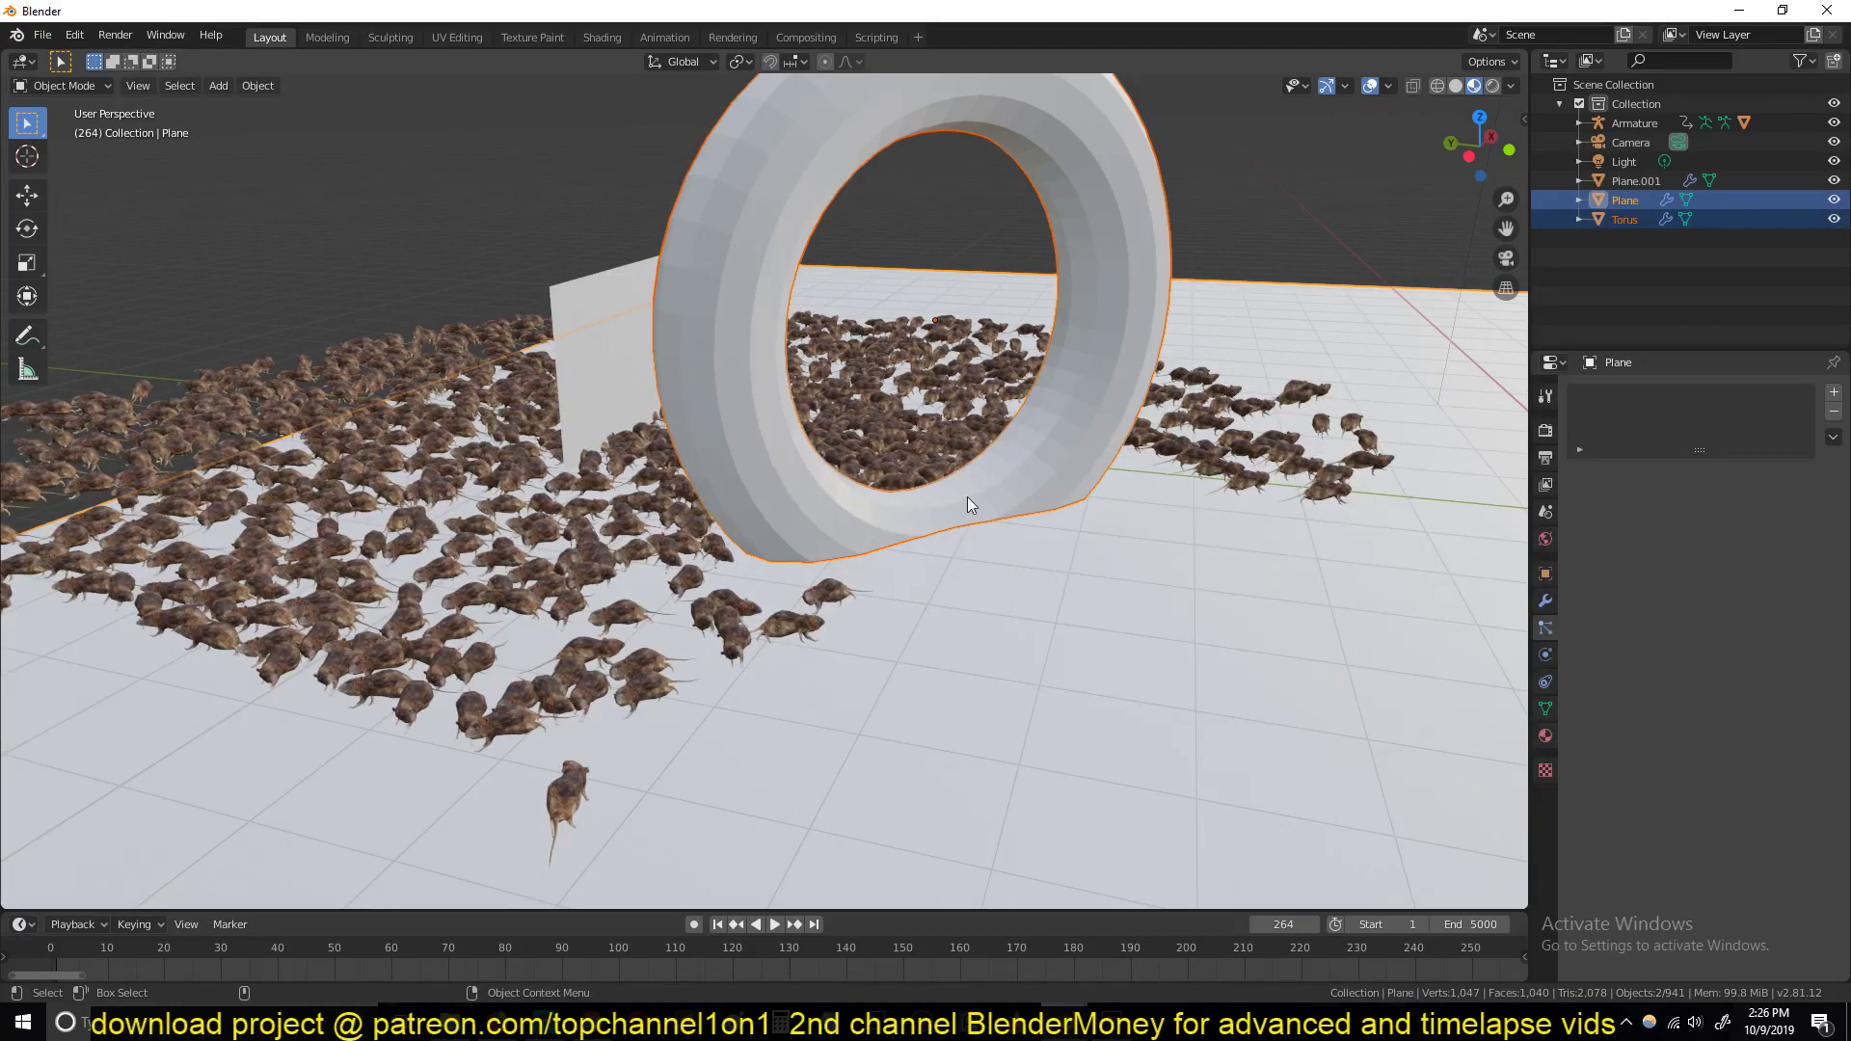
key(ctrl+j)
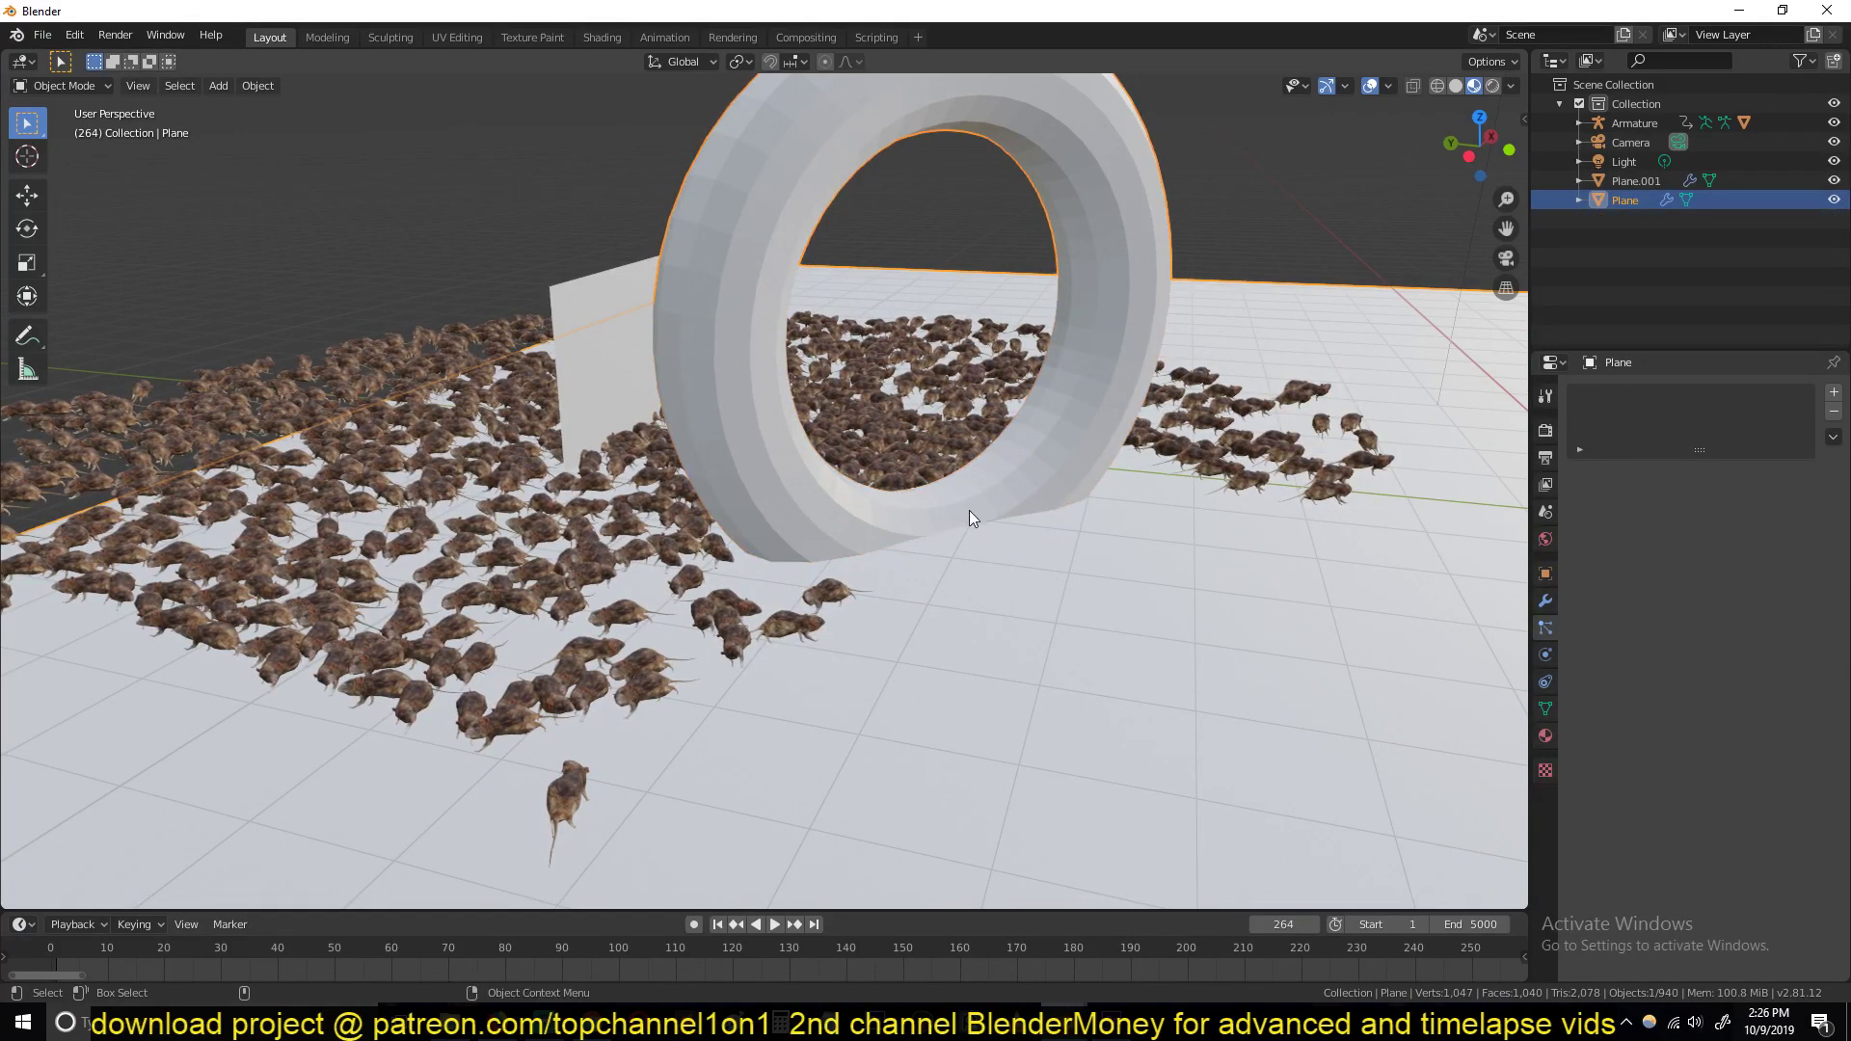
scroll(983, 526, up, 2)
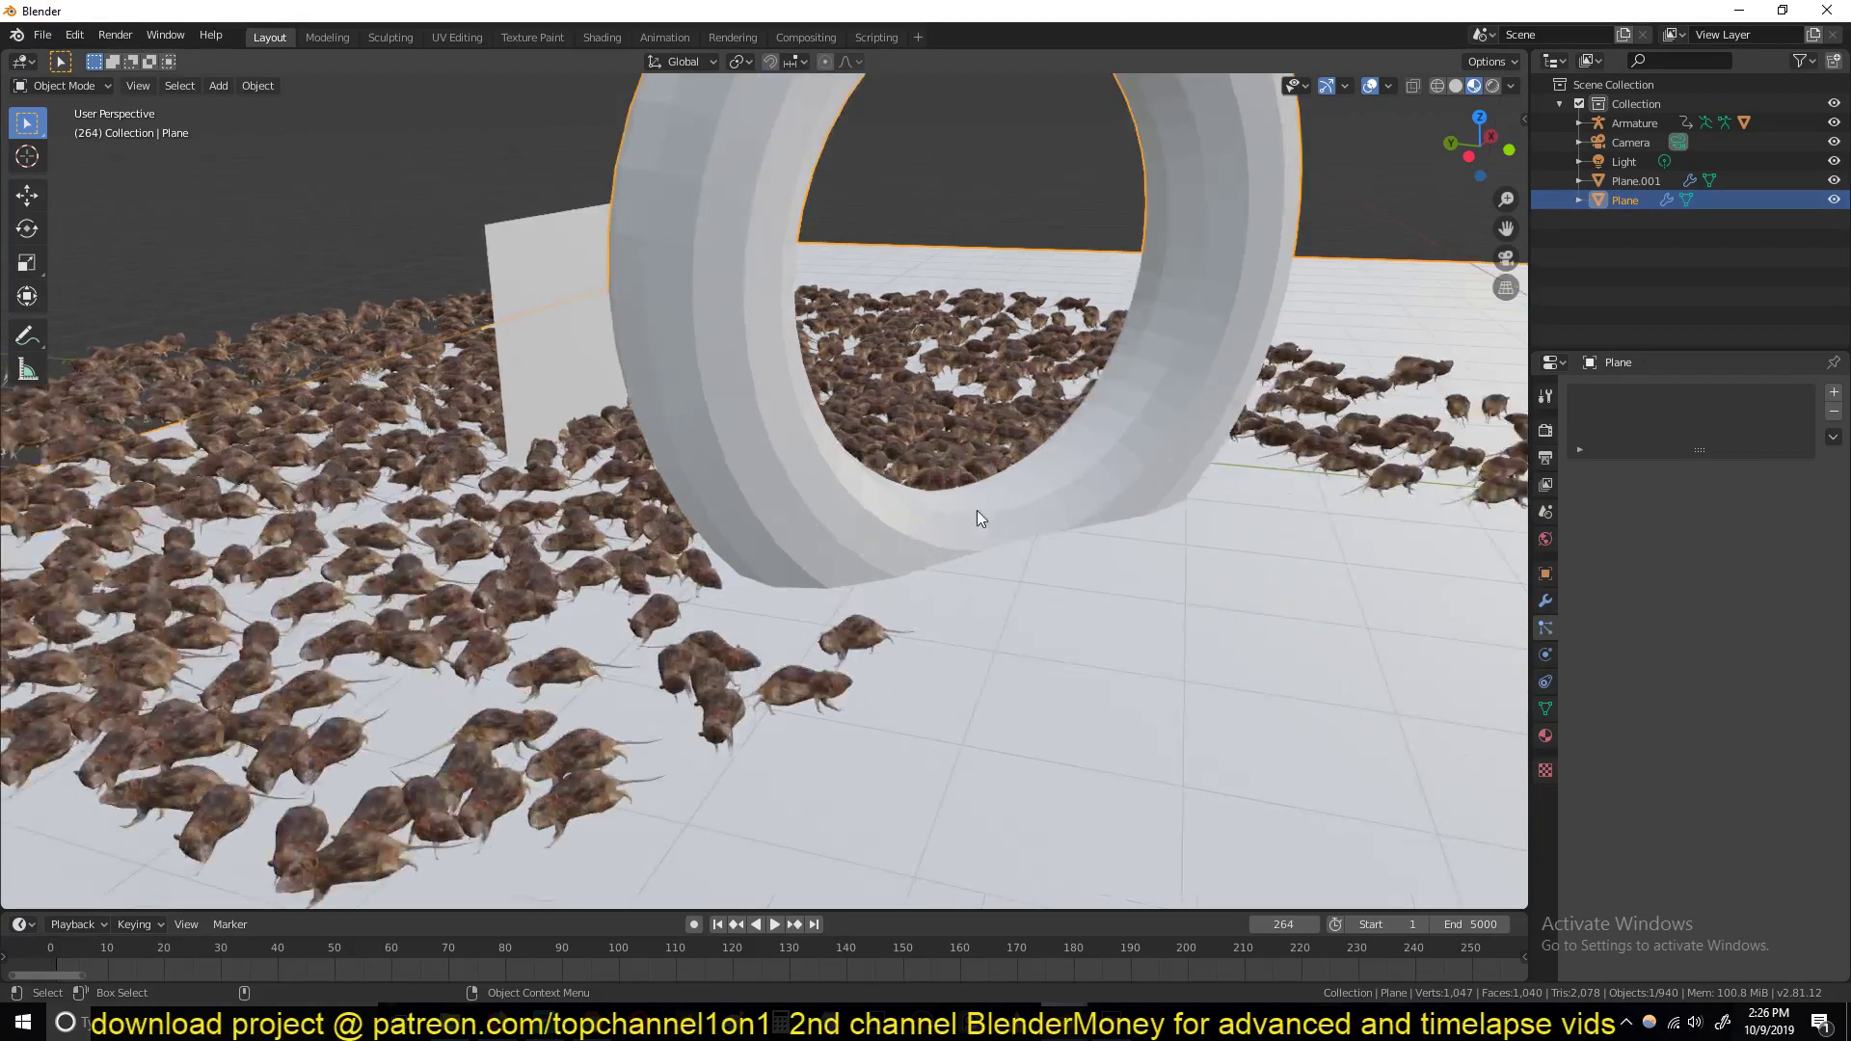
key(shift+Left)
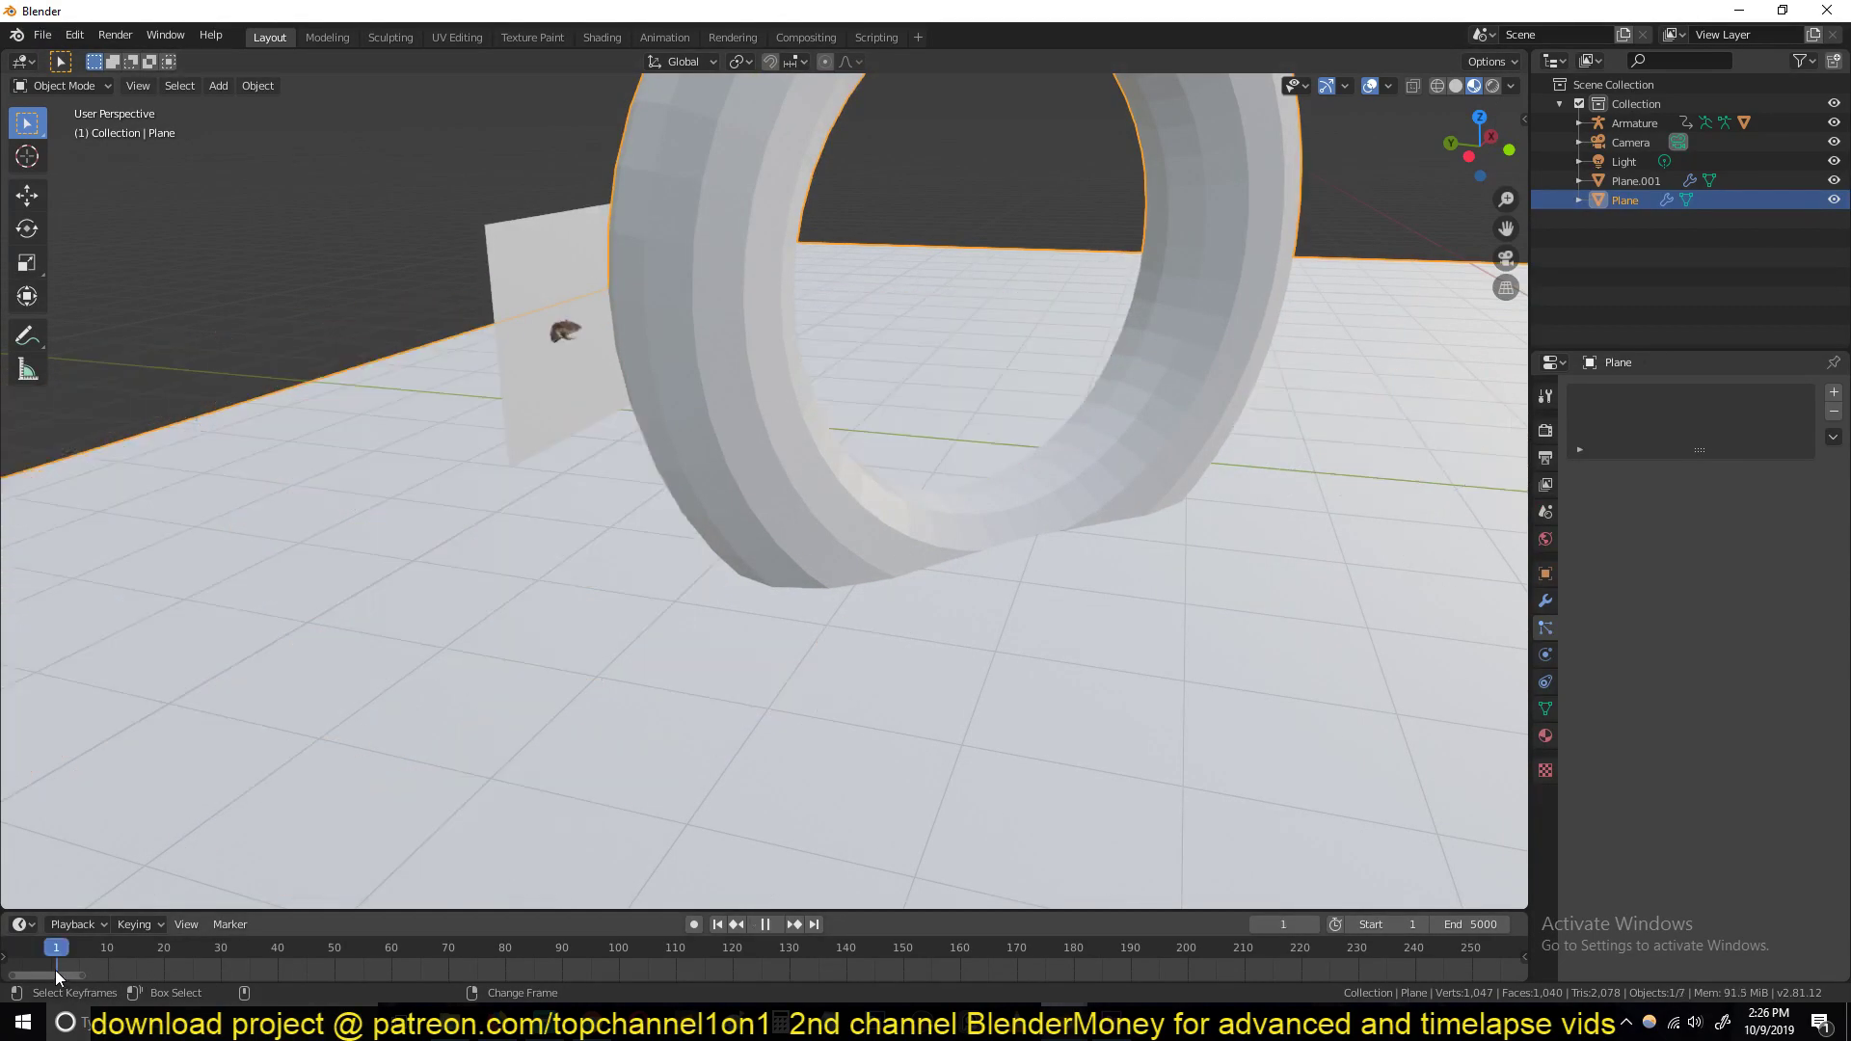
key(space)
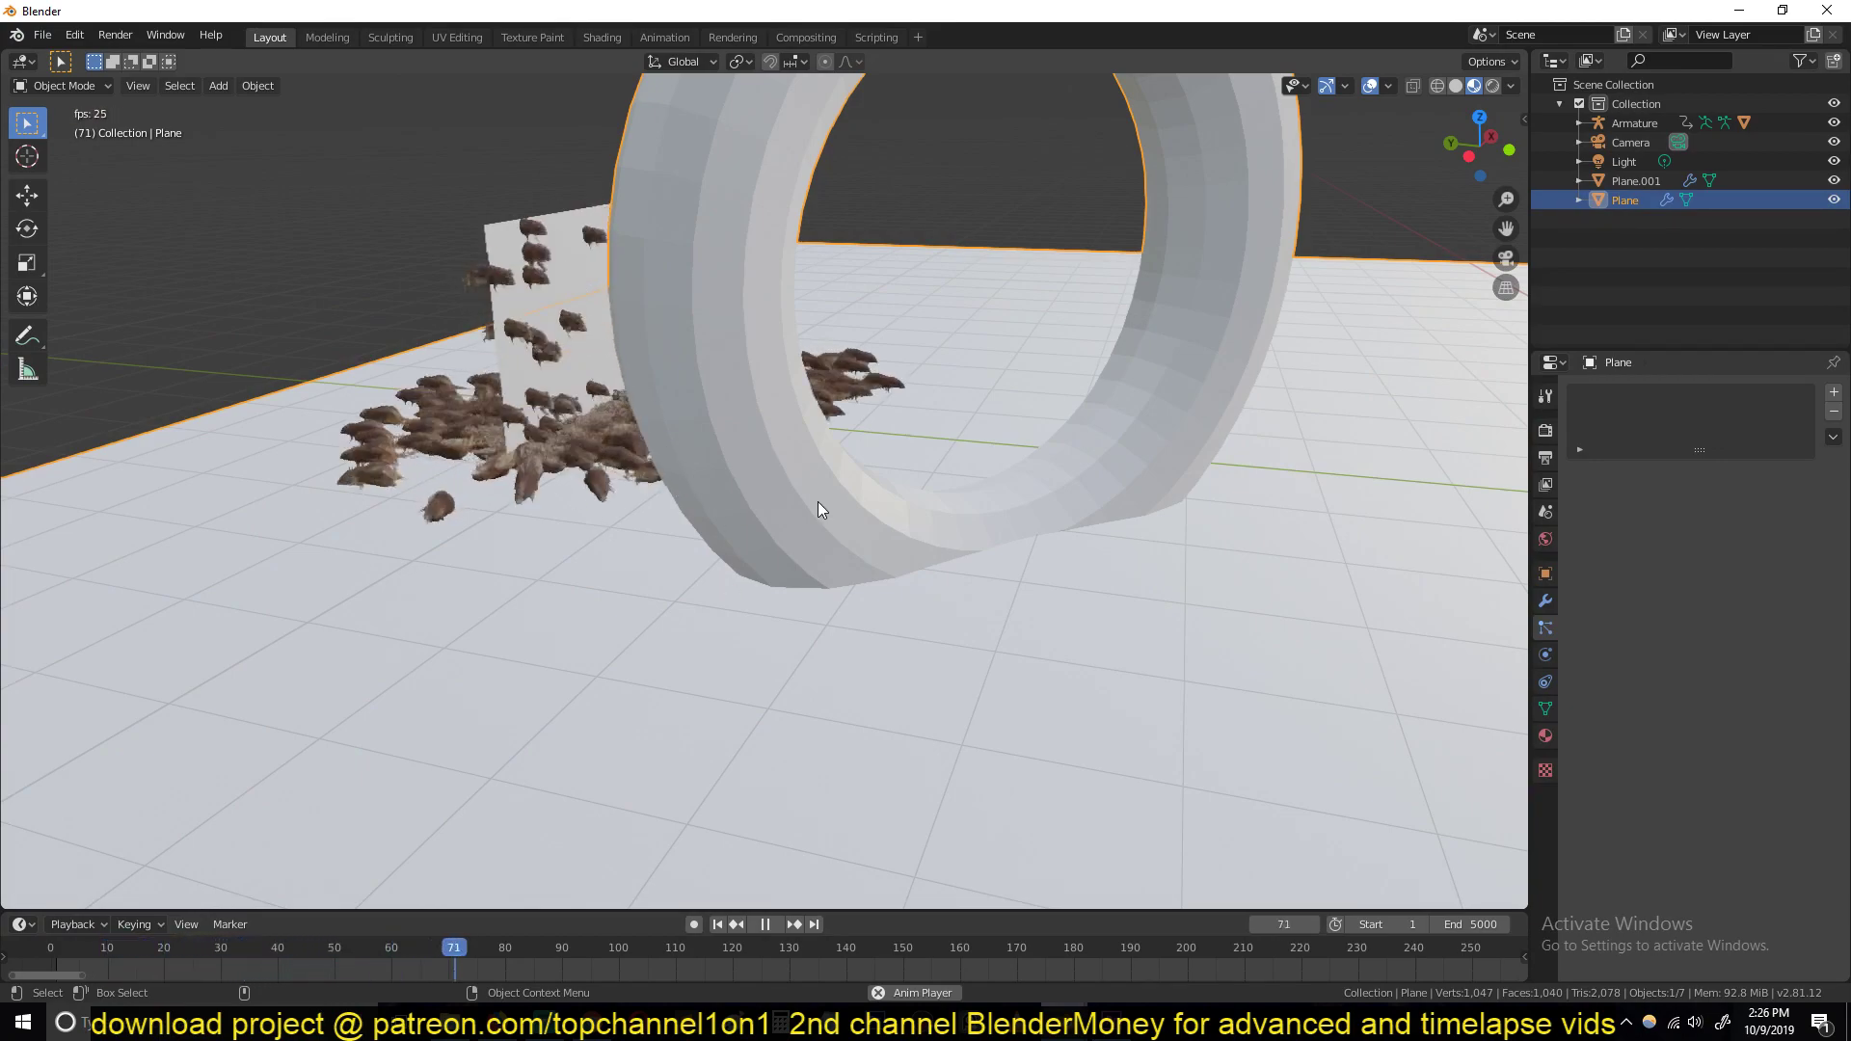
Orbit around the ring, stop the swarm at frame 272, and show the plane's Physics settings
middle_drag(817, 505, 842, 470)
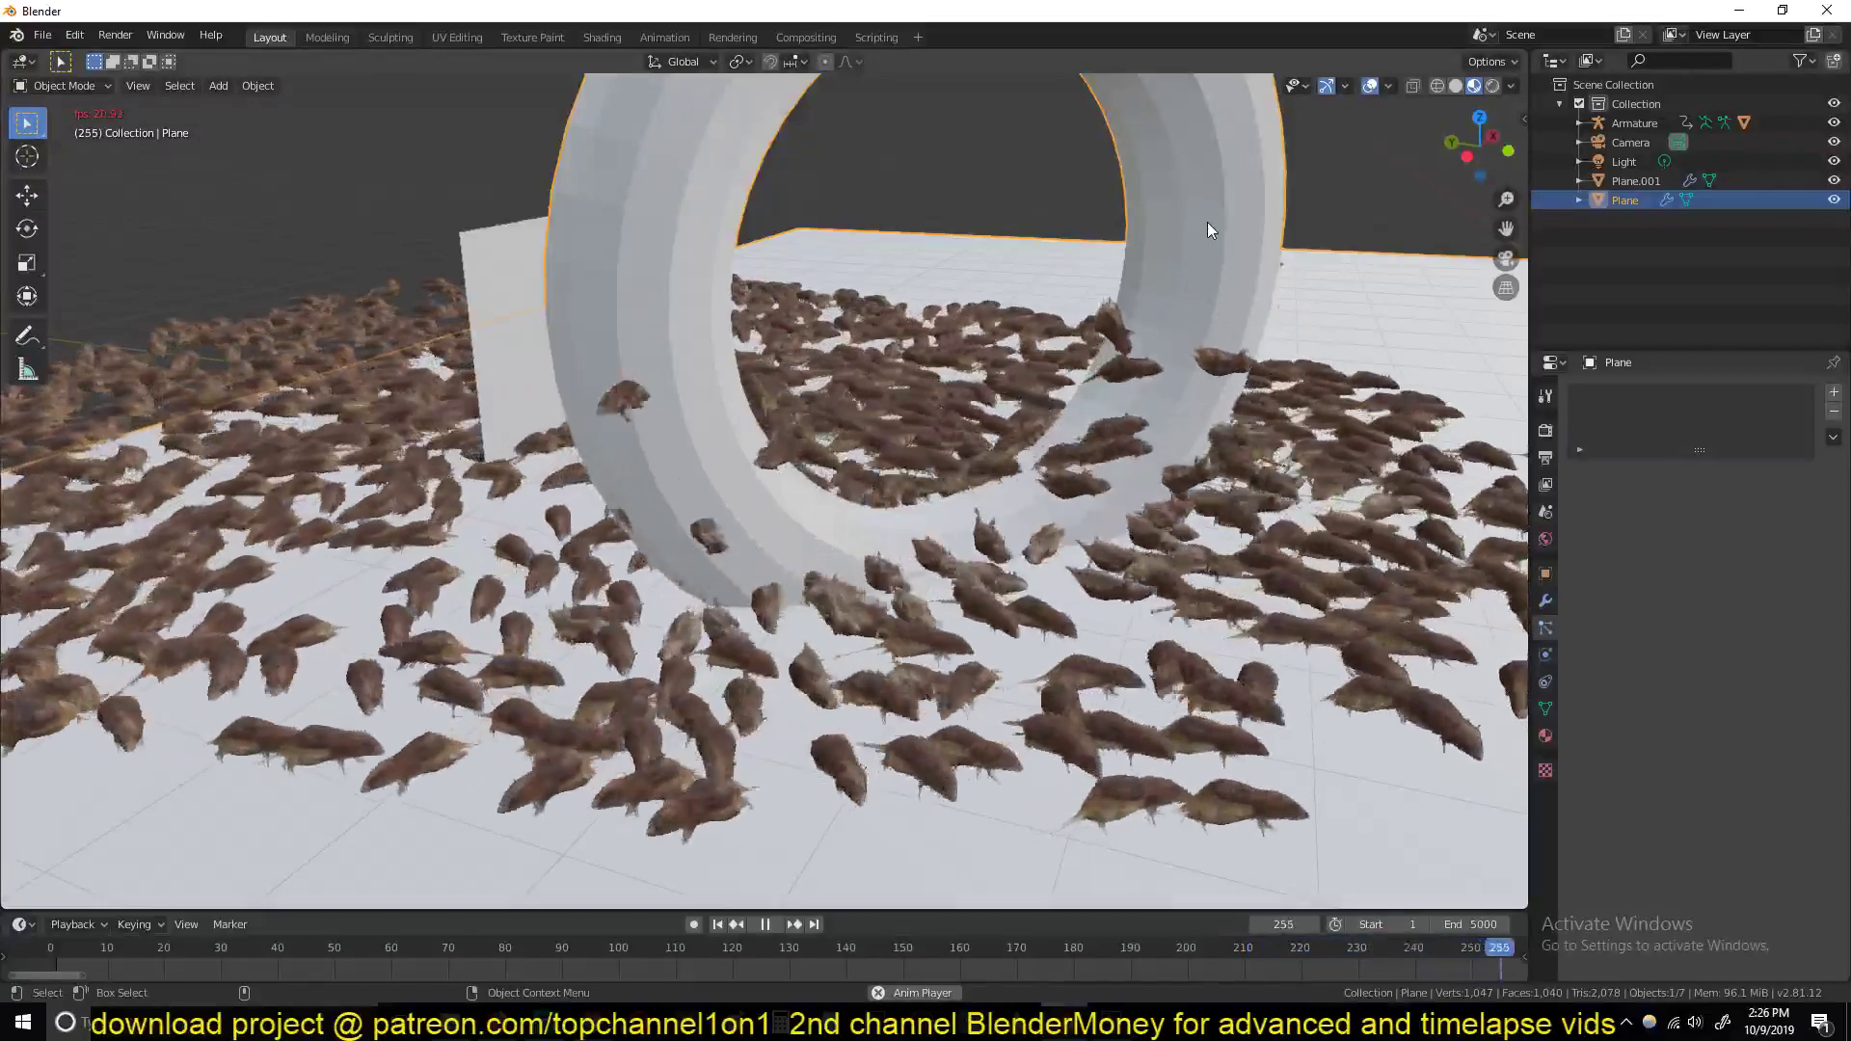
key(space)
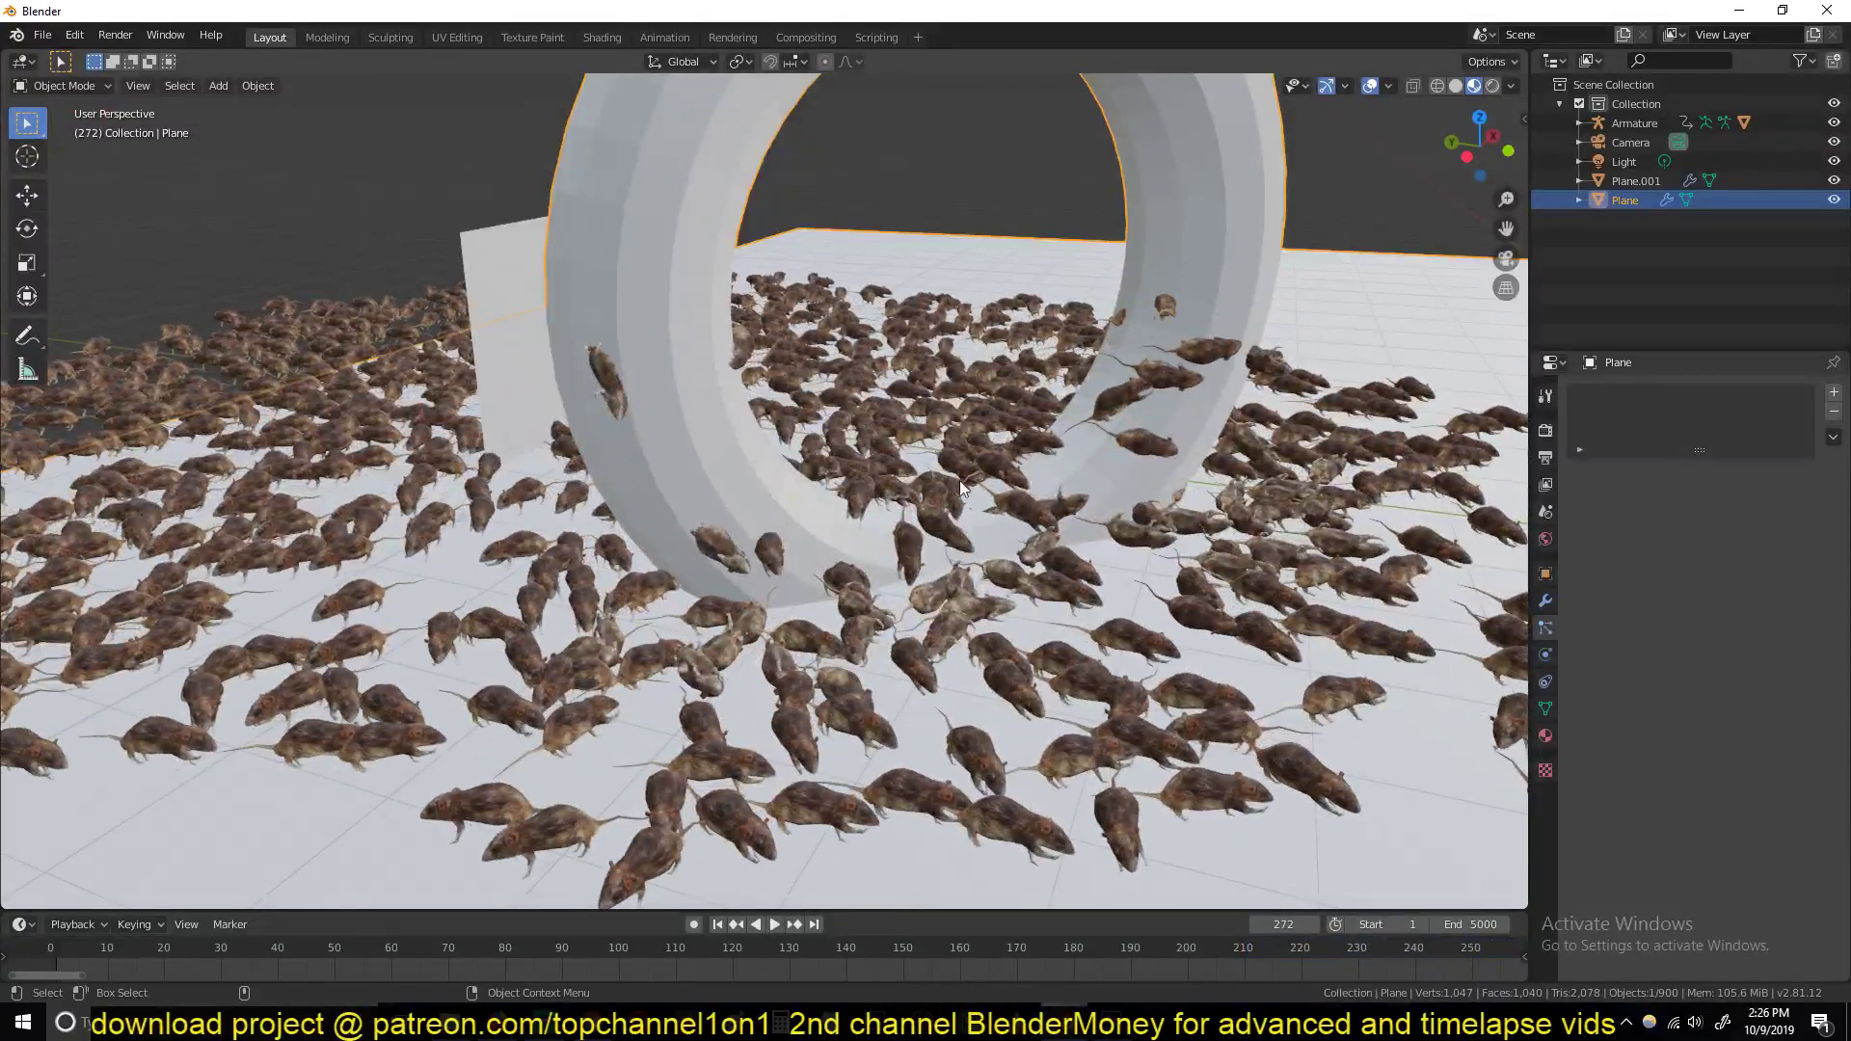
click(1545, 656)
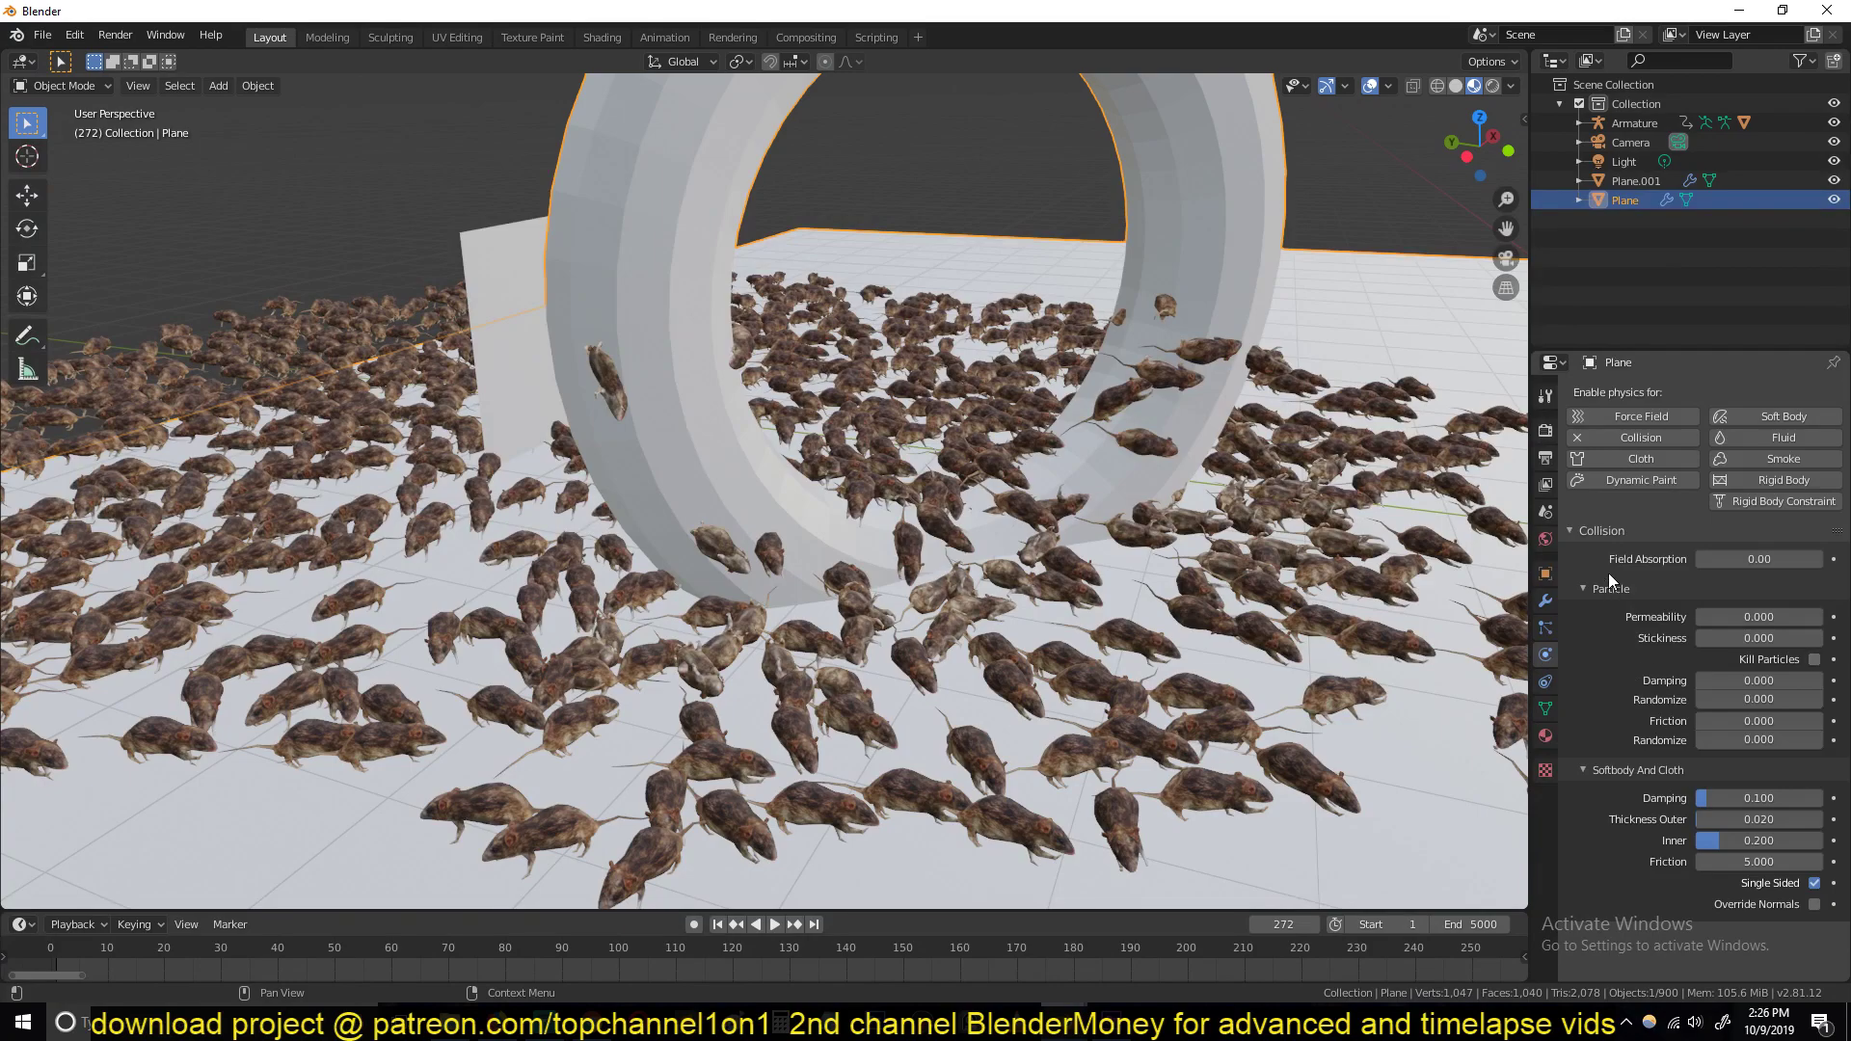
Select the emitter wall and uncheck Allow Climbing in its boid particle settings
click(1544, 628)
click(1430, 599)
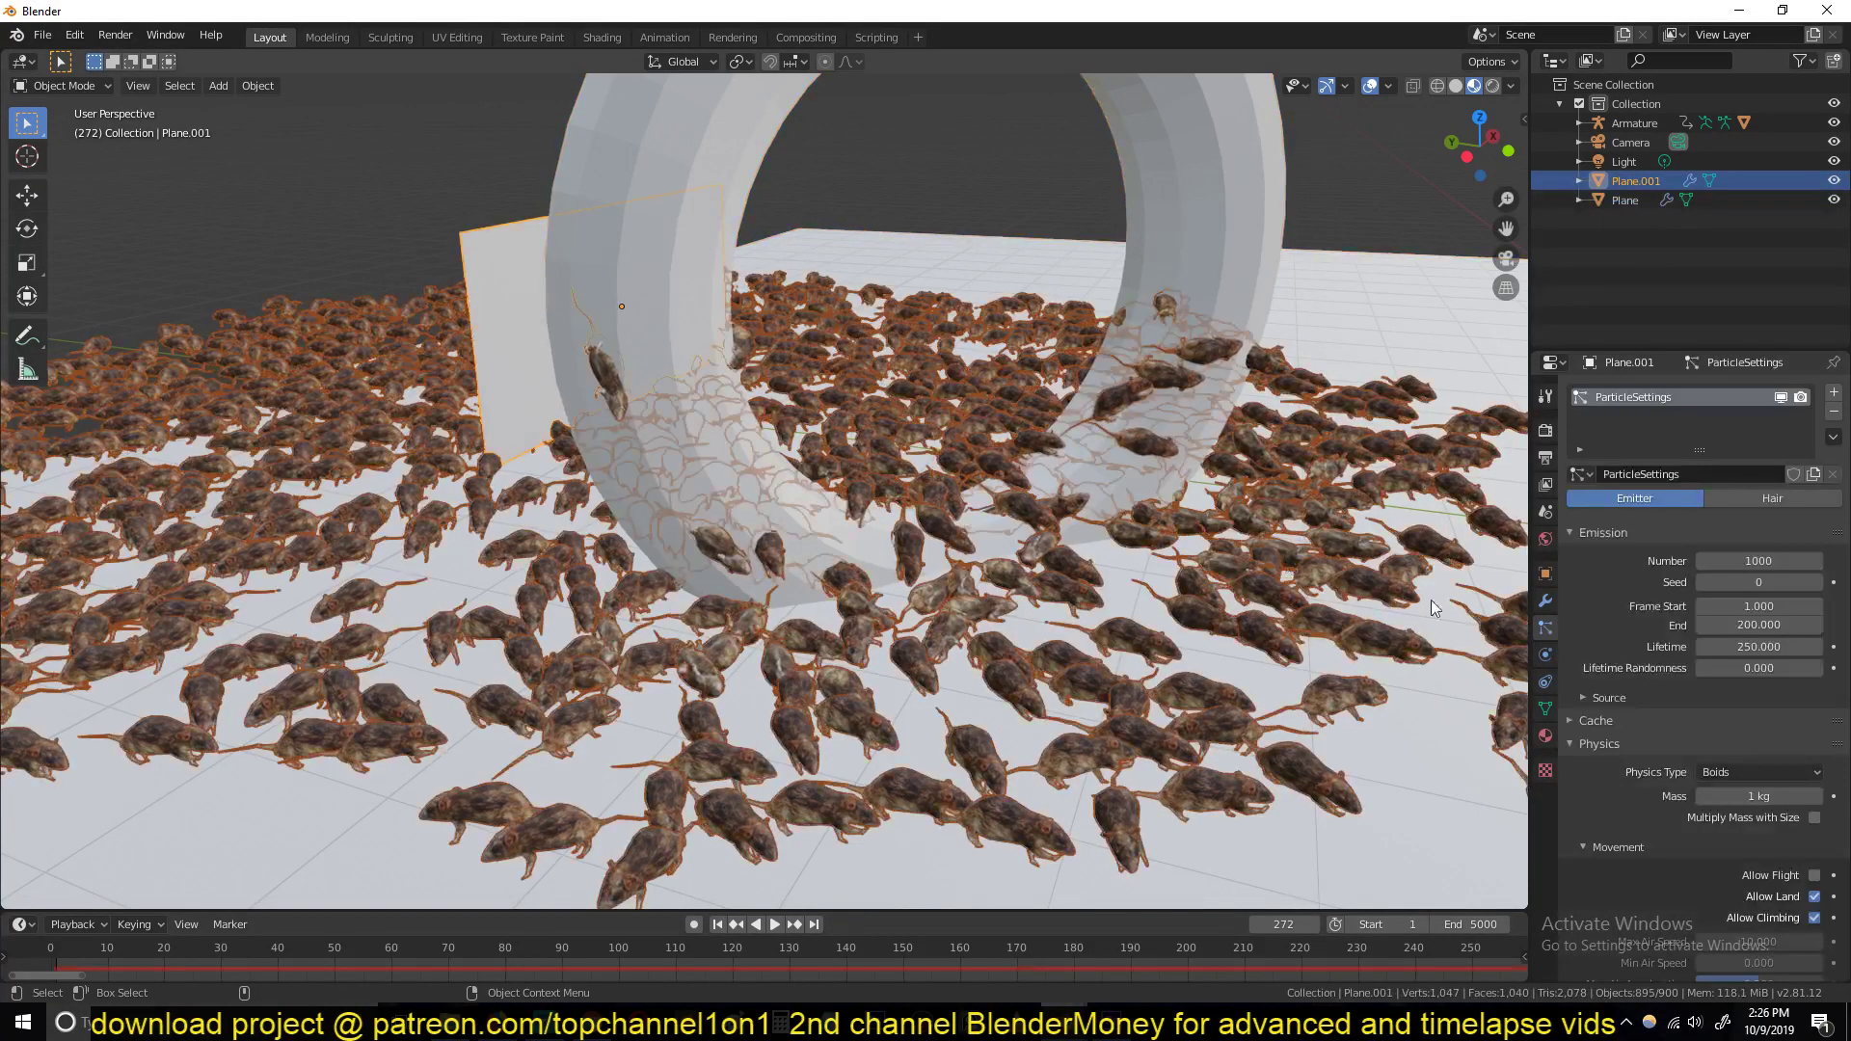
scroll(1638, 750, down, 10)
scroll(1696, 713, up, 4)
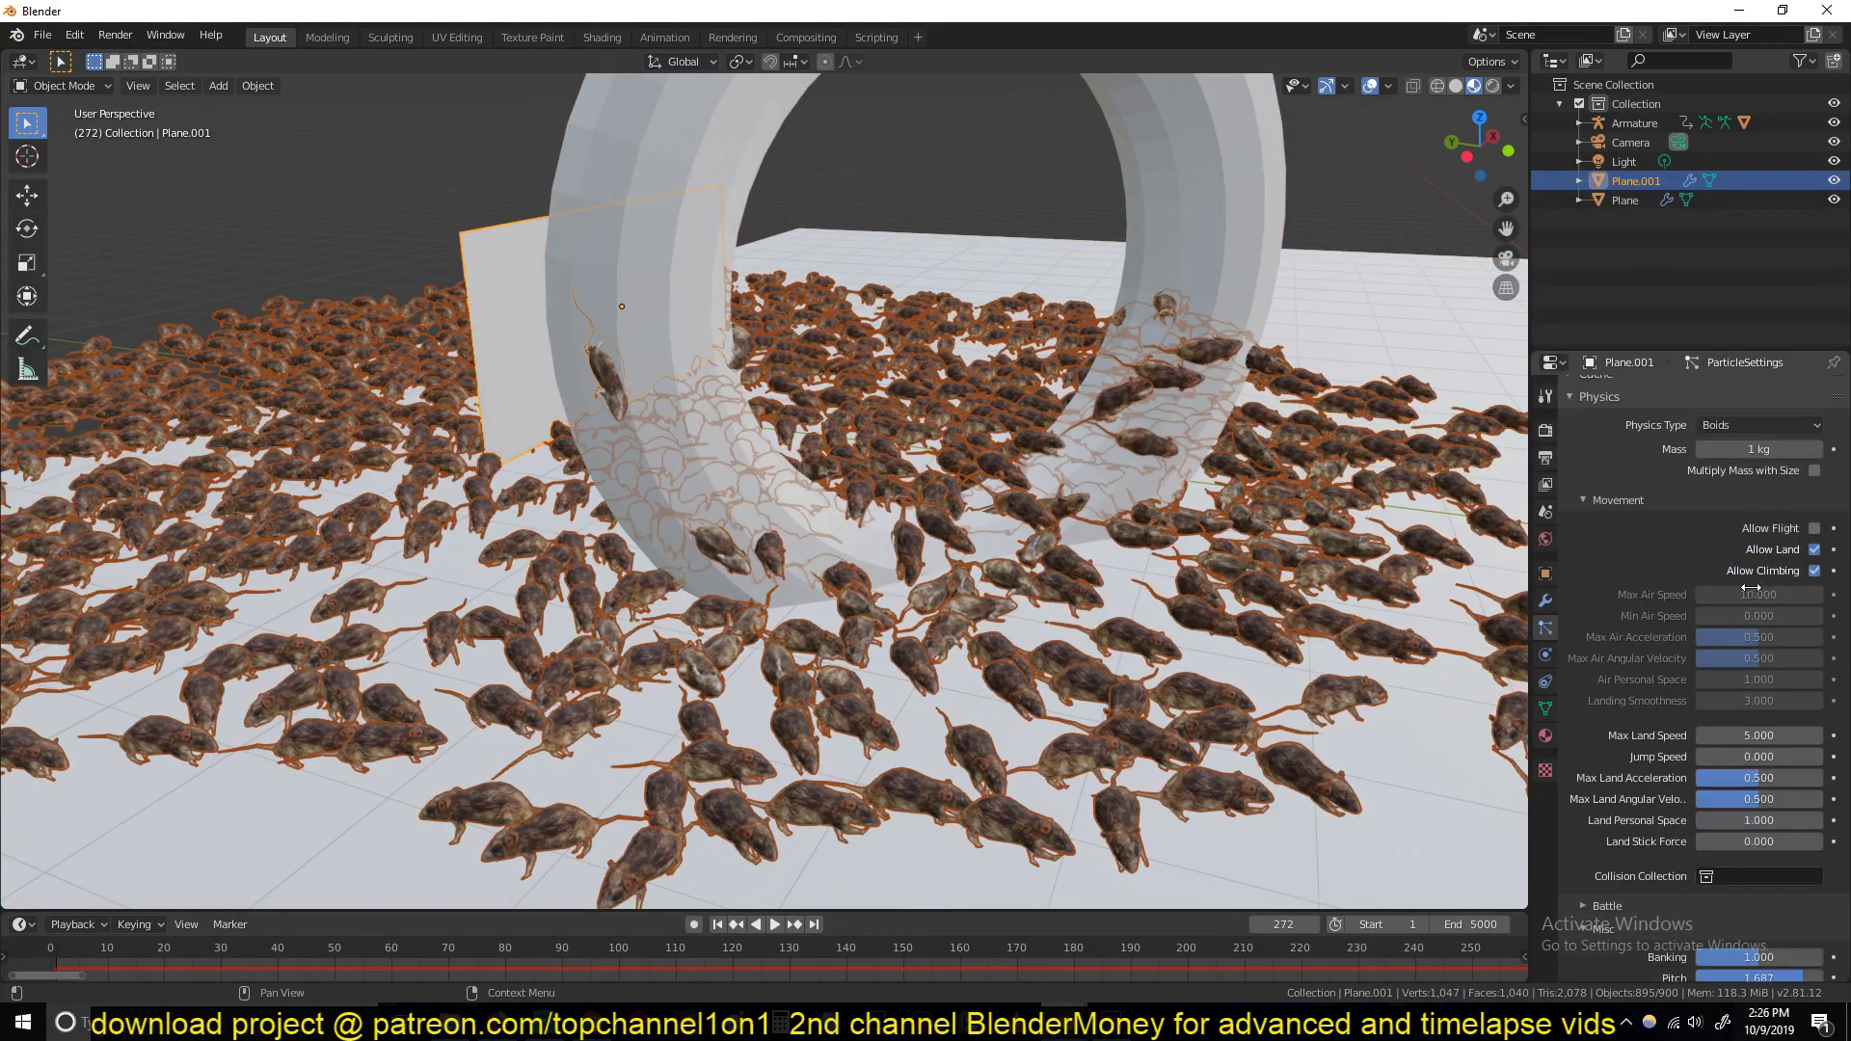
click(1807, 571)
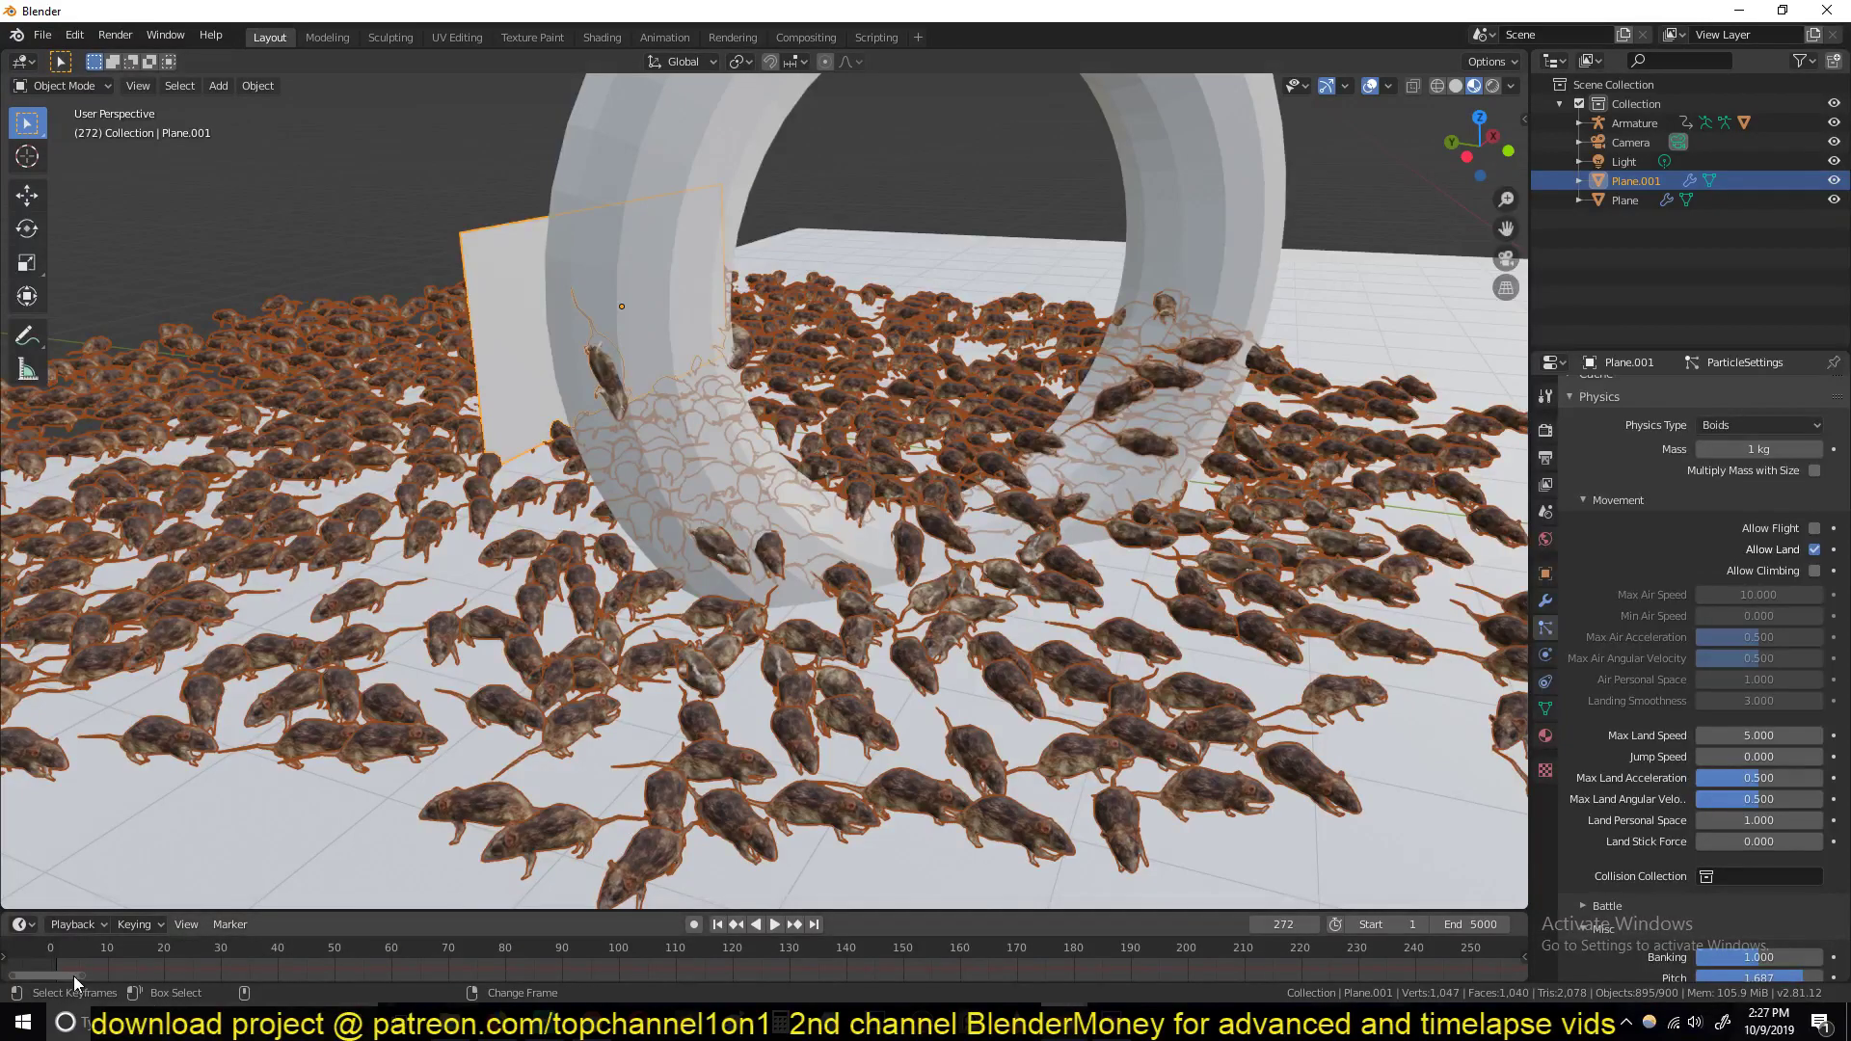
Replay the swarm from frame 1 with the emitter deselected, orbiting back around the torus
click(50, 968)
key(space)
click(806, 548)
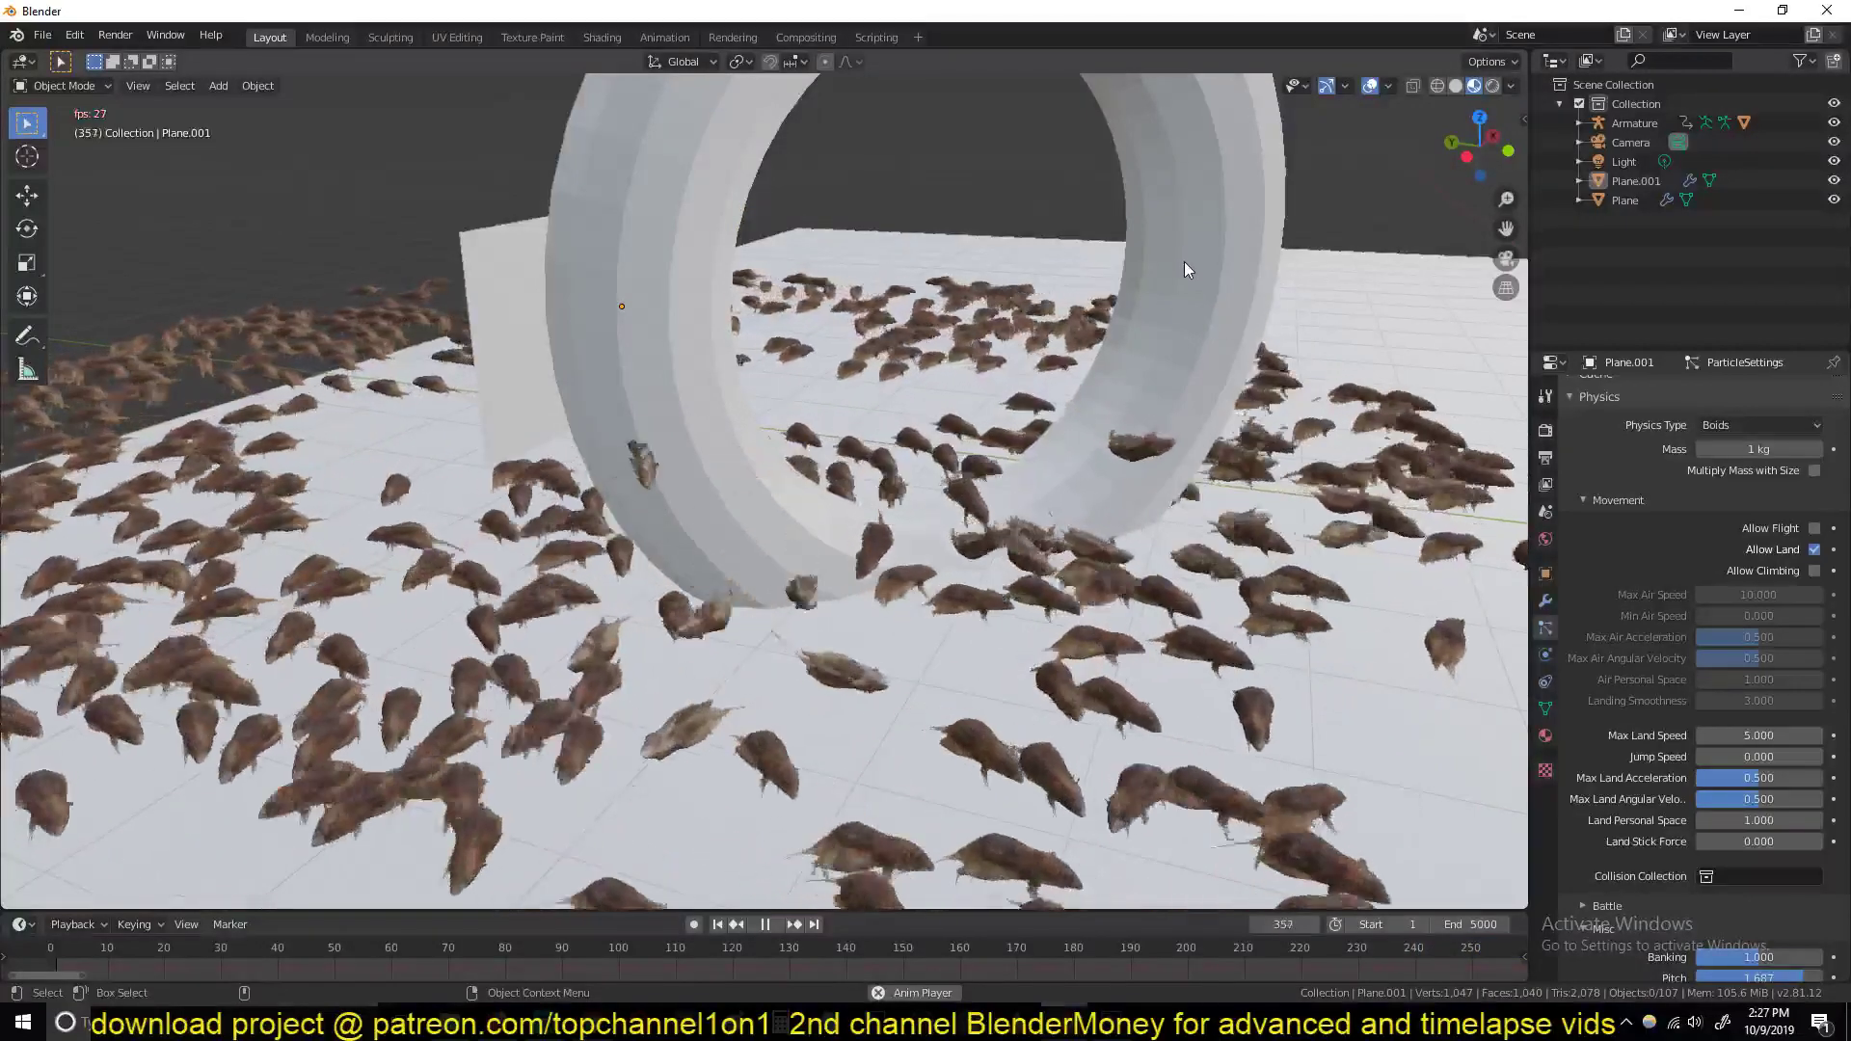
middle_drag(1164, 379, 1014, 403)
key(space)
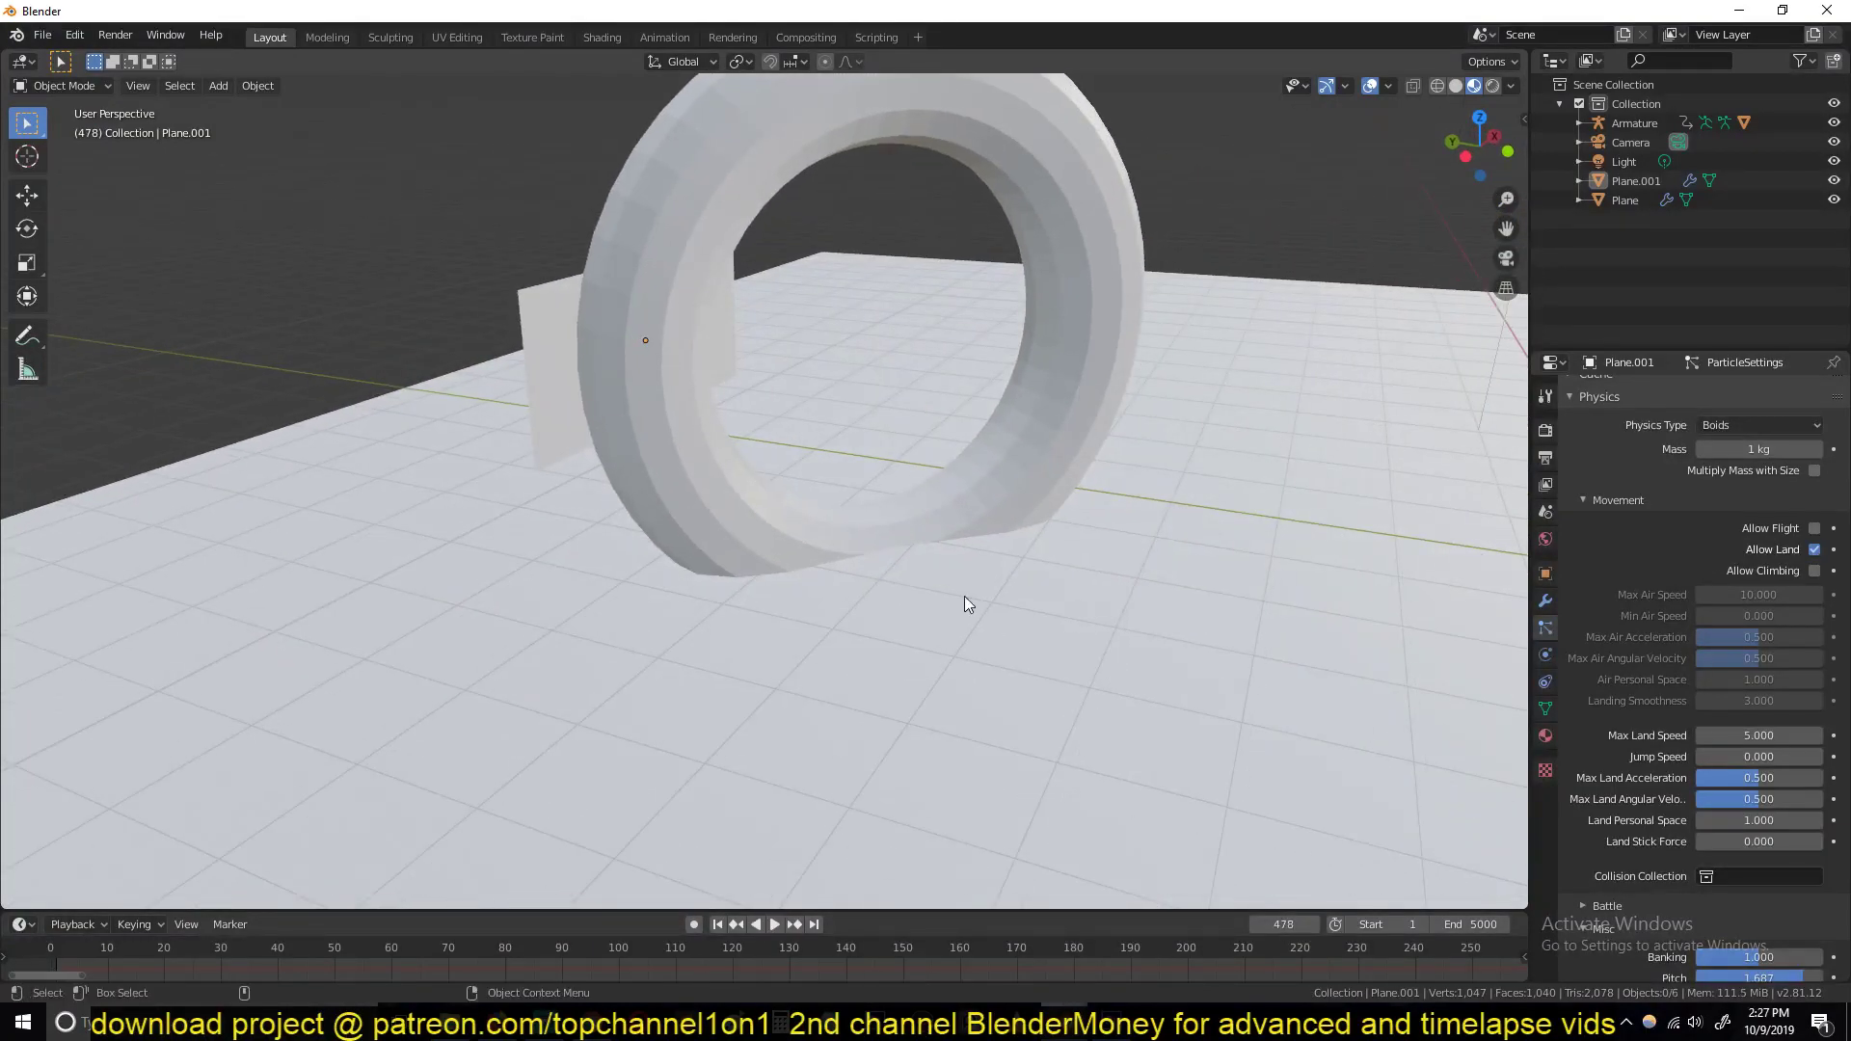
Set the wall emitter's particle Lifetime to 500 and replay the swarm to frame 179
click(559, 391)
scroll(1756, 610, up, 8)
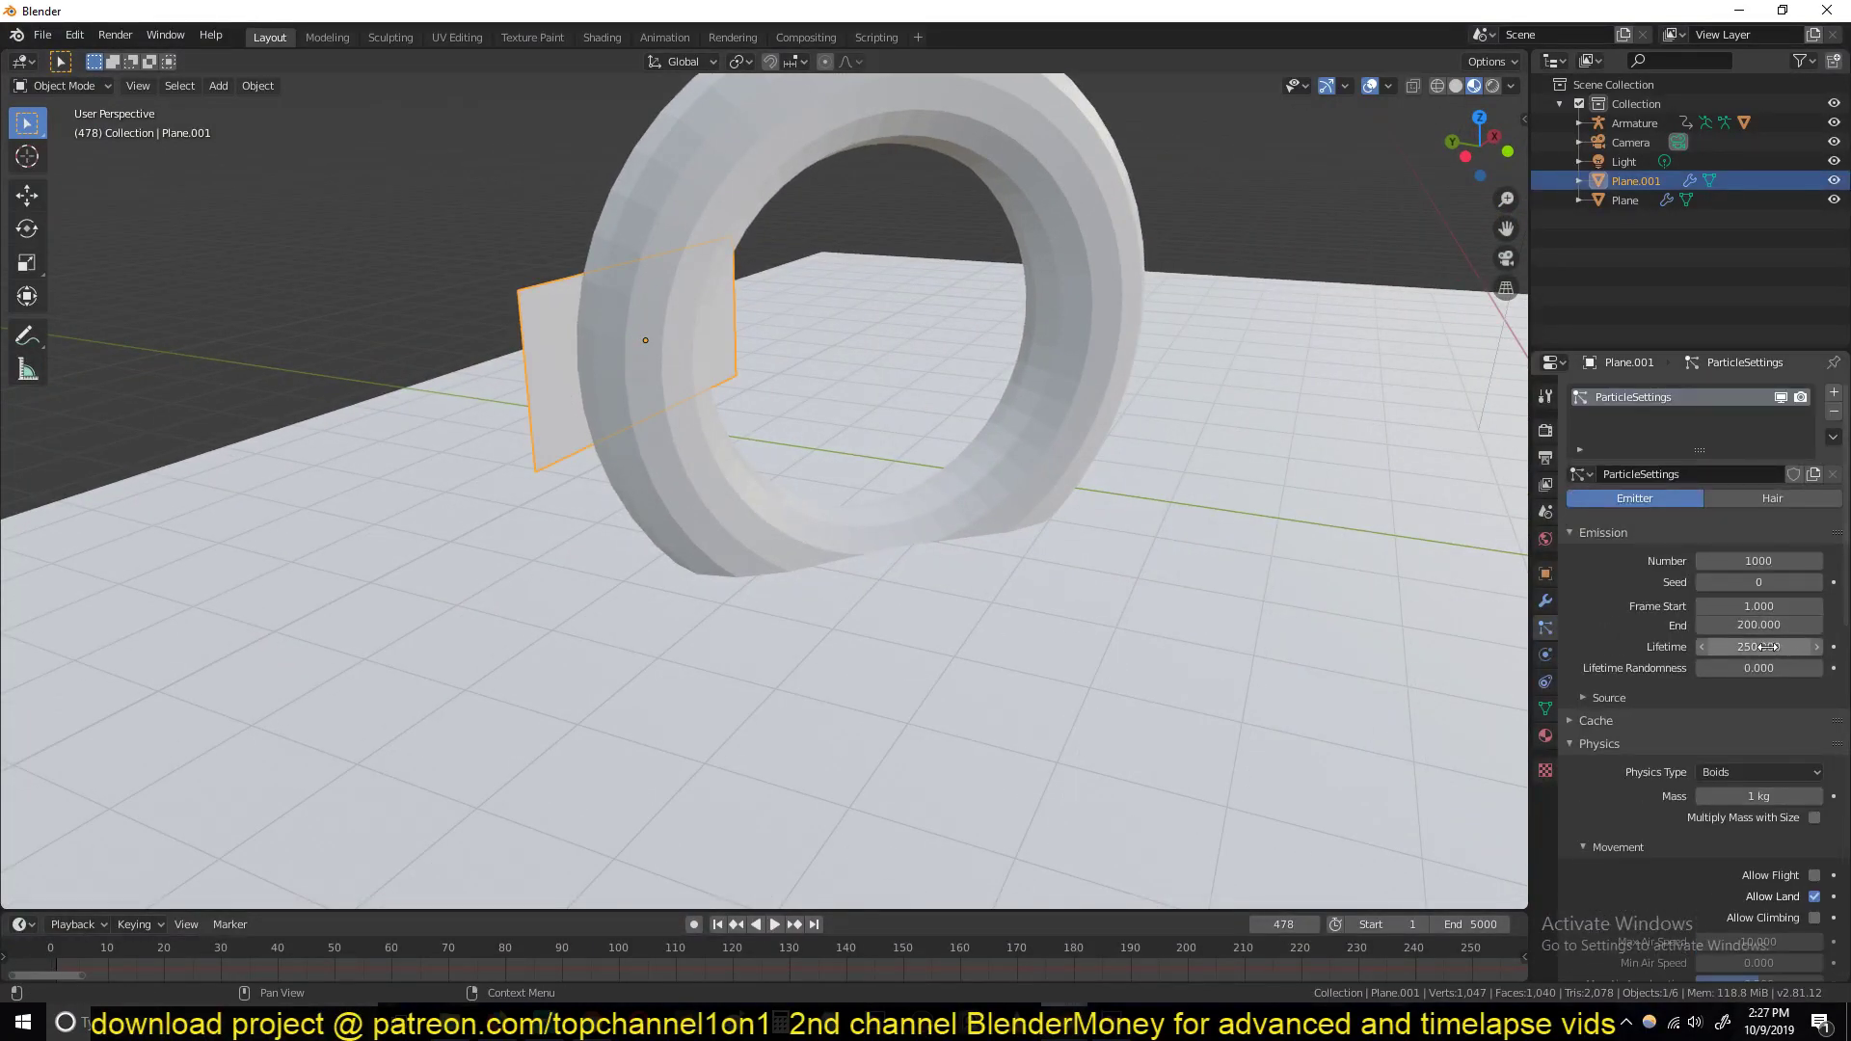
key(Return)
key(shift+Left)
key(space)
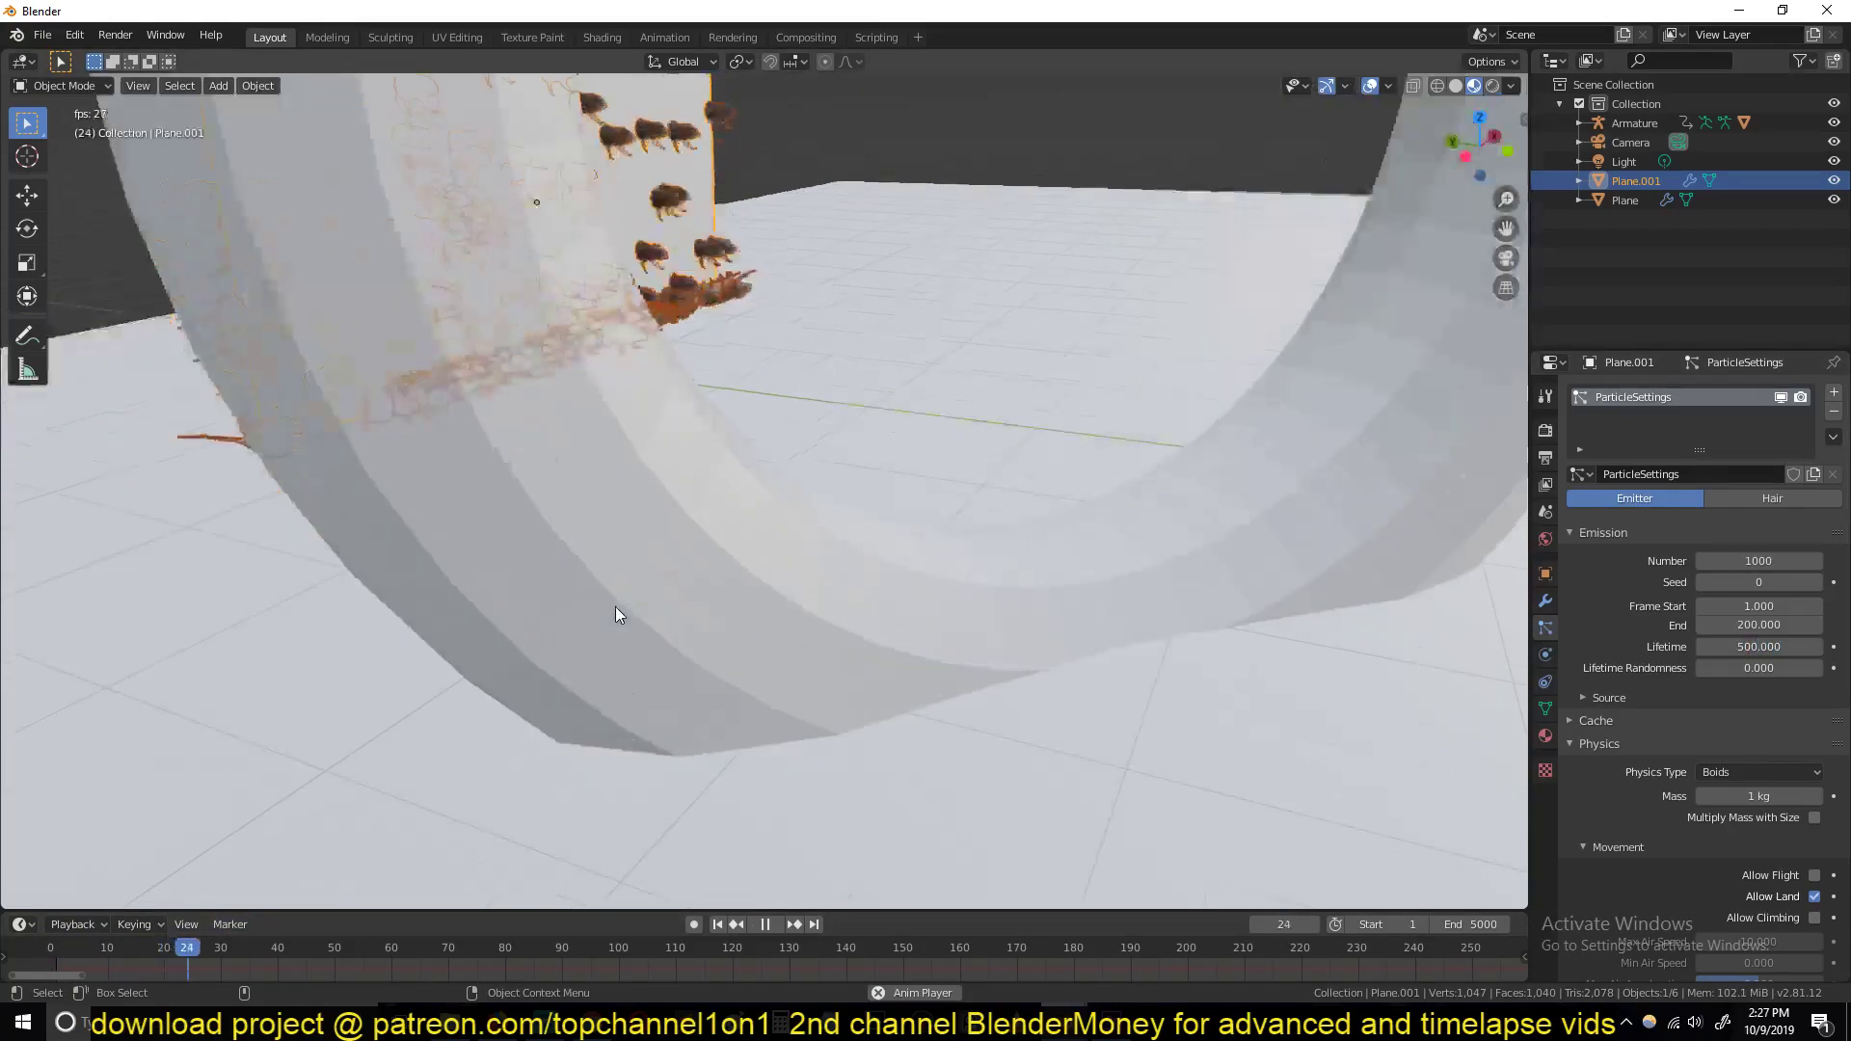
click(615, 606)
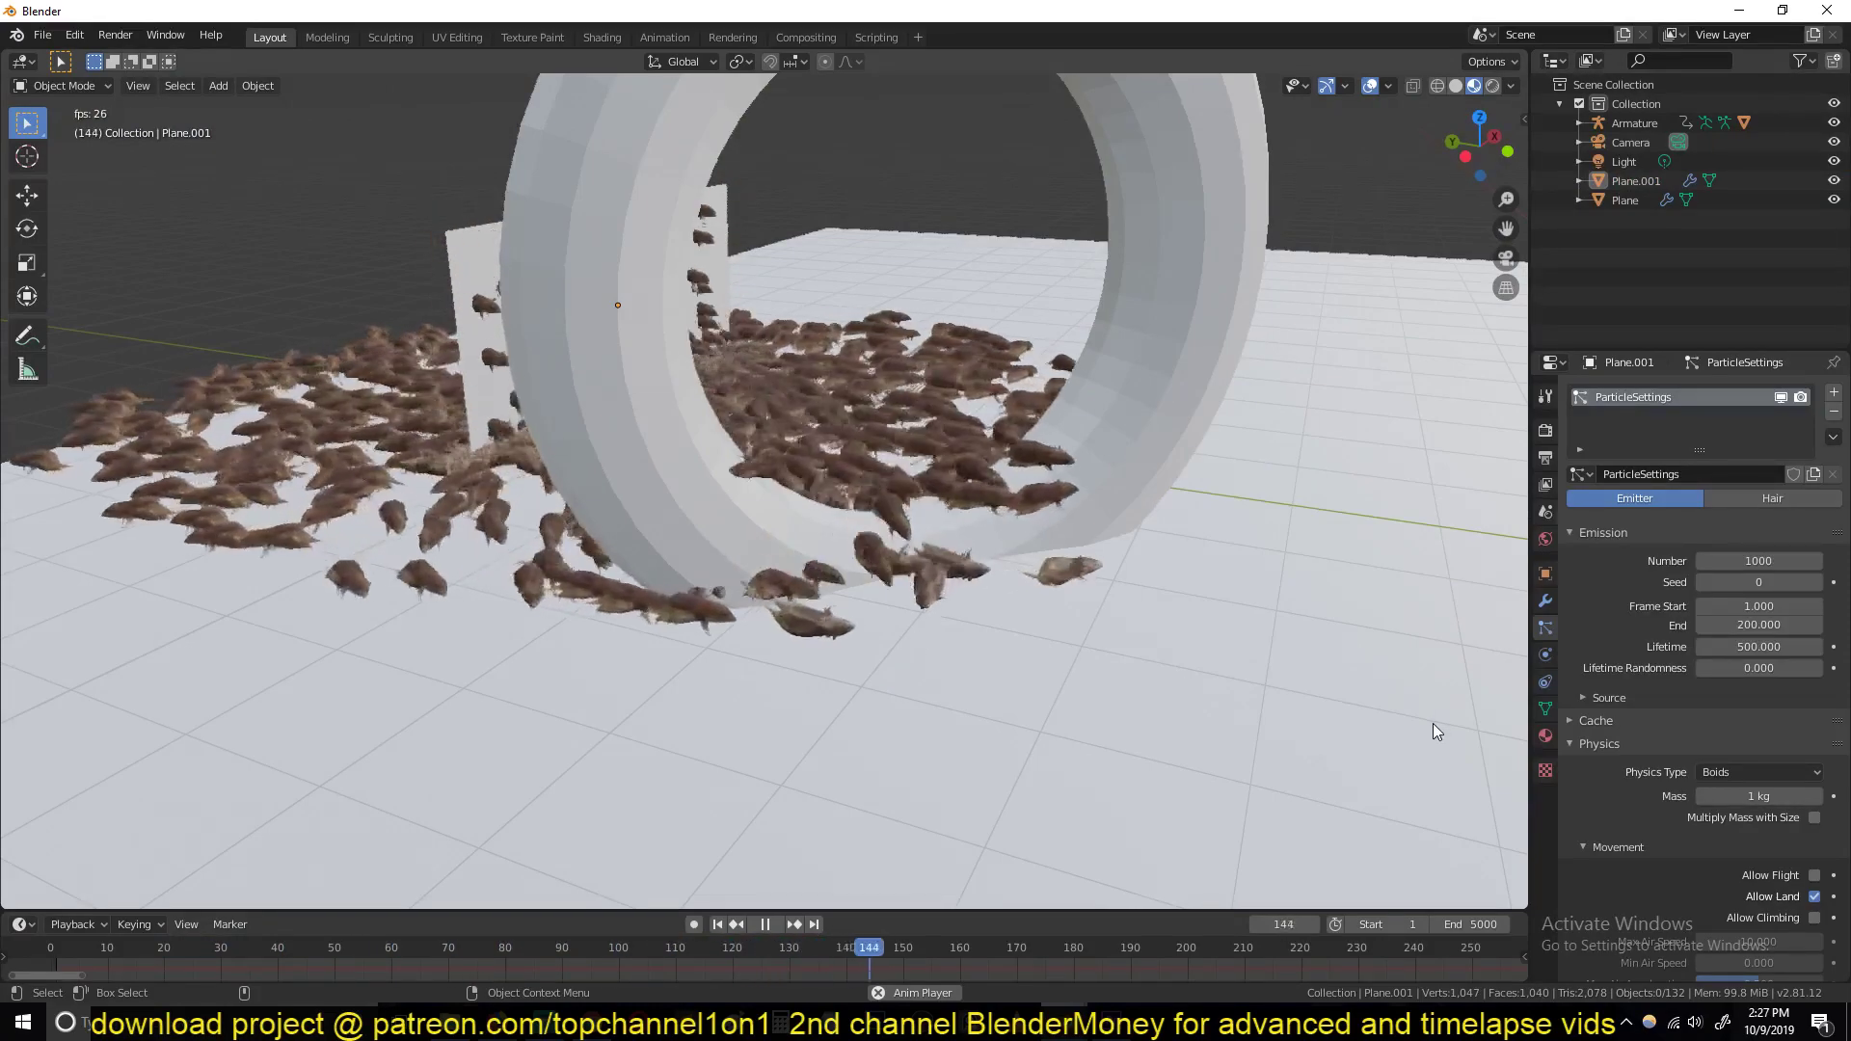
key(space)
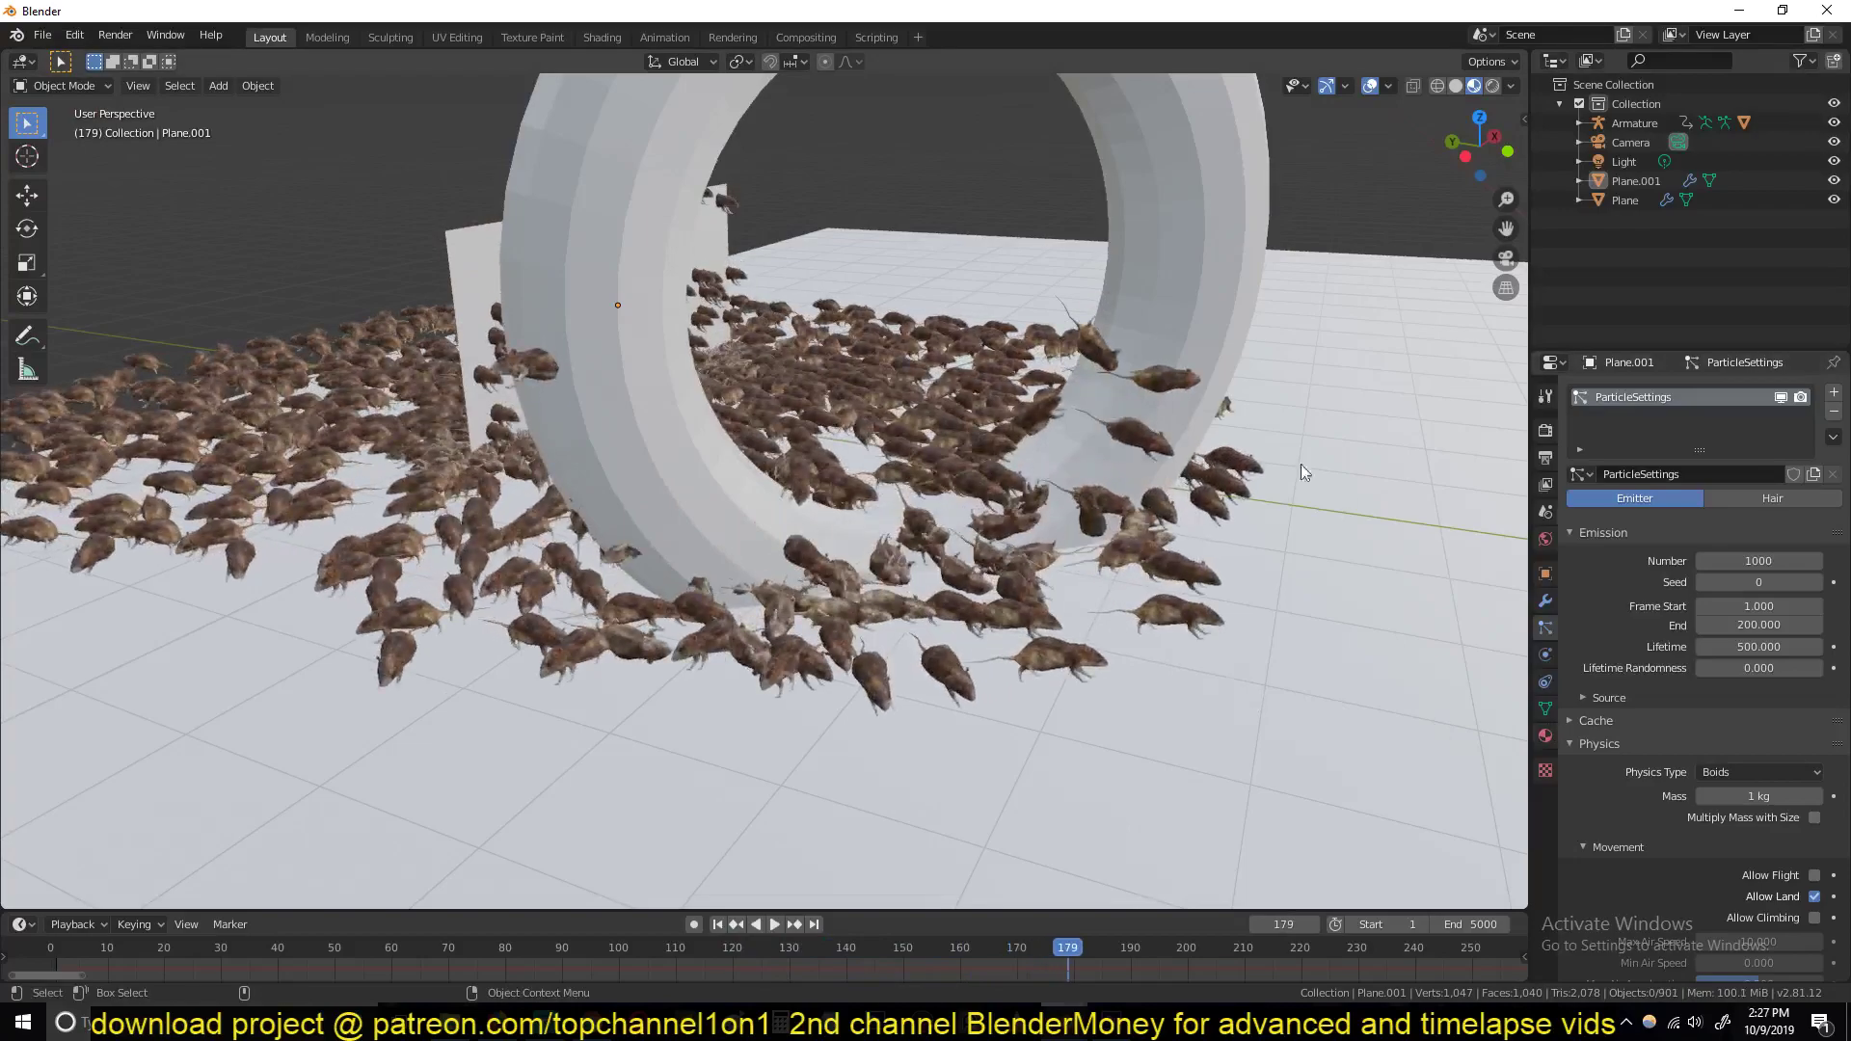
Re-enable Allow Climbing on the wall emitter and set Jump Speed to 10
click(1195, 366)
click(861, 415)
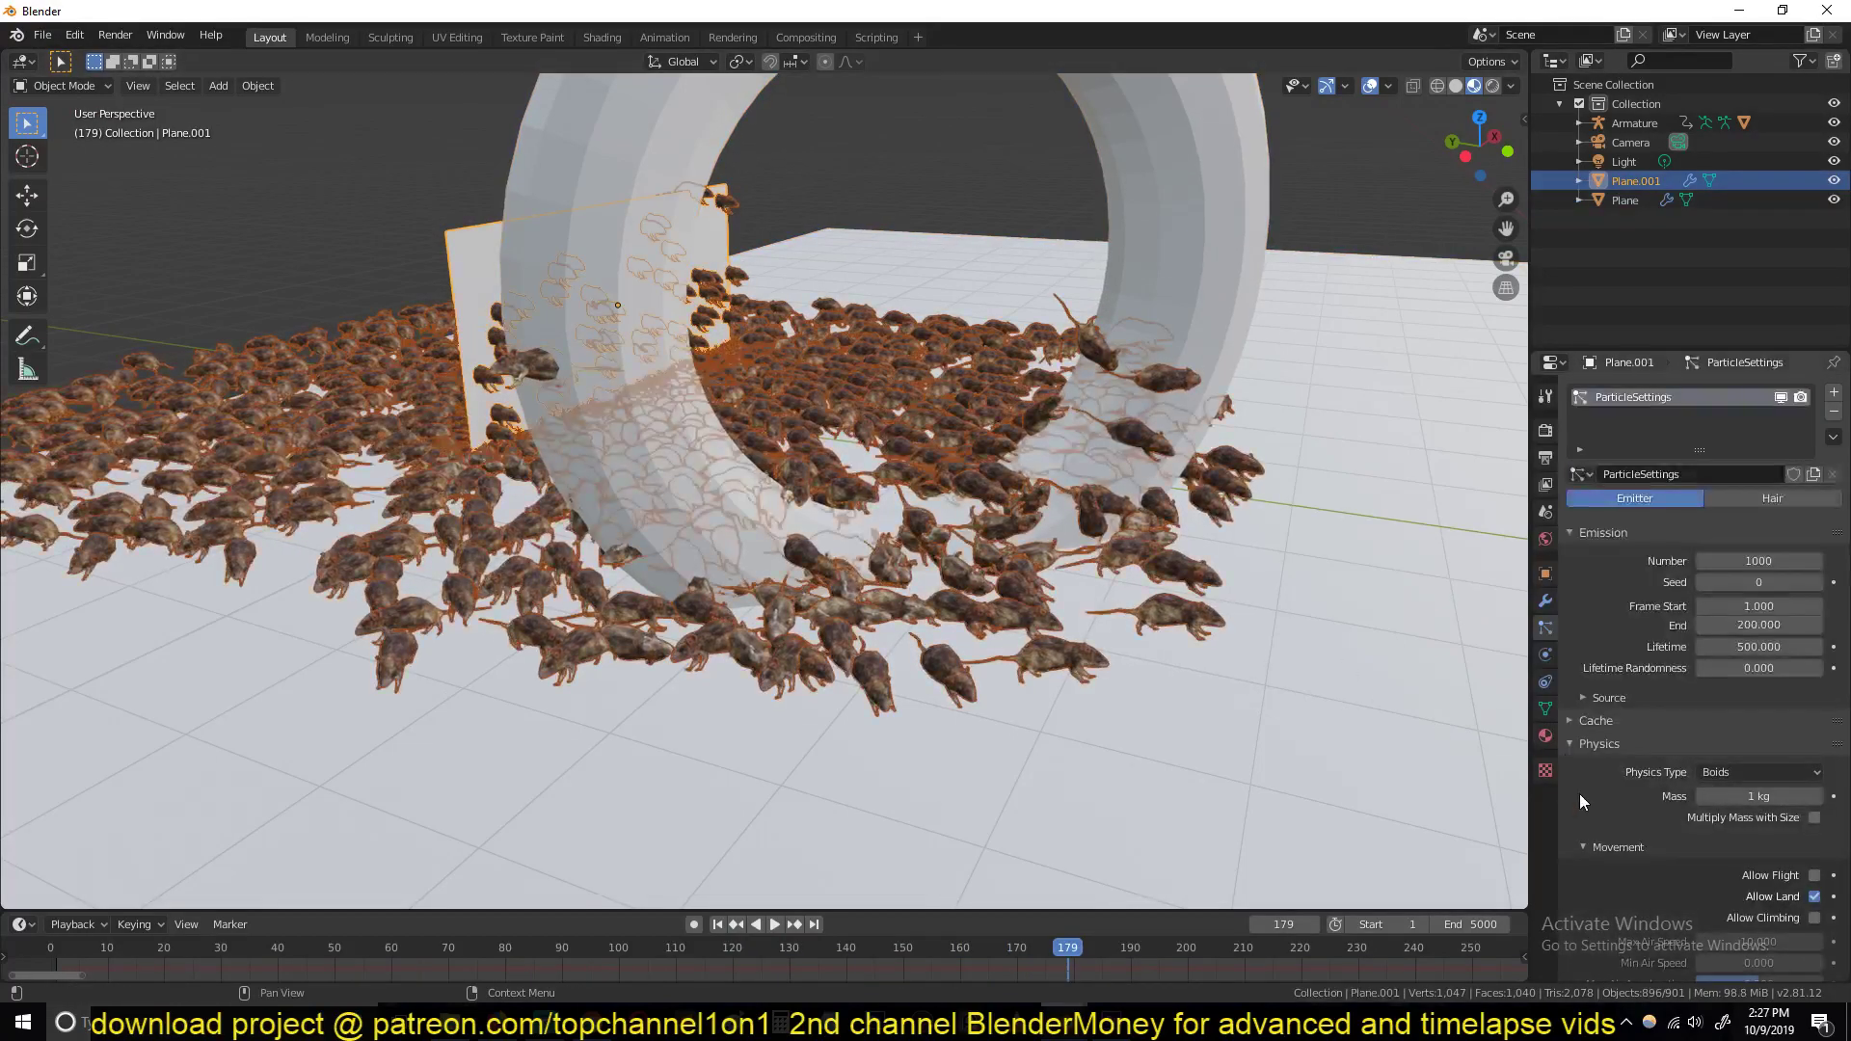
scroll(1656, 733, down, 10)
scroll(1638, 733, up, 10)
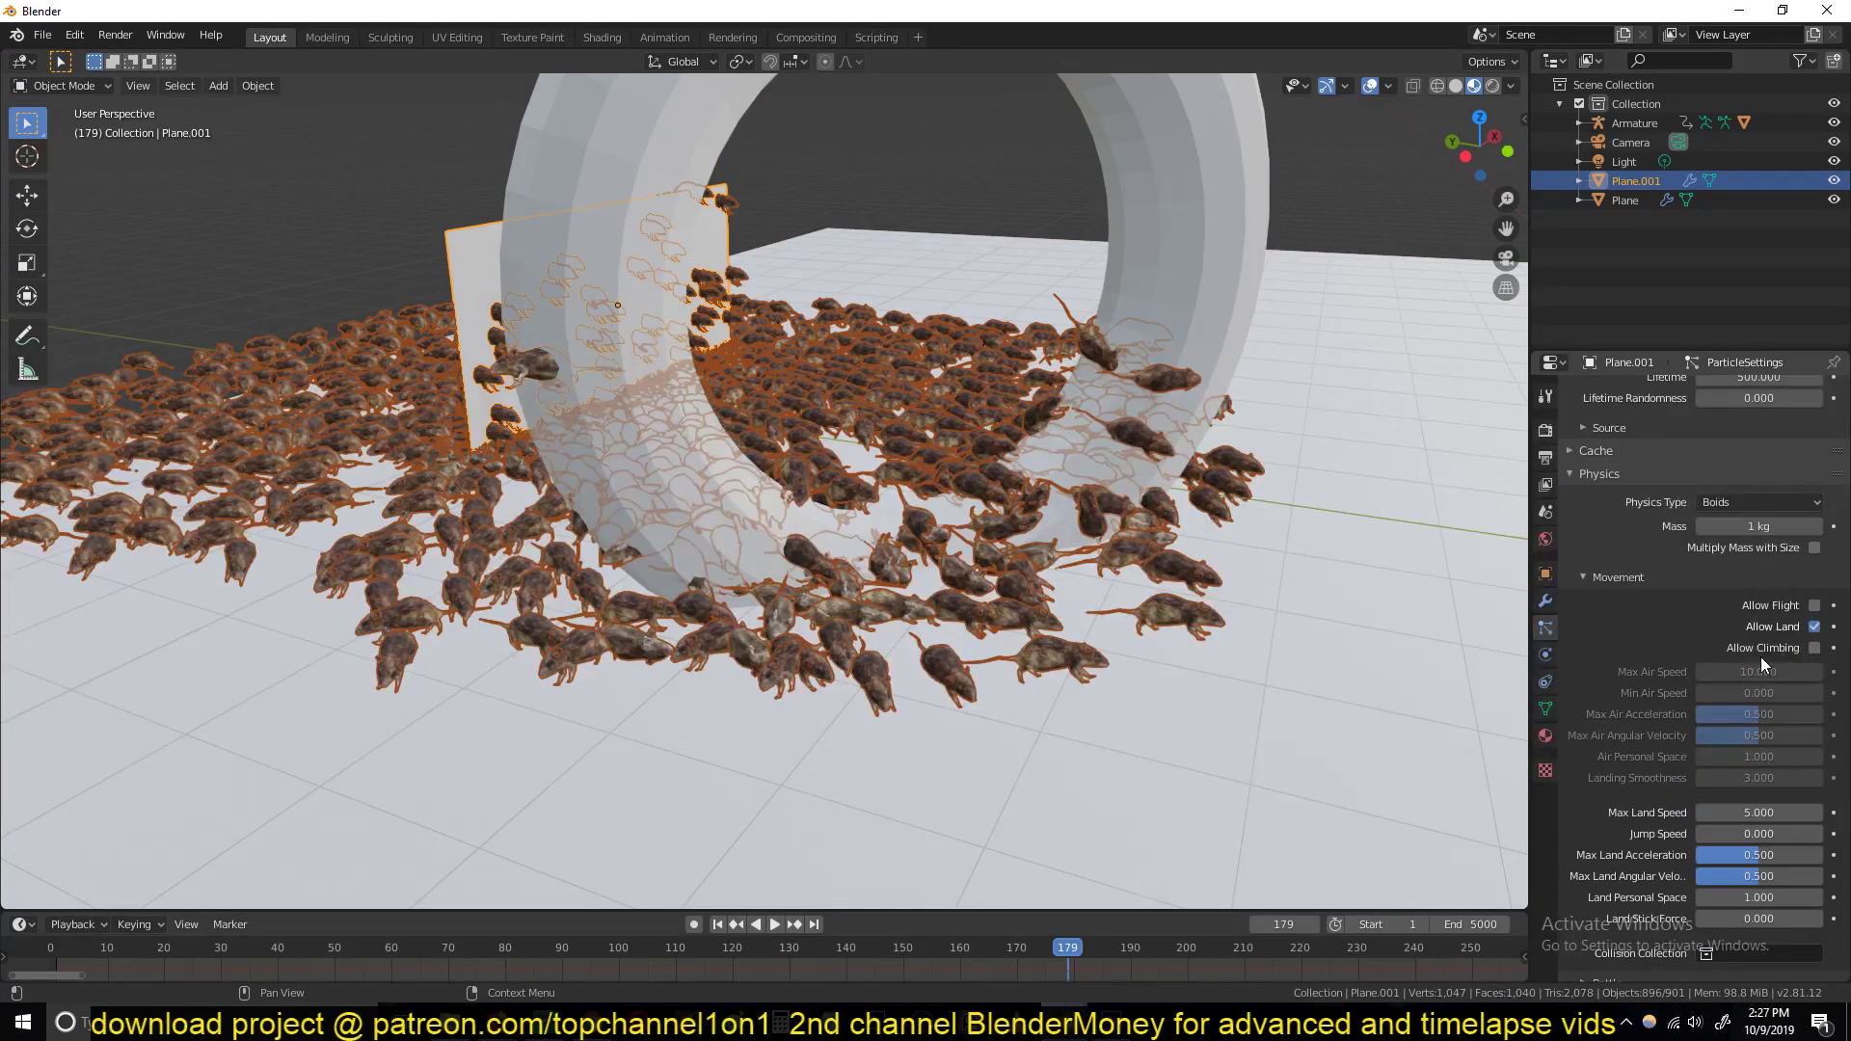
click(1814, 648)
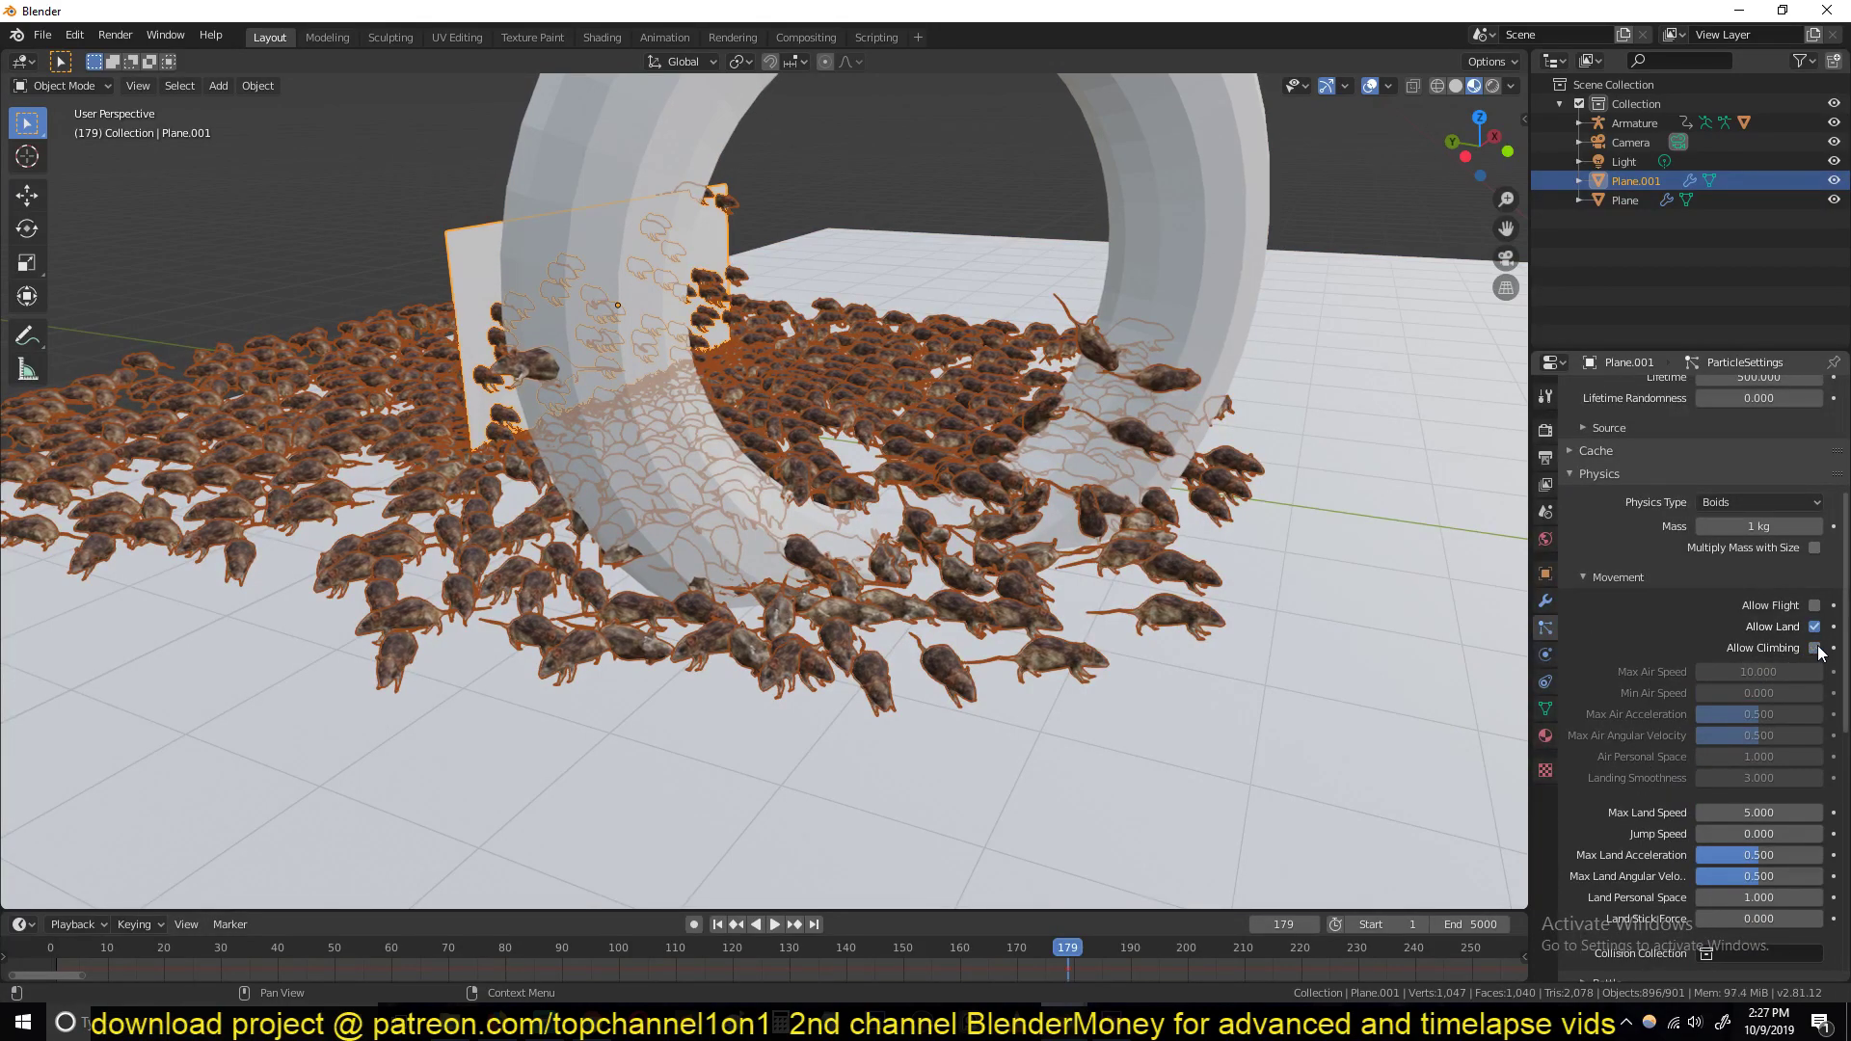
scroll(1740, 689, down, 3)
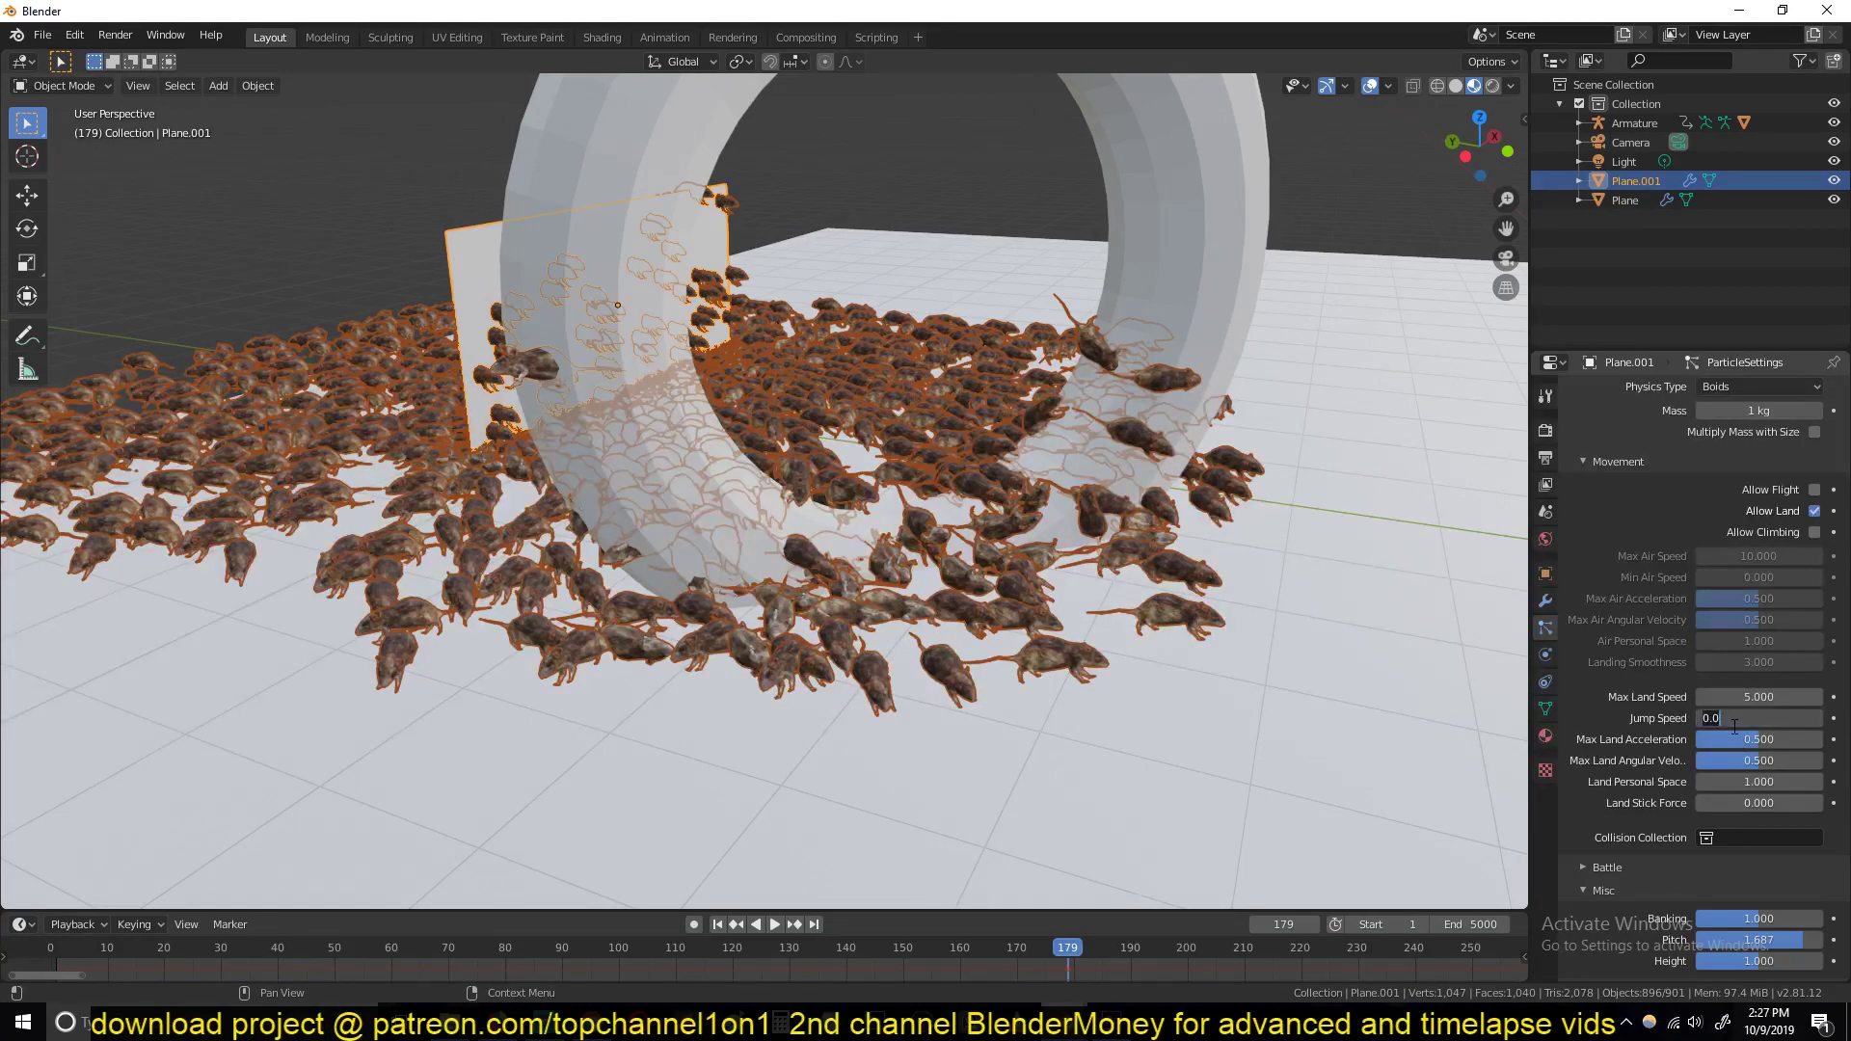
key(Return)
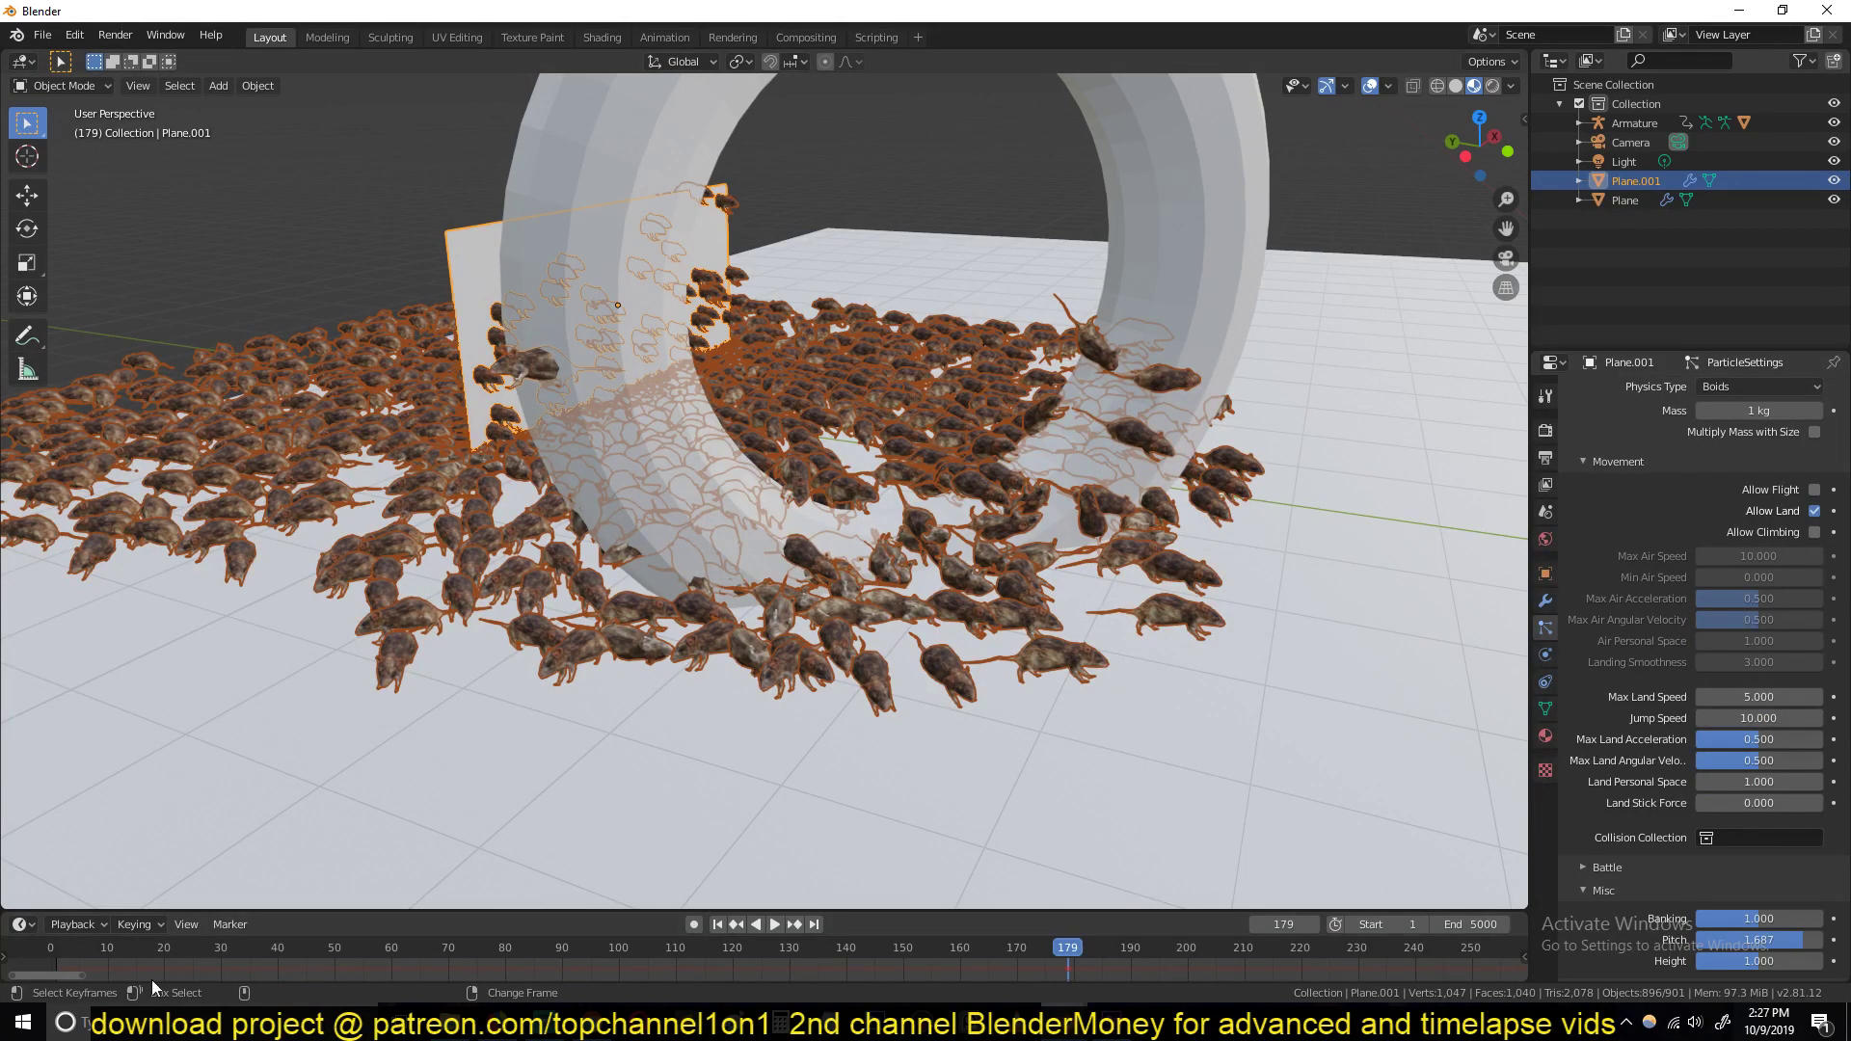
Replay the swarm from the first frame with the emitter deselected, stopping at frame 137
key(shift+Left)
key(space)
click(689, 665)
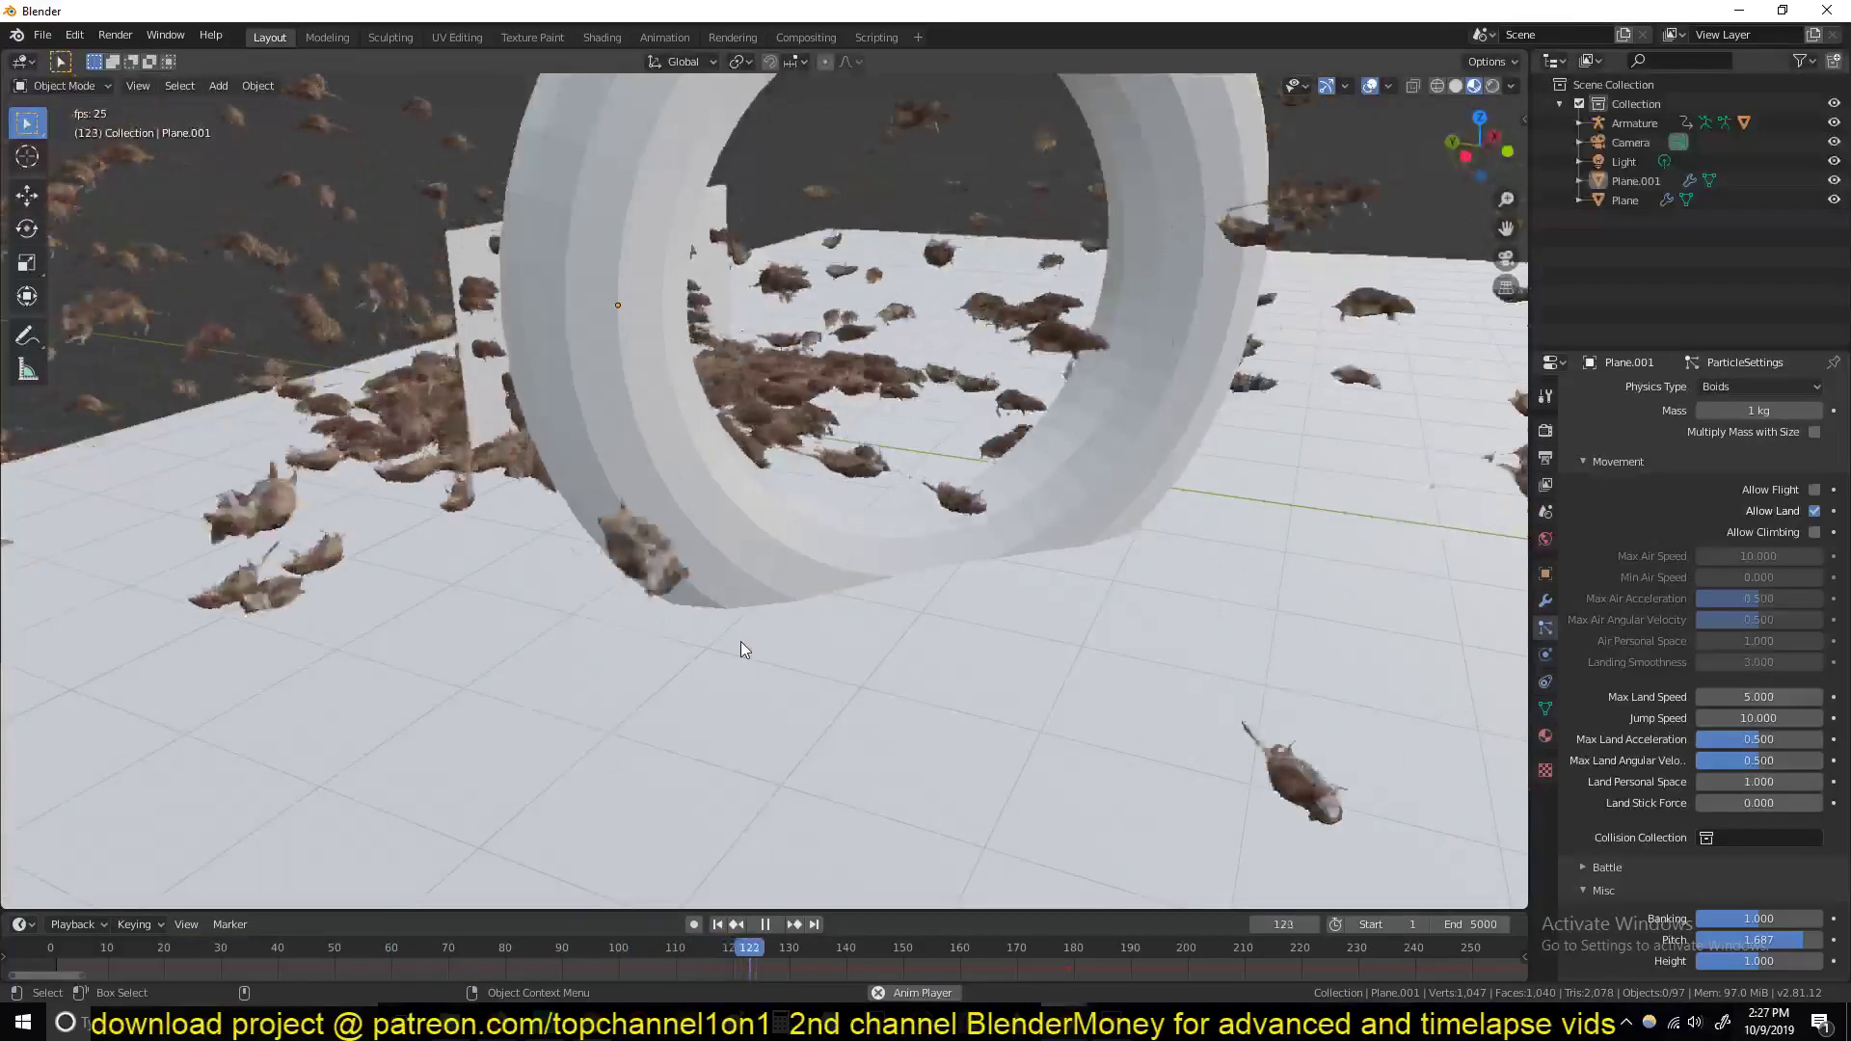
key(space)
Lower the boids' Pitch and replay the swarm twice, ending back at frame 2
scroll(1749, 779, down, 4)
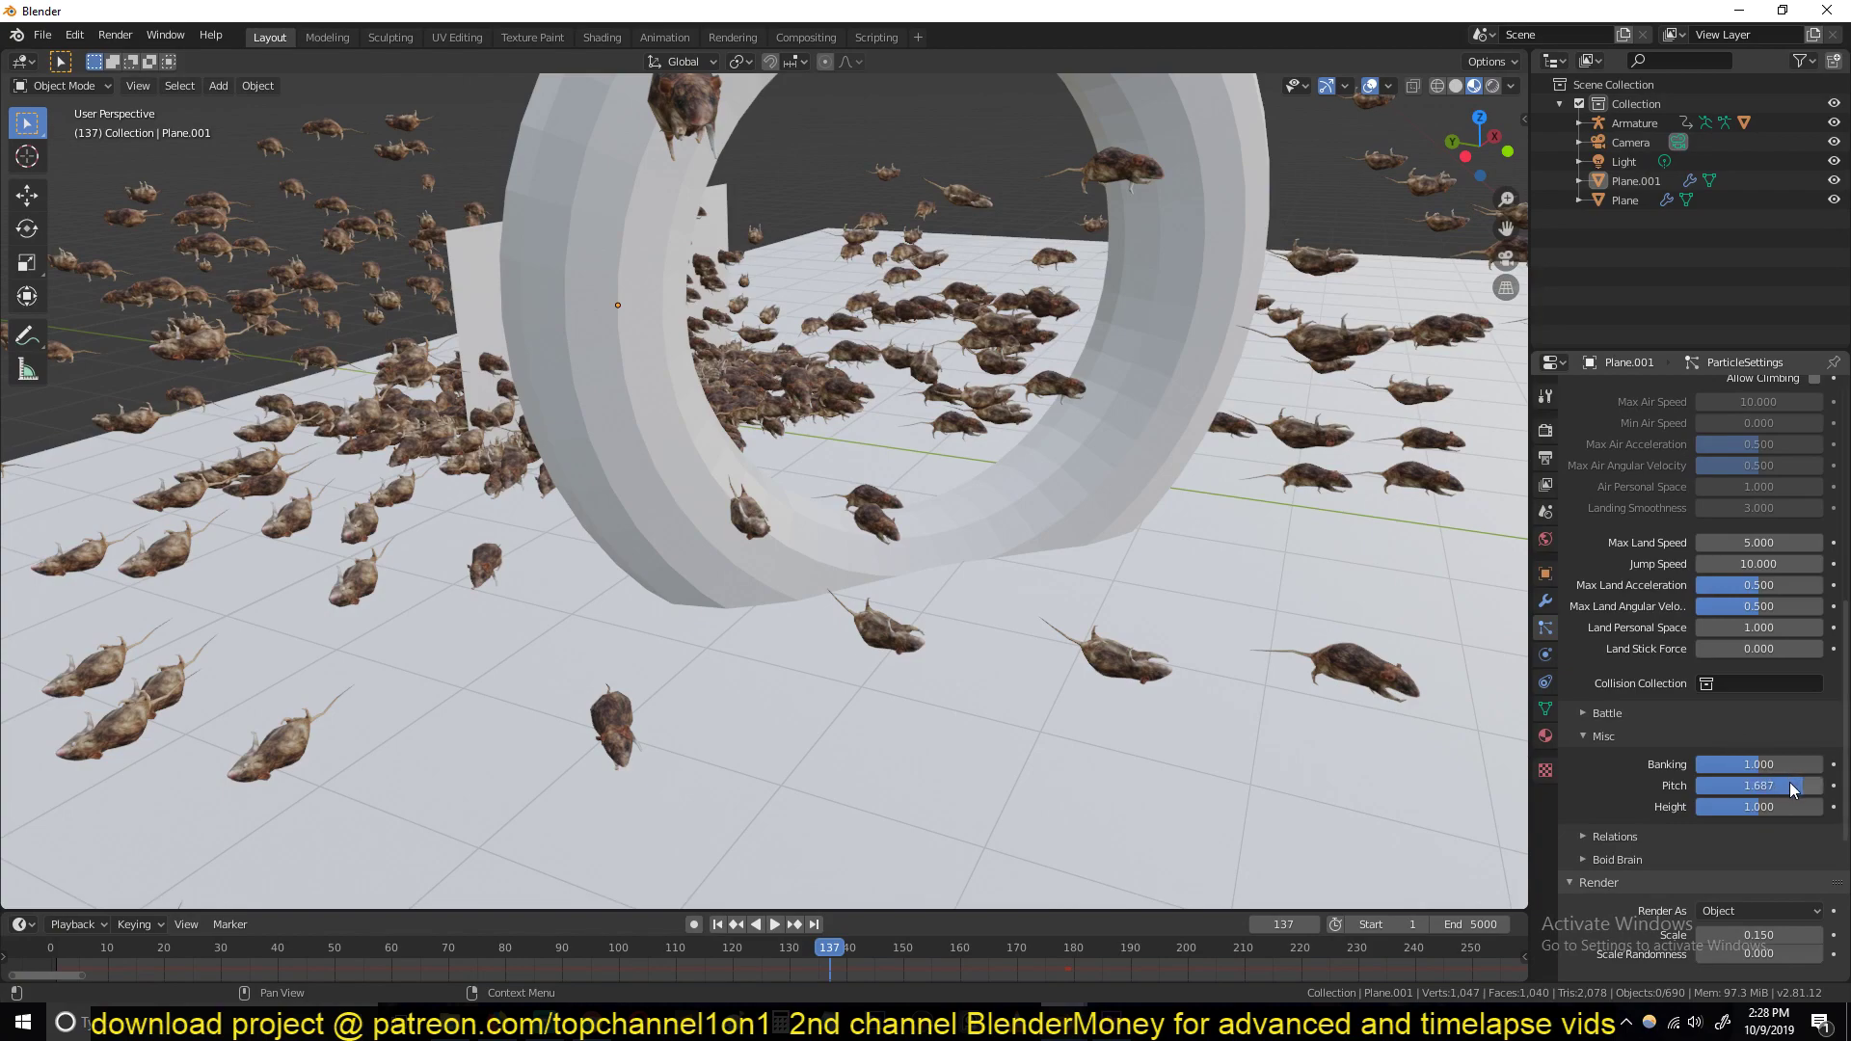
drag(1789, 783, 1750, 772)
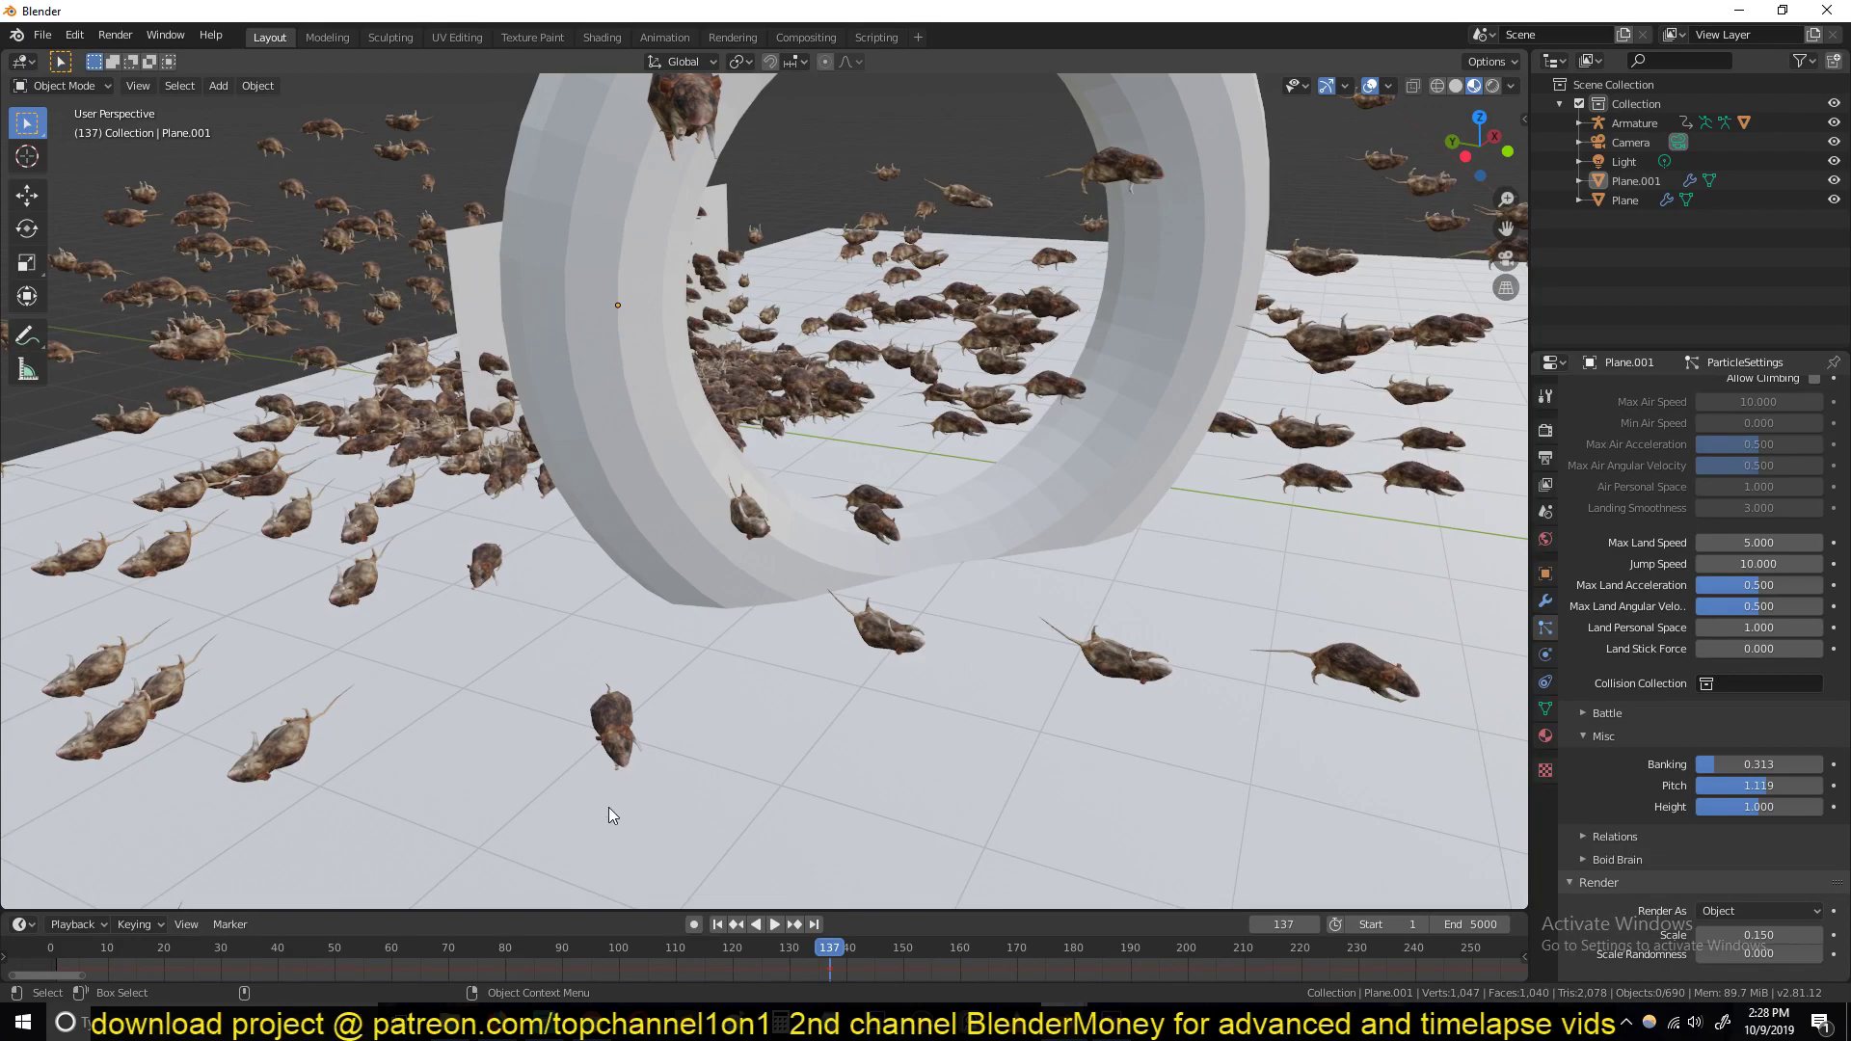
key(shift+Left)
key(space)
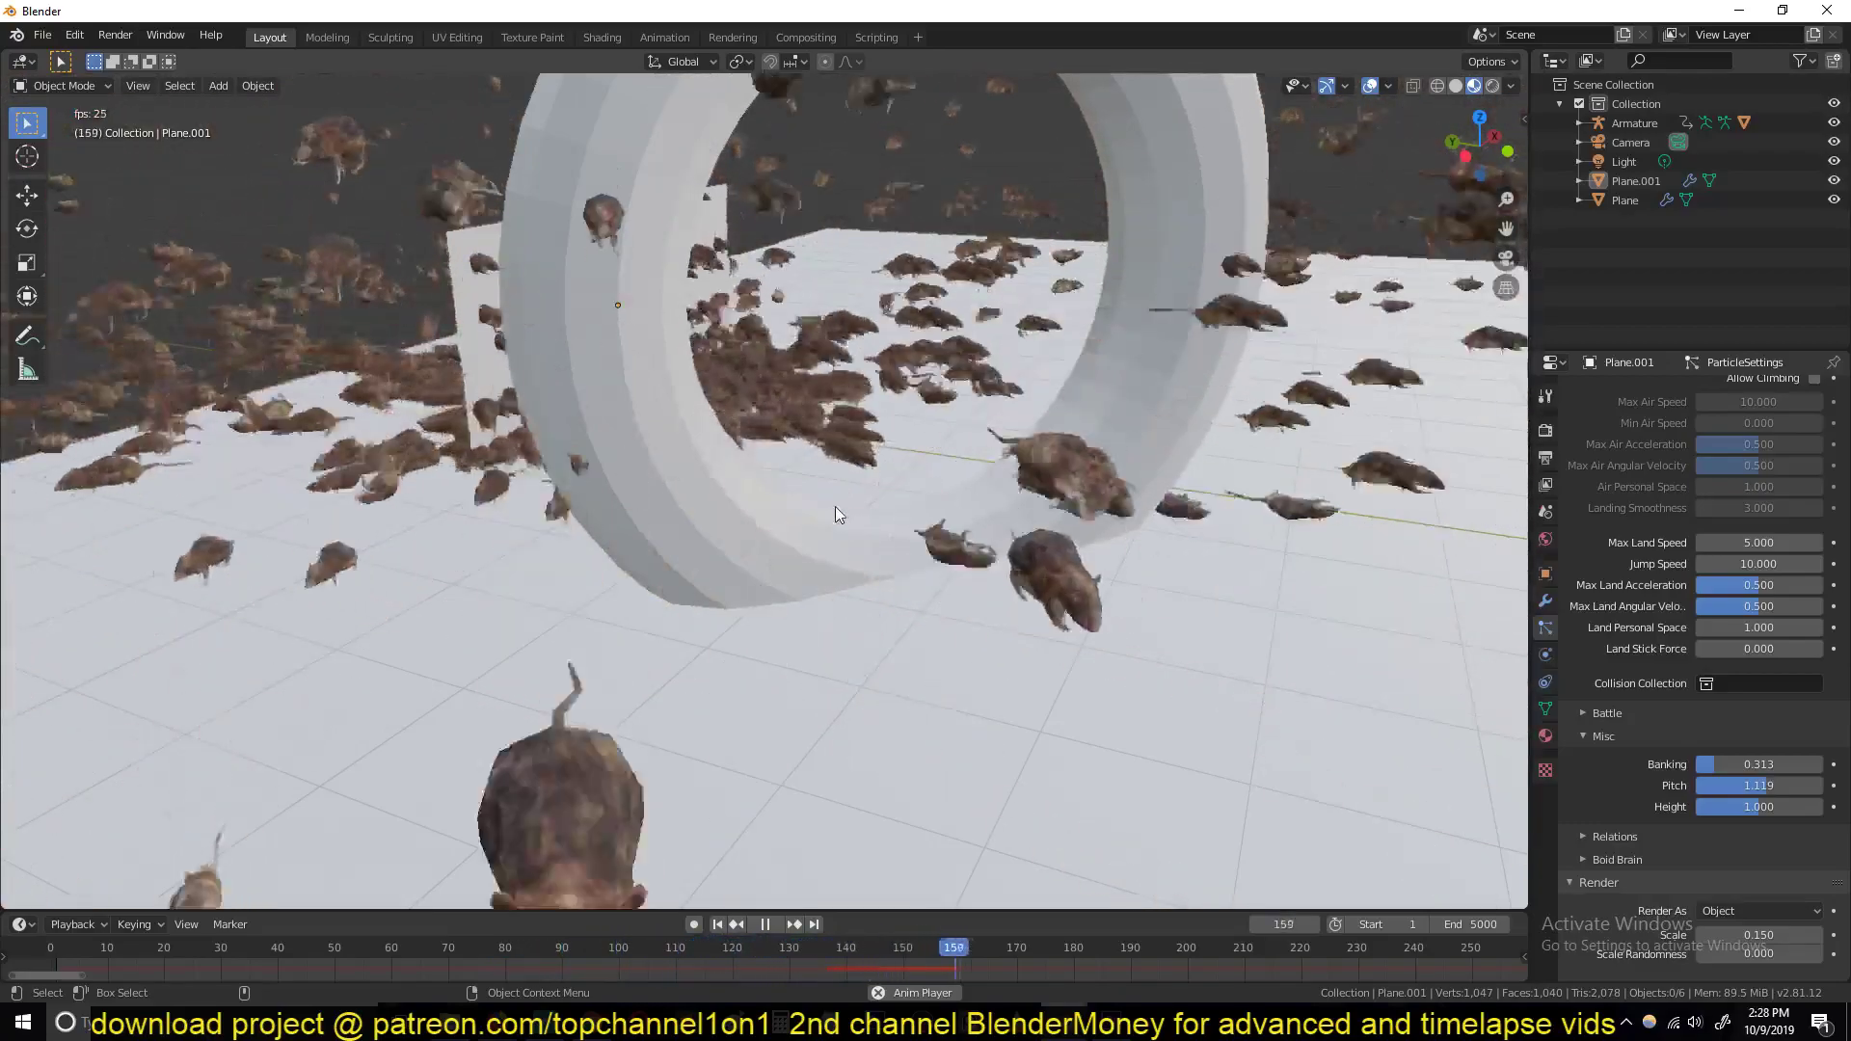
key(space)
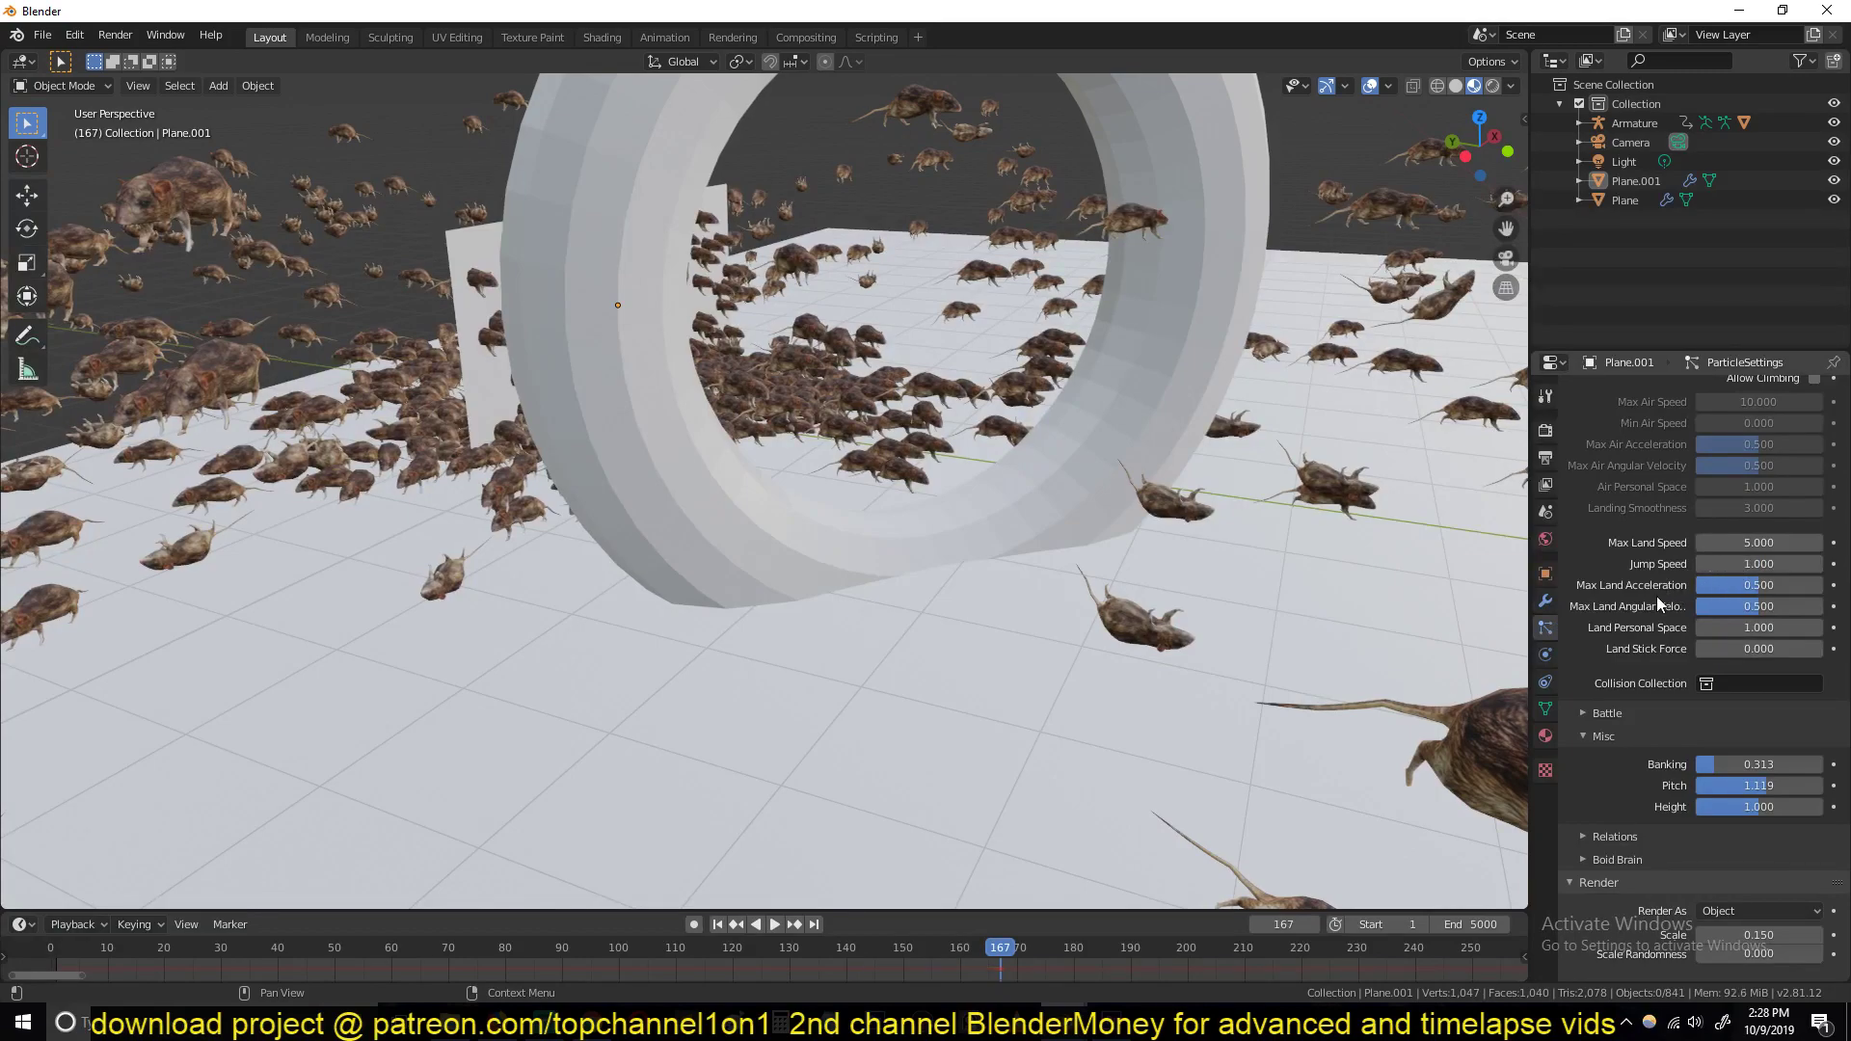
click(32, 957)
key(space)
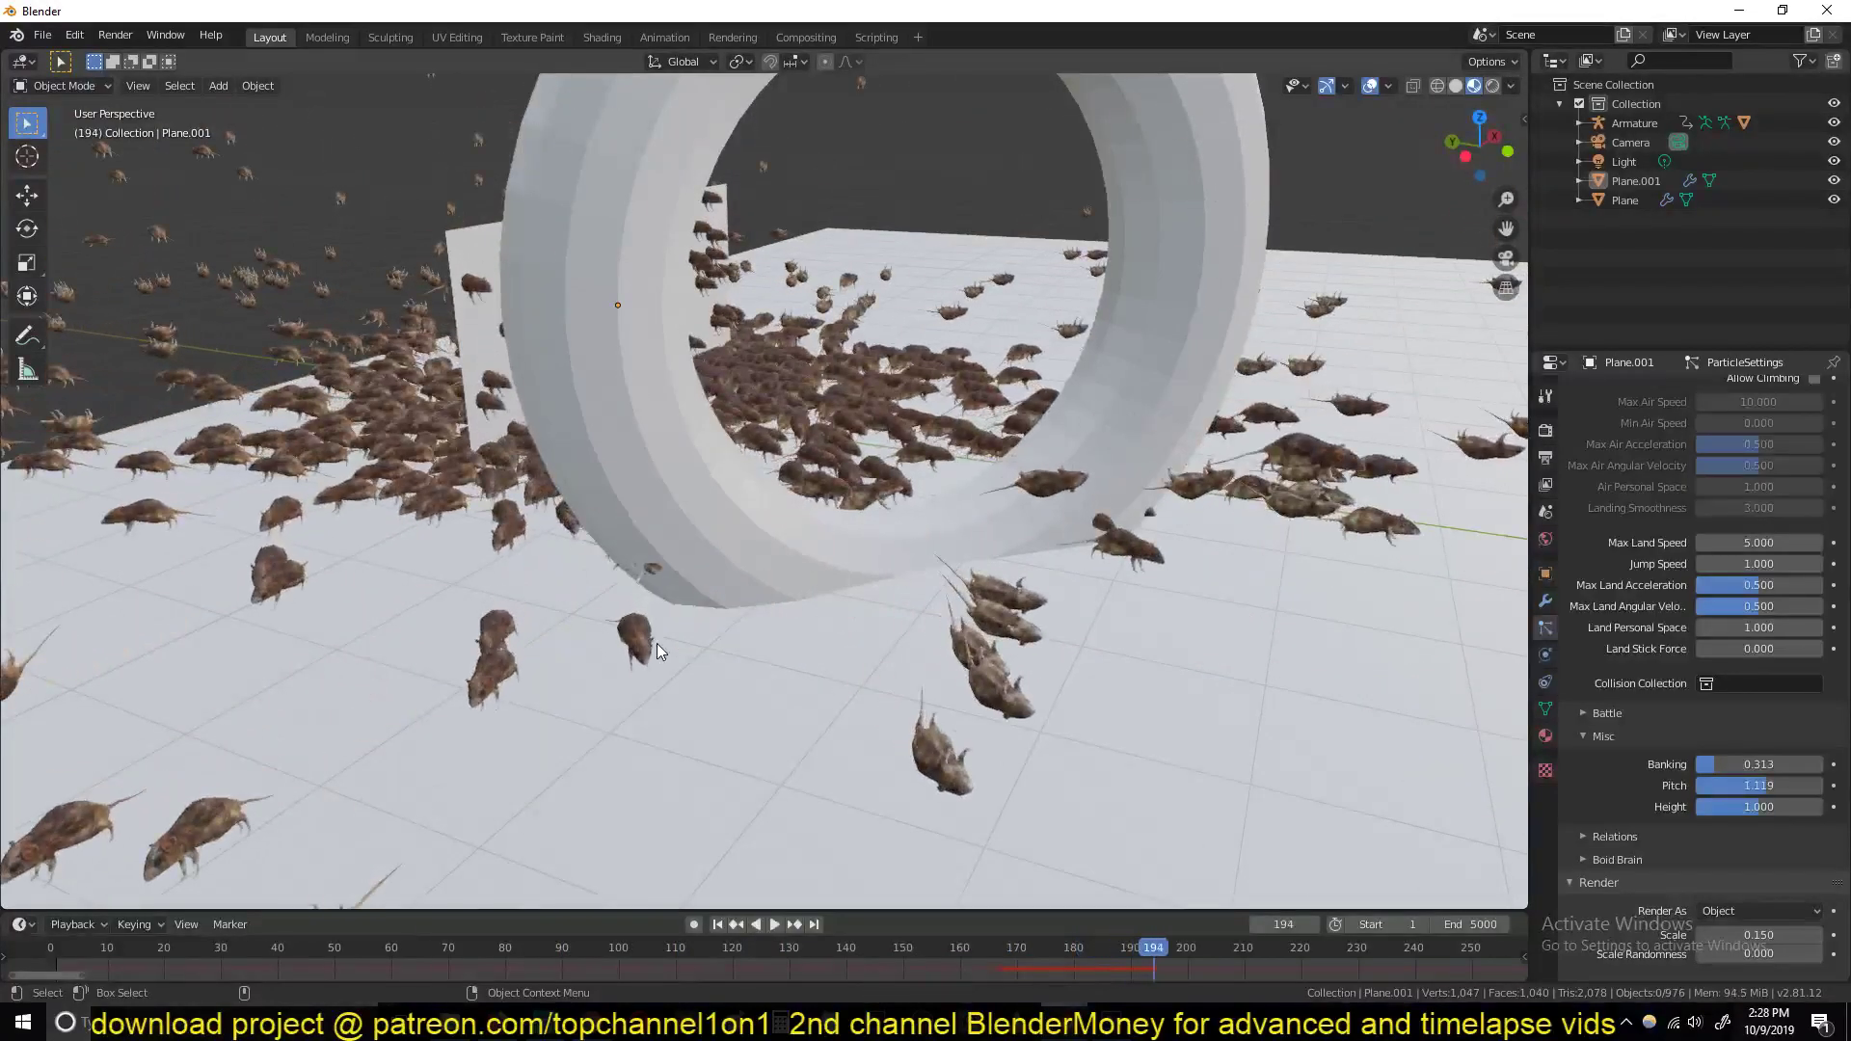
click(116, 958)
click(64, 964)
key(space)
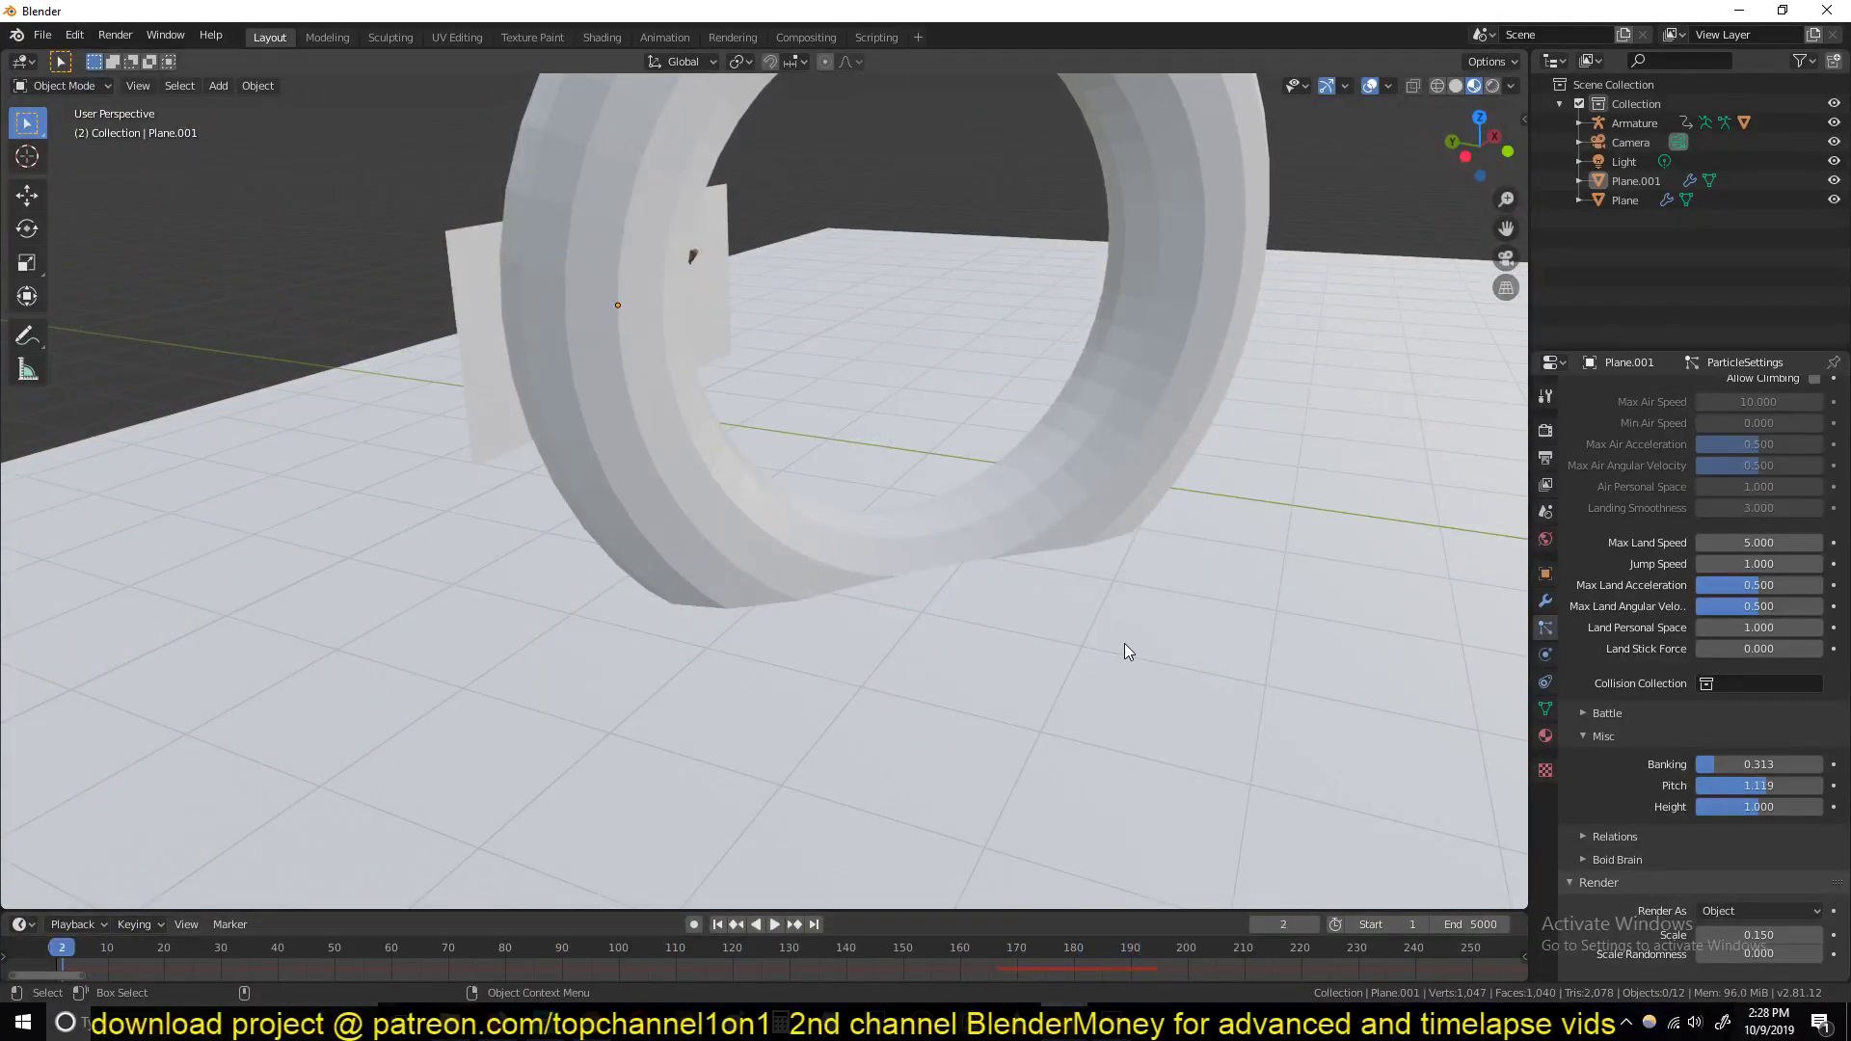
Orbit around the torus, then switch to the finished rat infestation scene's Blender window
scroll(1124, 644, down, 6)
scroll(998, 655, up, 4)
middle_drag(947, 647, 931, 609)
scroll(932, 609, up, 5)
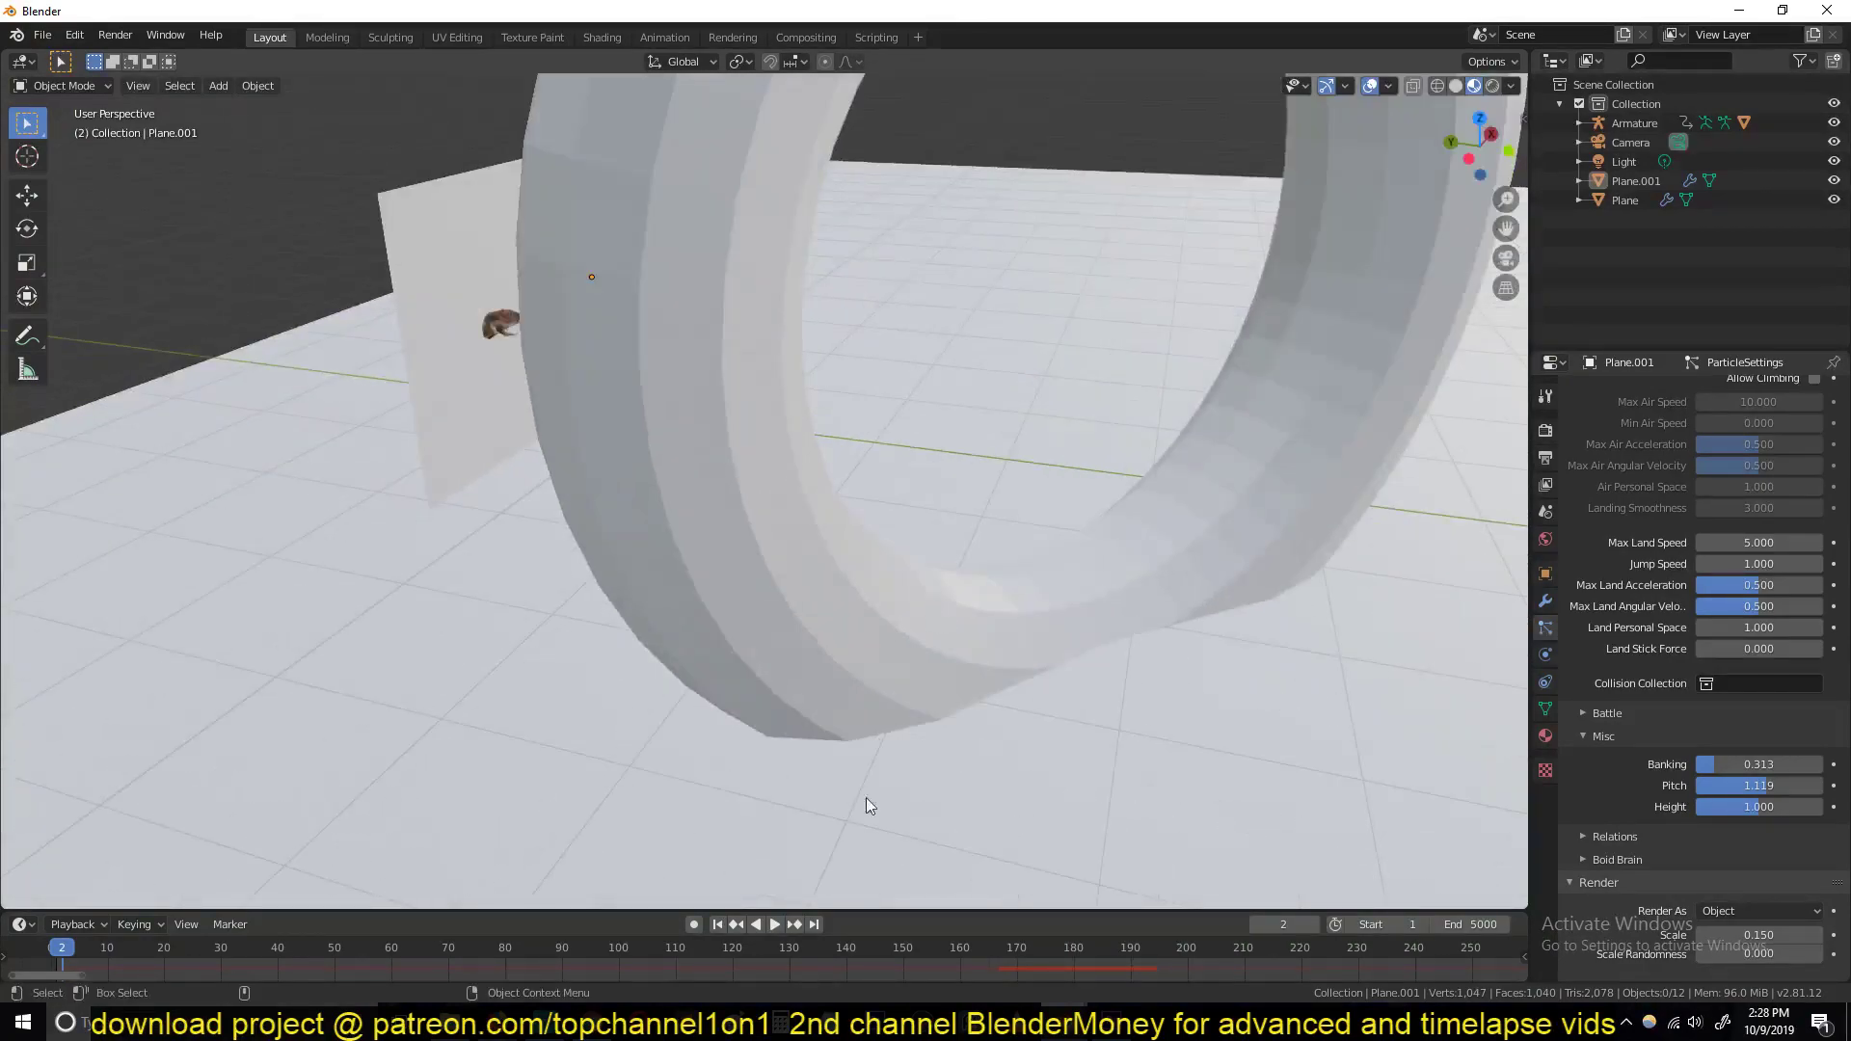
mouse_move(1060, 1022)
click(943, 893)
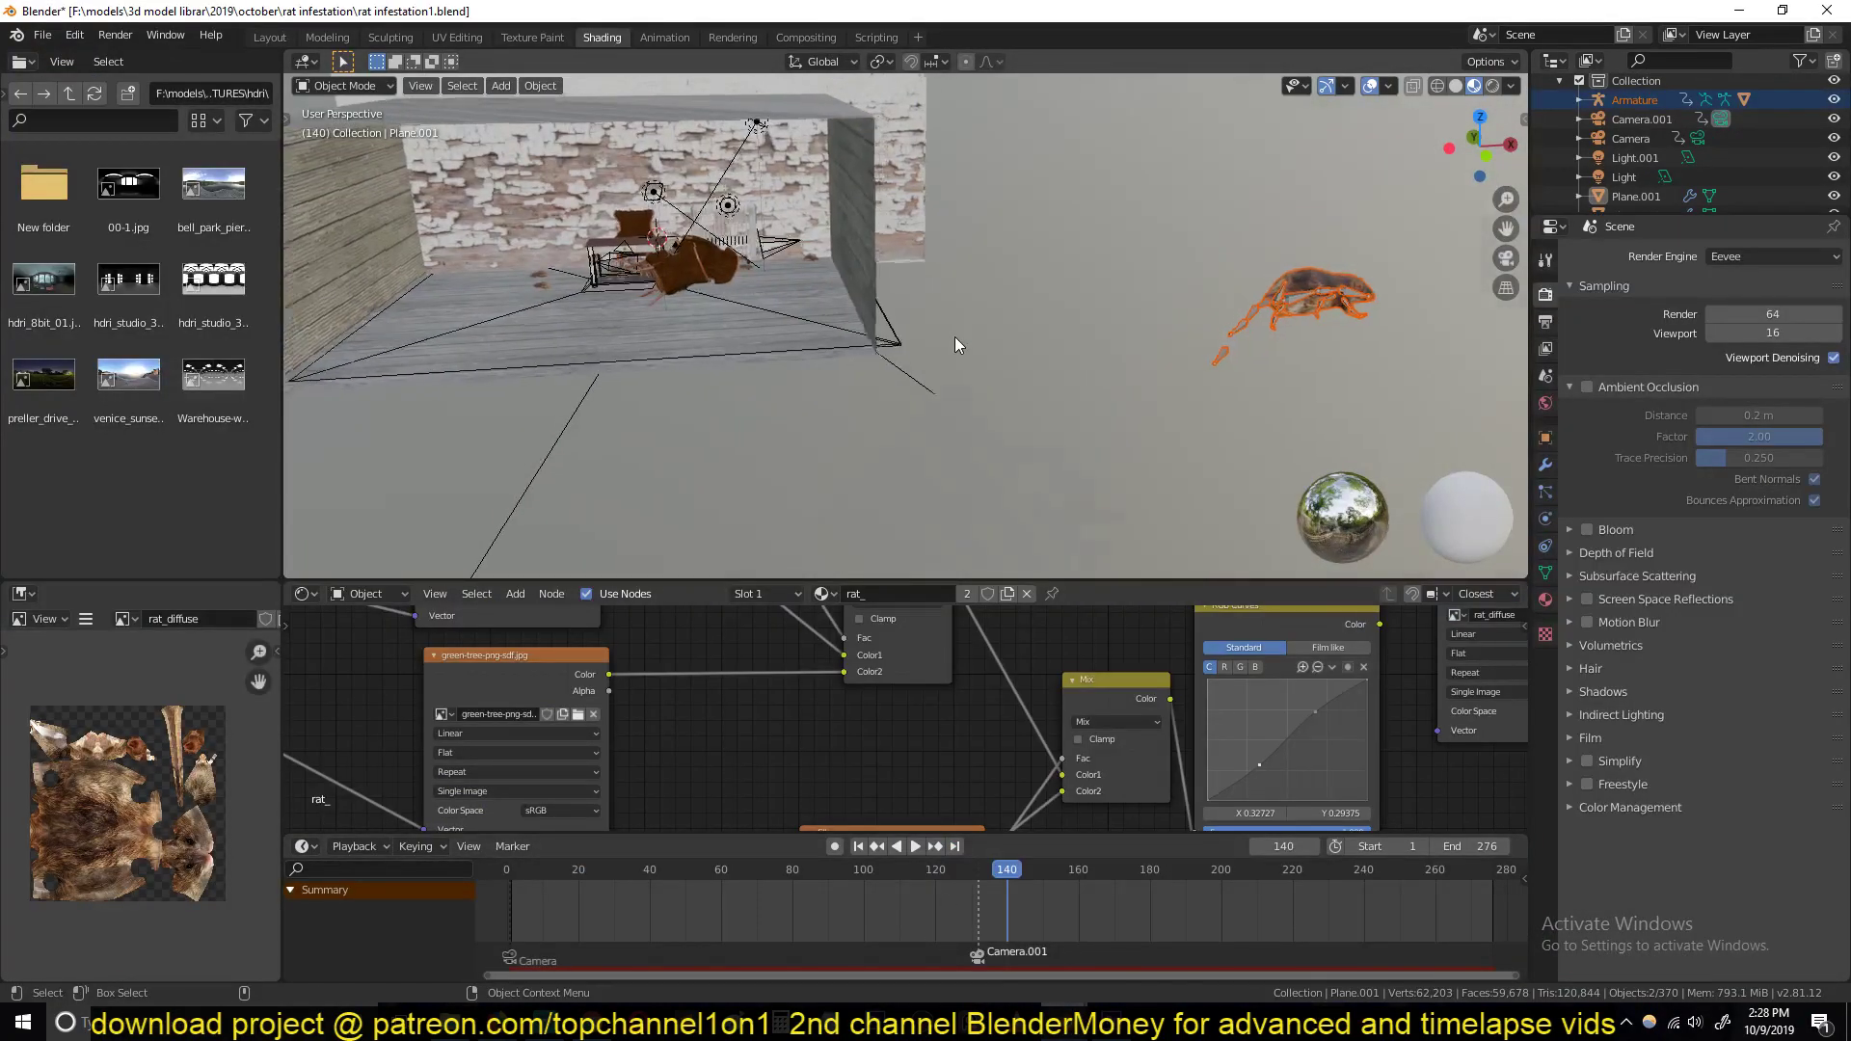
Play the rat scene from frame 2 through the camera in Rendered view, then switch to YouTube's videos page
key(KP_0)
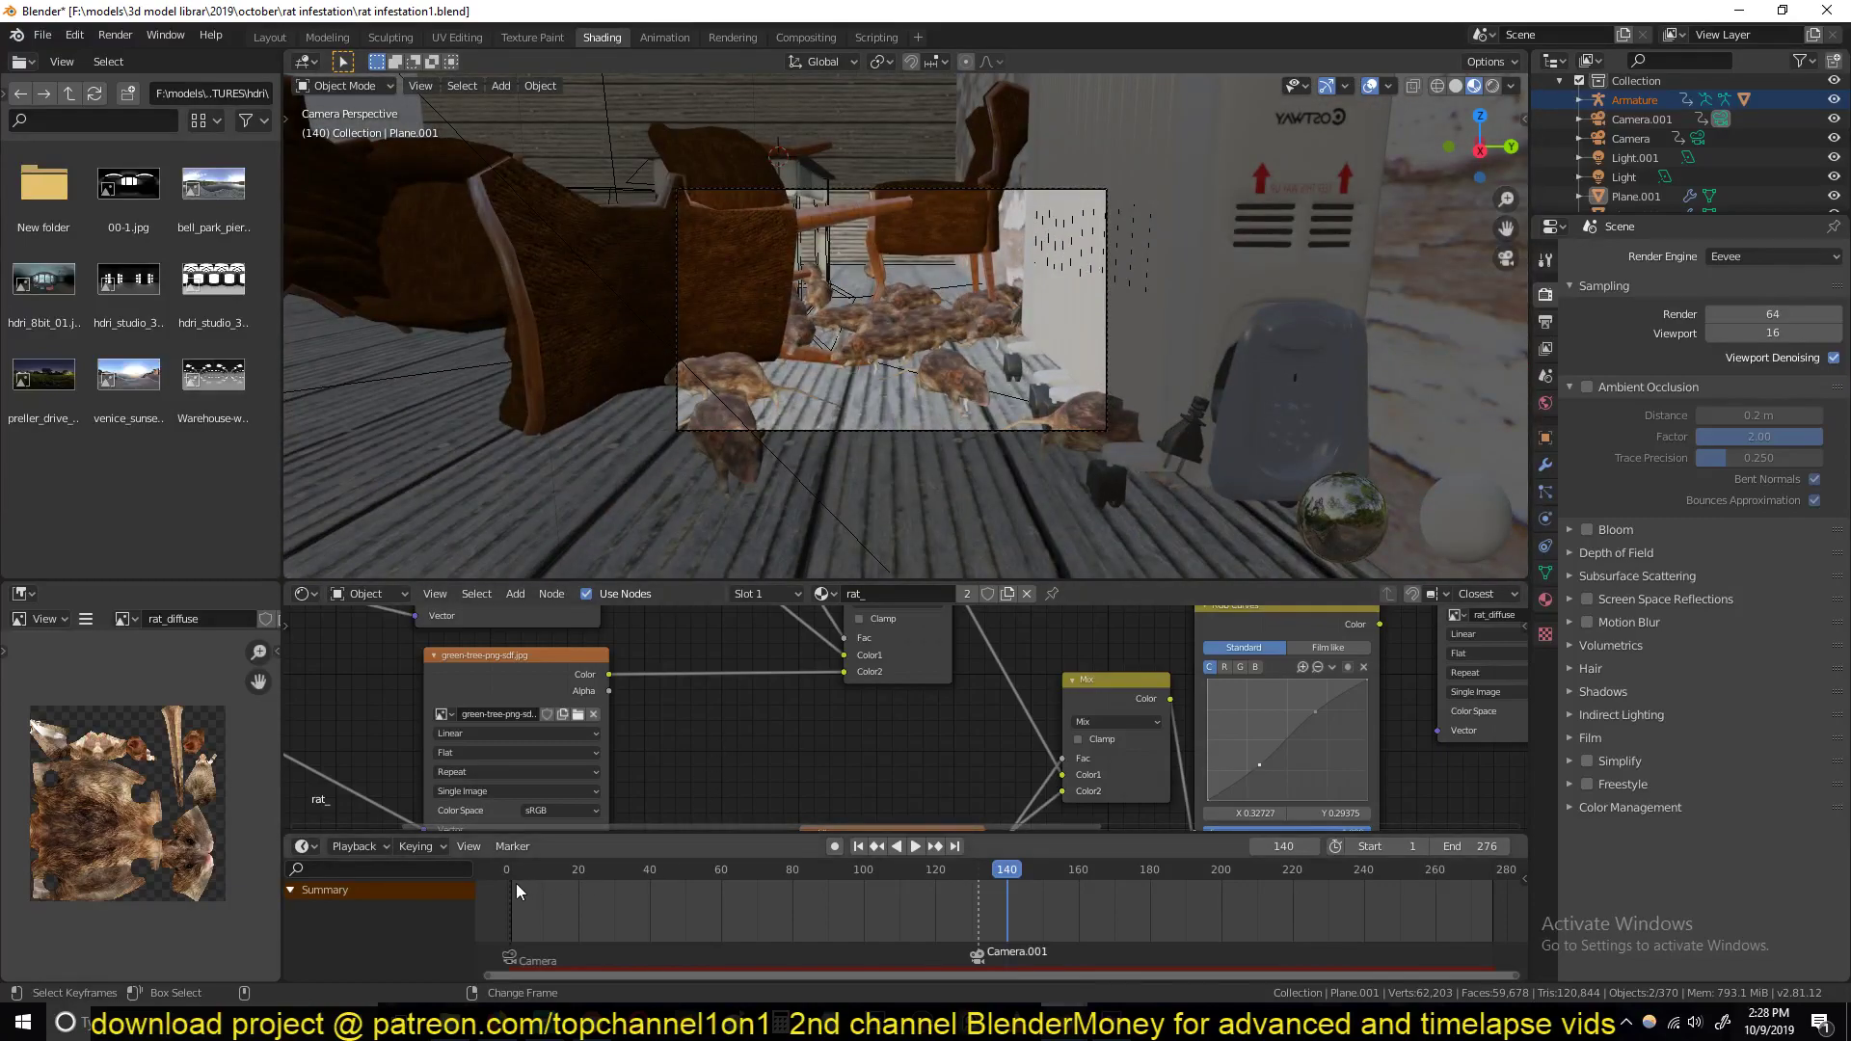
click(514, 882)
click(1493, 86)
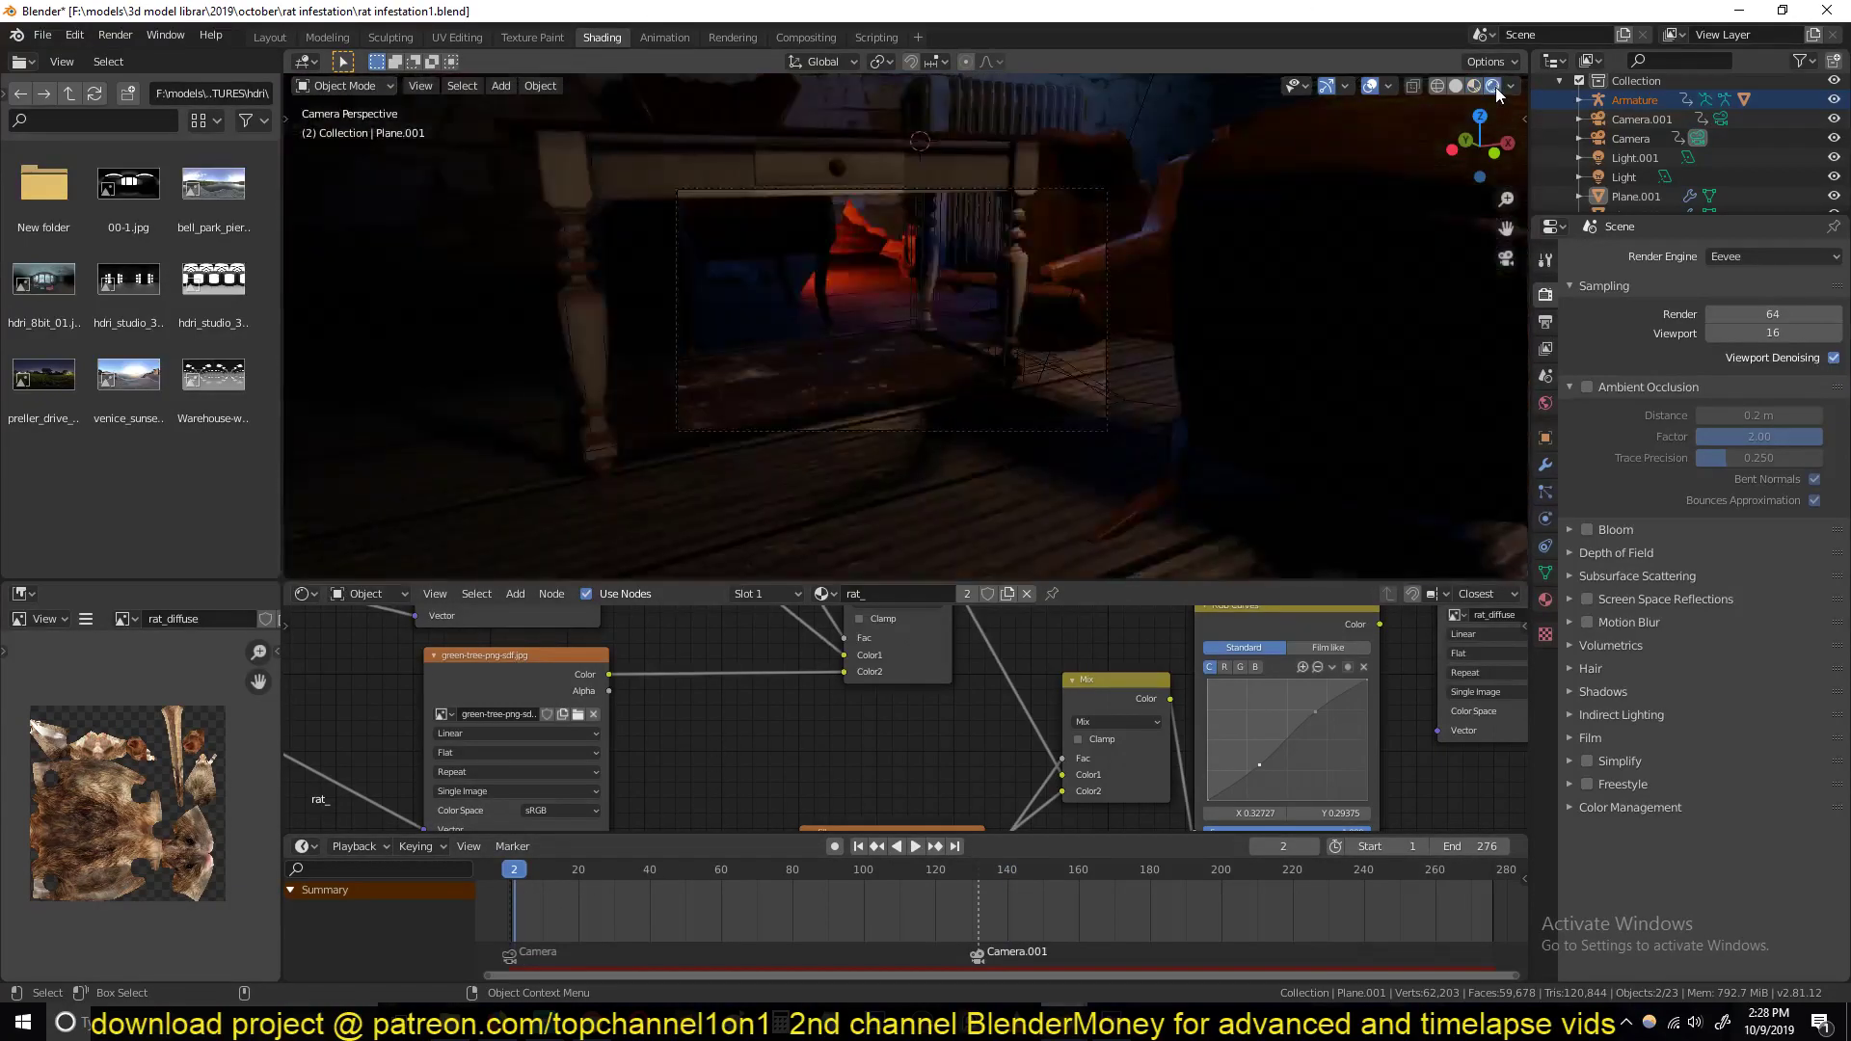
scroll(1028, 220, up, 3)
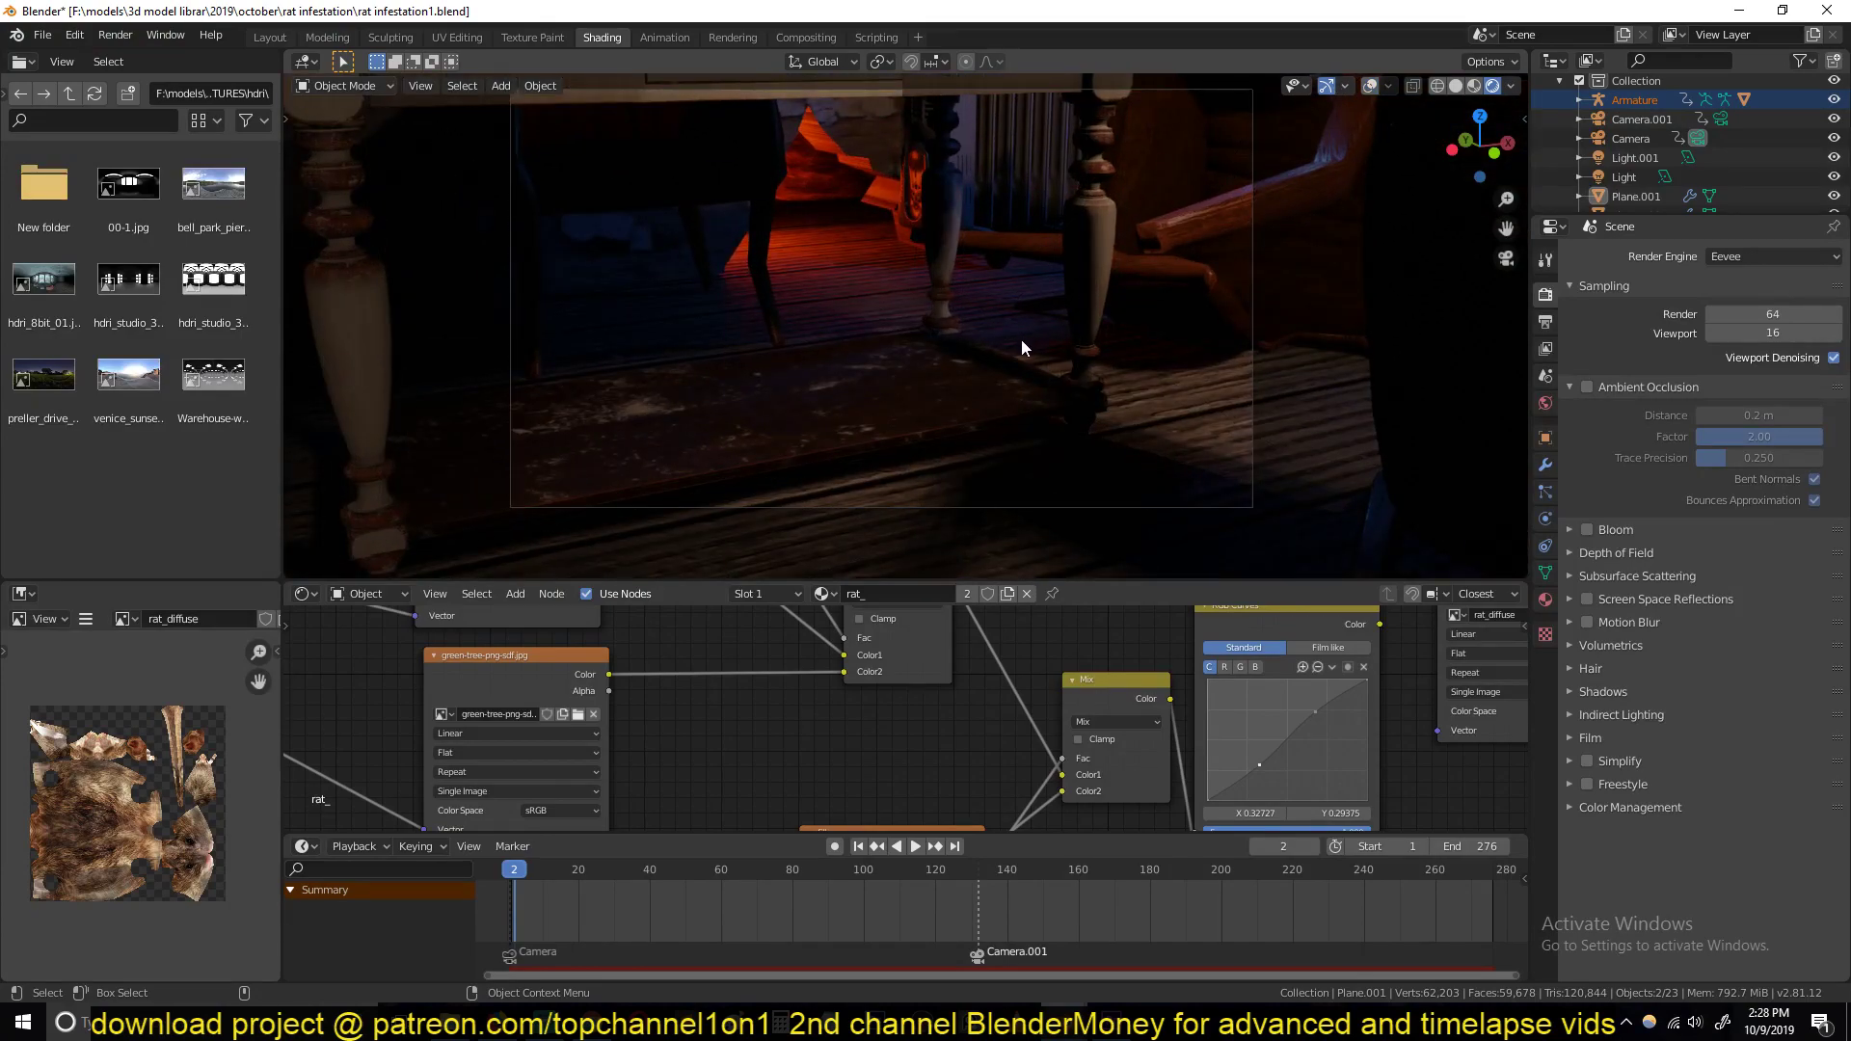
key(space)
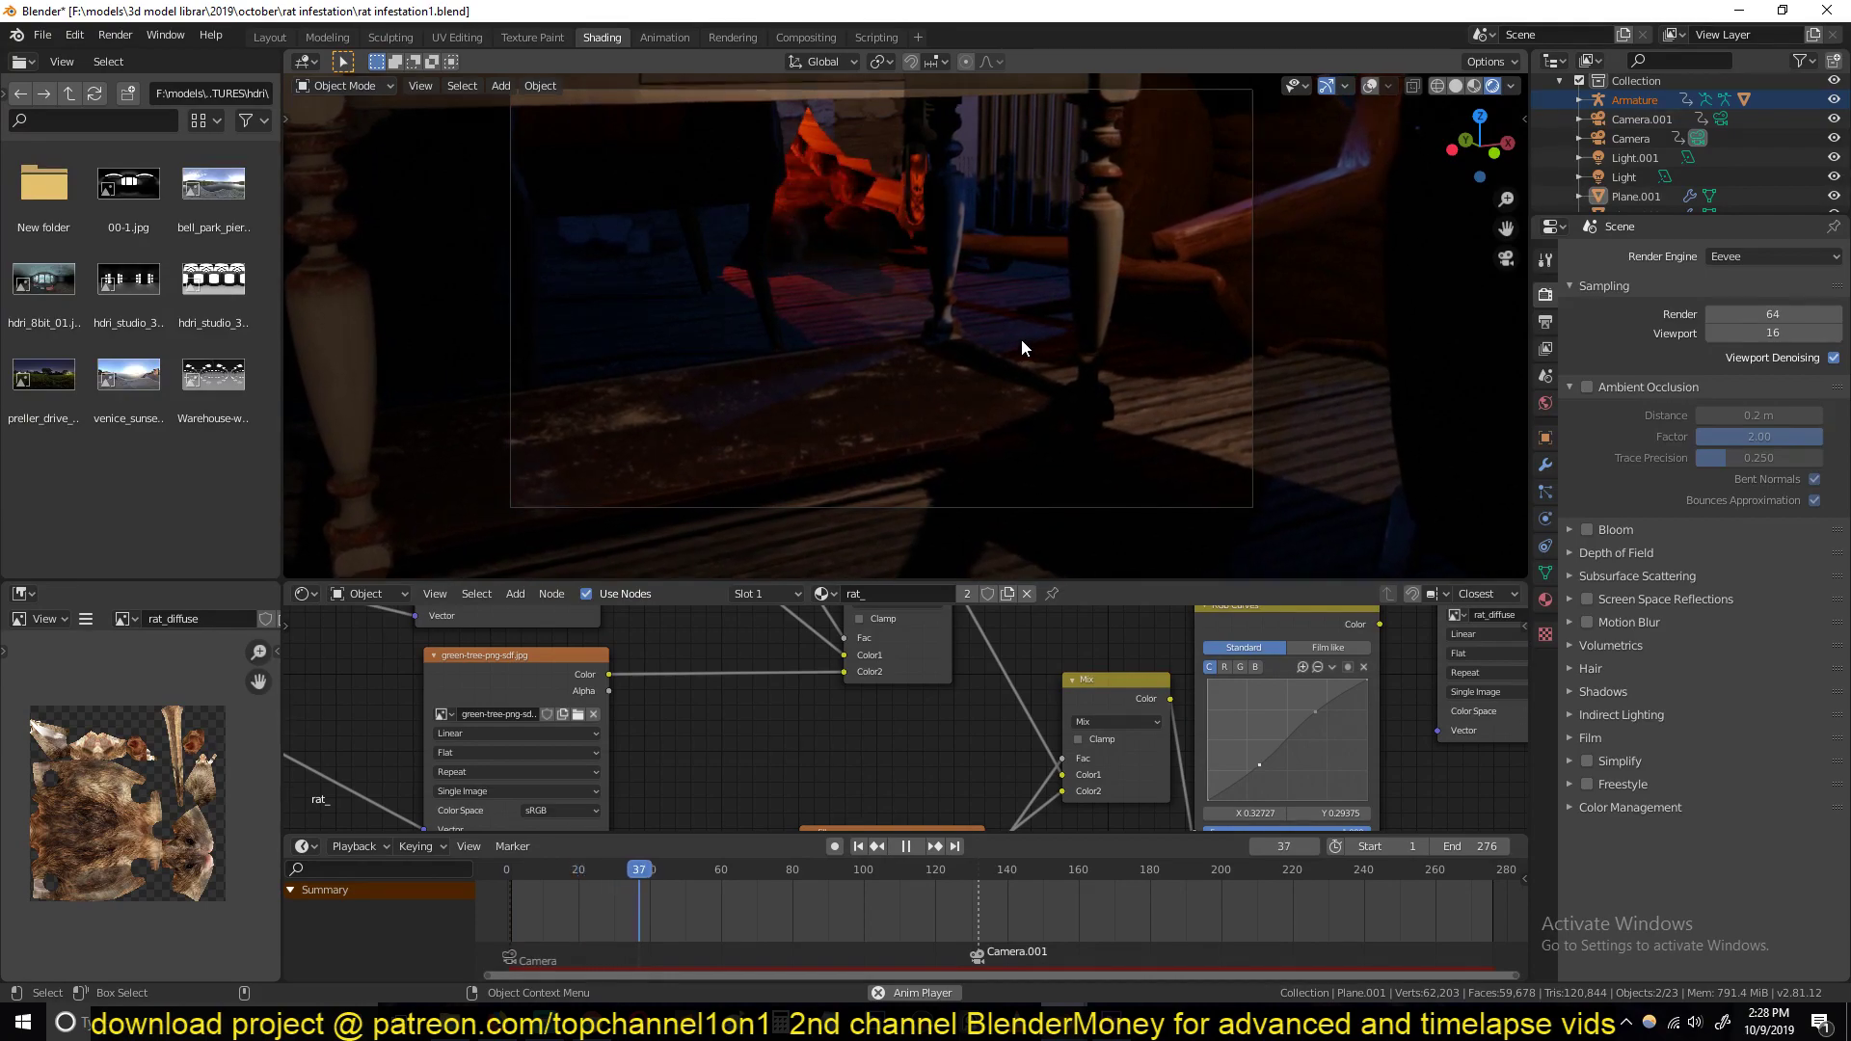
key(space)
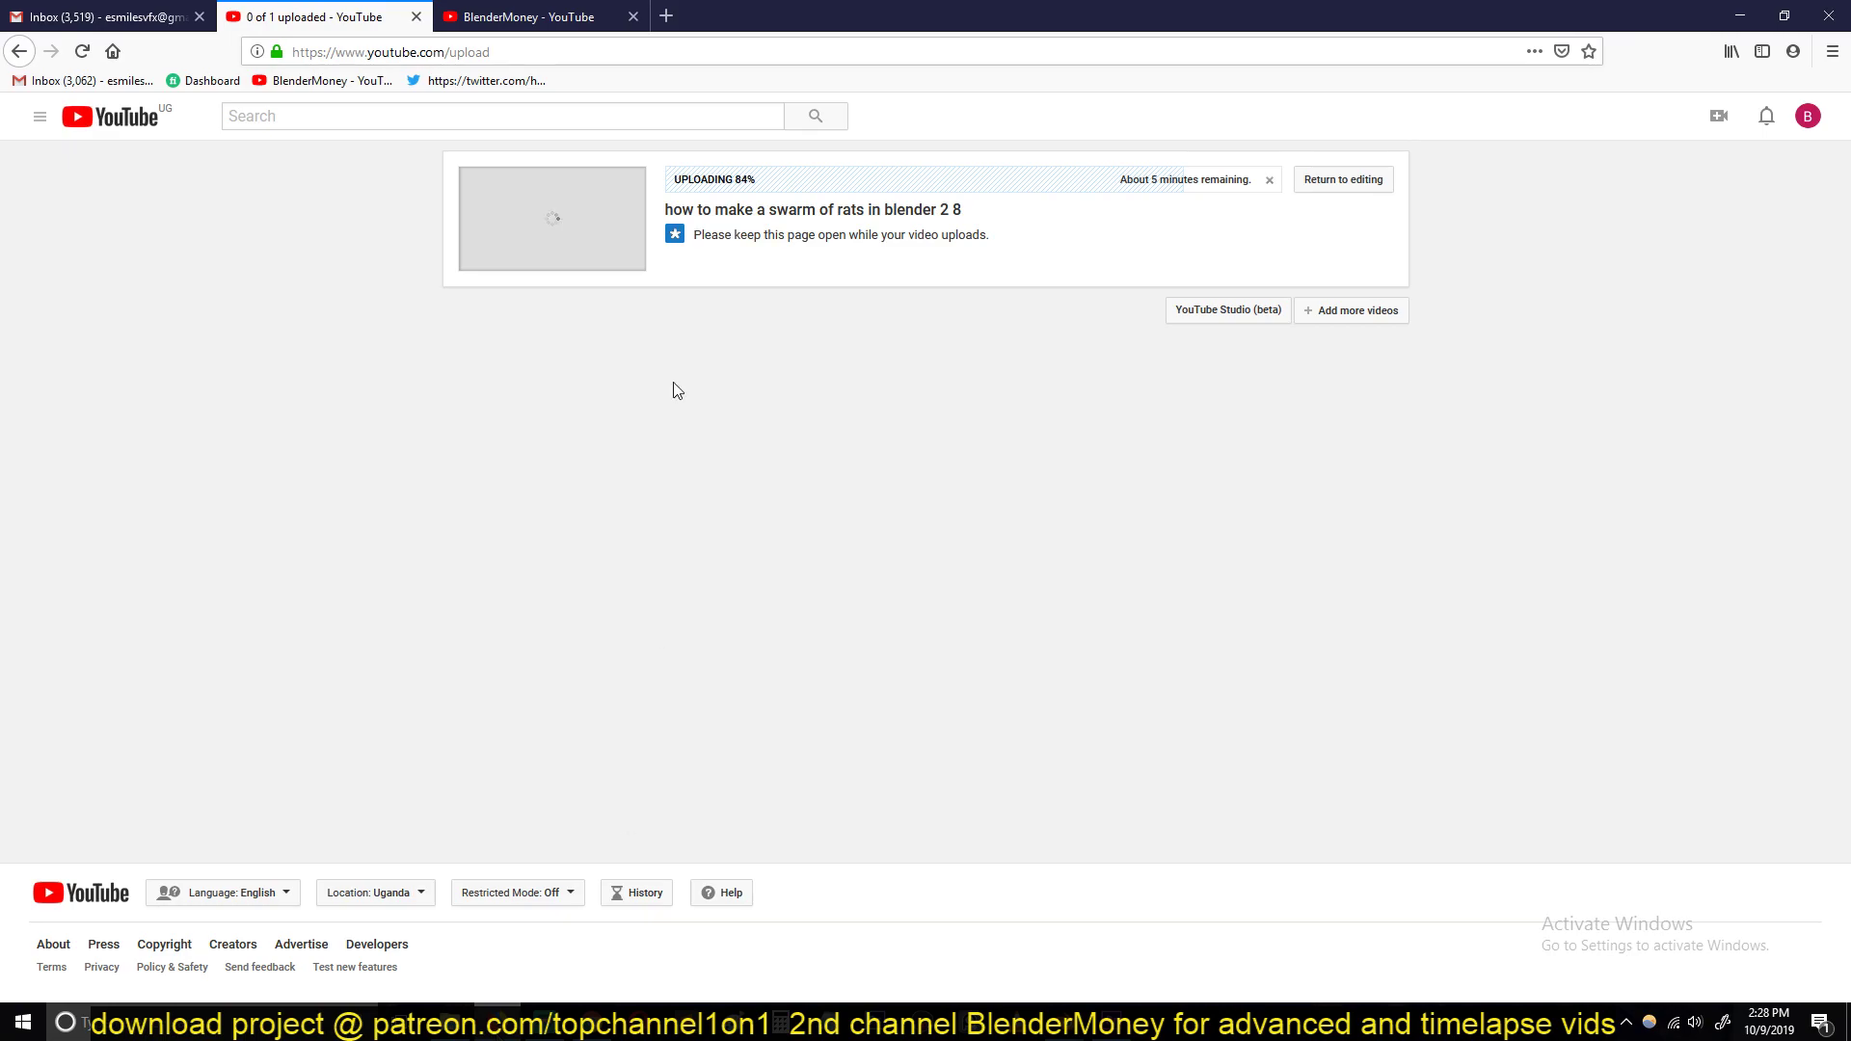
key(ctrl+Tab)
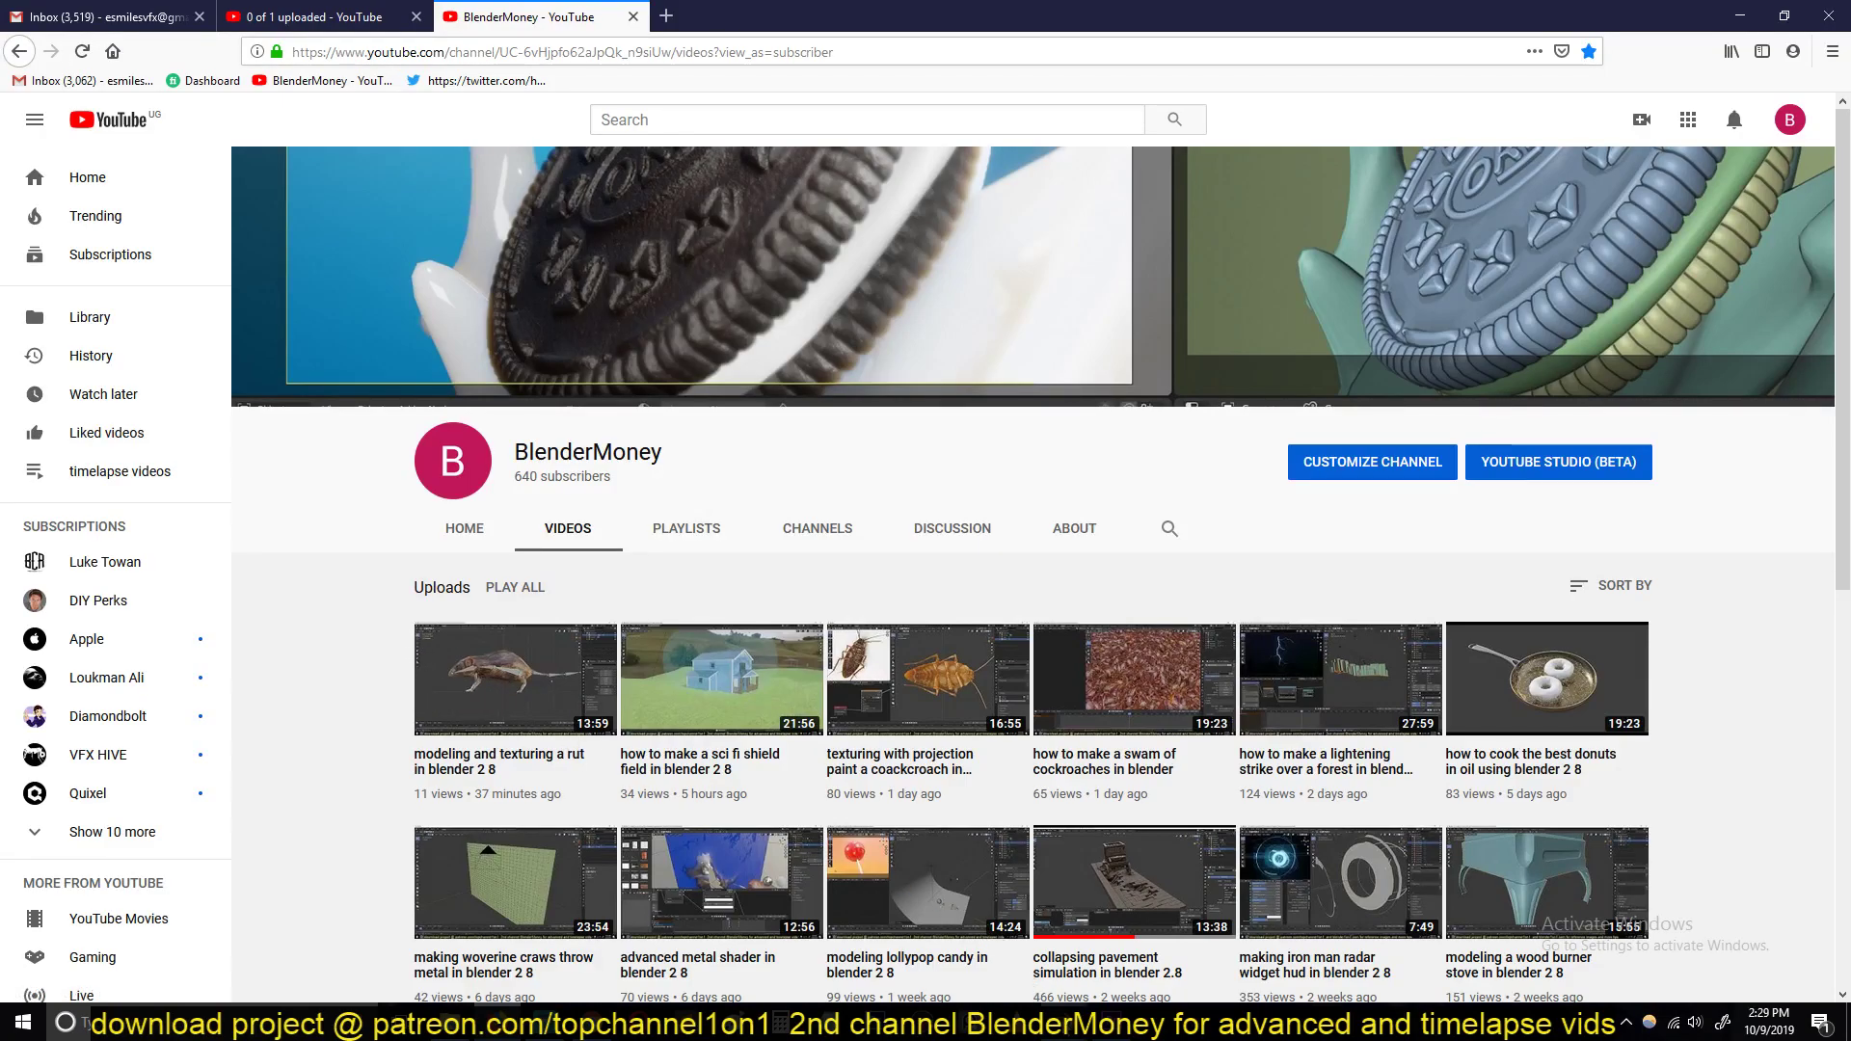
mouse_move(1065, 1022)
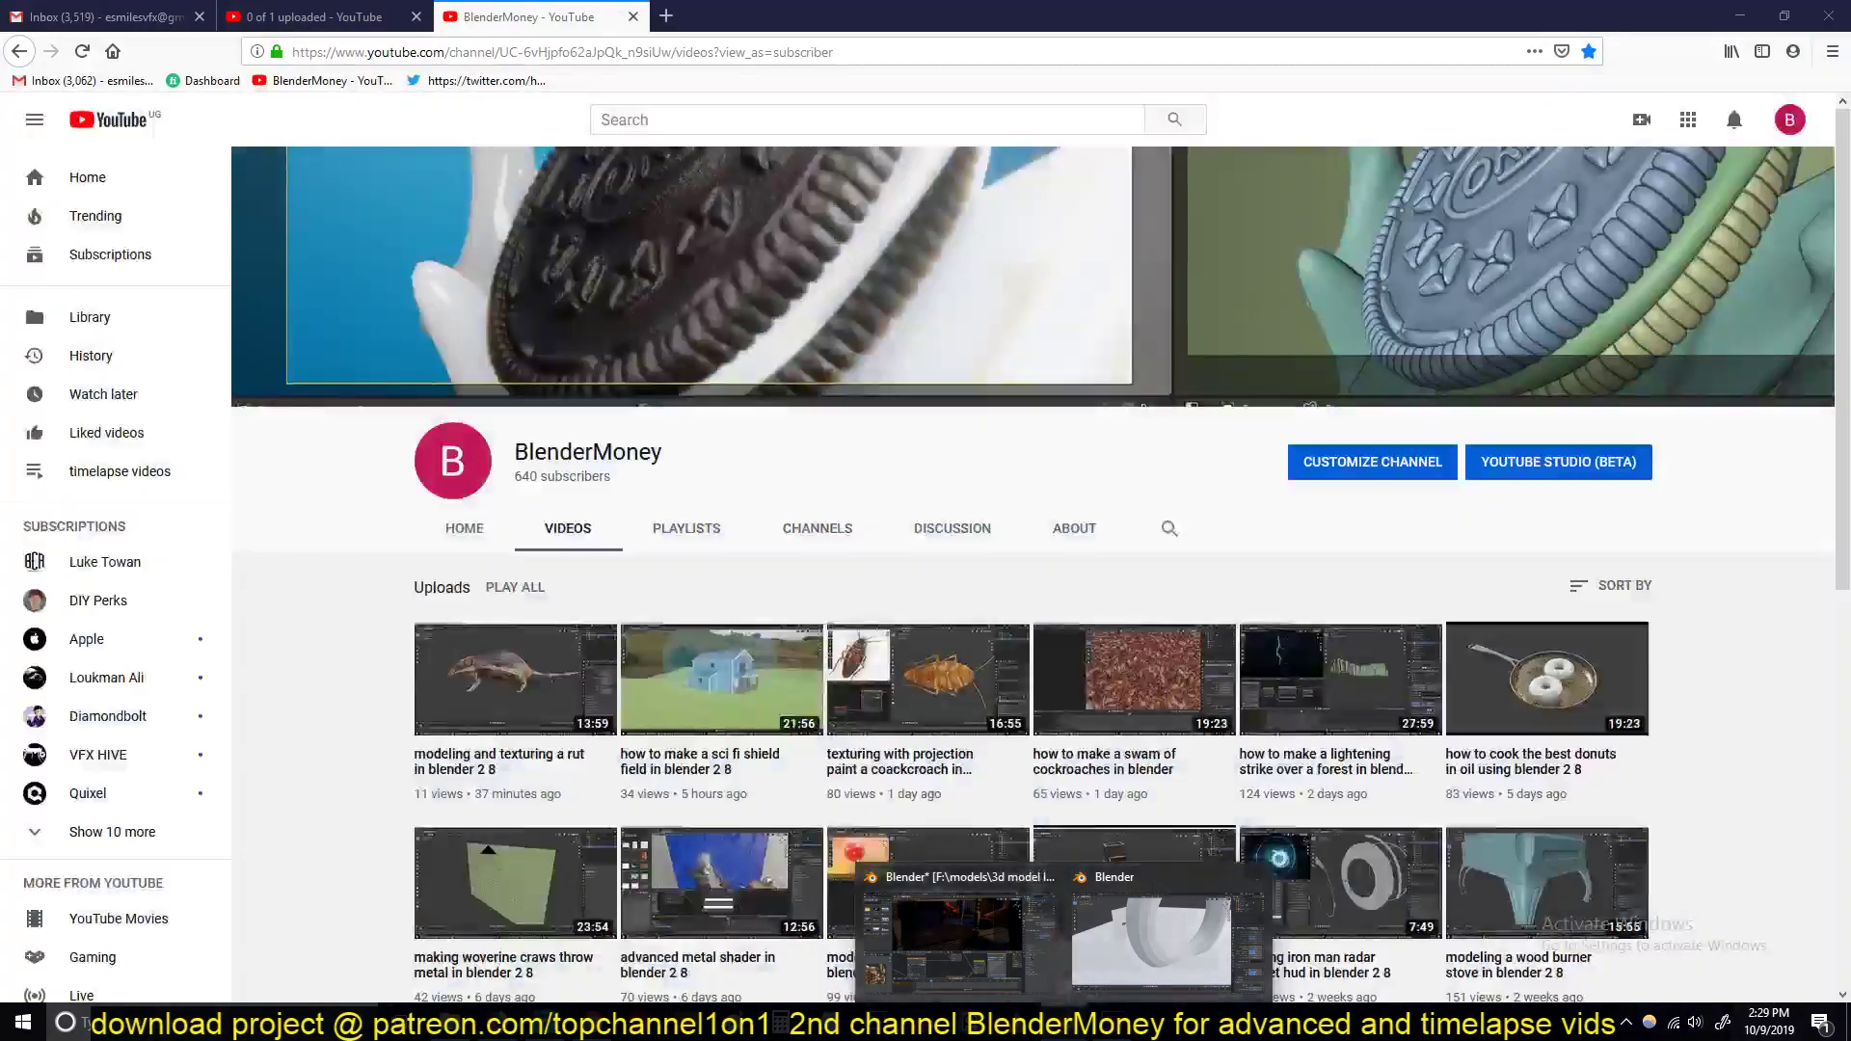